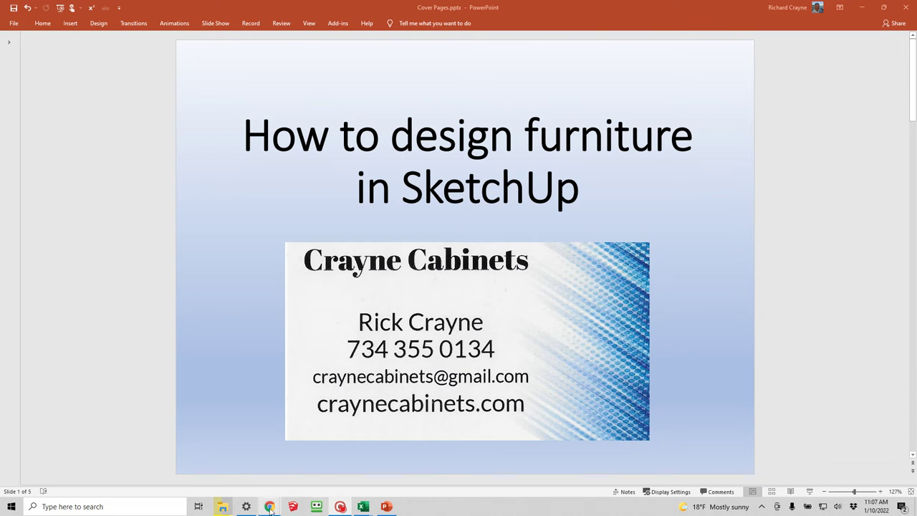
- Bring the SketchUp for Web window with the Sofa Table model to the front
mouse_move(294, 507)
click(294, 480)
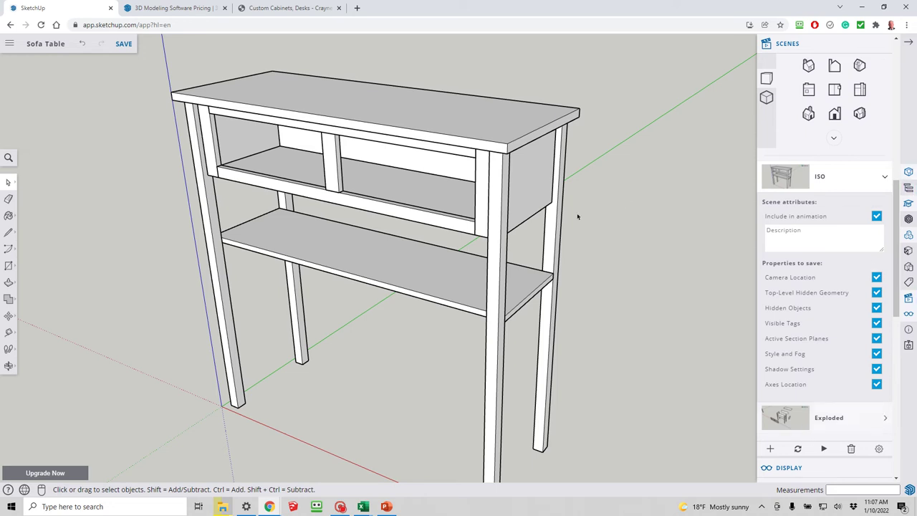
- Orbit to a higher view and show the Exploded scene with the labelled table parts
middle_drag(578, 212, 595, 55)
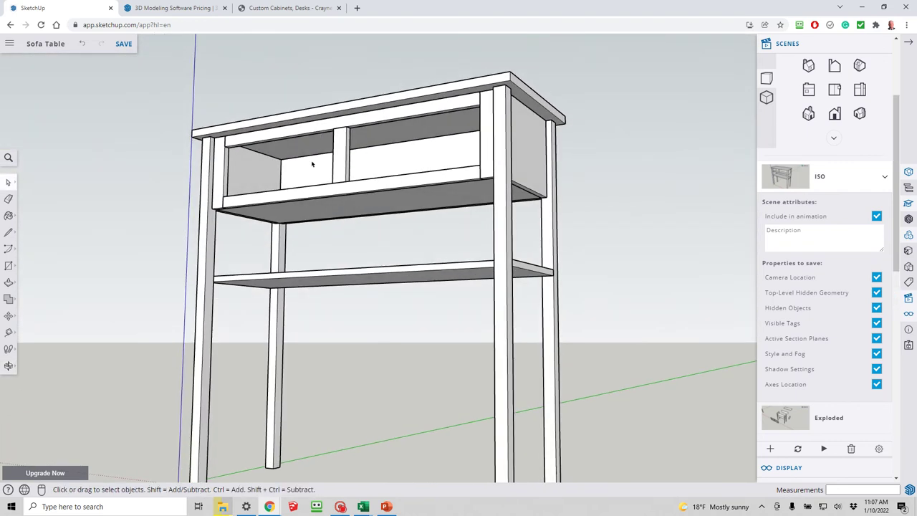
click(780, 422)
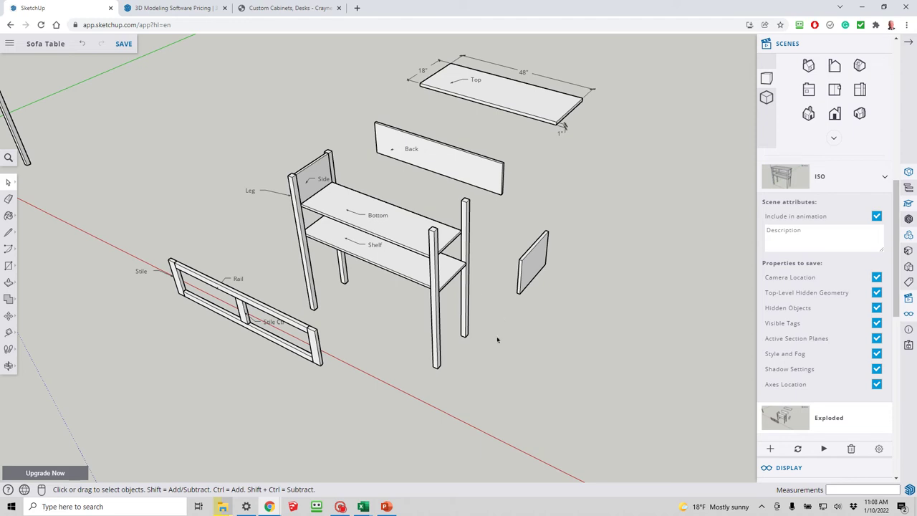
- Switch to the Crayne Cabinets website, select its address and scroll through the menu cards
mouse_move(270, 507)
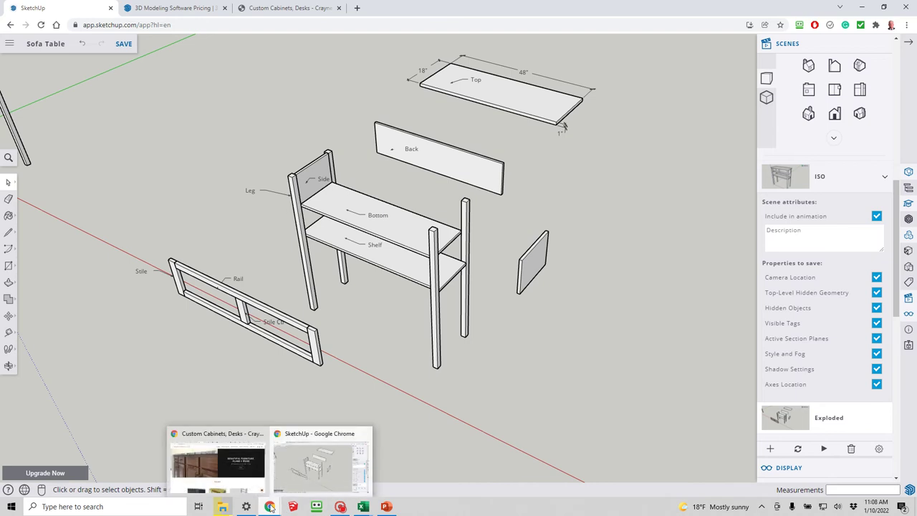
click(259, 481)
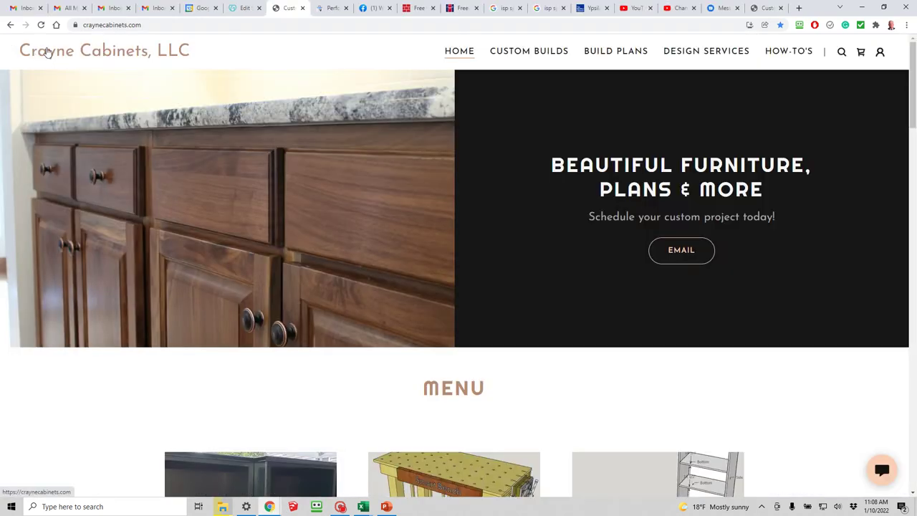
click(85, 25)
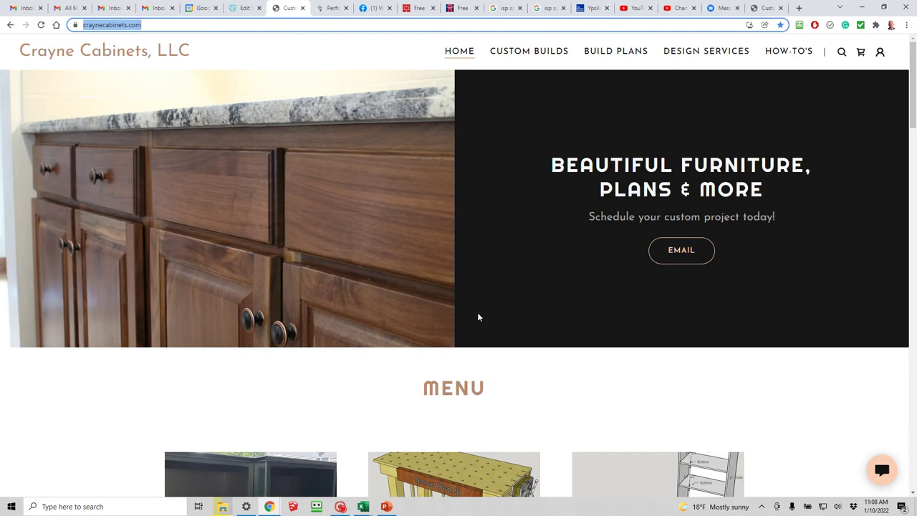
scroll(478, 317, down, 3)
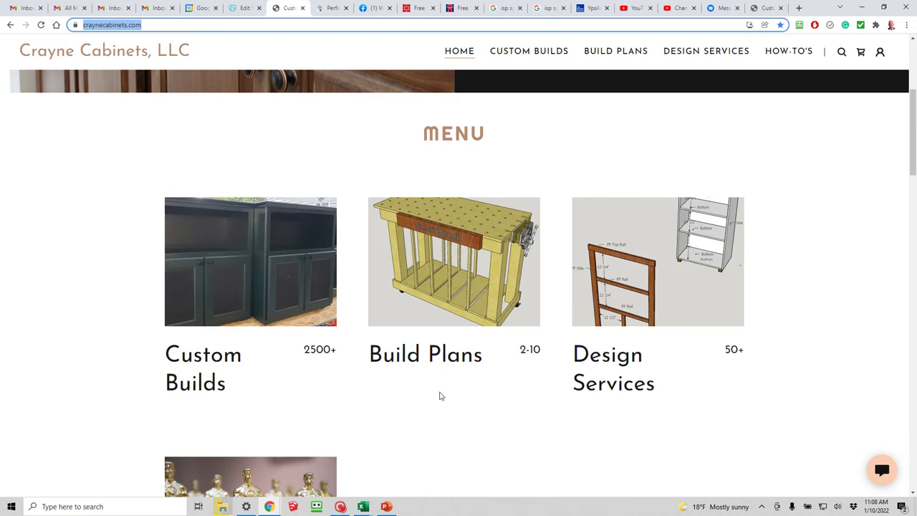
scroll(440, 394, down, 2)
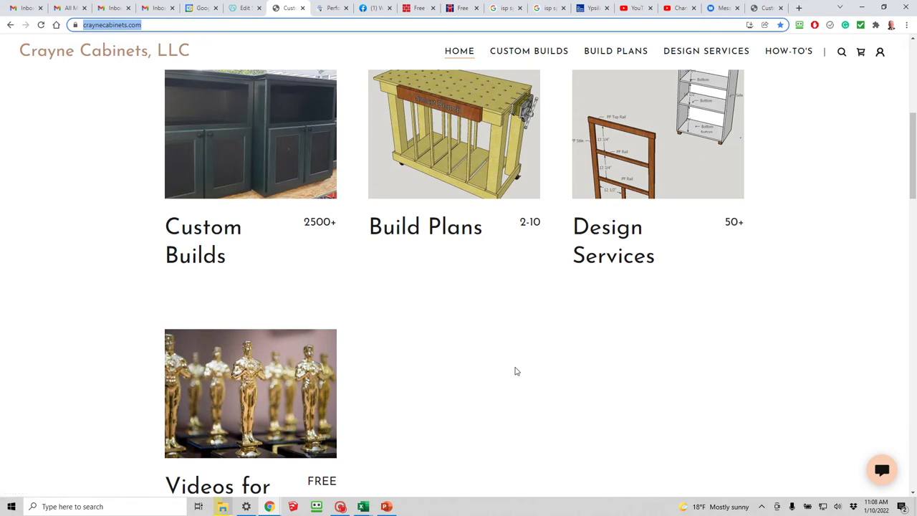
scroll(514, 371, down, 2)
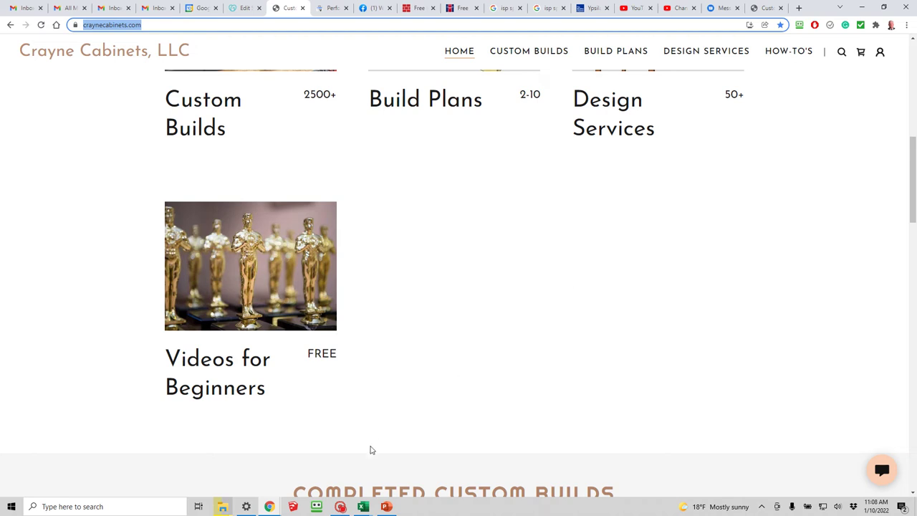
mouse_move(277, 507)
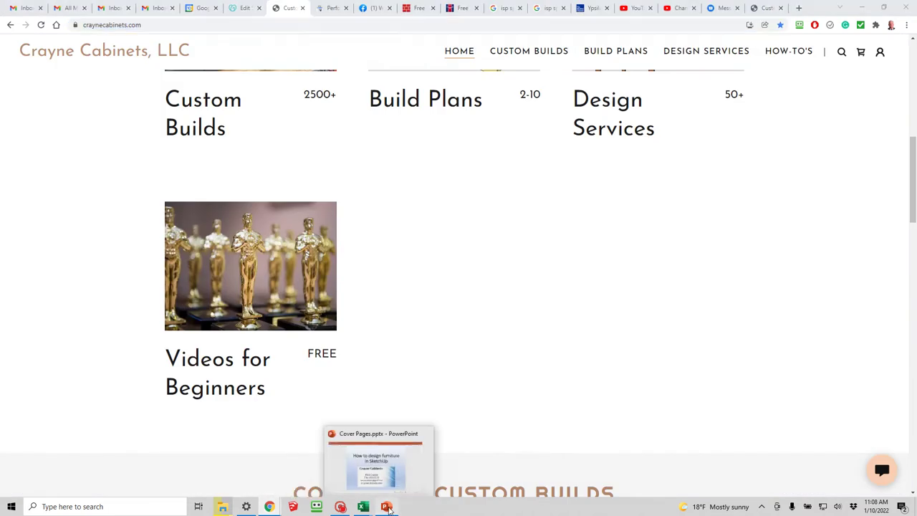
- Show slide 2 listing the sofa table requirements: 48" x 48" x 18", 1" top
click(387, 507)
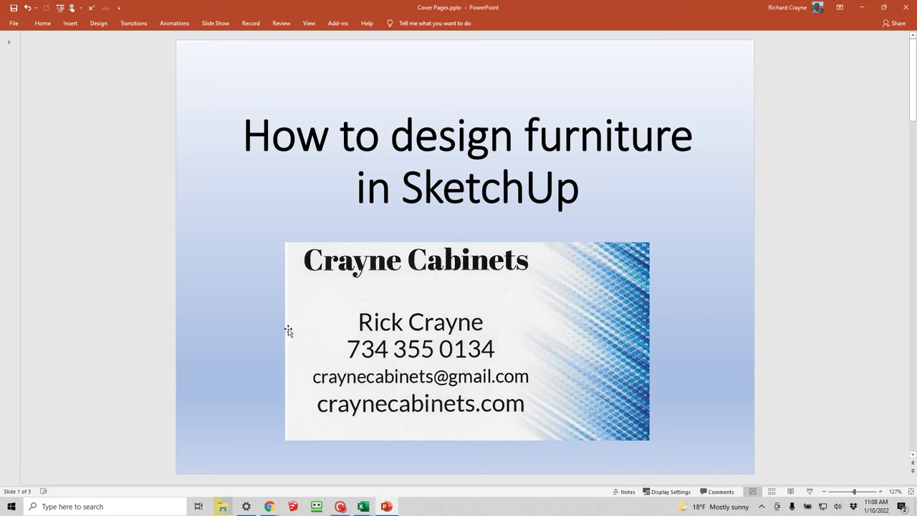
scroll(280, 328, down, 2)
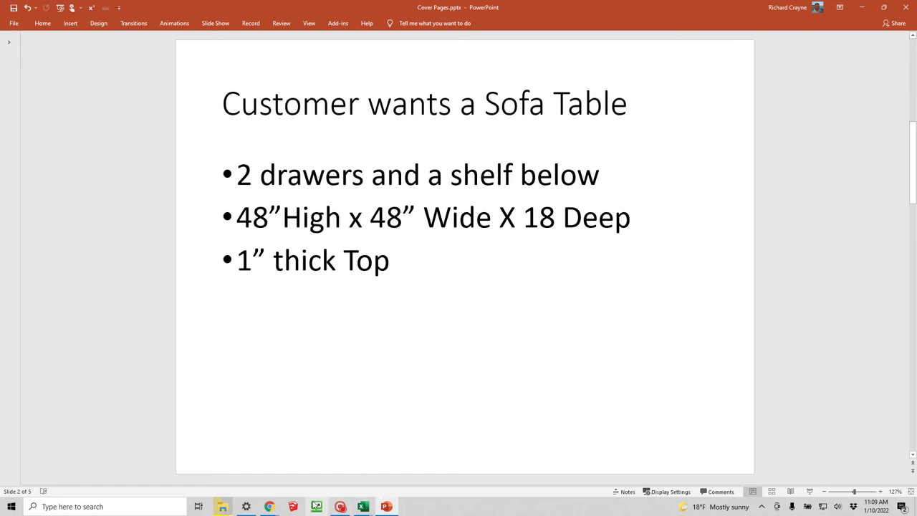
- Open the SketchUp pricing page showing the Free, $119 Shop and $299 Pro plans
mouse_move(268, 506)
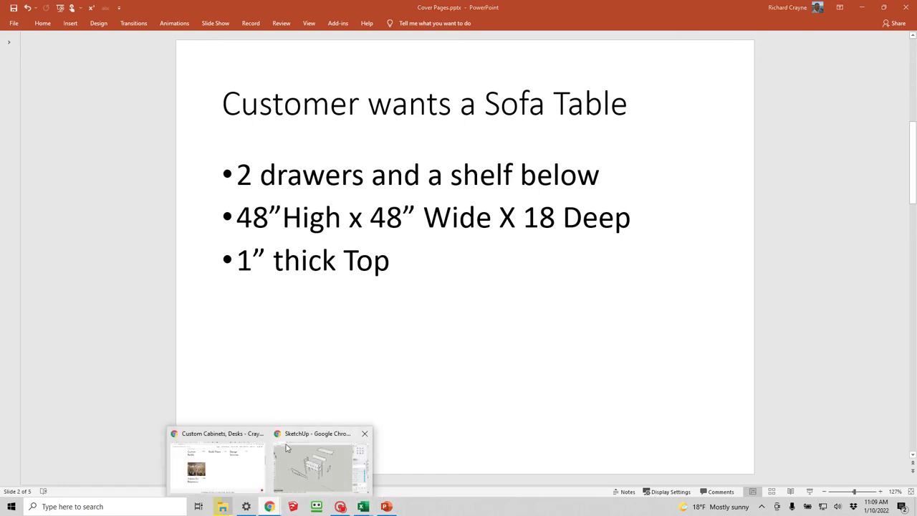
mouse_move(286, 447)
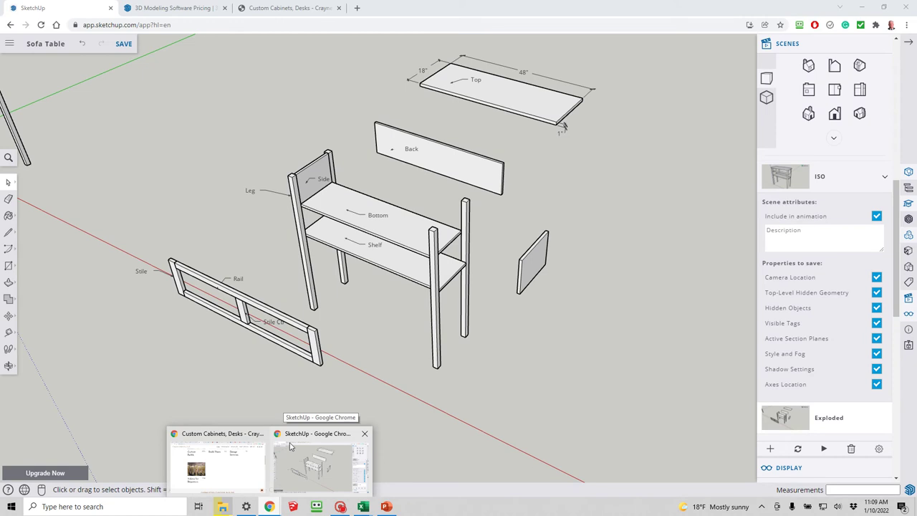
click(290, 447)
click(192, 10)
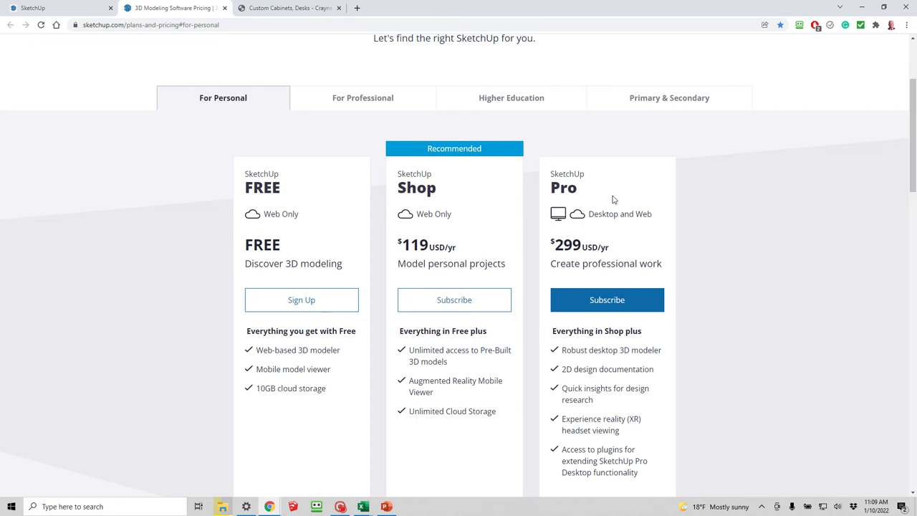
- Return to the Sofa Table model and zoom out on the assembled table in the ISO scene
click(53, 13)
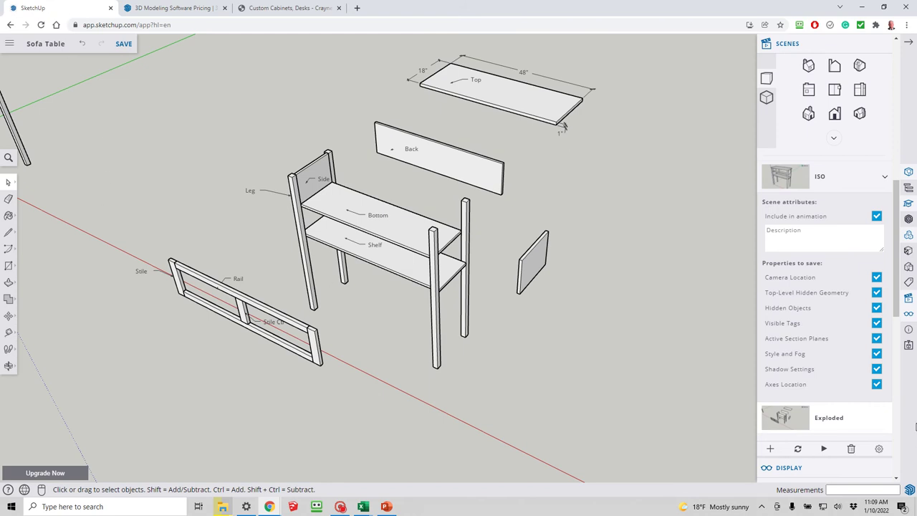
click(803, 181)
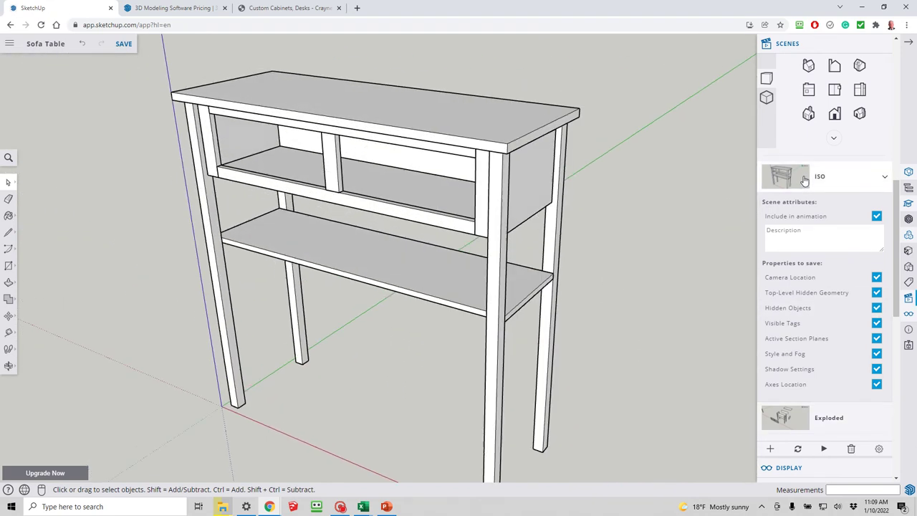
scroll(454, 238, down, 5)
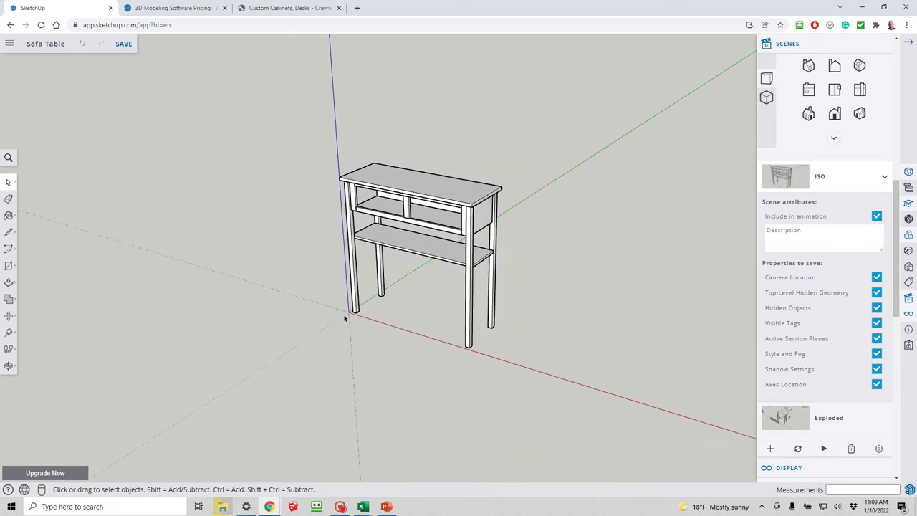
- Box-select the whole sofa table and hide it
drag(511, 333, 339, 157)
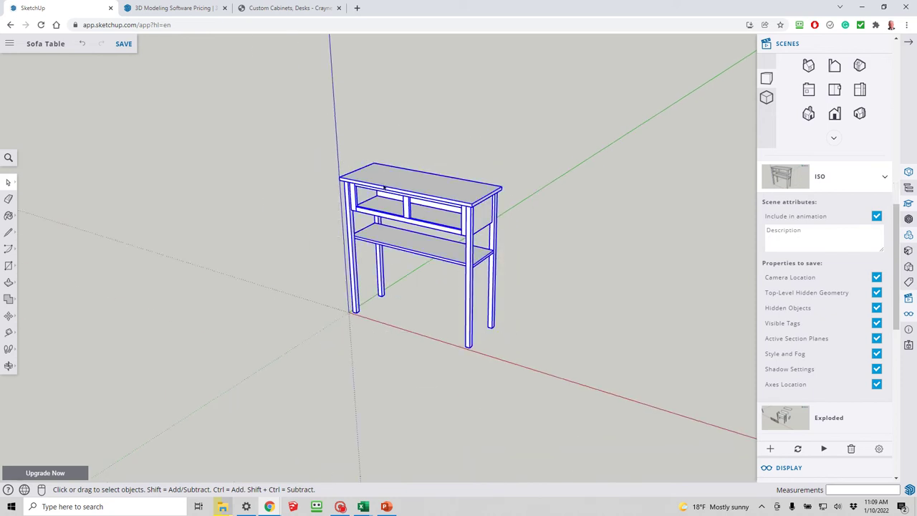
click(521, 335)
drag(521, 333, 305, 156)
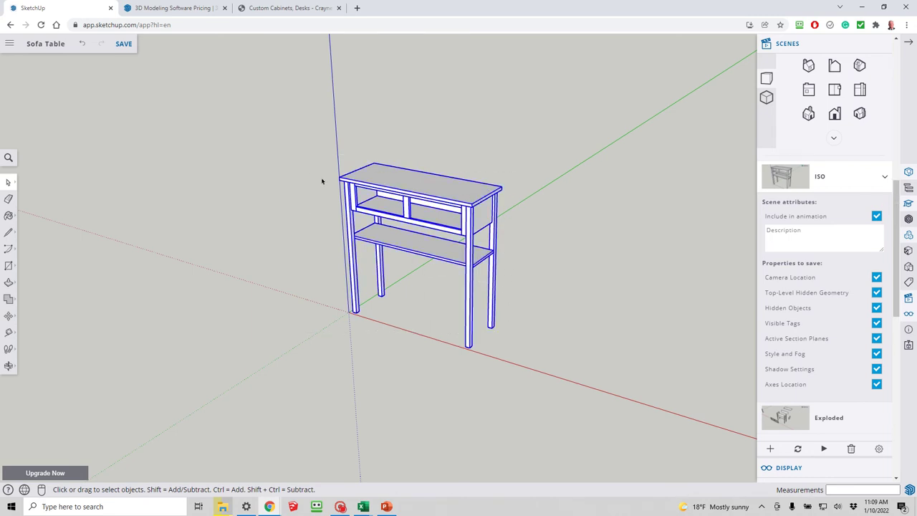
right_click(435, 190)
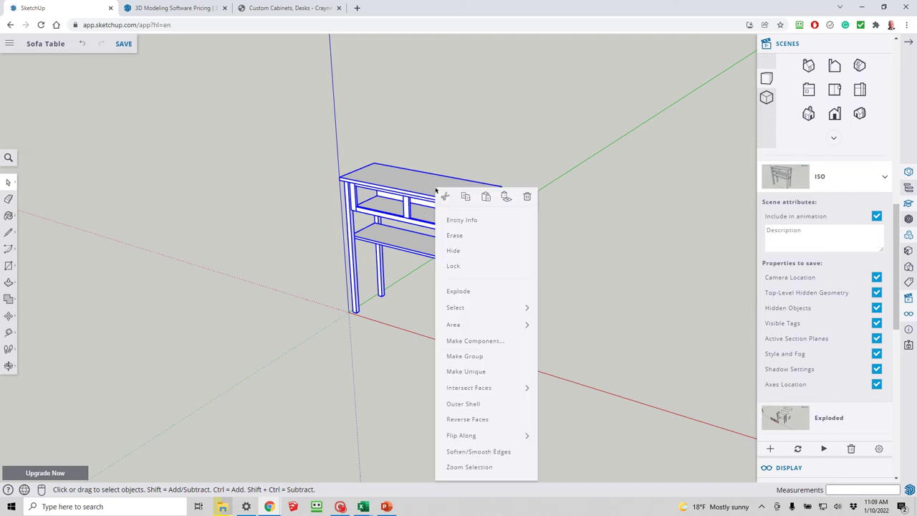
click(457, 248)
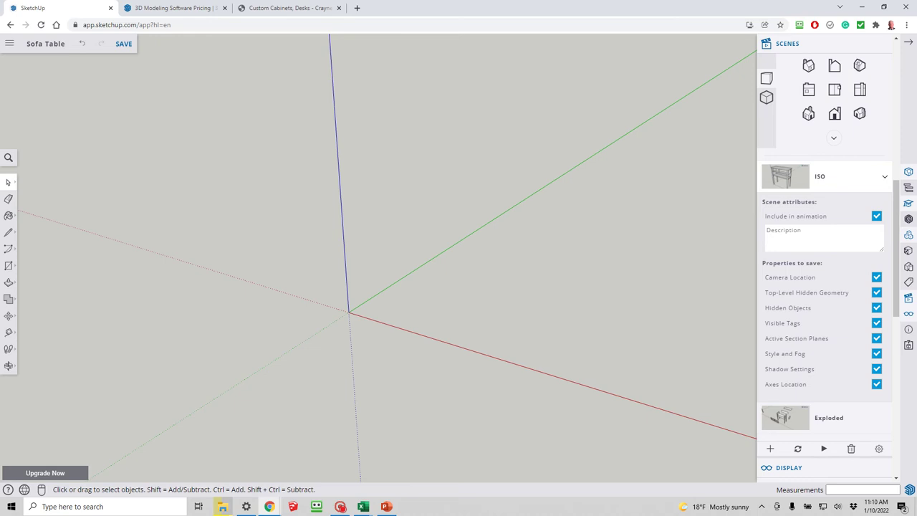
- Orbit the empty canvas to a new angle and switch to the Rectangle tool
middle_drag(349, 311, 388, 248)
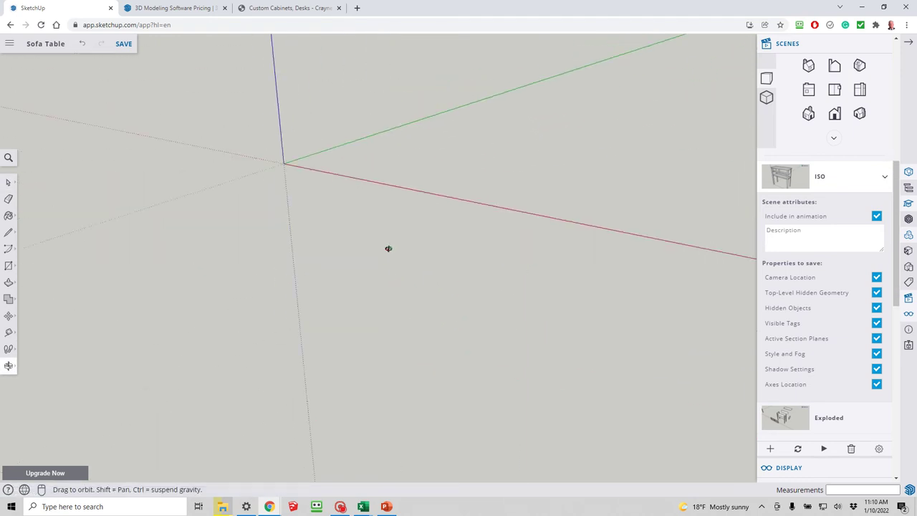
middle_drag(337, 190, 351, 196)
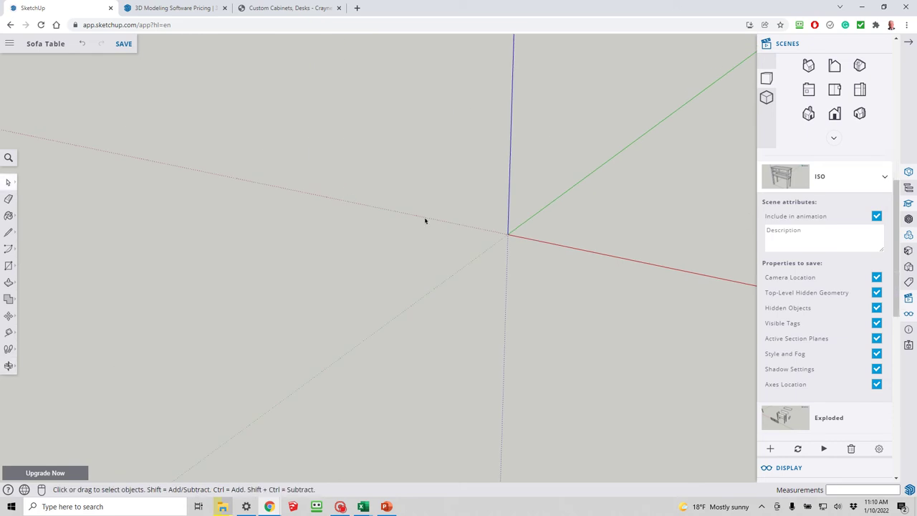
middle_drag(425, 219, 262, 184)
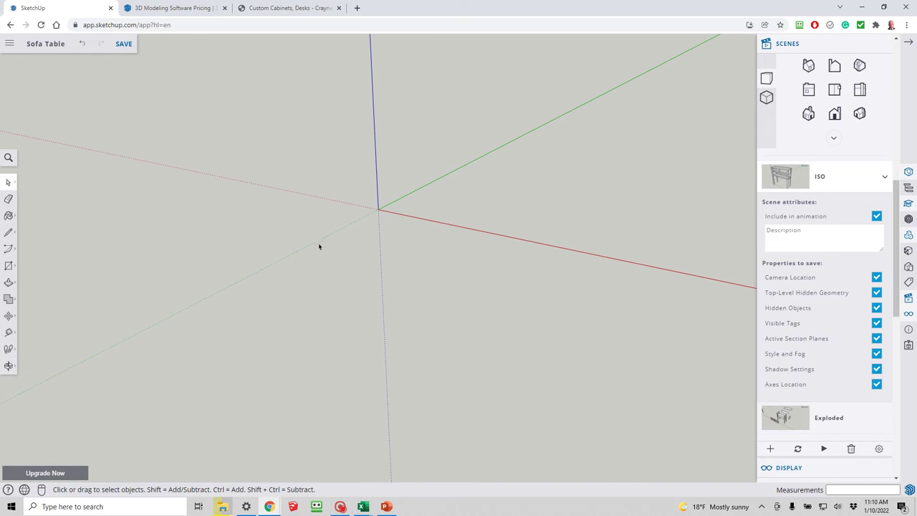
key(r)
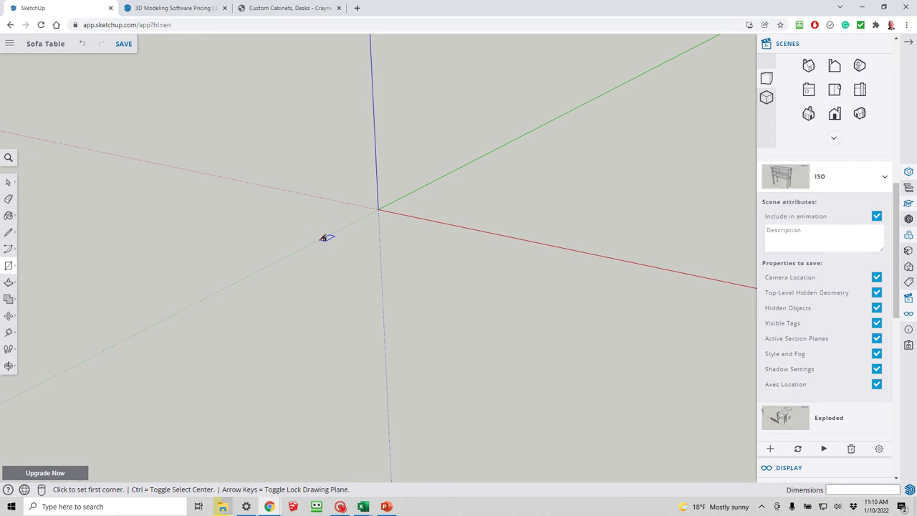
- Draw a rectangle on the ground plane near the origin, entering 4 as its size
click(313, 242)
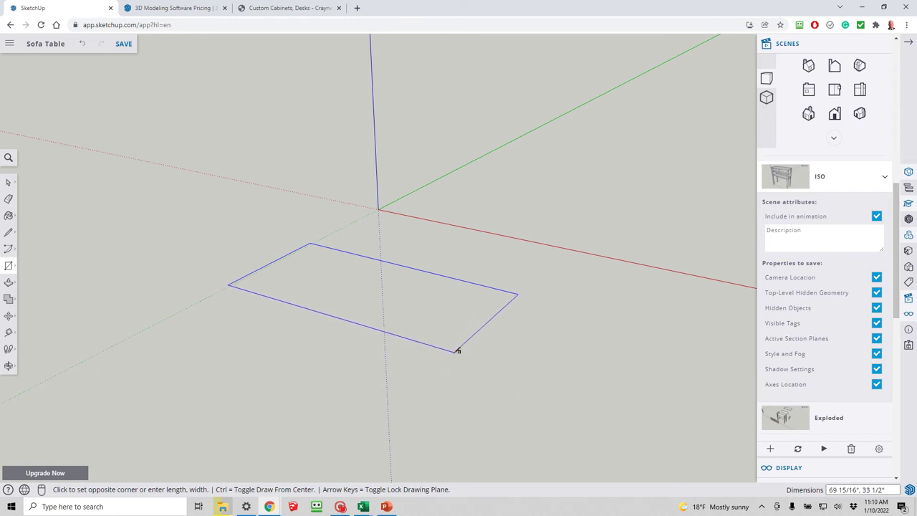
text(48,18)
key(Return)
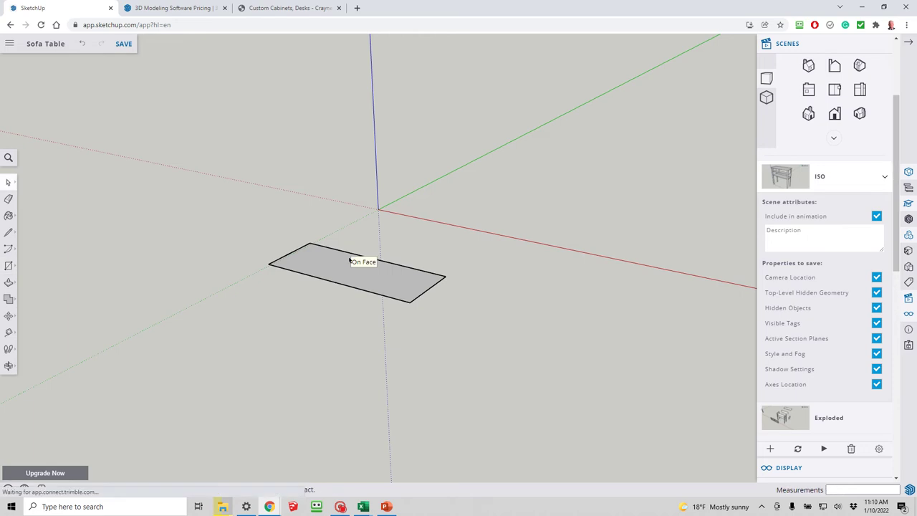
- Push/pull the rectangle face into a block, entering a height of 48
key(space)
click(344, 268)
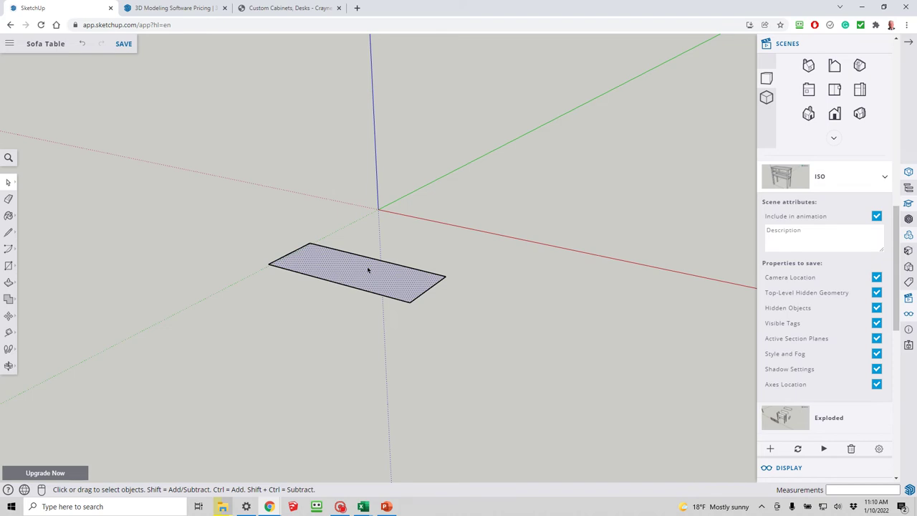
key(p)
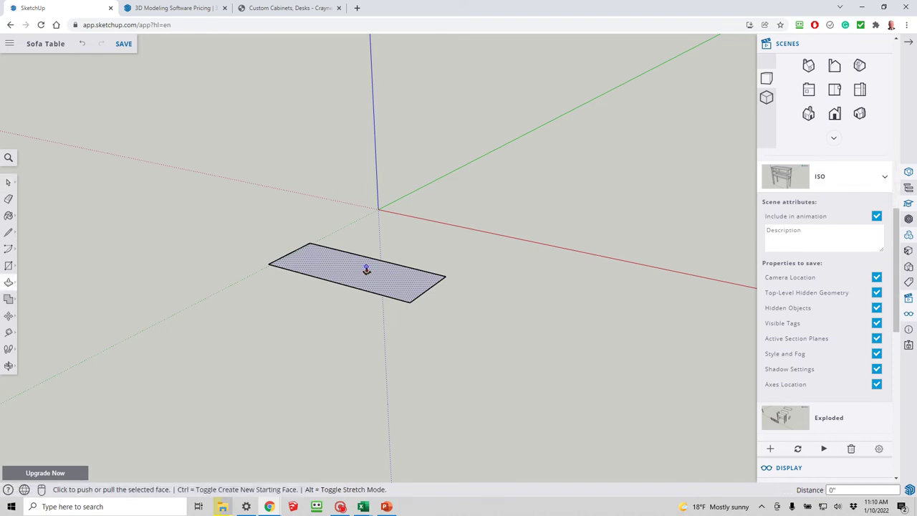
click(366, 269)
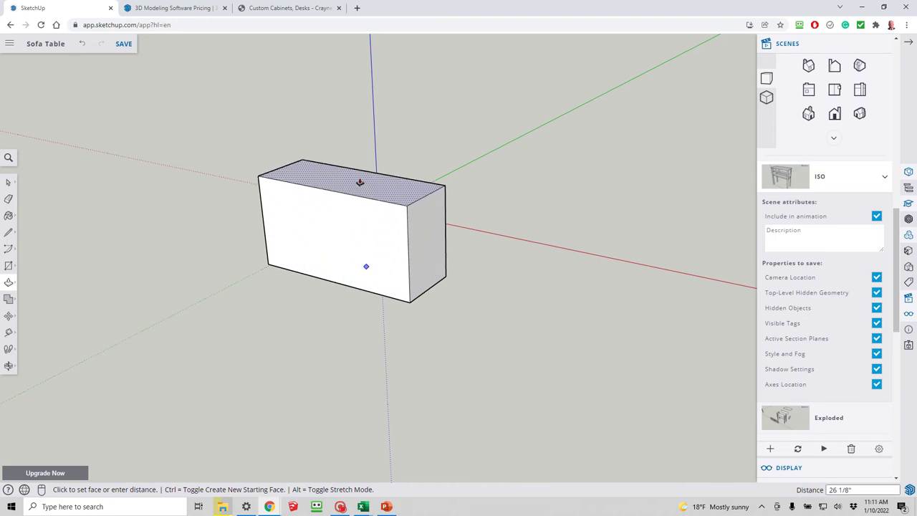
text(487)
key(Return)
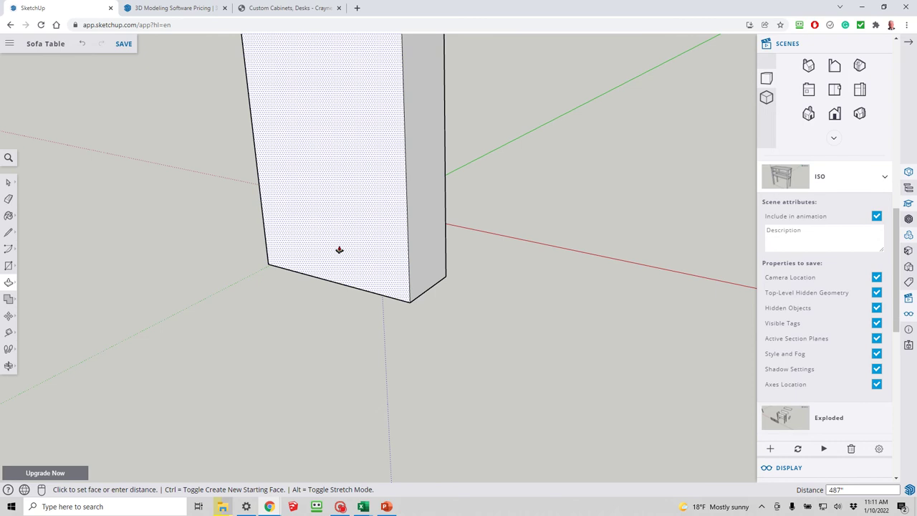
- Undo the extrusion and raise the rectangle into a 47-inch-tall box instead
key(ctrl+z)
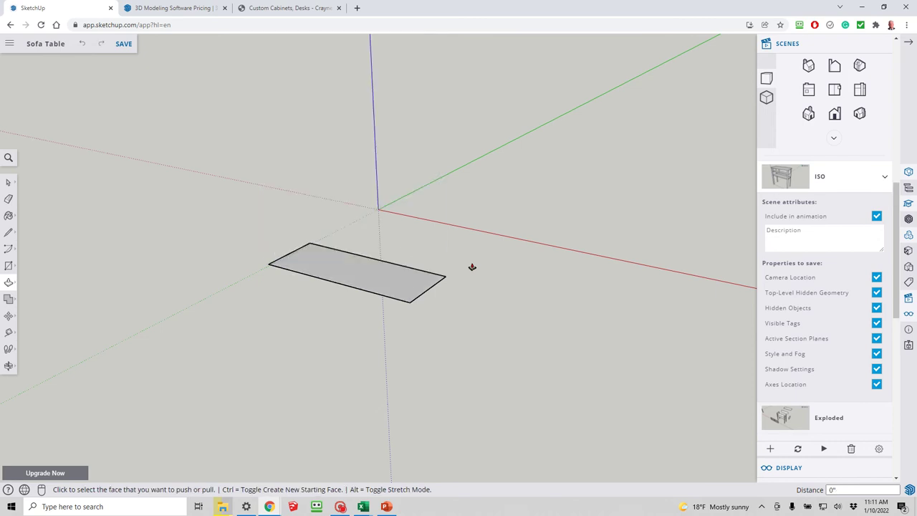
click(380, 273)
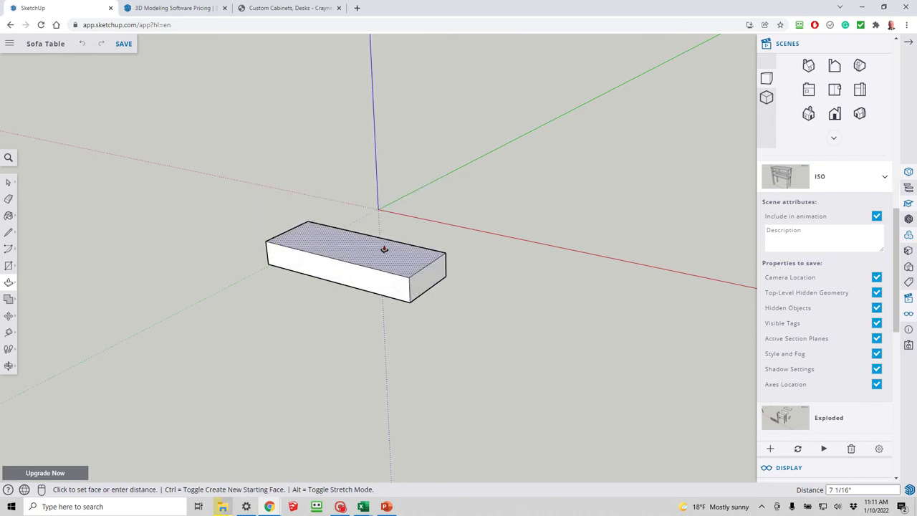
text(4)
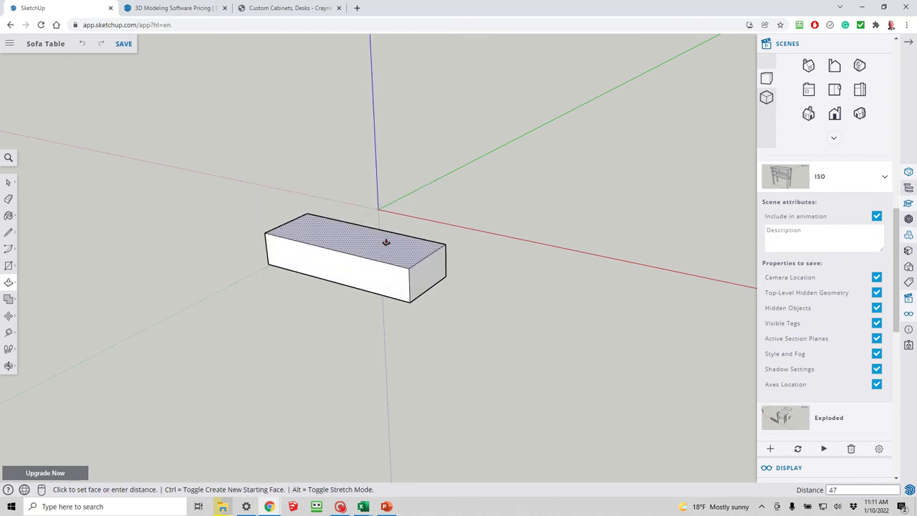
text(7)
key(Return)
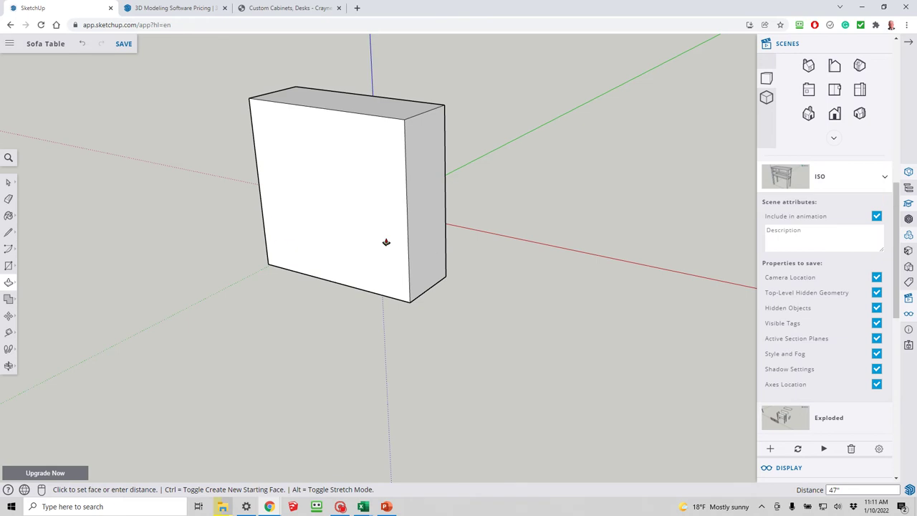
key(space)
- Orbit around the box and select the whole box with all its faces
middle_drag(349, 180, 322, 265)
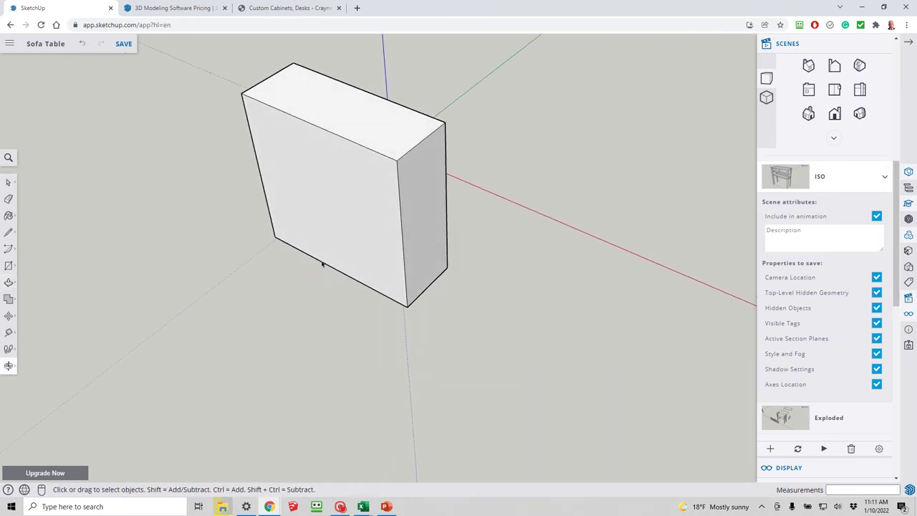
click(303, 99)
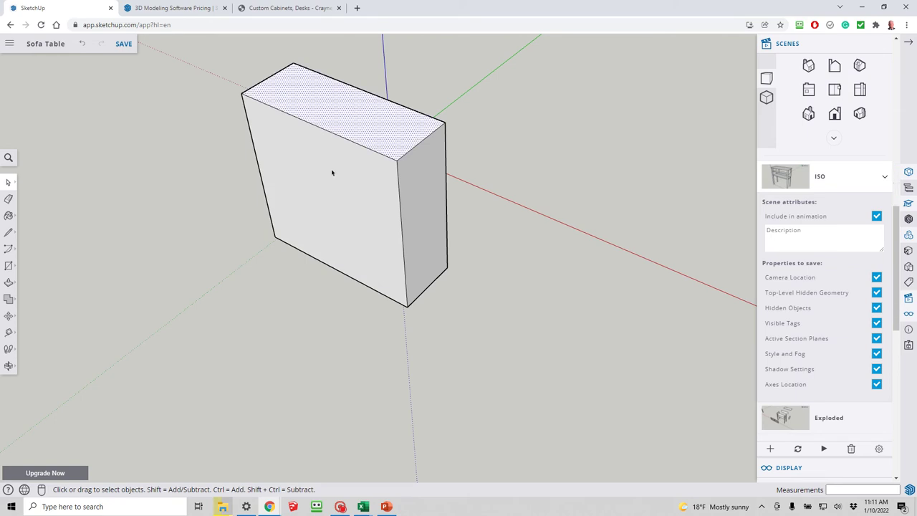
click(379, 172)
click(406, 182)
click(385, 119)
click(331, 170)
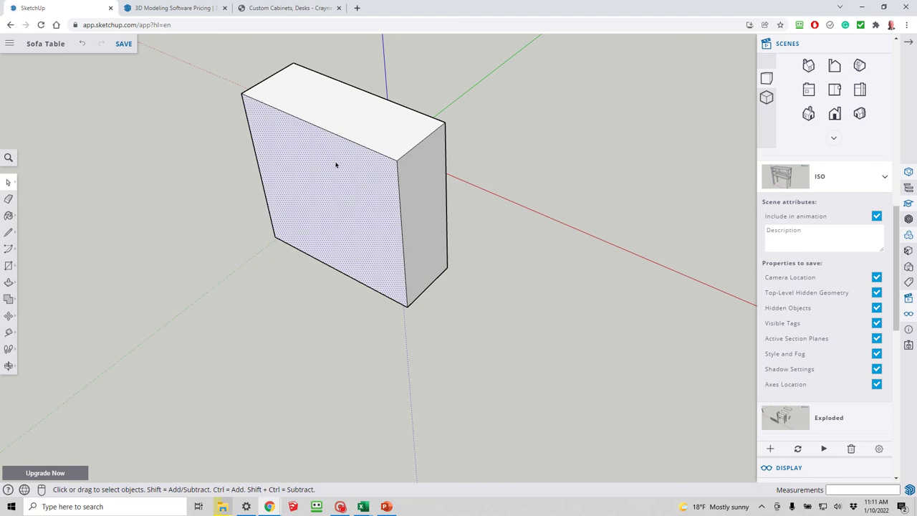
triple_click(335, 165)
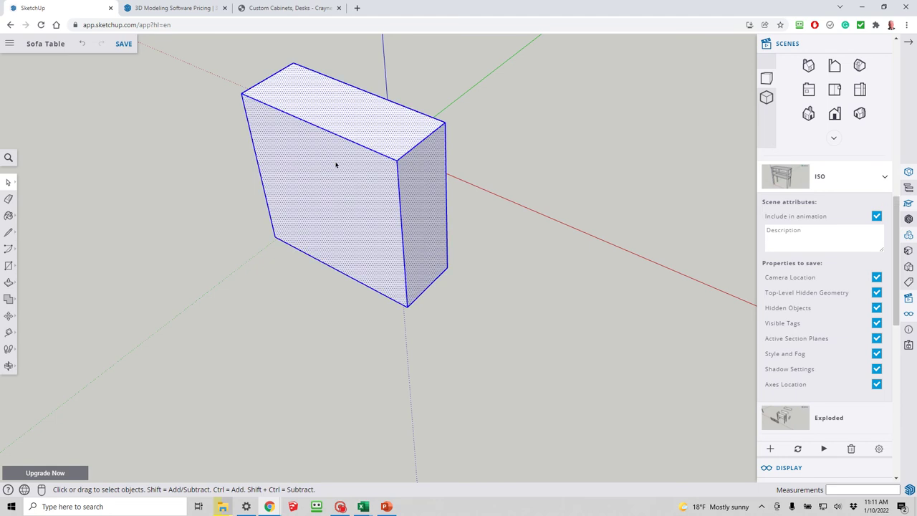
- Make the selected 47-inch box a component named Box2
right_click(335, 165)
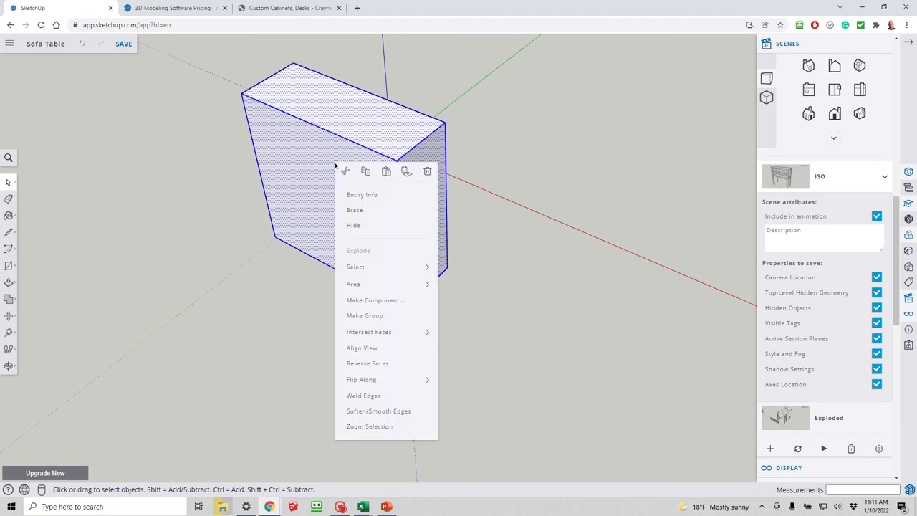
click(381, 304)
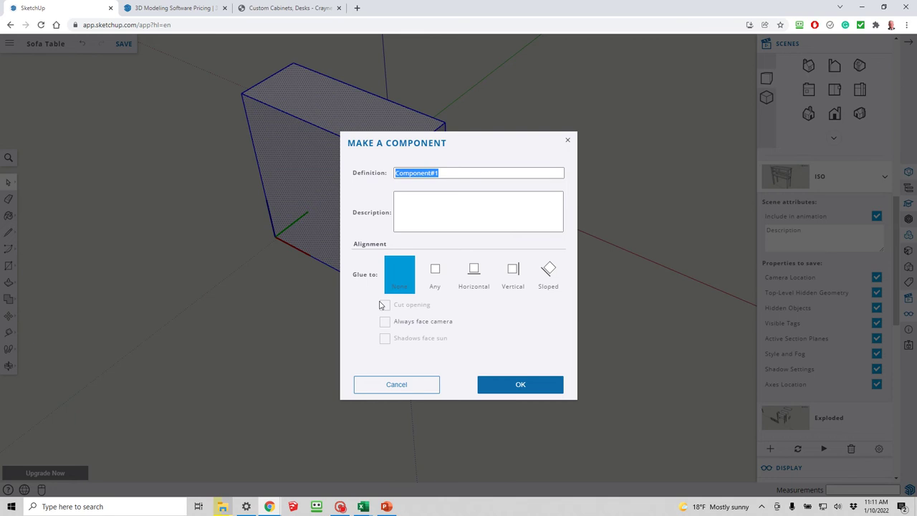
text(Box2)
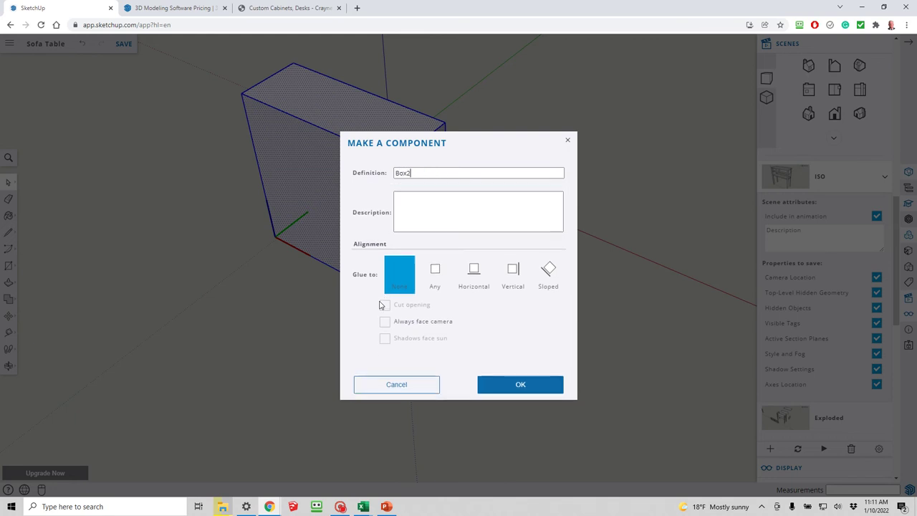
key(Return)
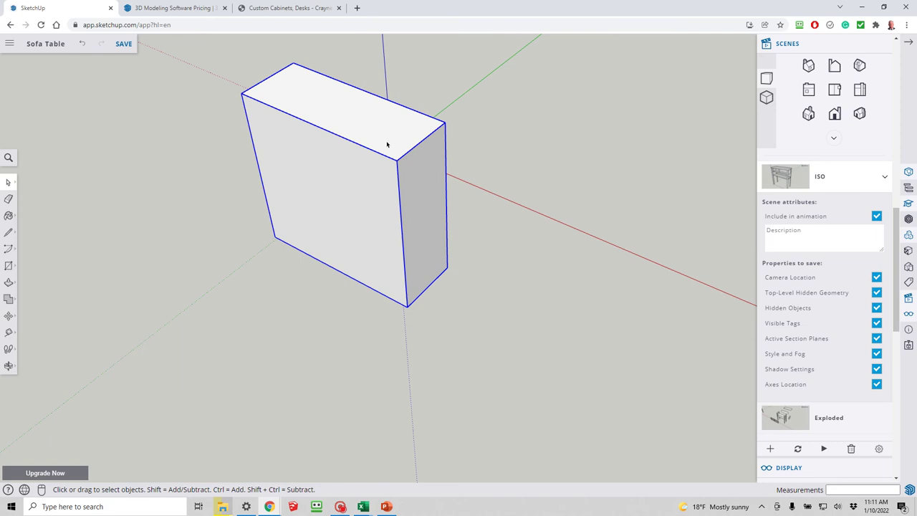
key(r)
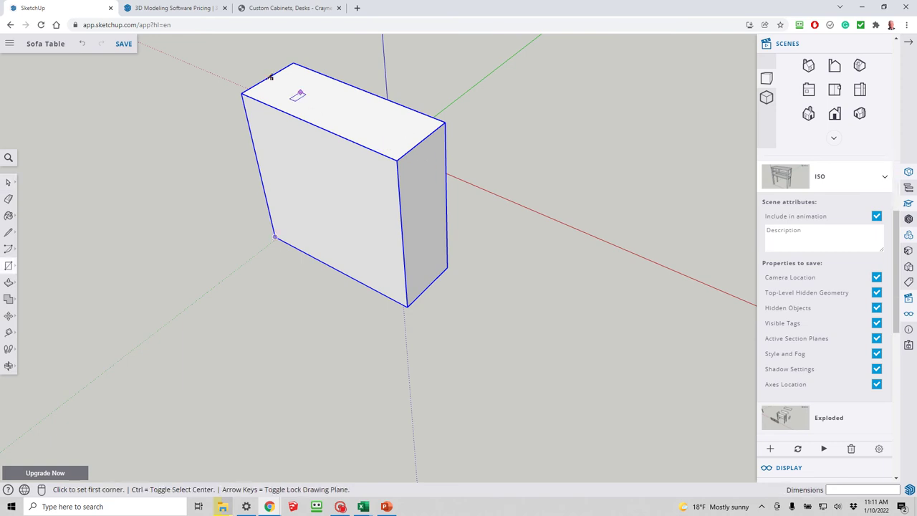
- Draw a rectangle across the box top and pull it up 1 inch into a slab
click(294, 63)
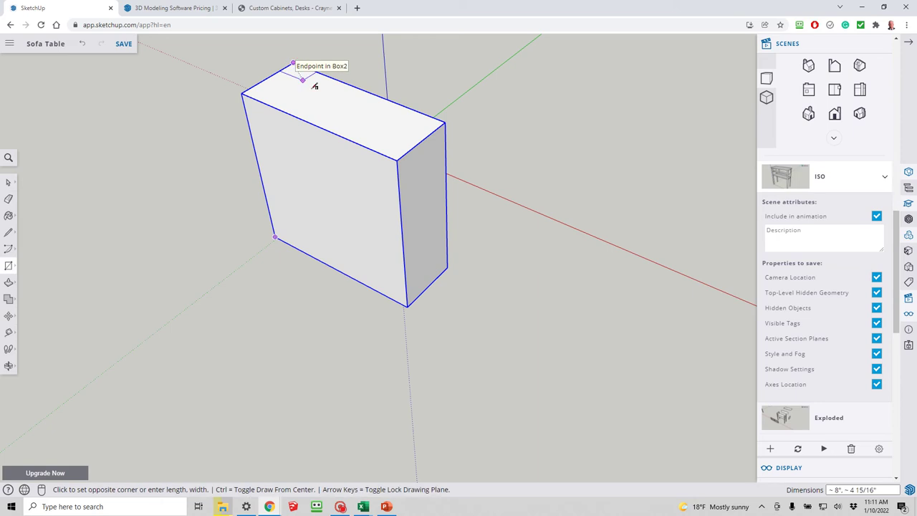
click(399, 159)
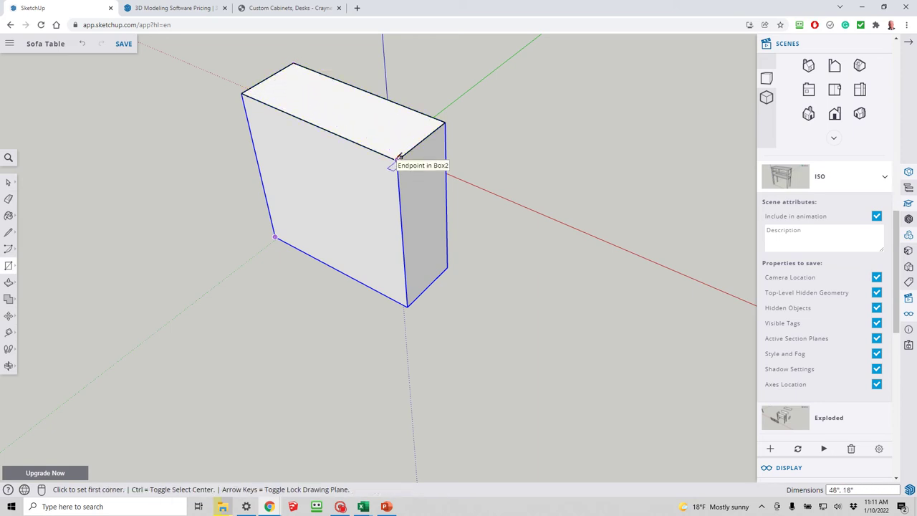
key(space)
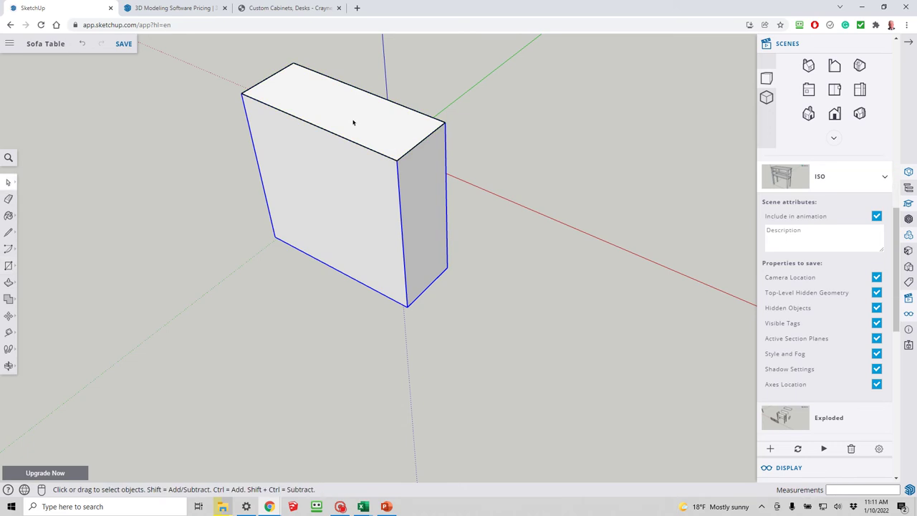
click(353, 121)
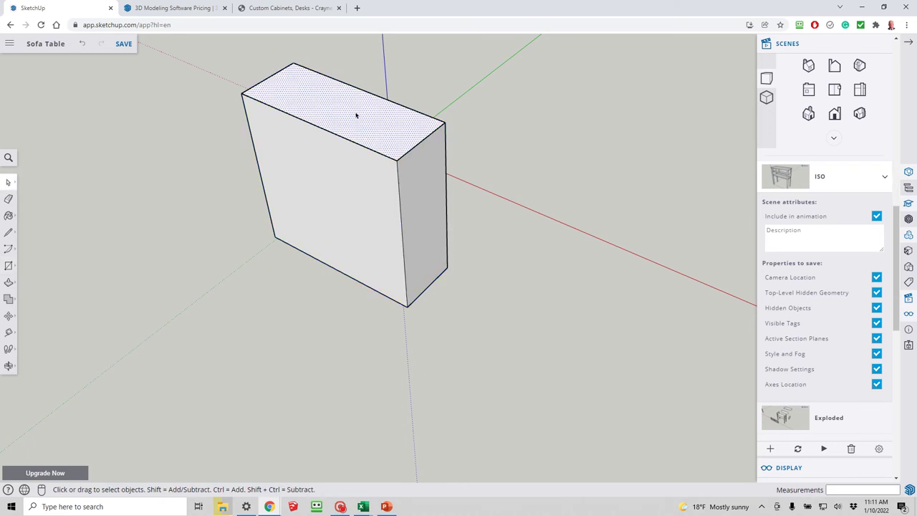
key(p)
click(353, 116)
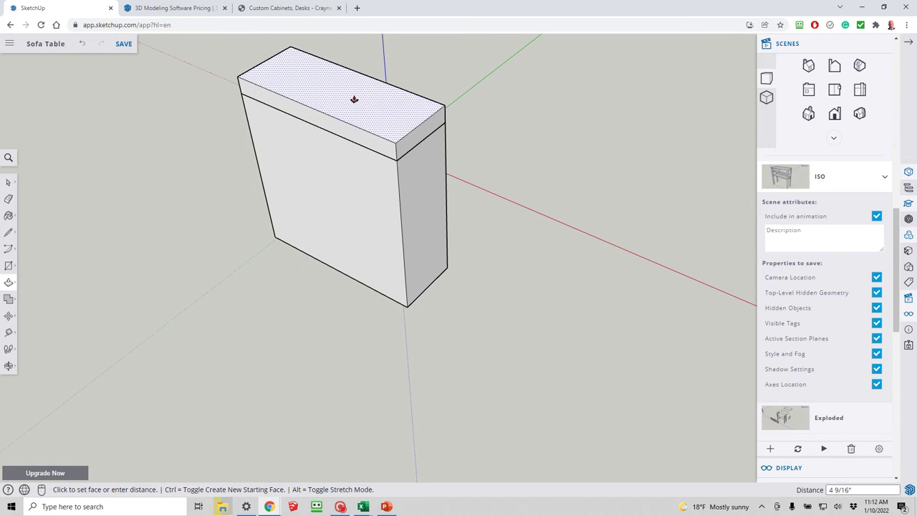
text(1)
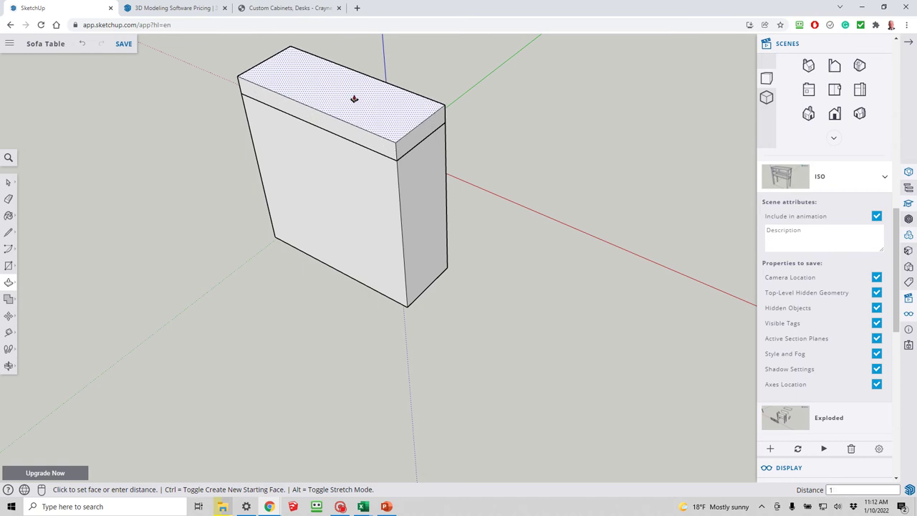
key(Return)
- Make the 1-inch top slab a component named Top2
key(space)
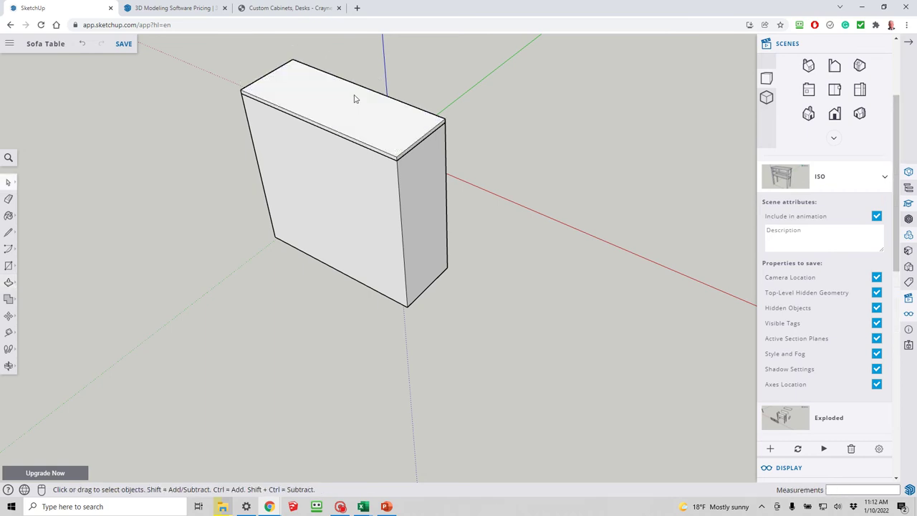
double_click(351, 107)
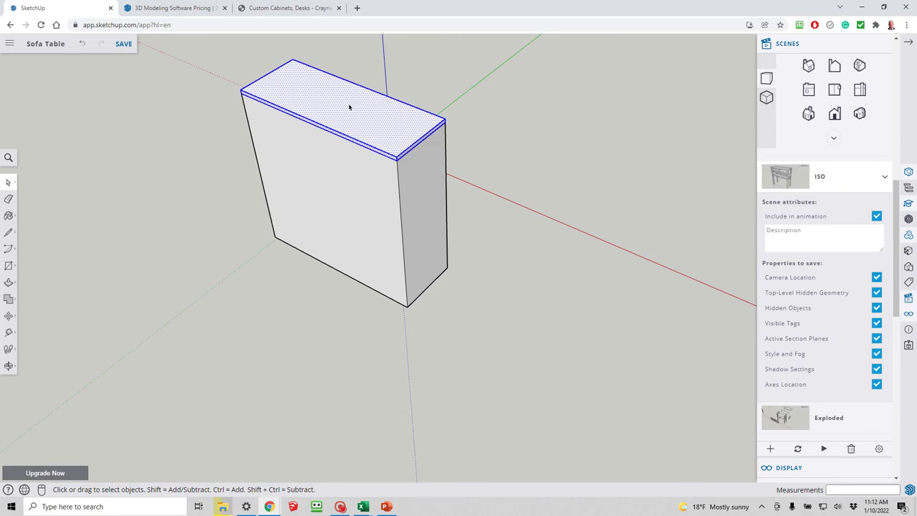
right_click(349, 107)
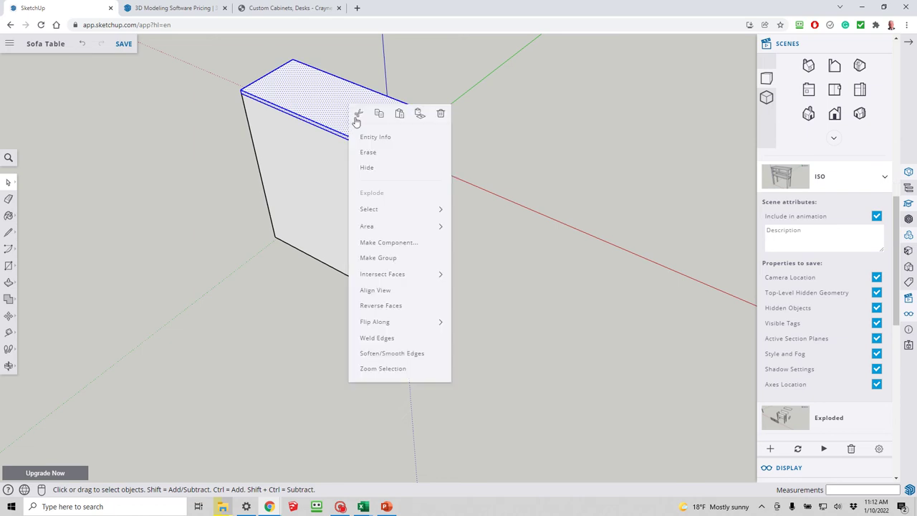
click(387, 241)
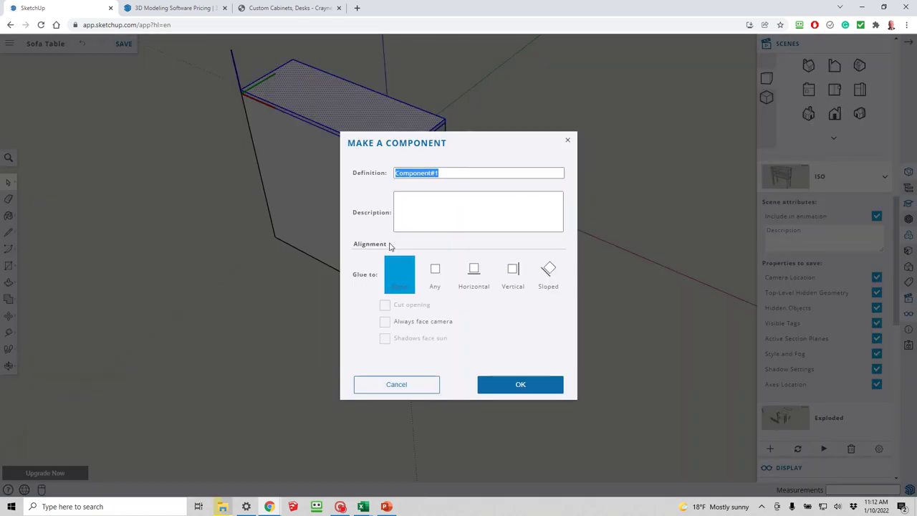
text(Top2)
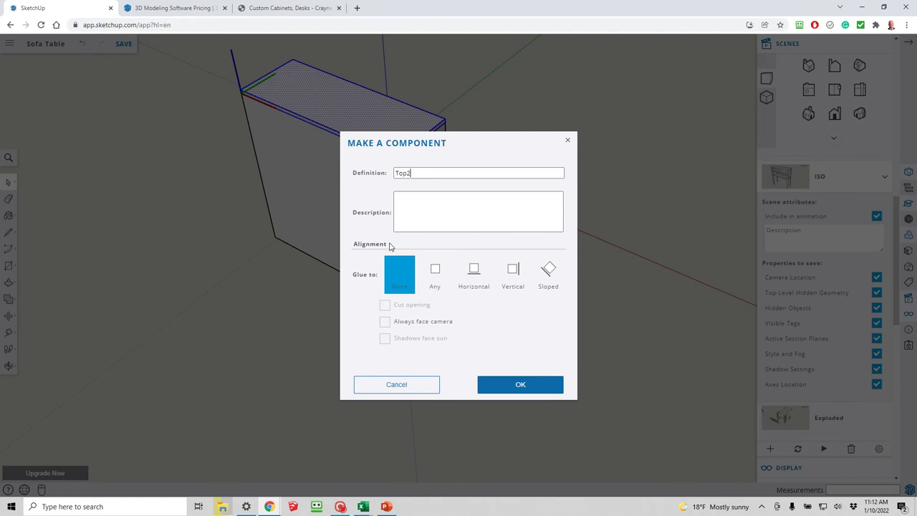
key(Return)
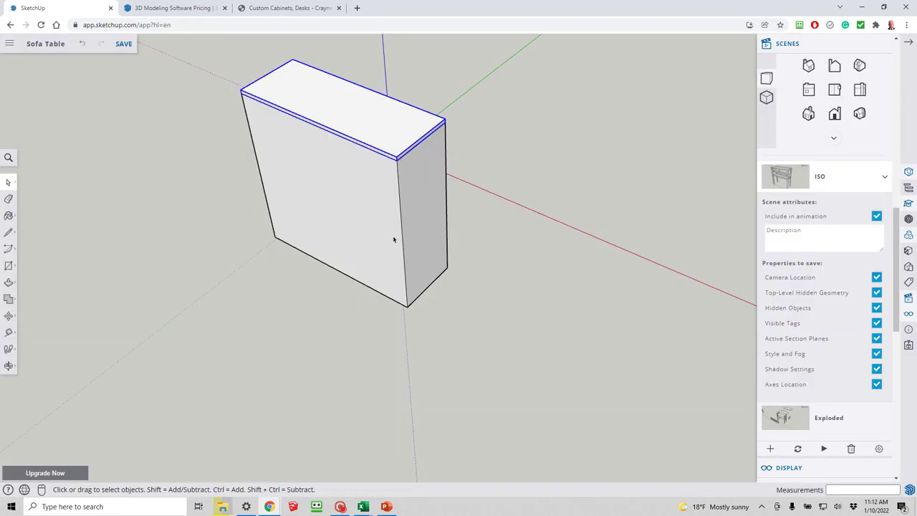
- Draw a thin rectangle strip starting at the box's front top corner
middle_drag(396, 239, 416, 183)
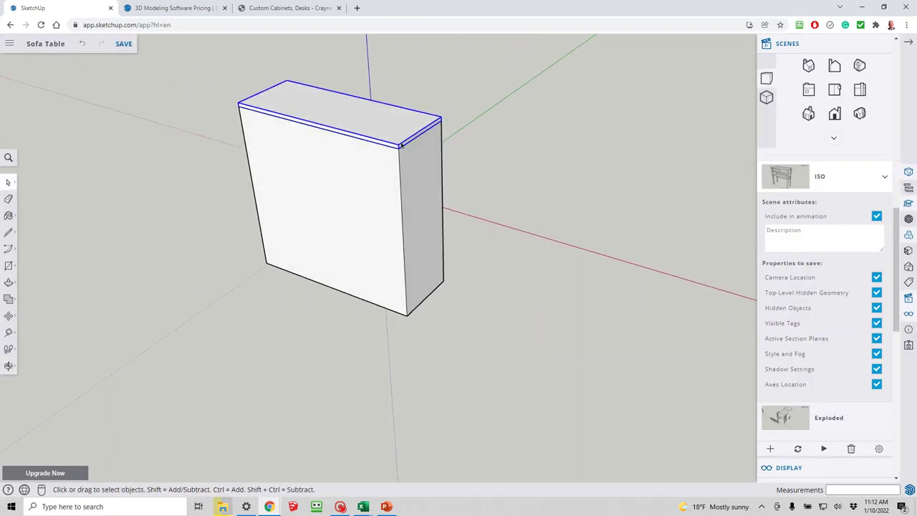
key(r)
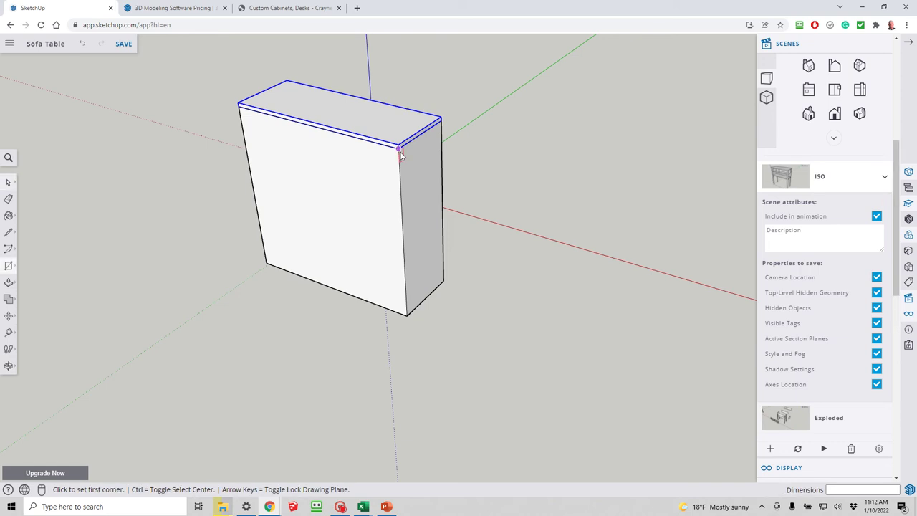
click(398, 148)
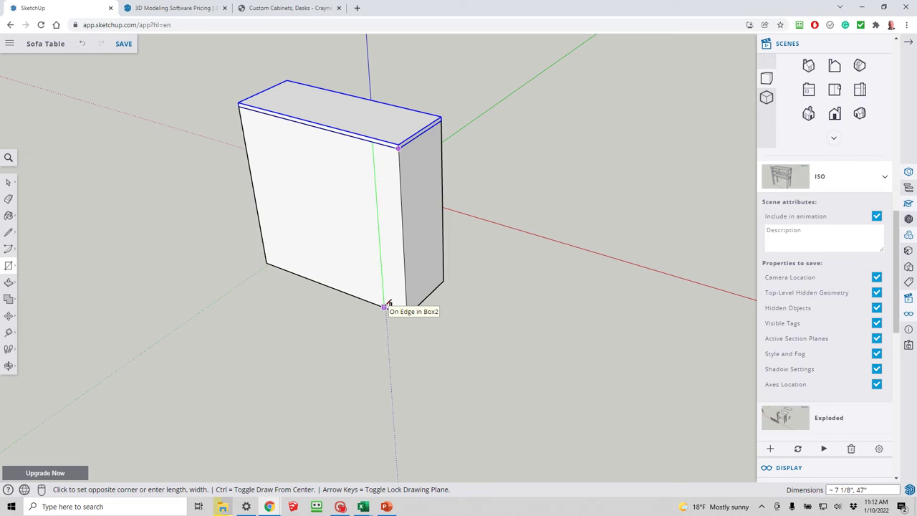
text(1.5,47)
key(Return)
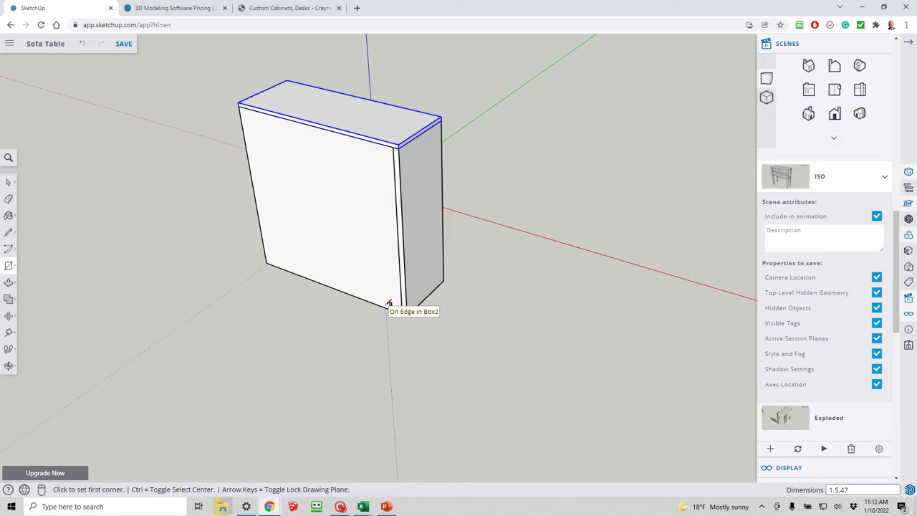
- Push/Pull the thin strip face out 1 1/2 inches
key(space)
click(402, 254)
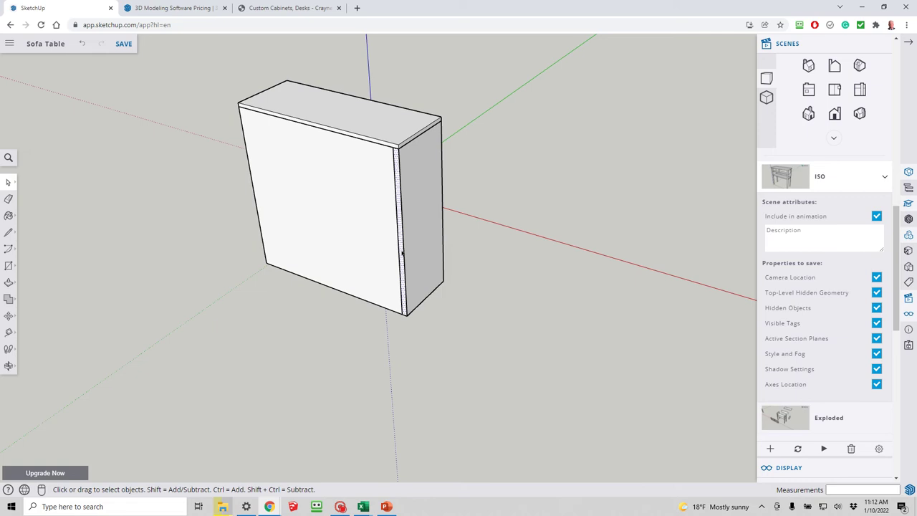
key(p)
click(402, 253)
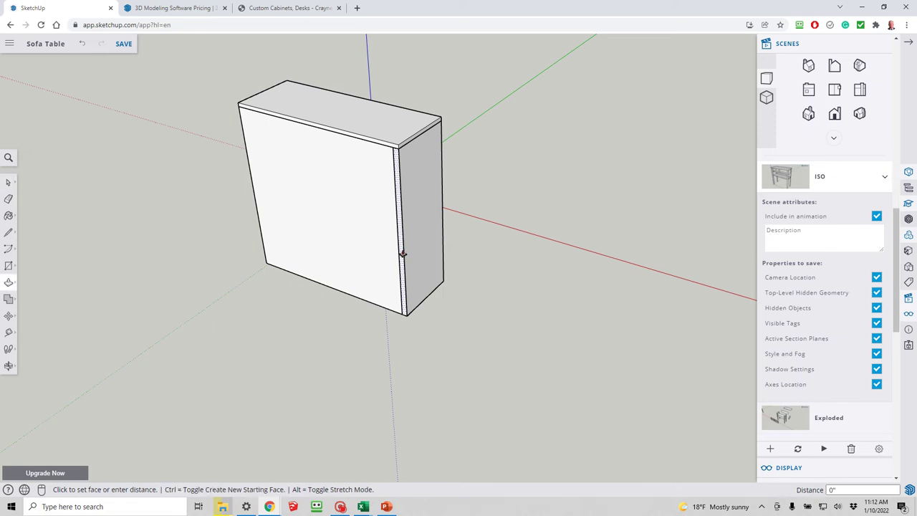
text(1.5)
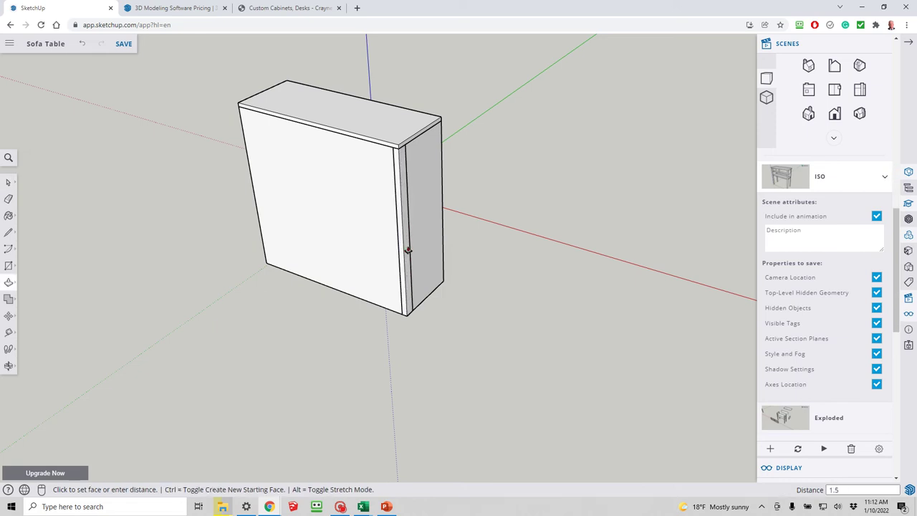
key(Return)
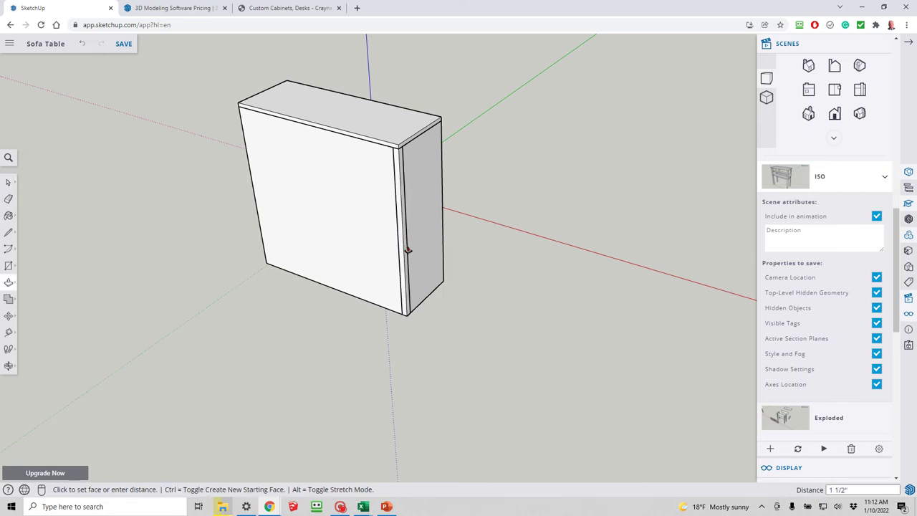
- Make the strip at the right edge a component named Leg2
key(space)
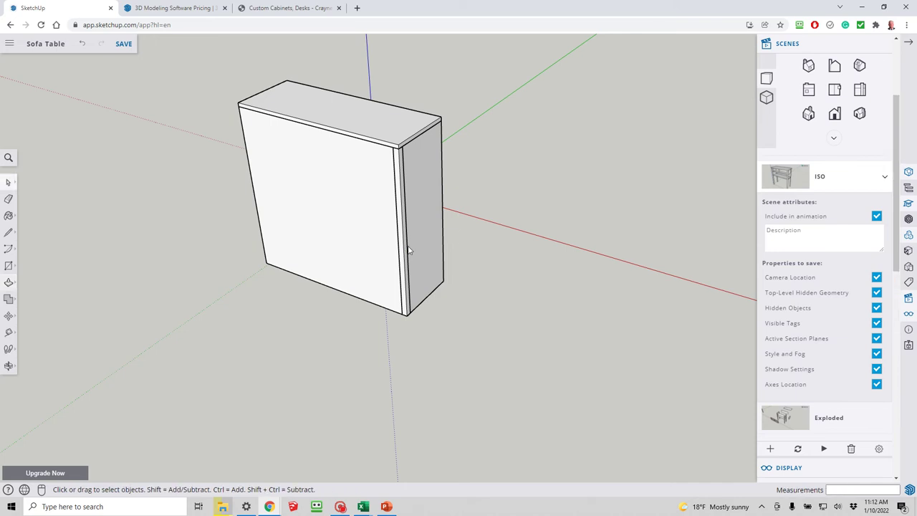
double_click(404, 252)
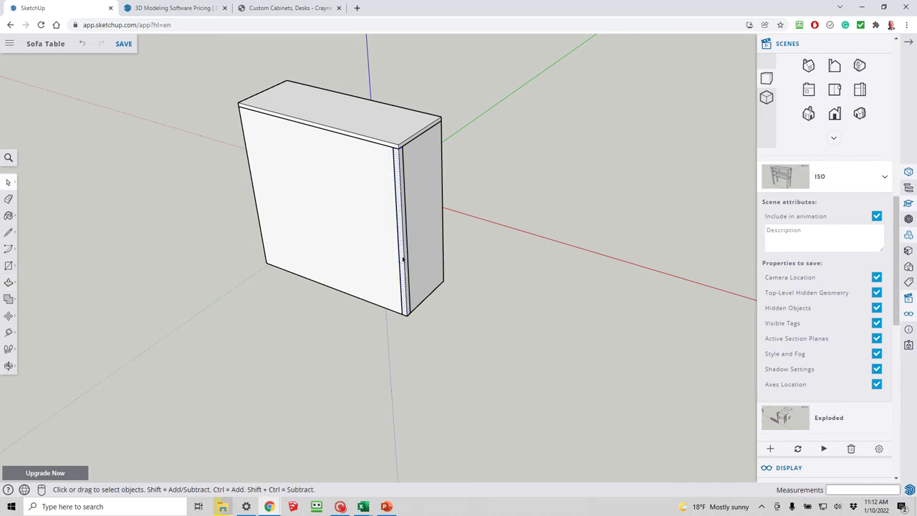
scroll(405, 252, up, 2)
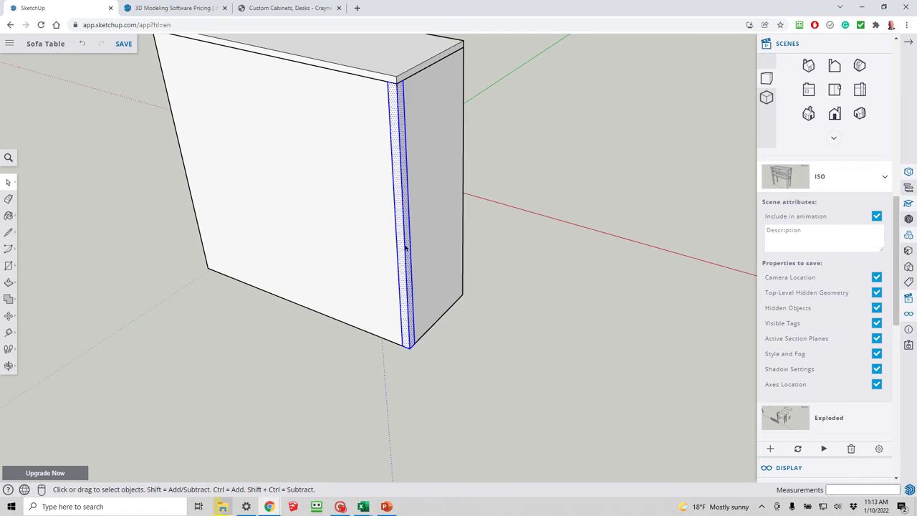
right_click(400, 236)
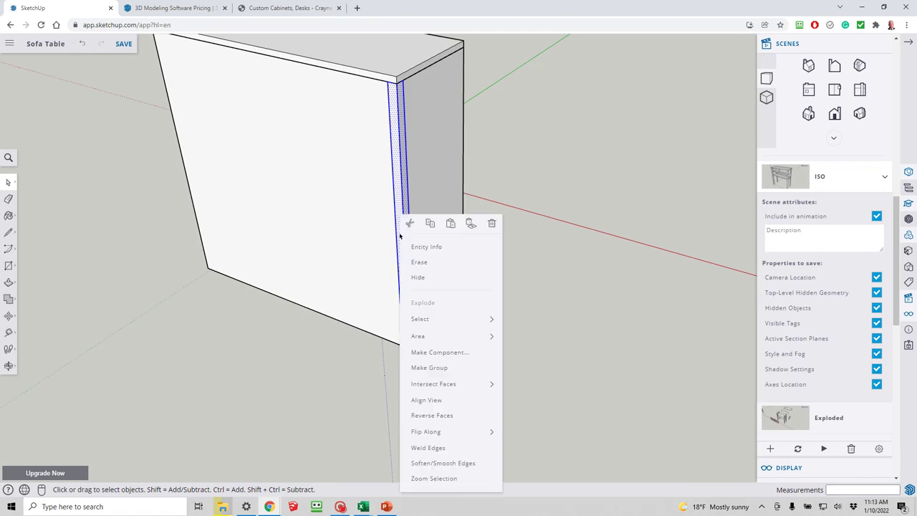
click(432, 355)
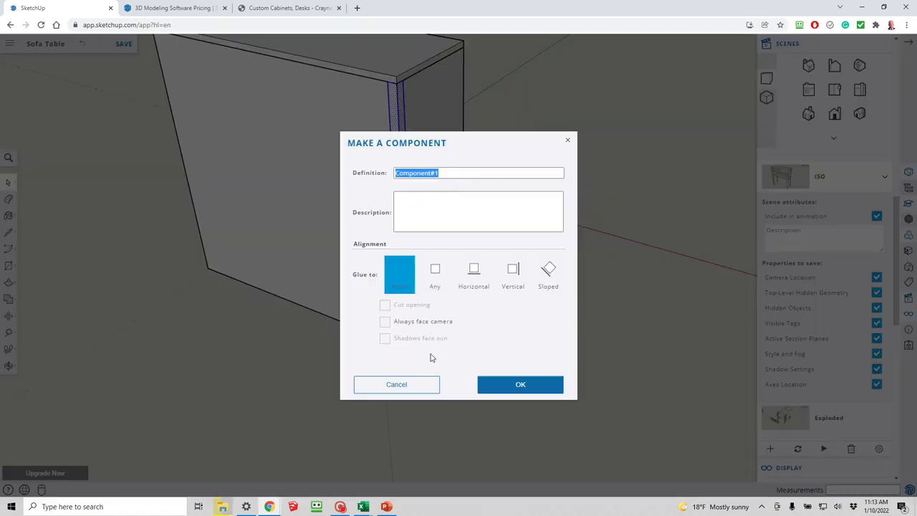
key(BackSpace)
text(Leg)
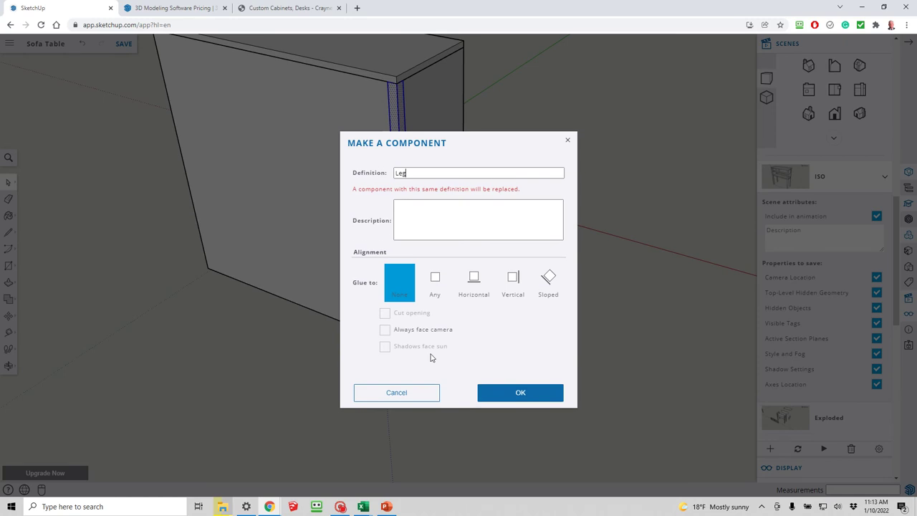
text(2)
key(Return)
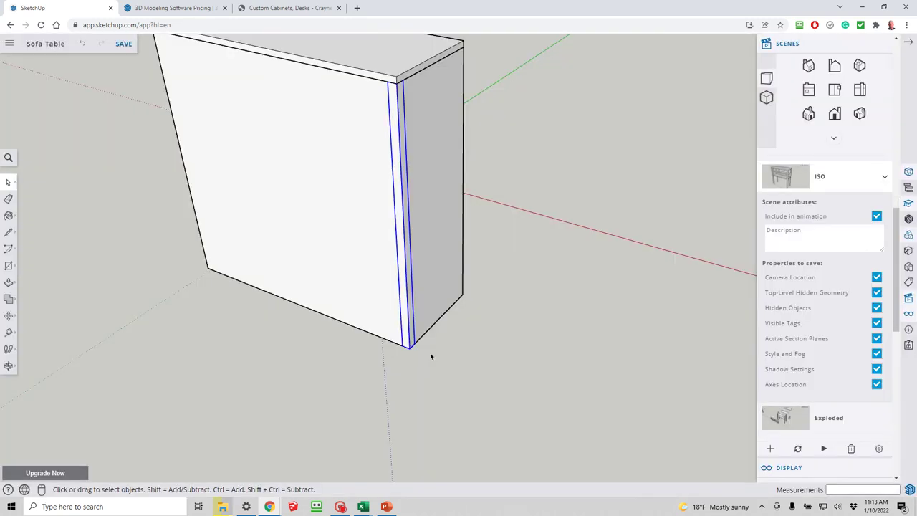
- Delete the large panel component and orbit to see the tabletop underside from the side
click(436, 223)
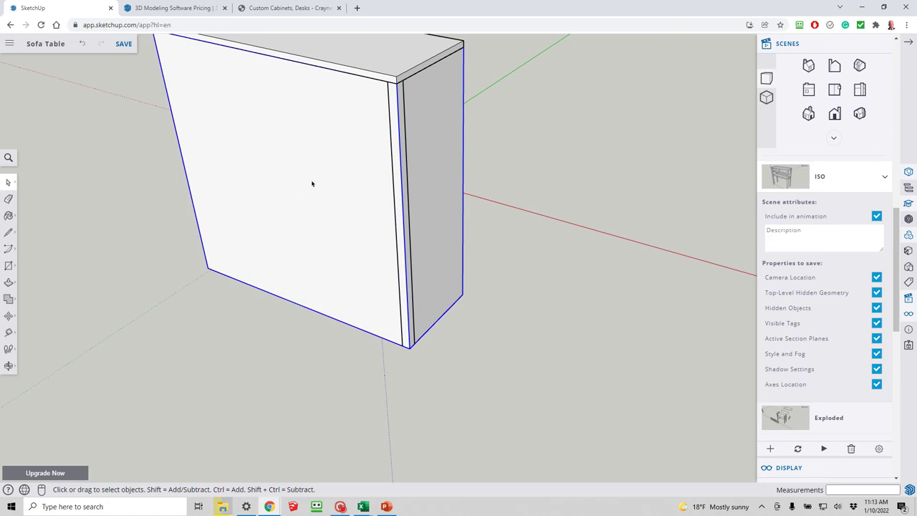
key(Delete)
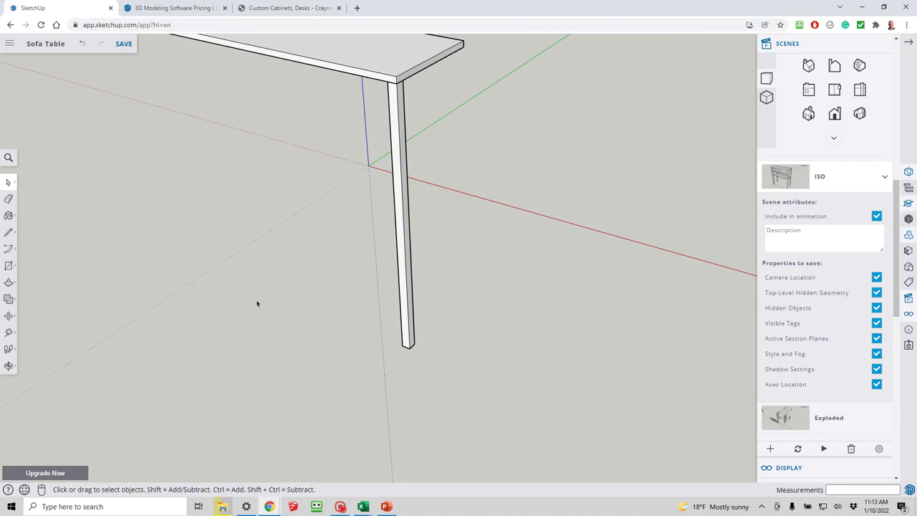
middle_drag(257, 304, 415, 45)
scroll(285, 164, up, 3)
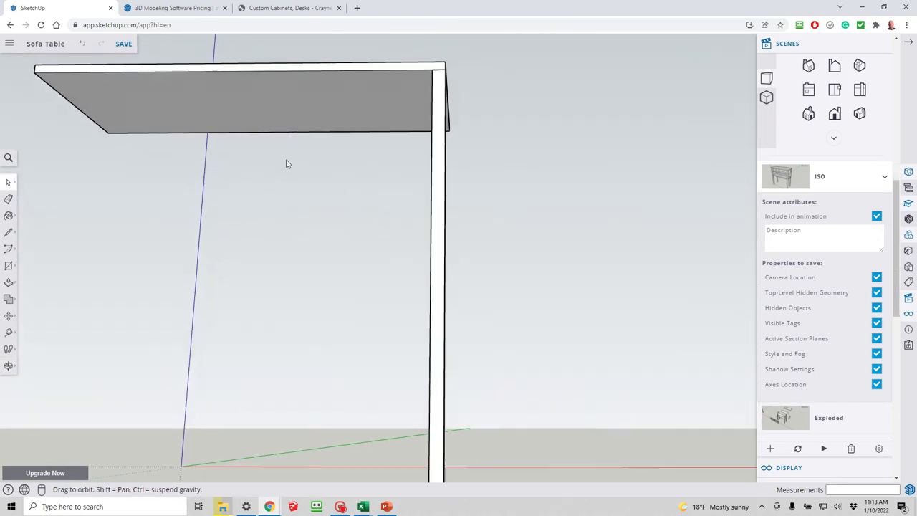
middle_drag(286, 164, 409, 188)
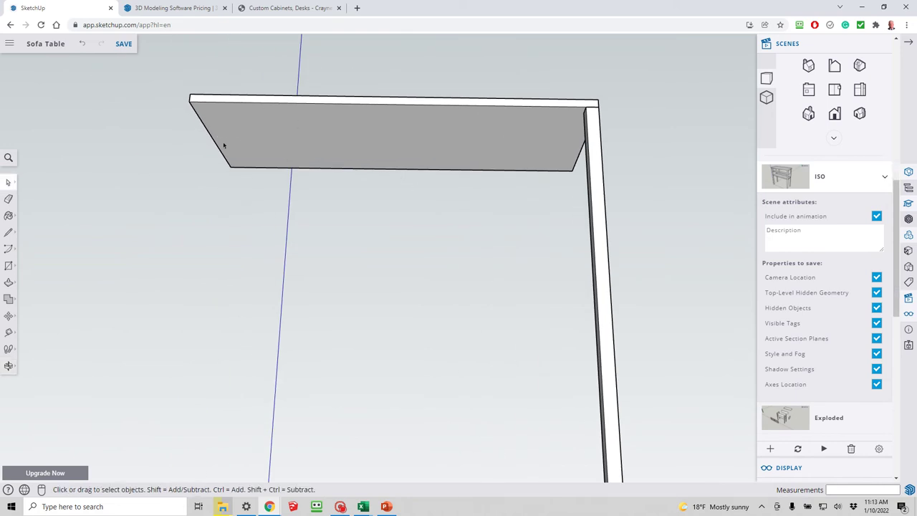
- Place Tape Measure guides 1 inch inside the tabletop's left and top edges
key(t)
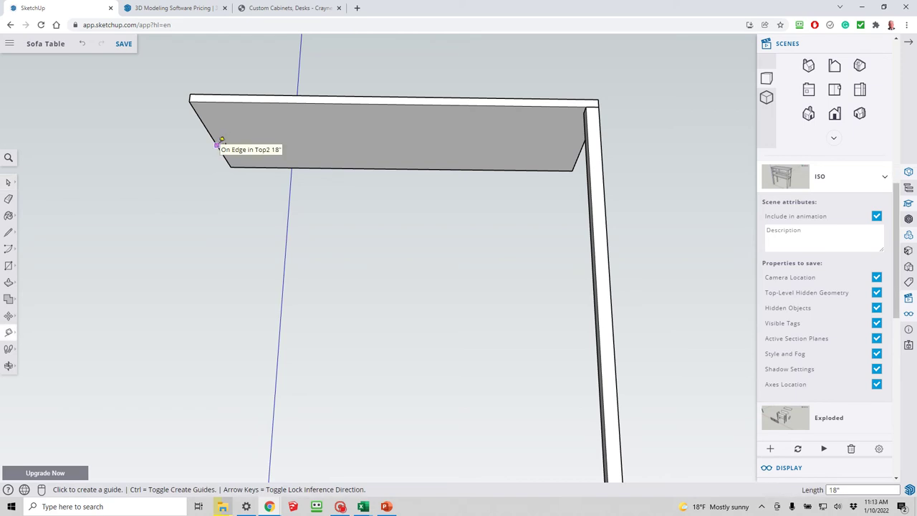
click(218, 144)
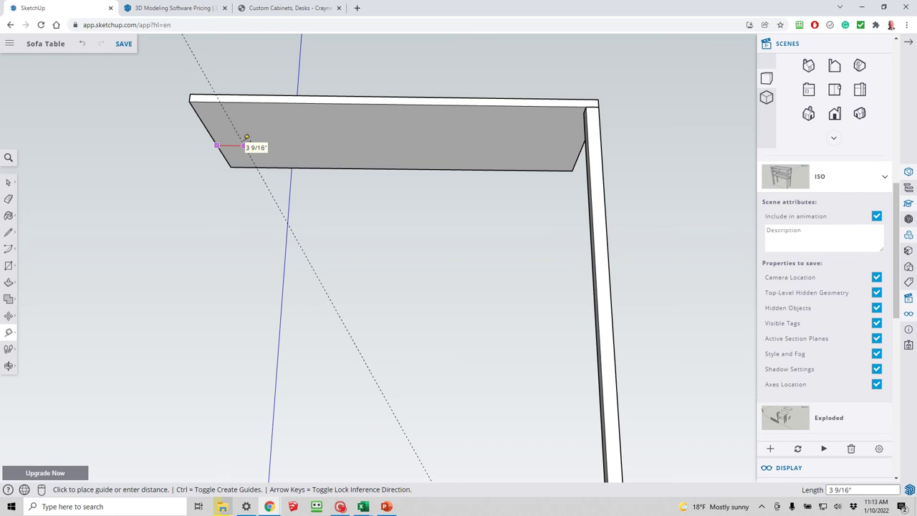
text(1)
key(Return)
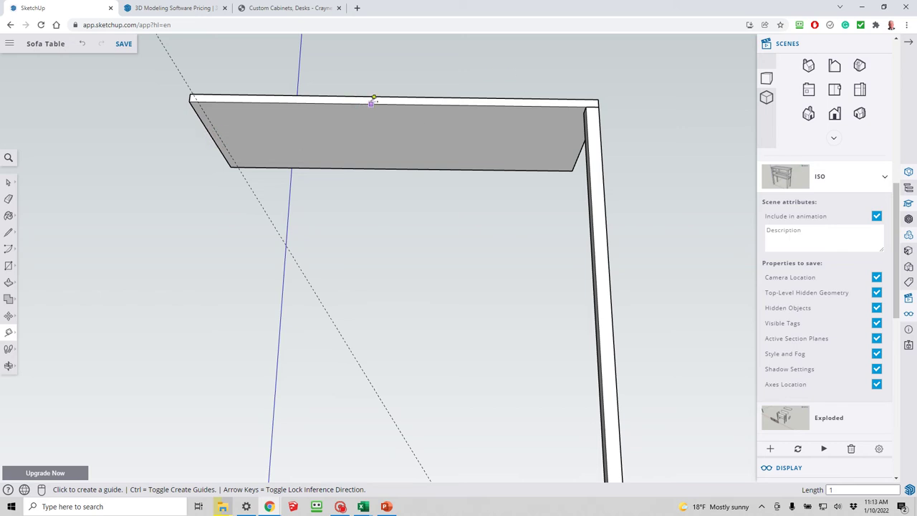
click(373, 97)
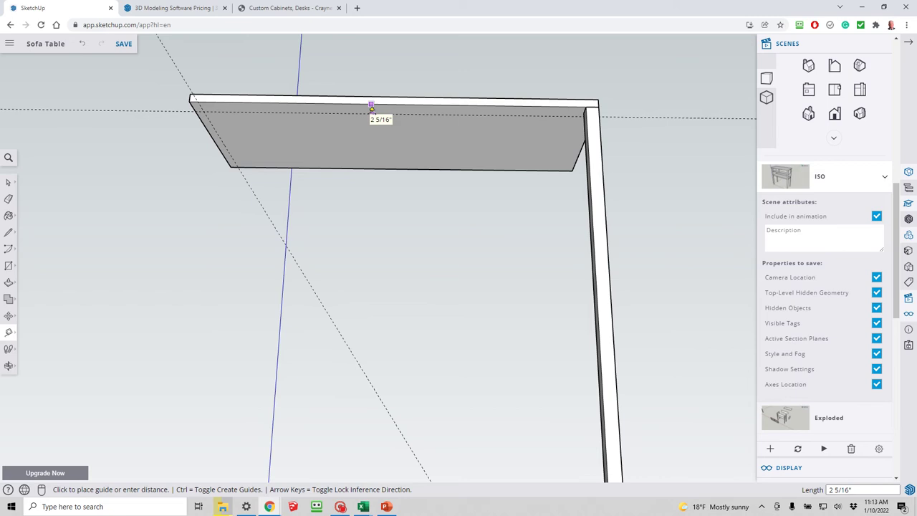
text(1)
key(Return)
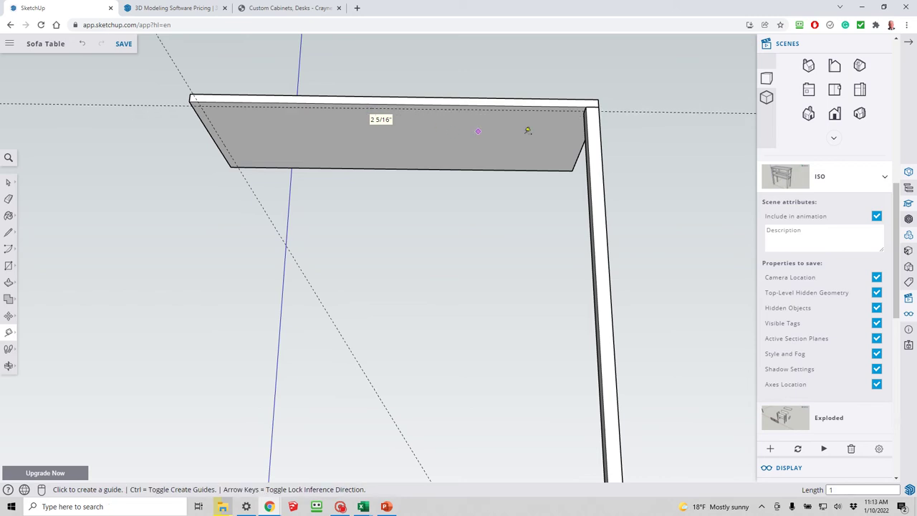
- Add guides just inside the tabletop's right and bottom edges
click(582, 149)
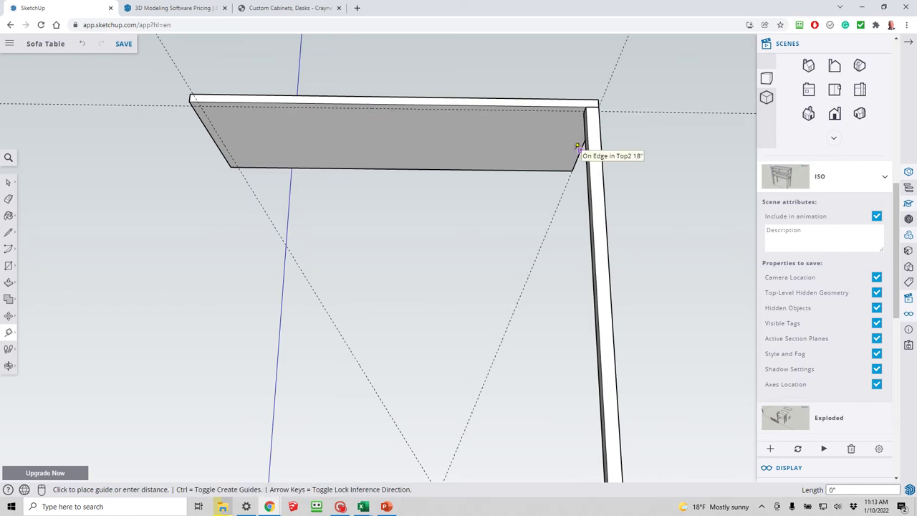
click(571, 147)
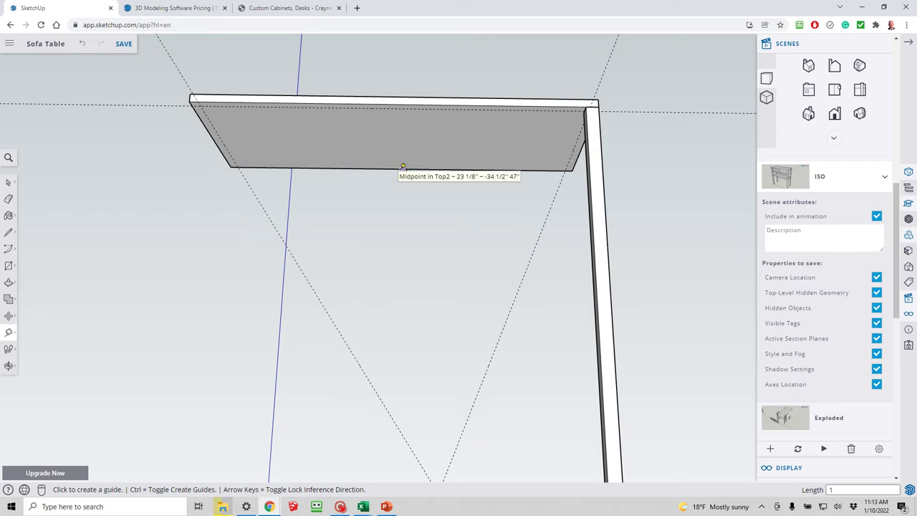
click(403, 162)
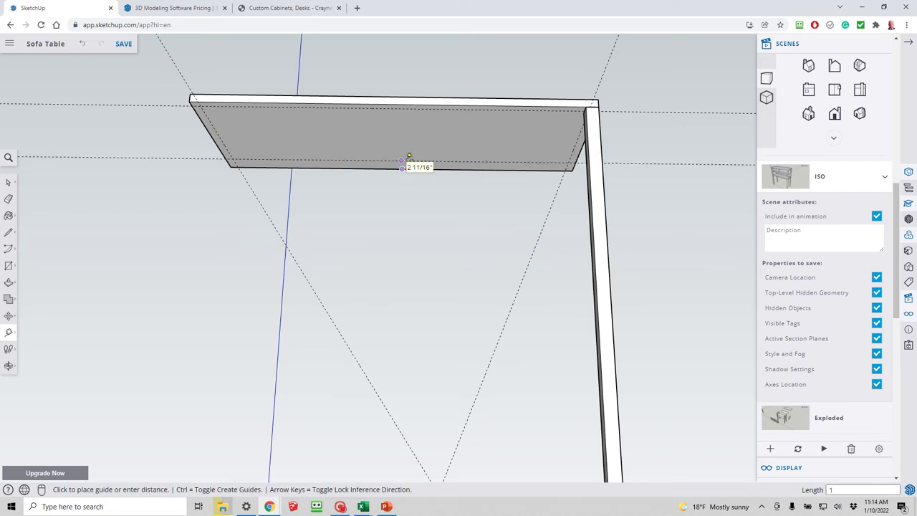
click(409, 156)
key(space)
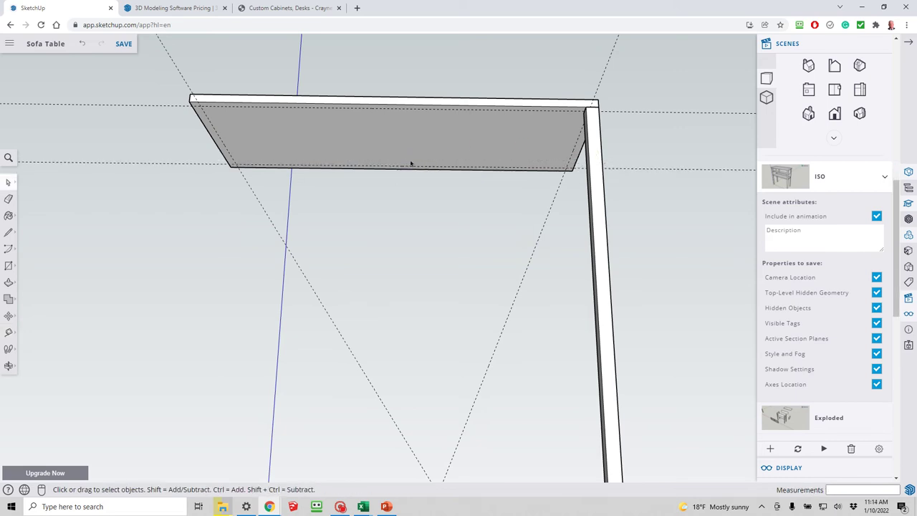
- Select the Leg2 leg and pick it up with Move while reorienting the view
click(597, 126)
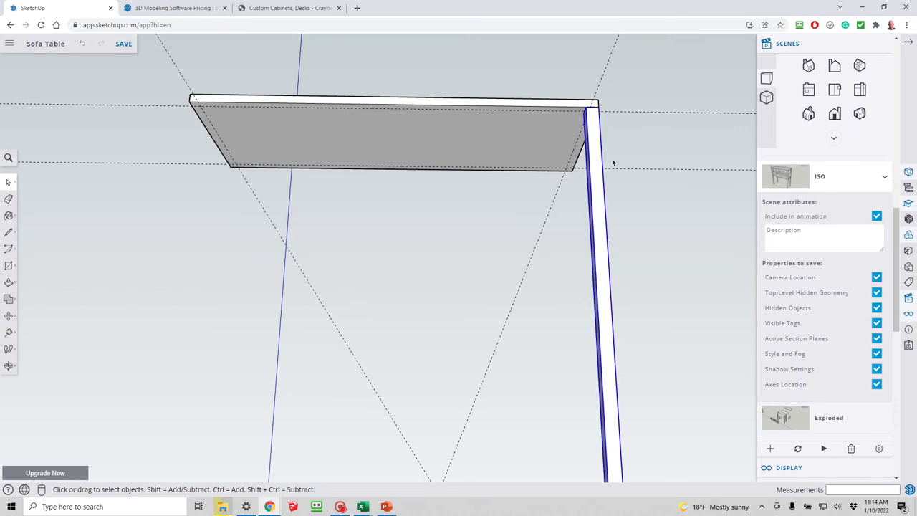
middle_drag(631, 166, 620, 133)
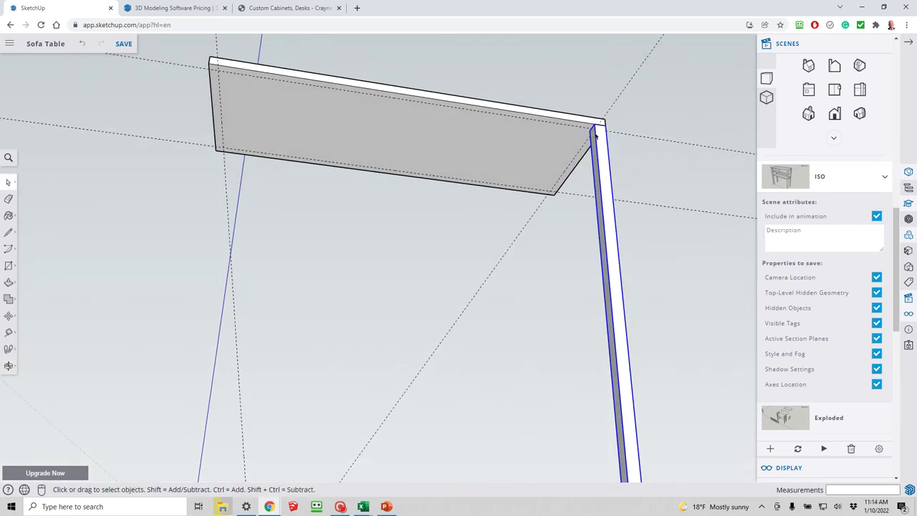
key(m)
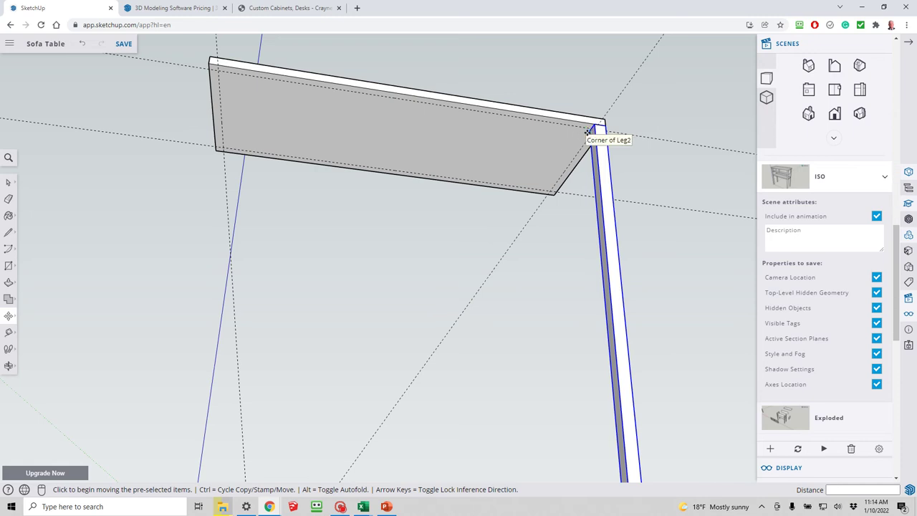
click(592, 132)
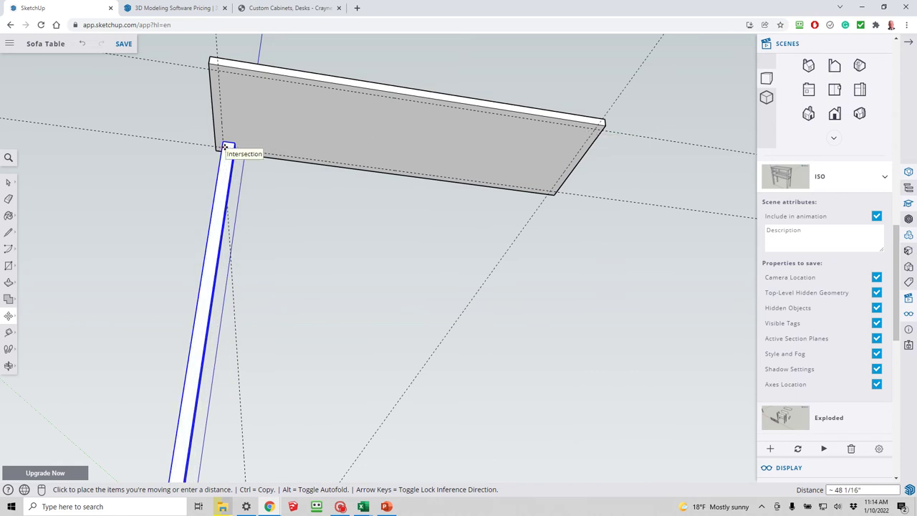
middle_drag(225, 147, 419, 191)
scroll(297, 61, down, 3)
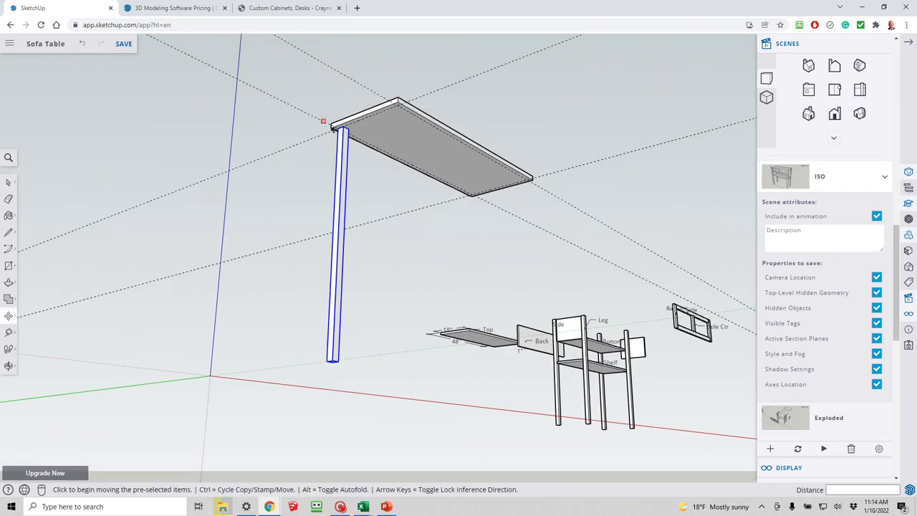
scroll(349, 136, up, 5)
scroll(349, 136, up, 2)
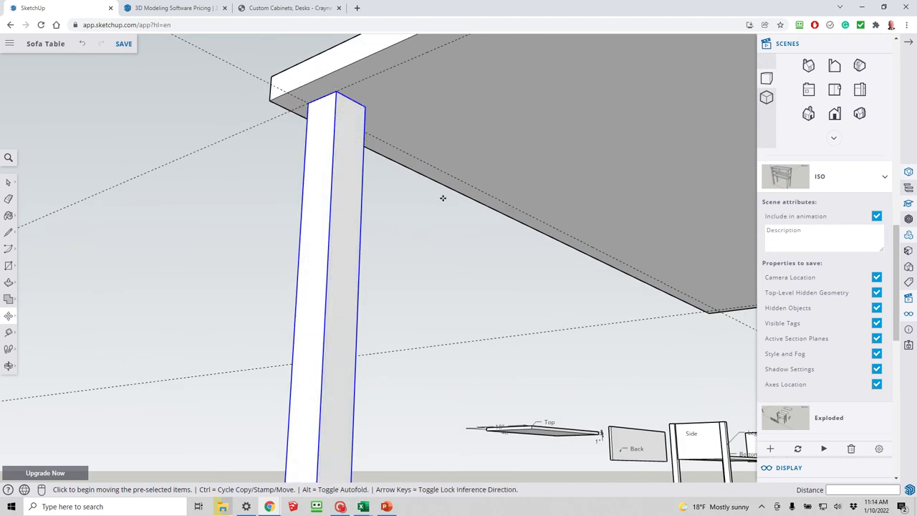
scroll(442, 198, down, 4)
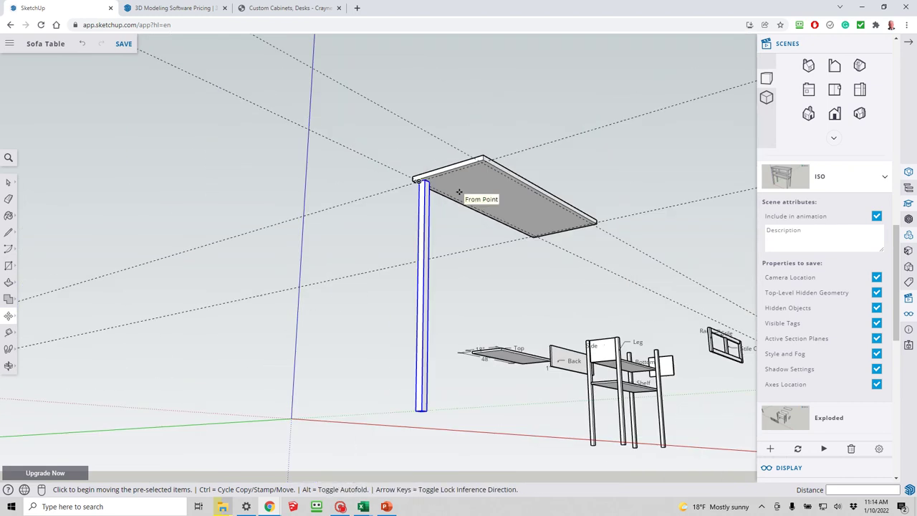
- Paste a copy of the Leg2 leg into the model
key(space)
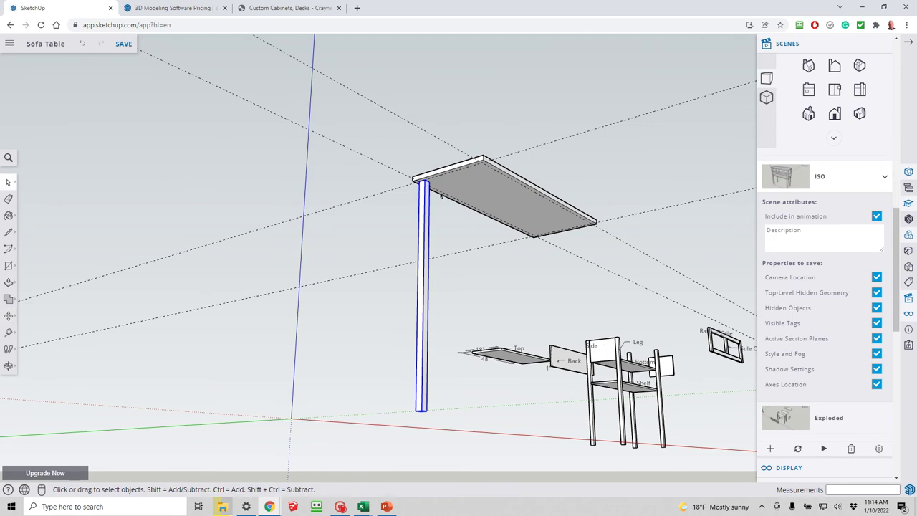
scroll(469, 177, up, 2)
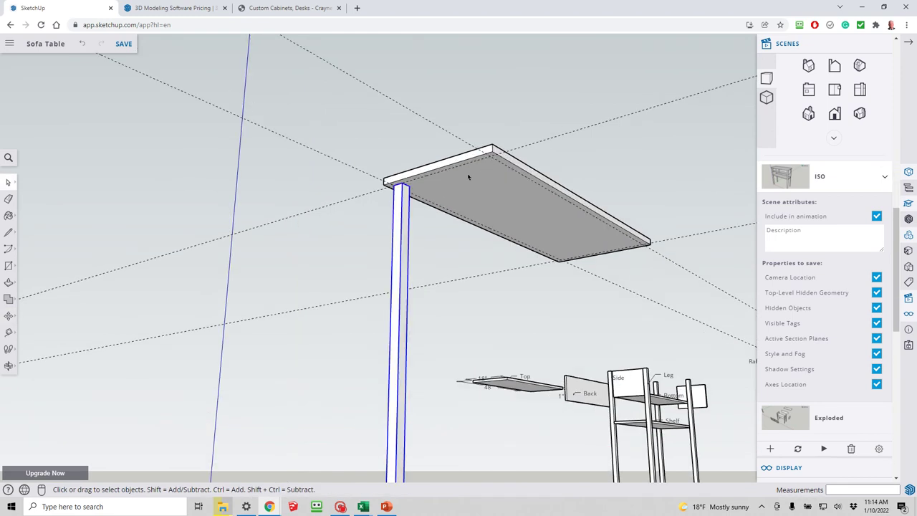
scroll(466, 176, up, 2)
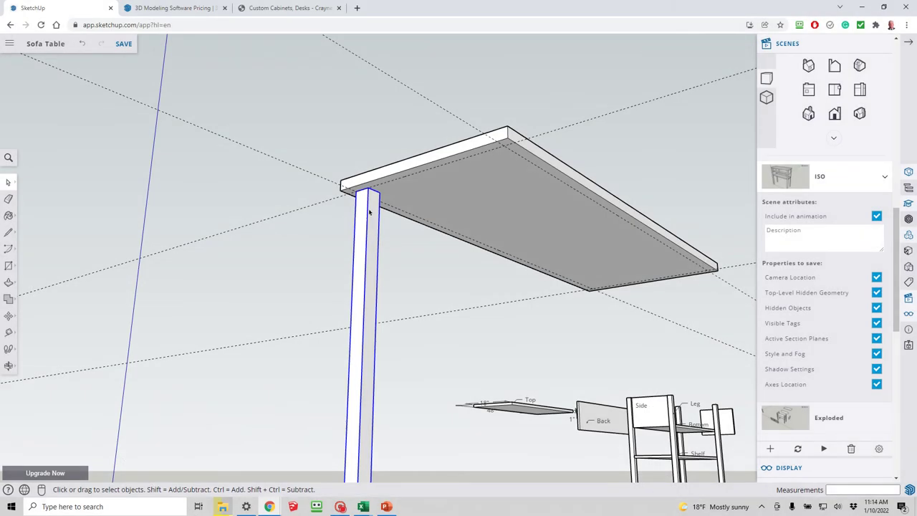
key(ctrl+v)
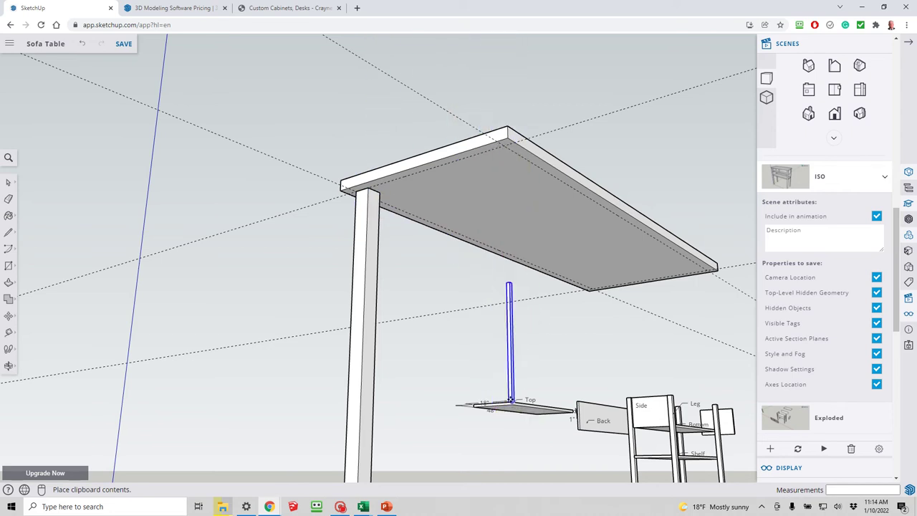
- Drop the pasted leg and move its top corner to the tabletop corner, then orbit to check
click(513, 391)
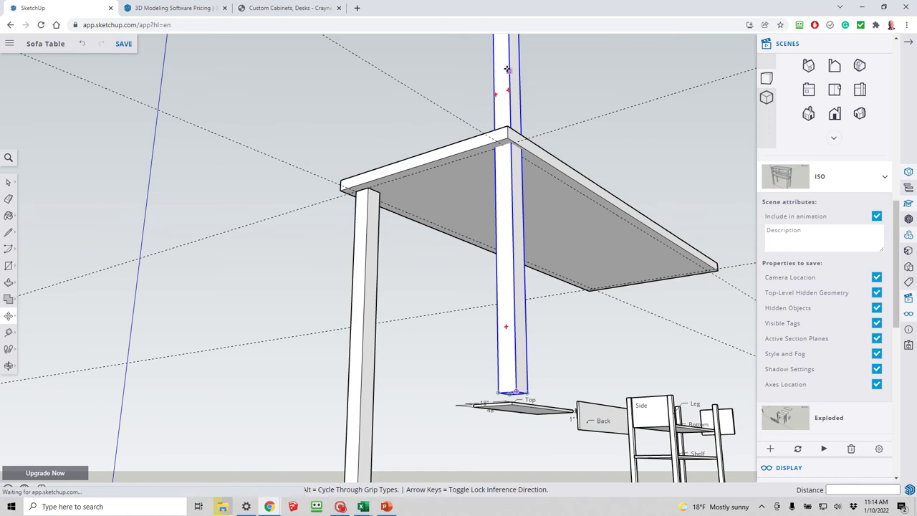
click(502, 57)
click(501, 63)
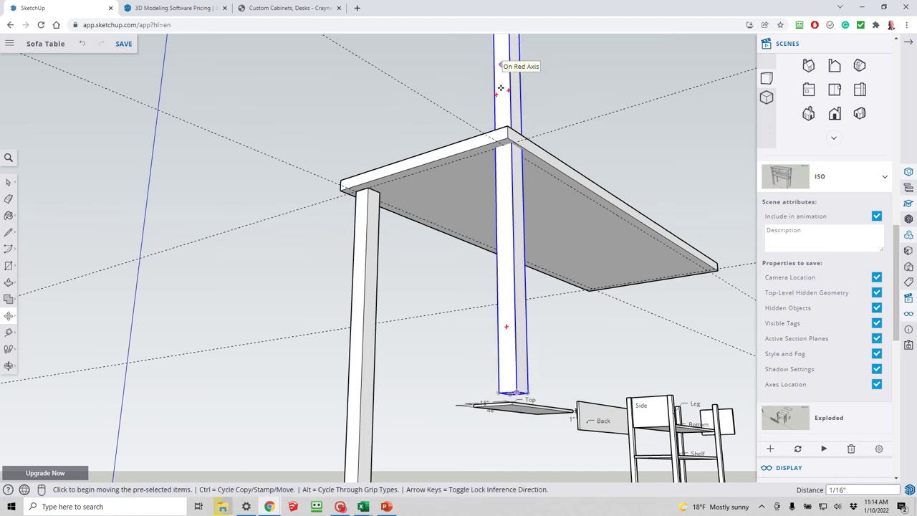
click(495, 95)
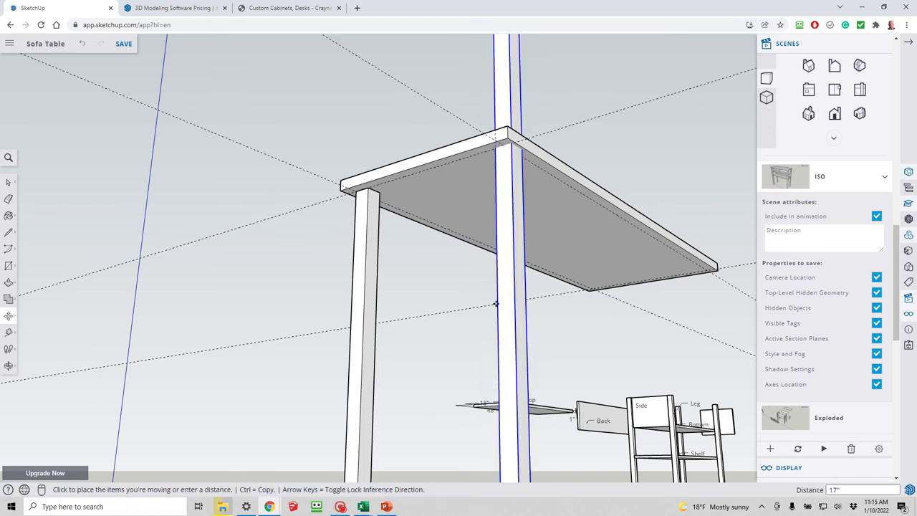
click(504, 255)
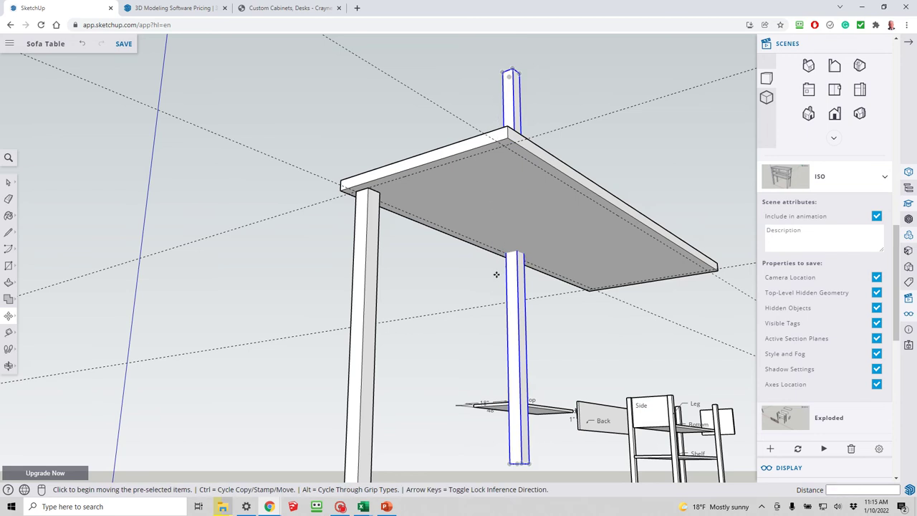
key(space)
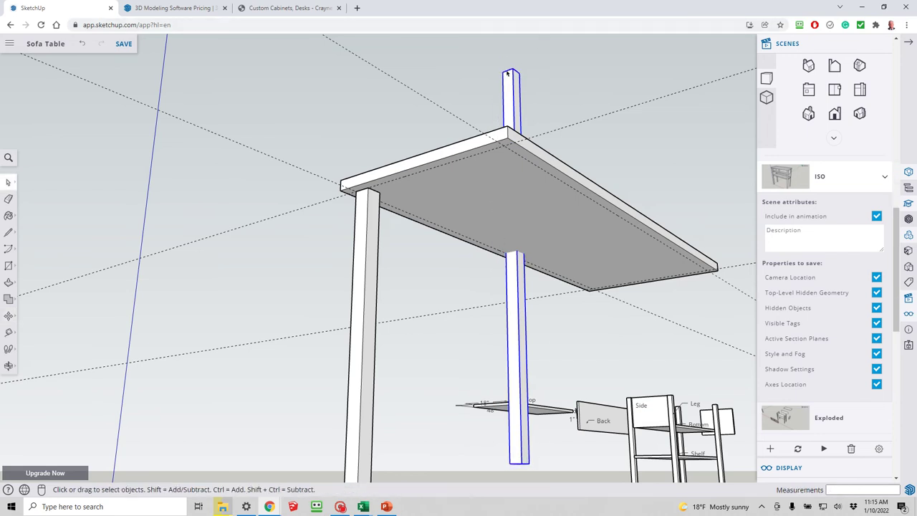
key(m)
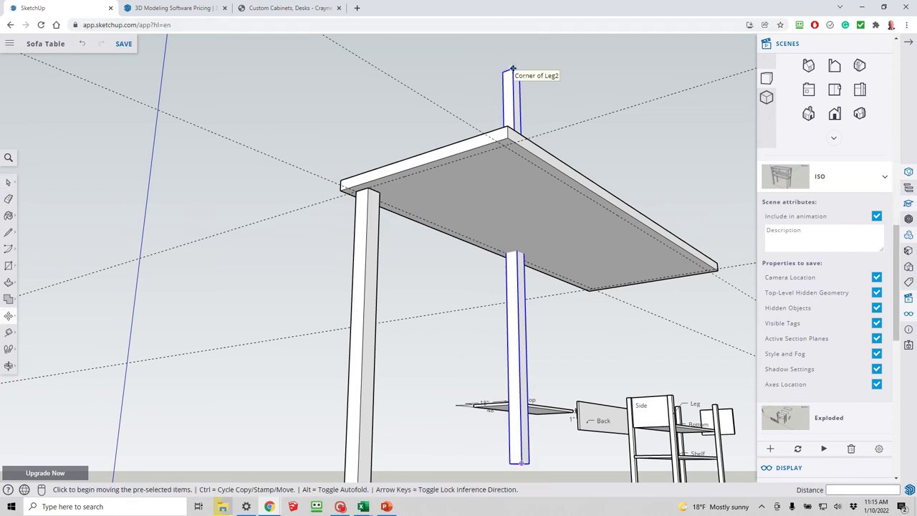
click(512, 68)
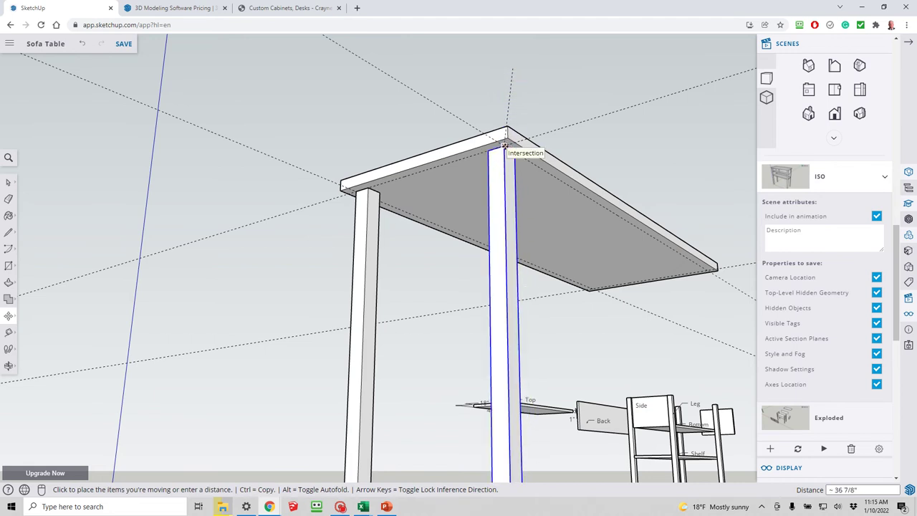
click(505, 147)
middle_drag(544, 222, 219, 198)
scroll(489, 275, down, 3)
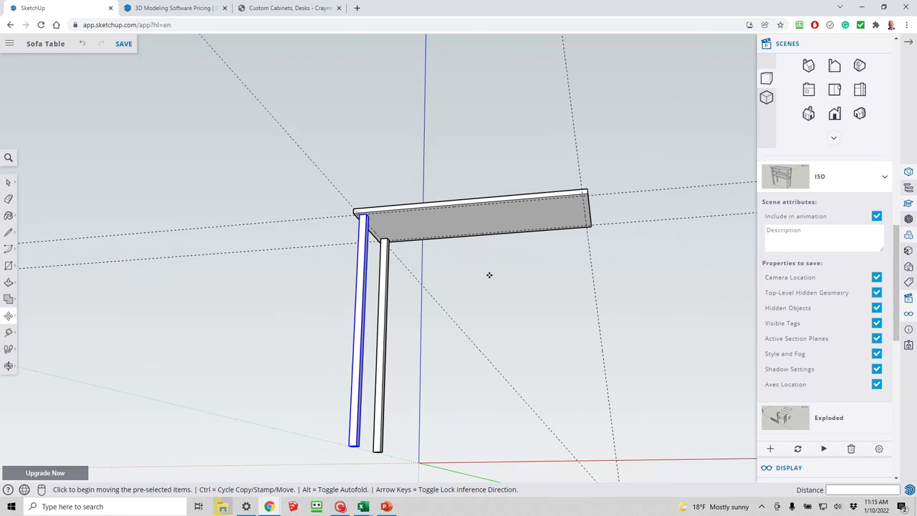
middle_drag(489, 275, 406, 280)
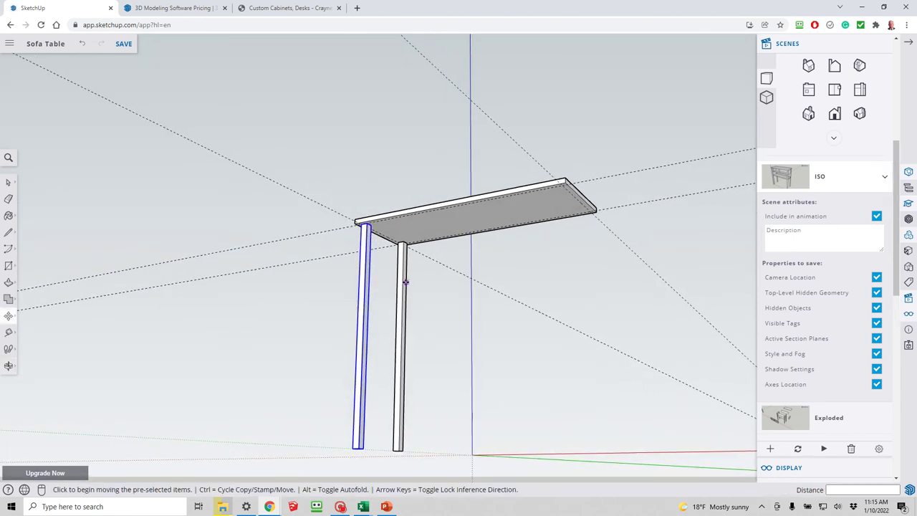
- Paste a third leg and place its top at the far tabletop corner
key(ctrl+v)
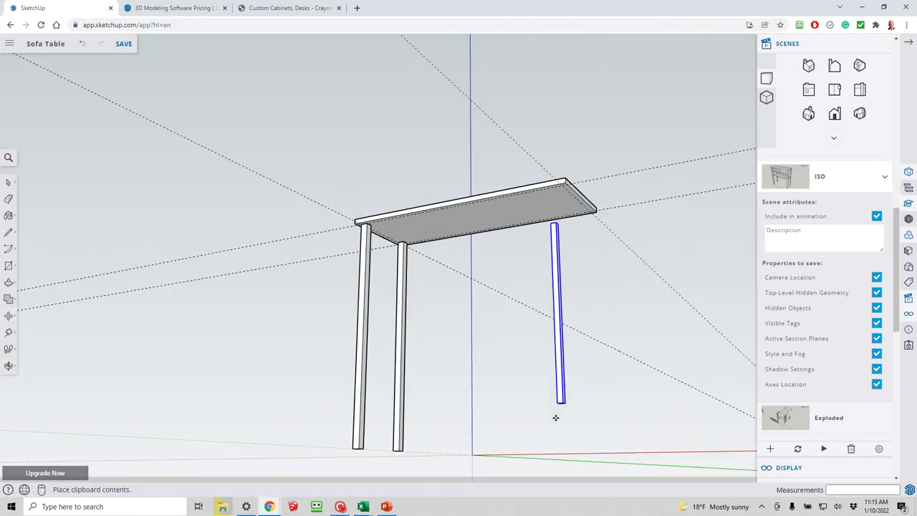
click(557, 433)
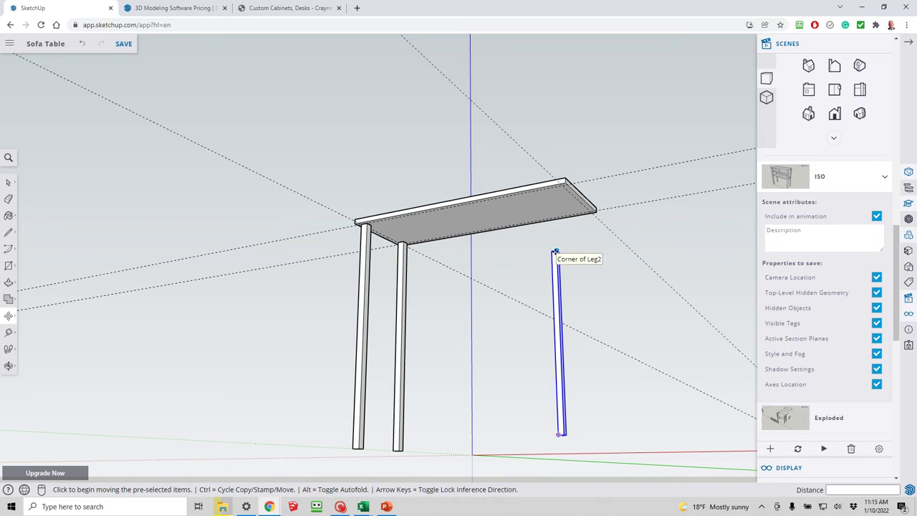
click(555, 252)
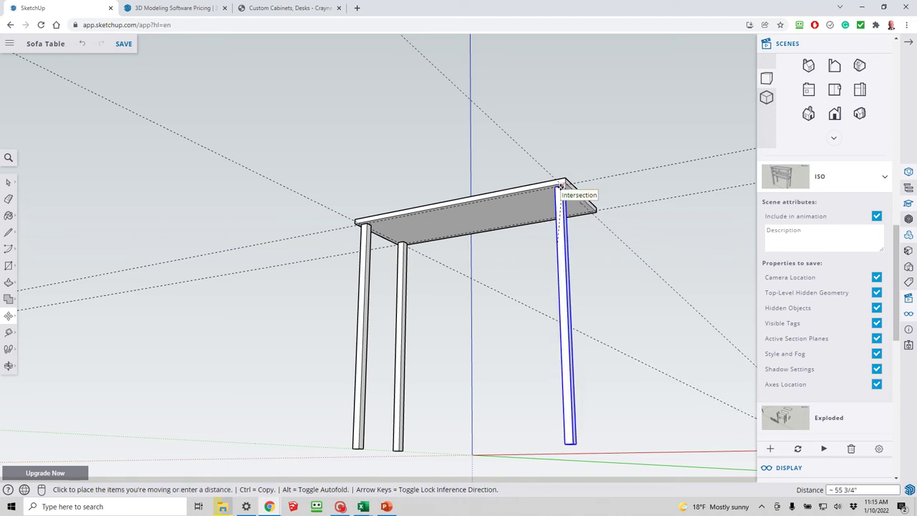
click(560, 188)
middle_drag(602, 236, 446, 221)
- Copy and paste a fourth leg onto the last tabletop corner, then view from the front
key(ctrl+c)
key(ctrl+v)
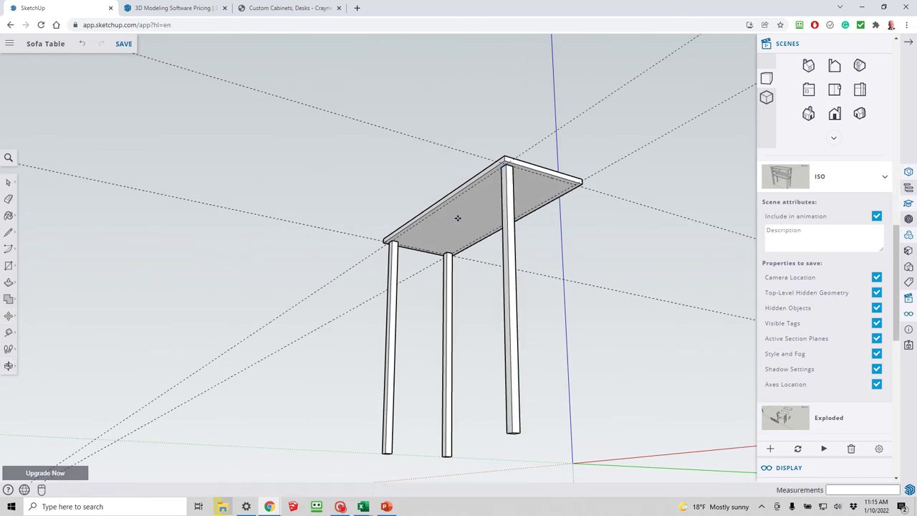
click(531, 440)
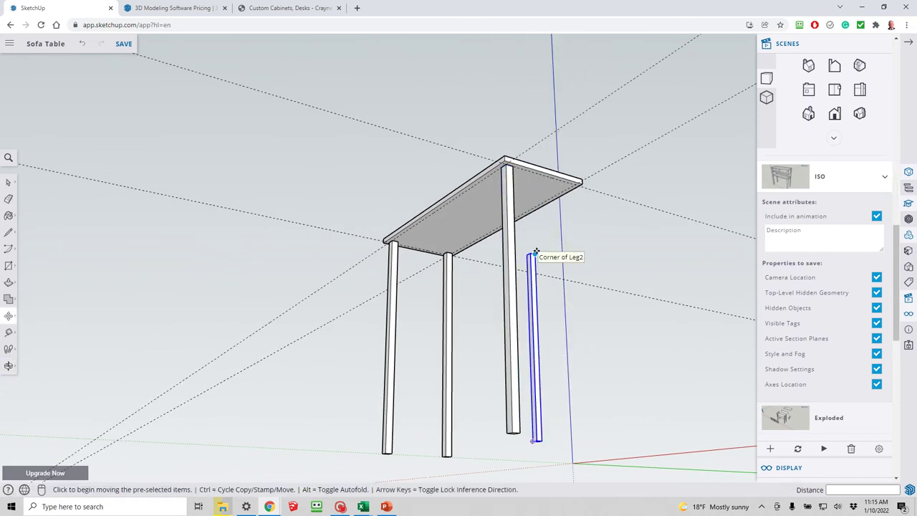
click(536, 252)
click(573, 185)
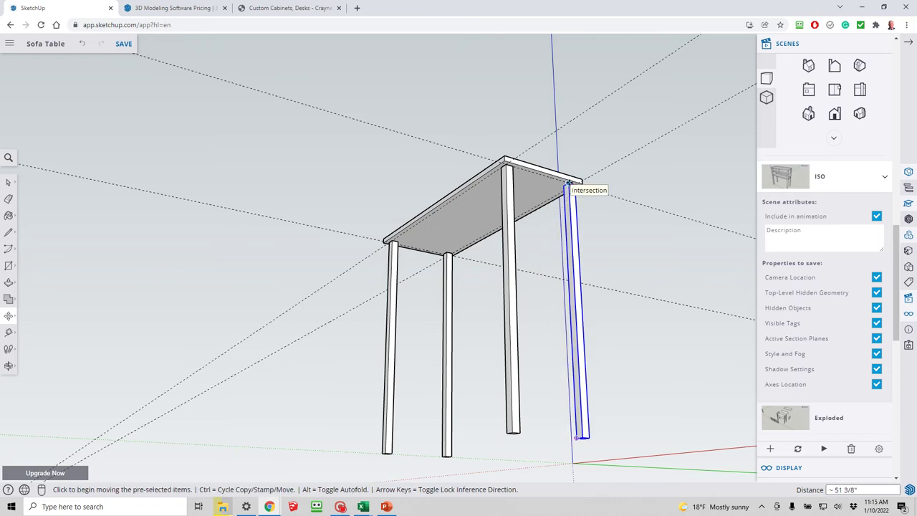
key(space)
middle_drag(402, 178, 663, 149)
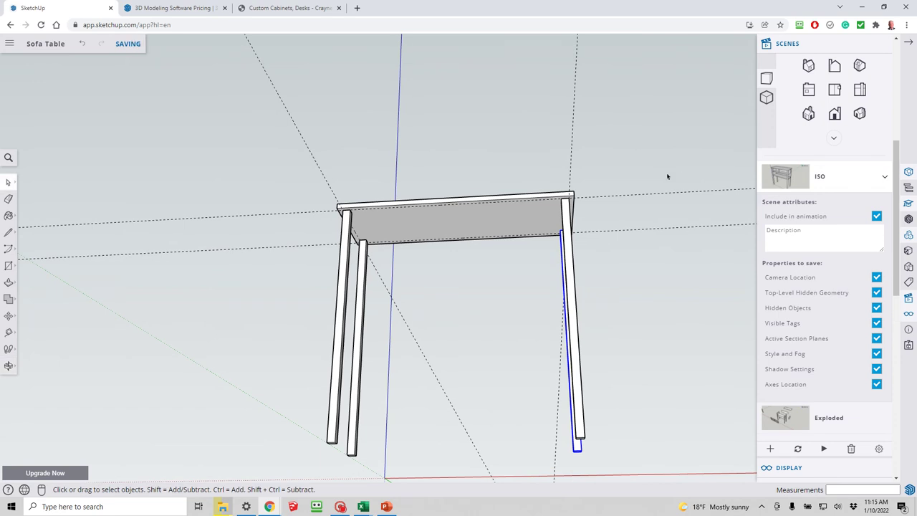
- Crossing-select and delete the dotted guide lines, then orbit low and zoom toward the table
drag(679, 226, 632, 162)
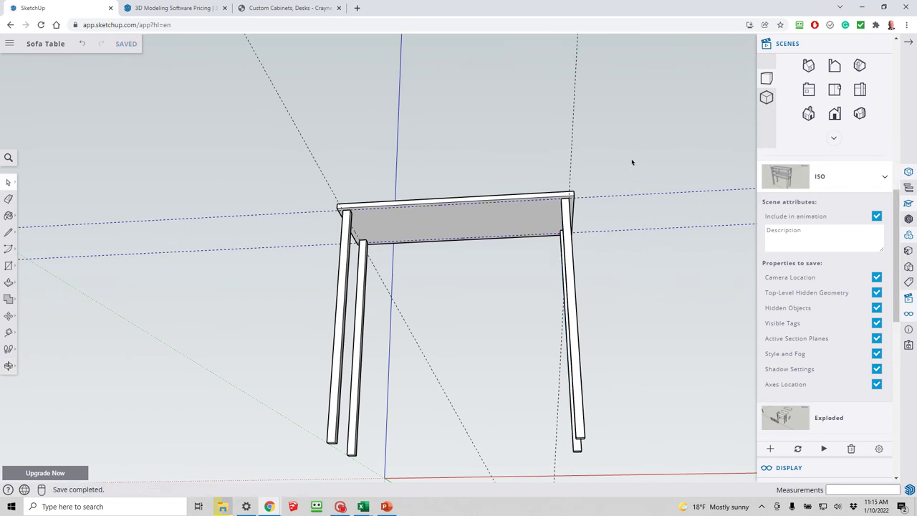
key(Delete)
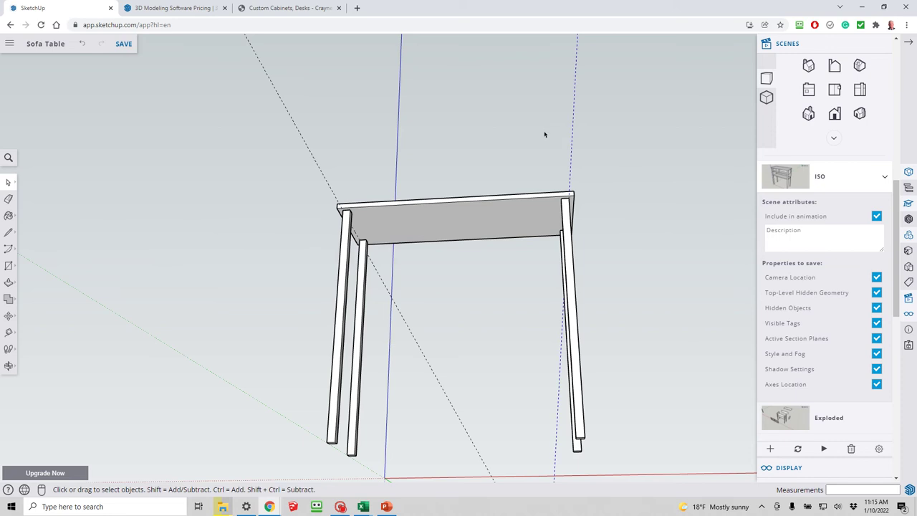
key(Delete)
drag(310, 119, 272, 102)
middle_drag(339, 236, 348, 320)
scroll(357, 214, up, 3)
scroll(357, 213, up, 2)
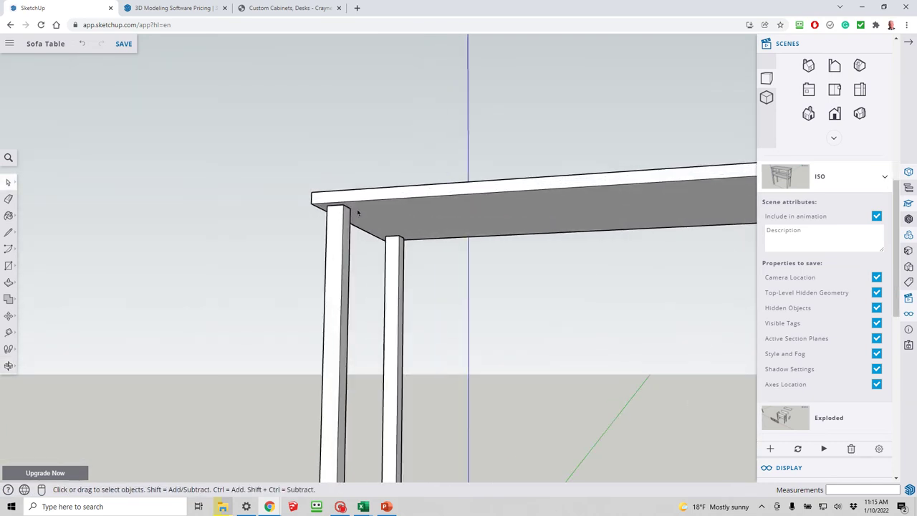
- Draw a rectangular panel face between the near-end legs from the leg's top corner
click(353, 212)
key(r)
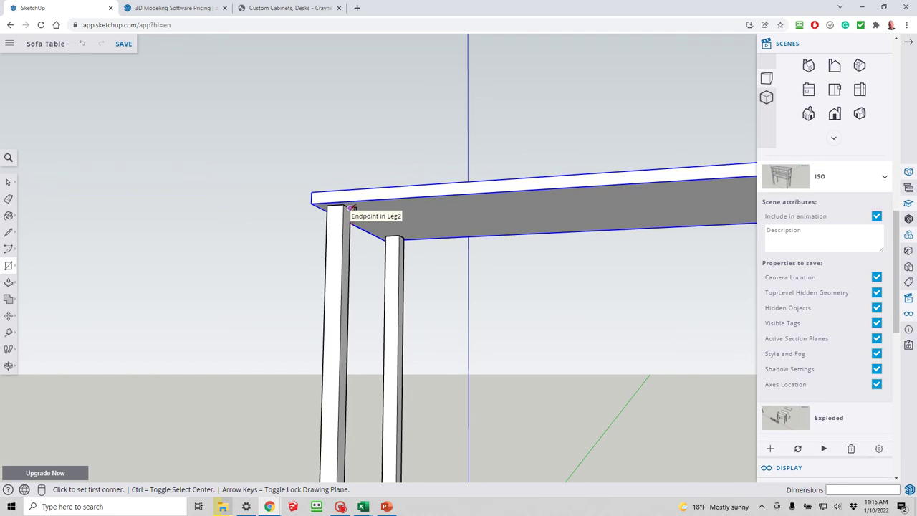
click(352, 208)
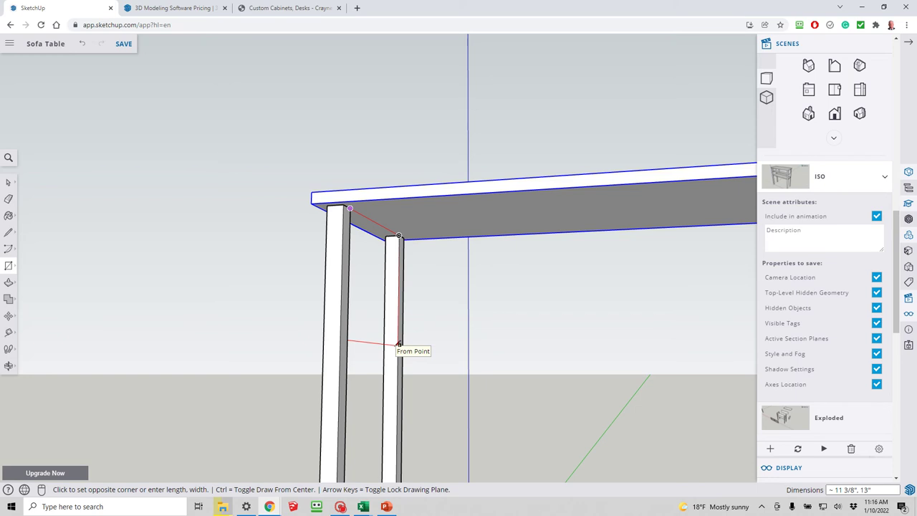
text(20.13)
key(Return)
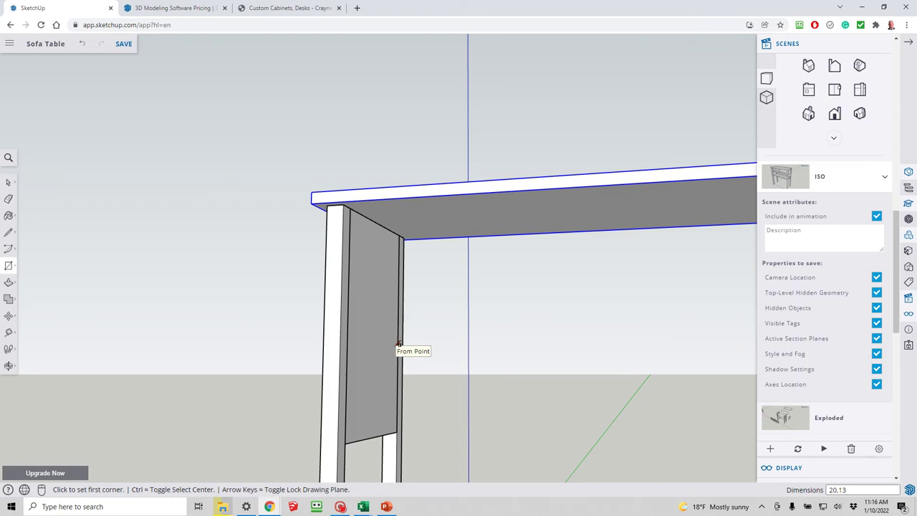
key(space)
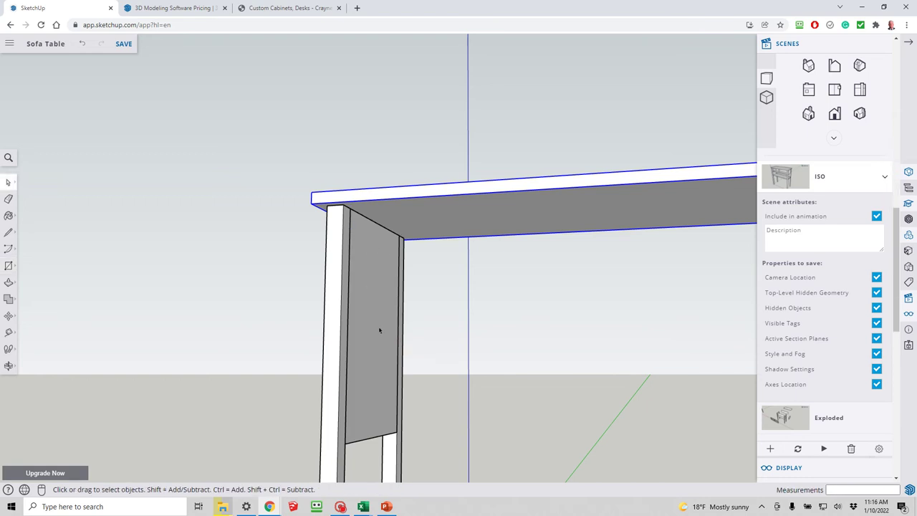
- Push/Pull the side panel face to 3/4 inch thick and select the board
click(381, 330)
middle_drag(380, 330, 412, 327)
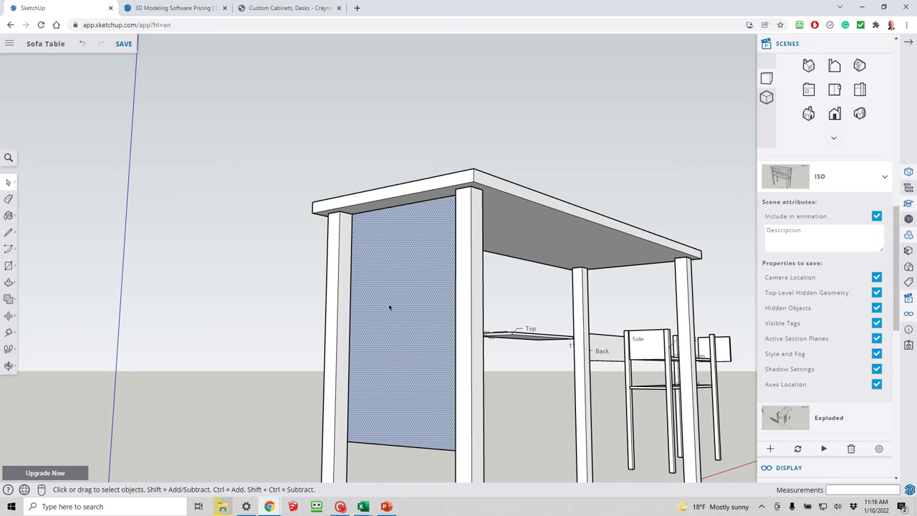
key(p)
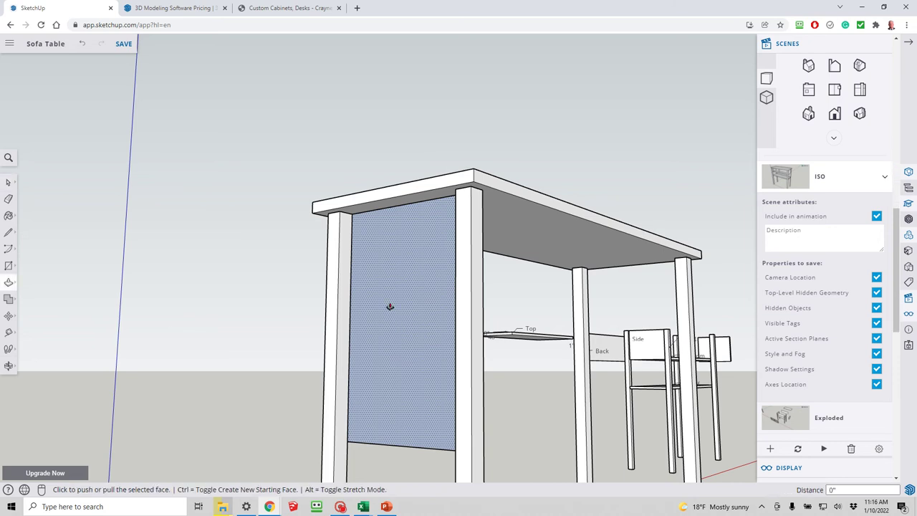
click(388, 306)
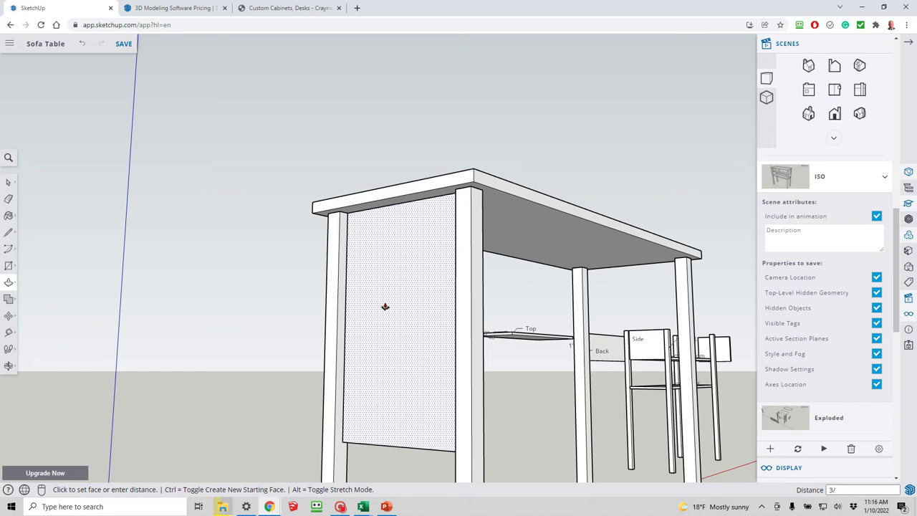
key(Return)
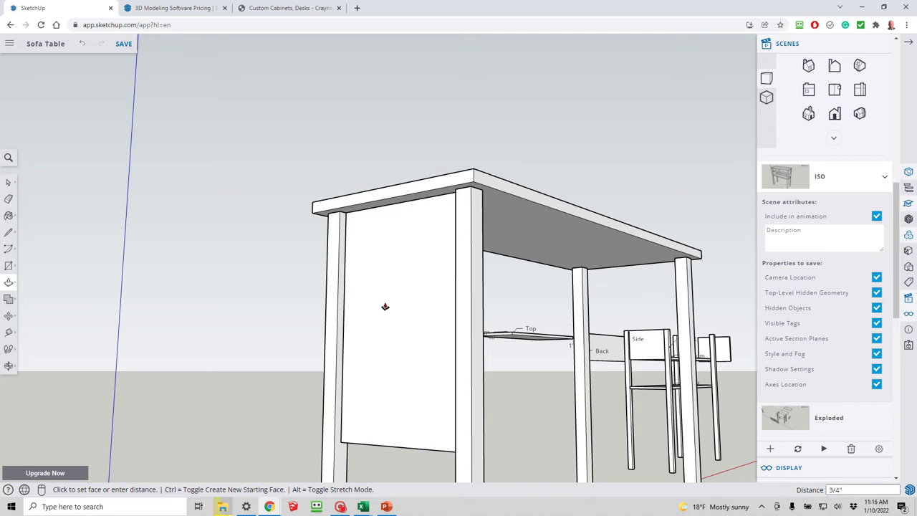
key(space)
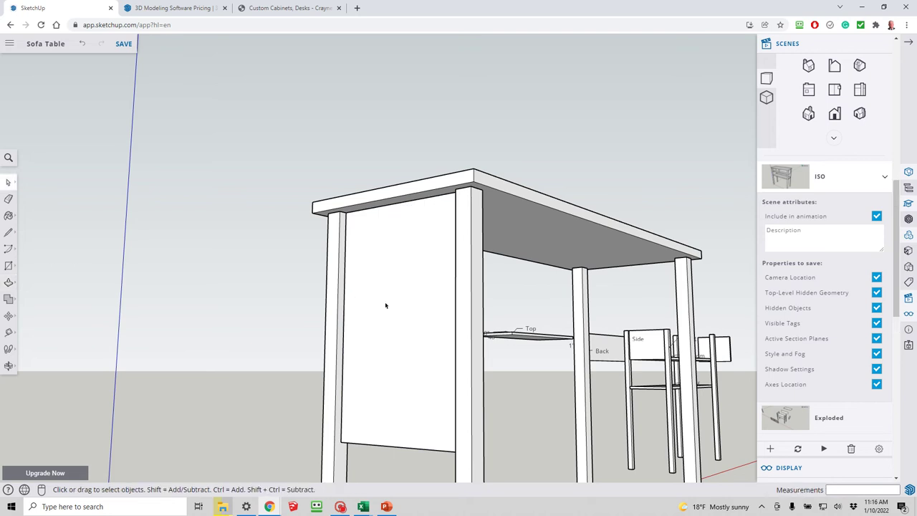
click(385, 305)
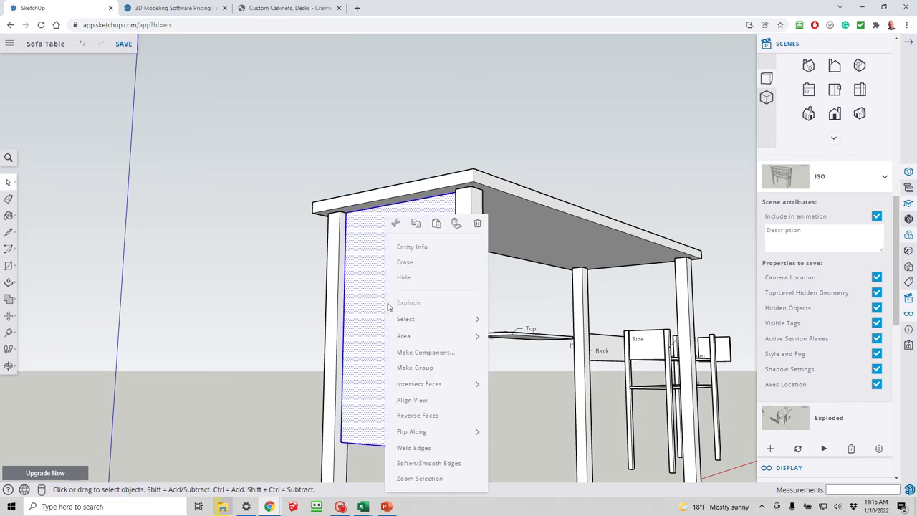
- Turn the 3/4-inch board between the near-end legs into component Side2
right_click(385, 305)
click(424, 352)
text(S)
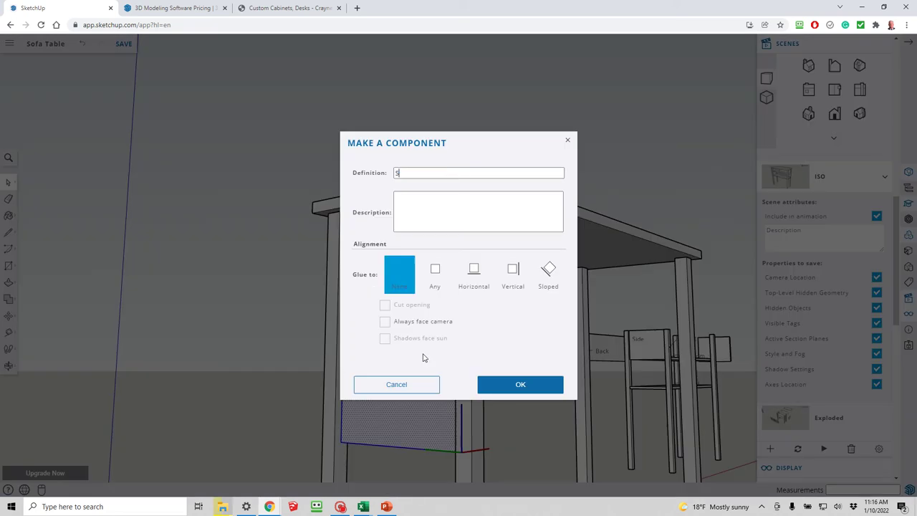
text(ide2)
key(Return)
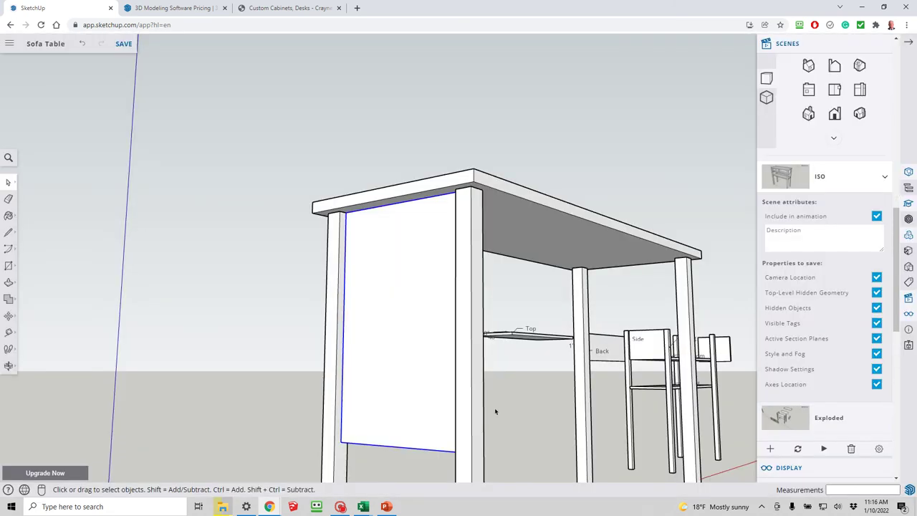
middle_drag(495, 411, 419, 410)
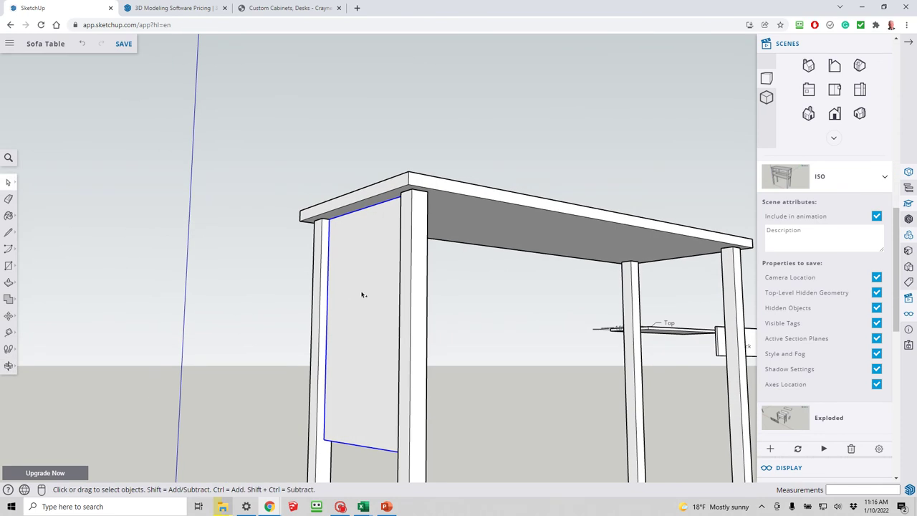
- Paste a copy of the Side2 panel and snap its top corner to the far leg's endpoint
key(ctrl+v)
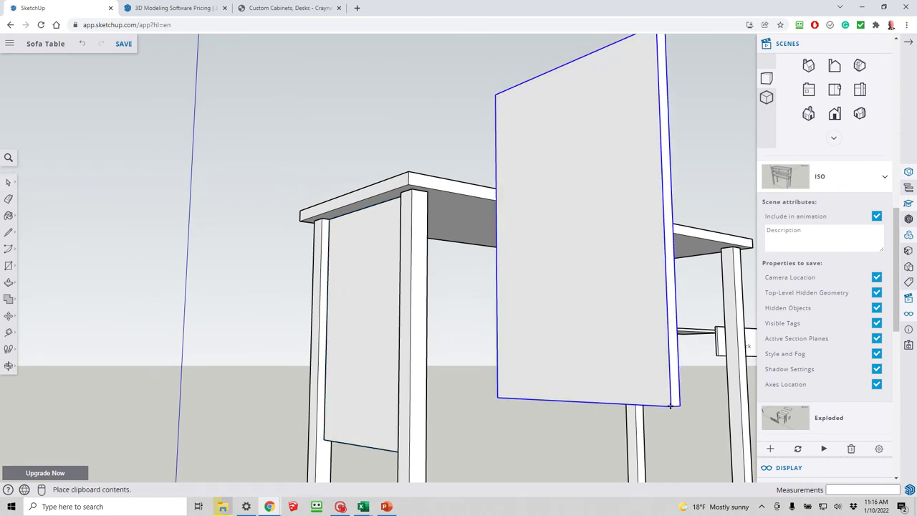
click(669, 406)
click(678, 372)
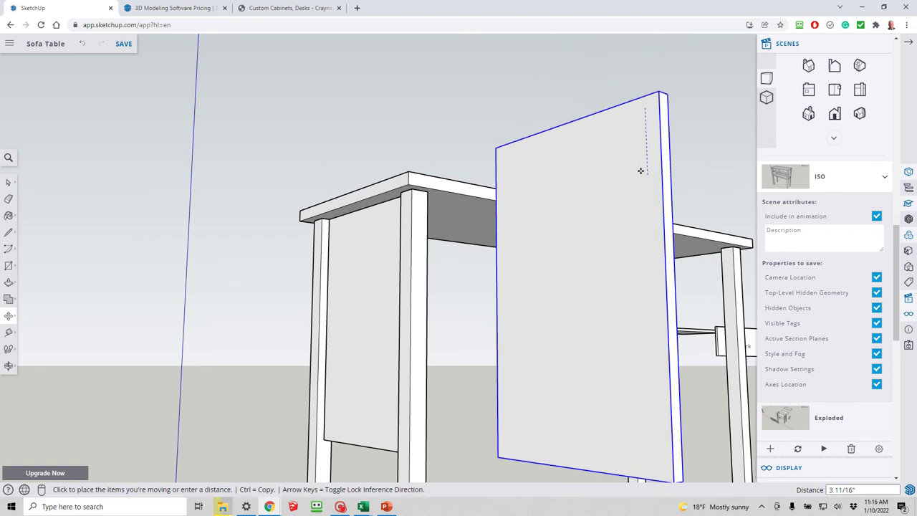
click(640, 171)
click(657, 93)
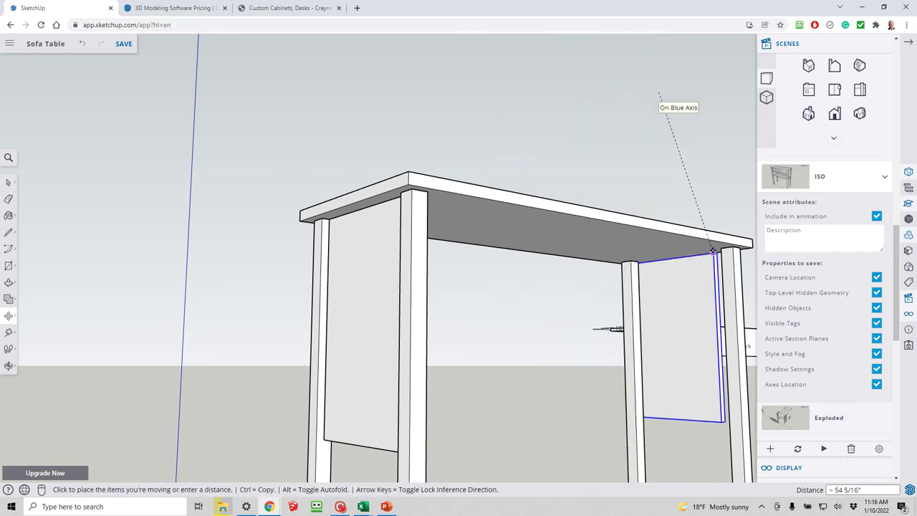
click(719, 248)
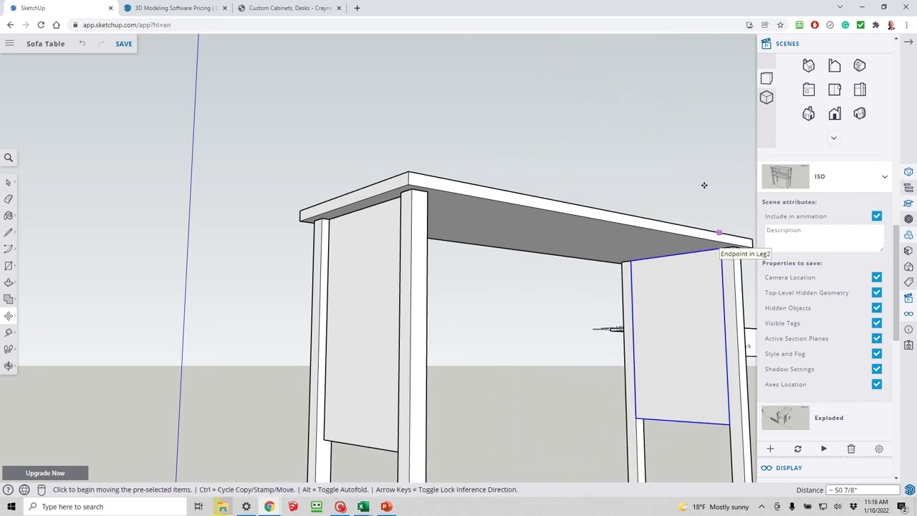
- Orbit to a low view and a straight front view to check the copied side panel
key(space)
middle_drag(702, 184, 669, 157)
scroll(637, 175, down, 5)
scroll(548, 216, down, 2)
middle_drag(548, 216, 484, 235)
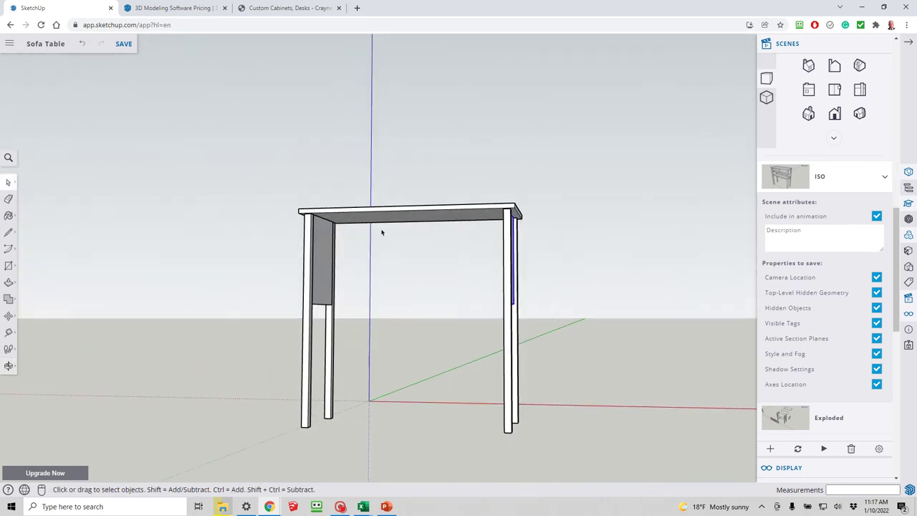
scroll(333, 225, up, 3)
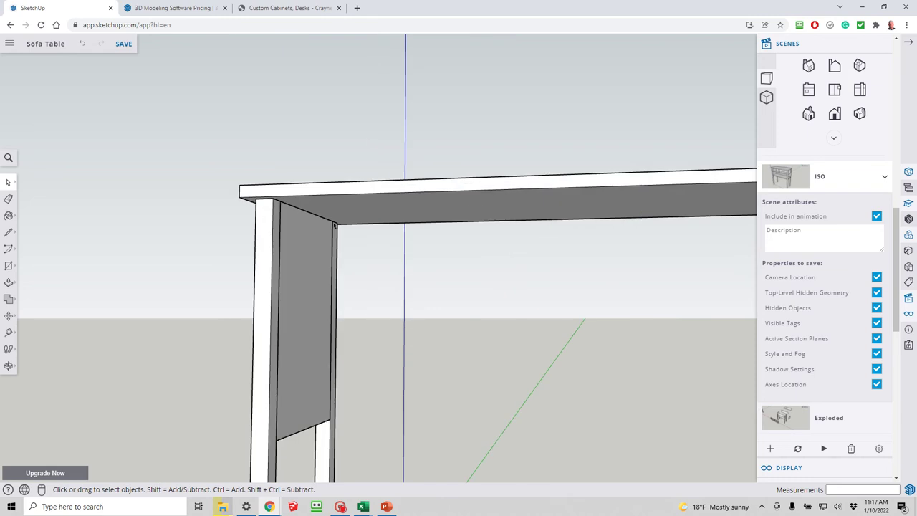
scroll(334, 225, down, 2)
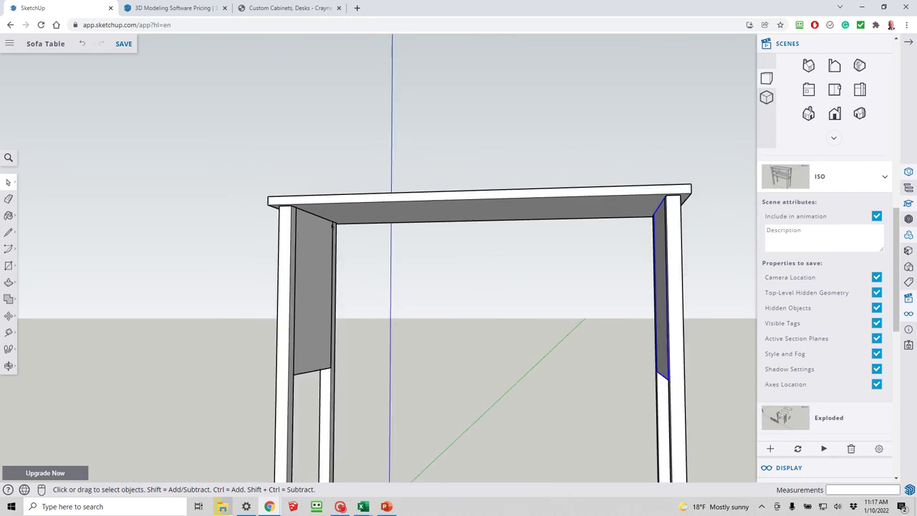
key(r)
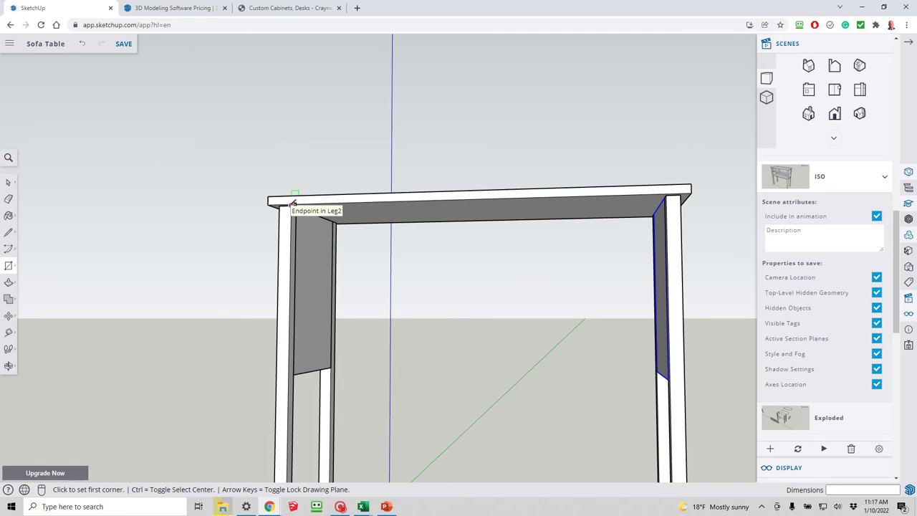
- Try a rectangle between the two side panels' corners, then undo the oversized result
click(292, 204)
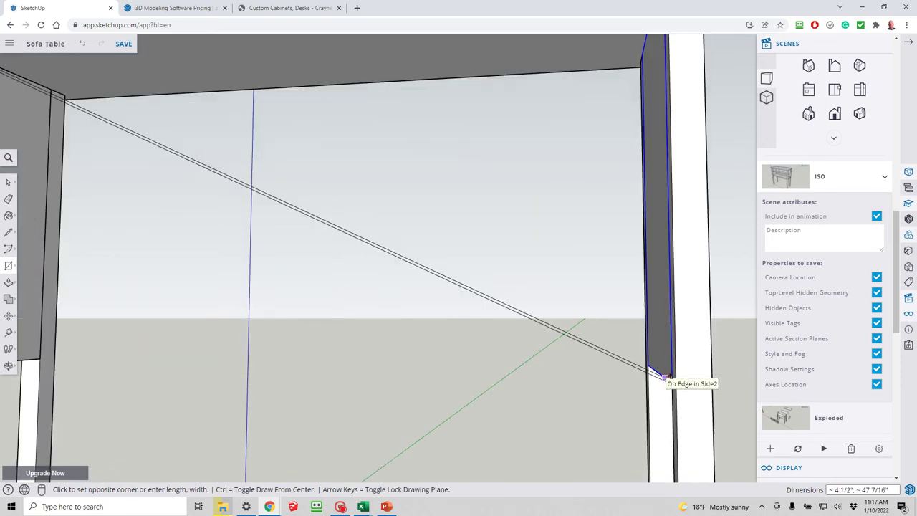
middle_drag(673, 376, 712, 374)
click(707, 377)
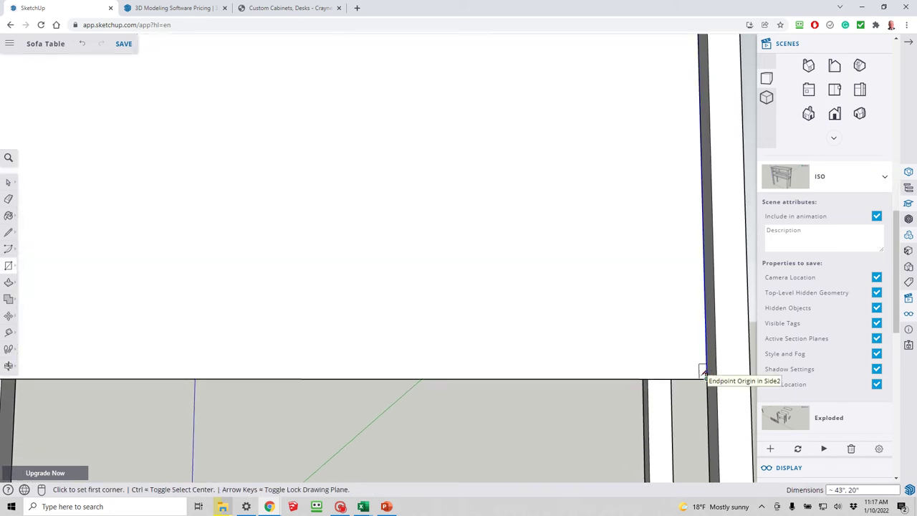
scroll(655, 331, down, 4)
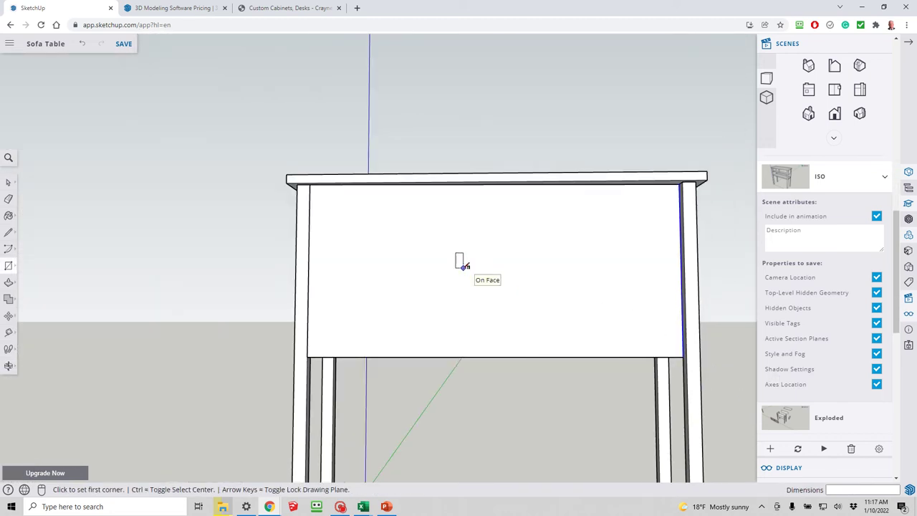
middle_drag(458, 260, 446, 139)
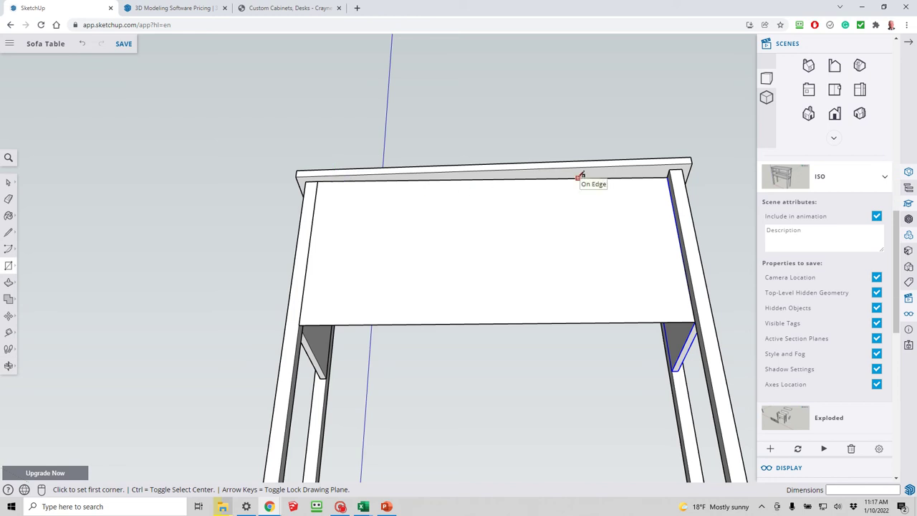
key(ctrl)
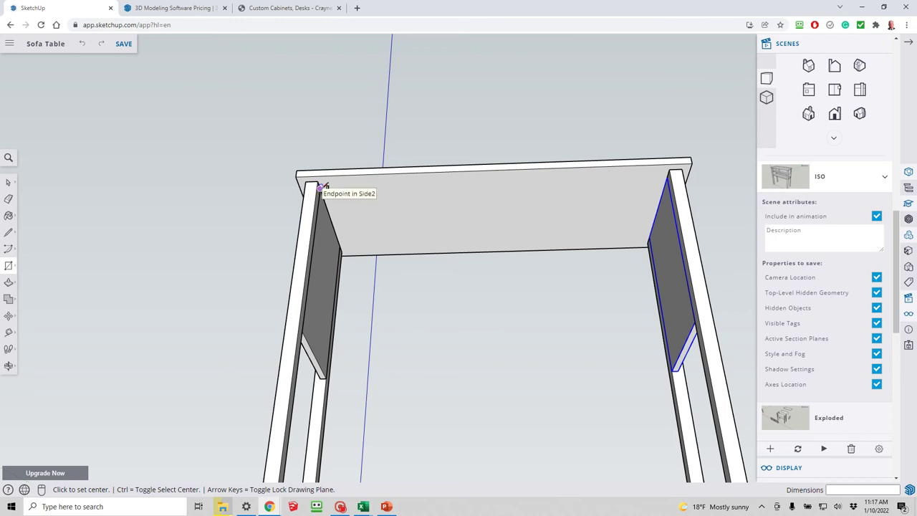
key(ctrl)
click(320, 188)
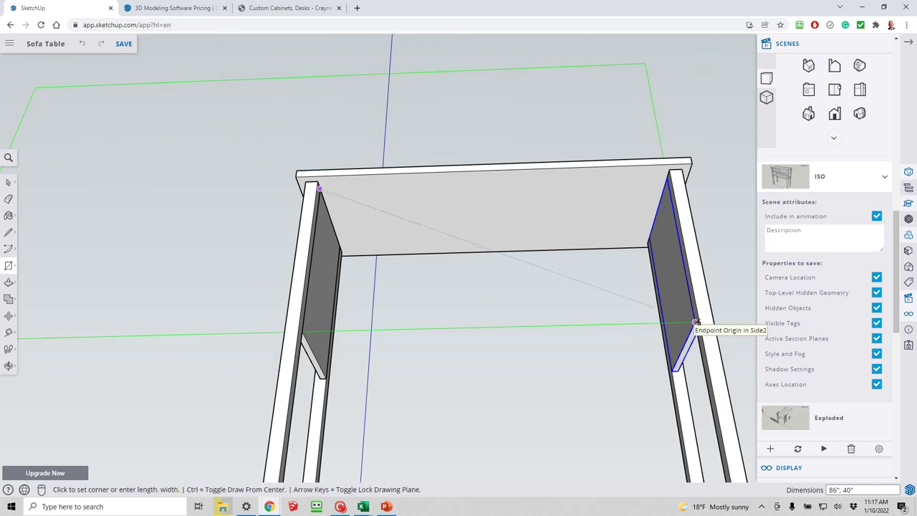
click(695, 322)
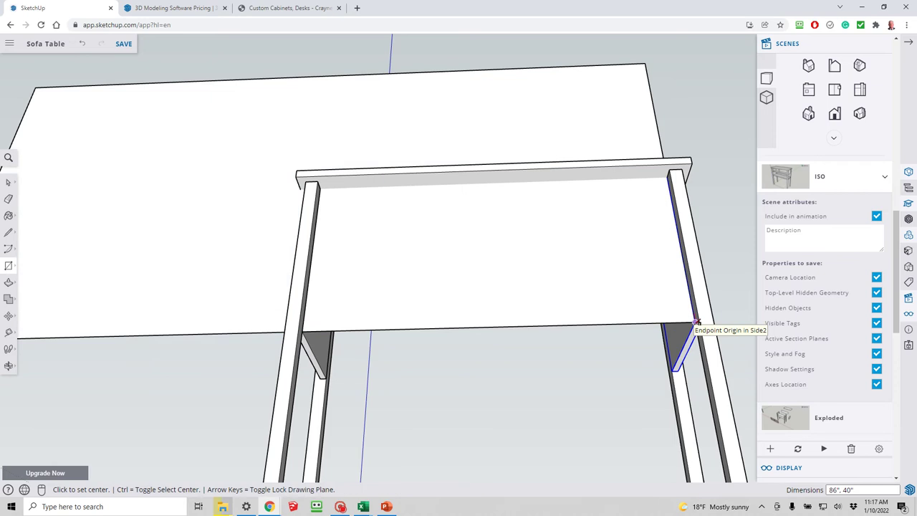
key(ctrl+z)
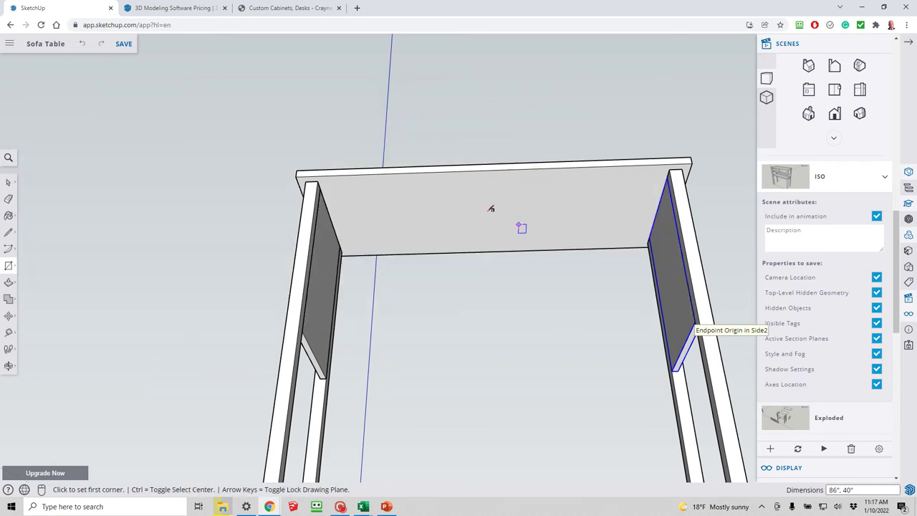
- Redraw the 43" x 20" rectangle from the left panel's top corner to the right panel's corner, then select it
click(320, 189)
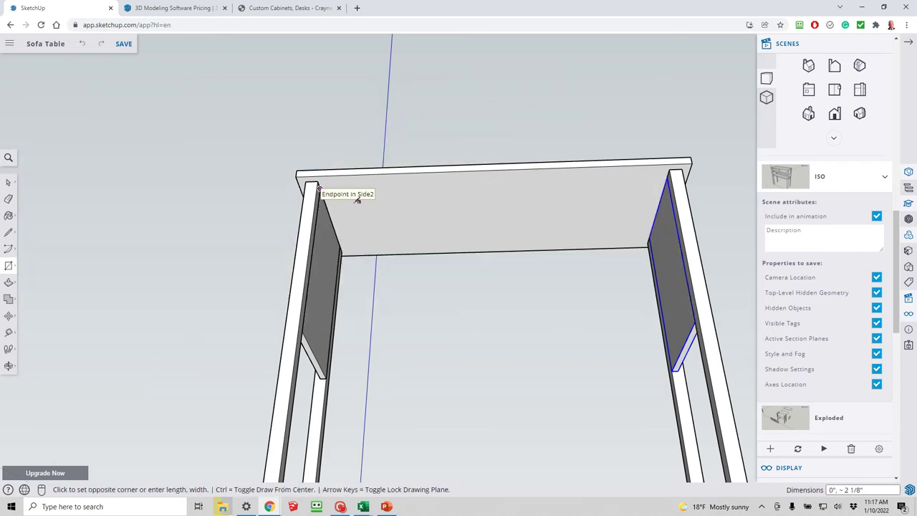
click(694, 321)
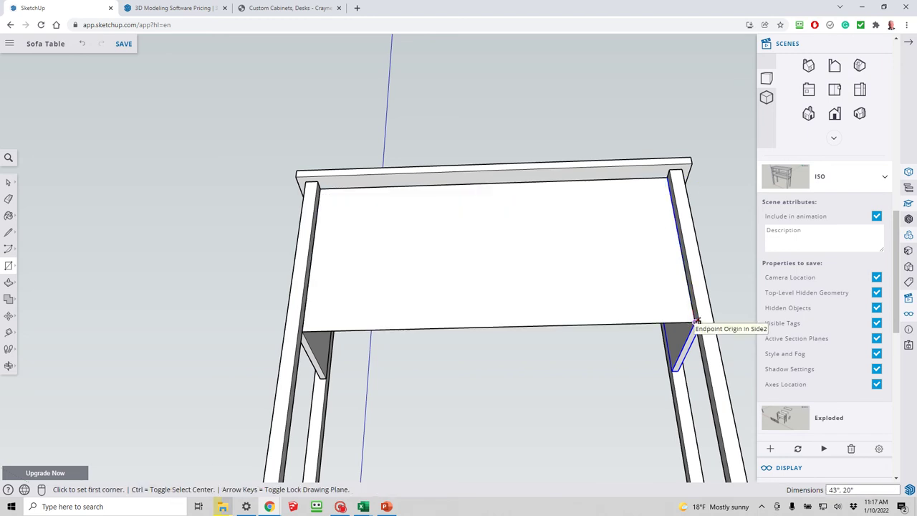
key(space)
click(513, 236)
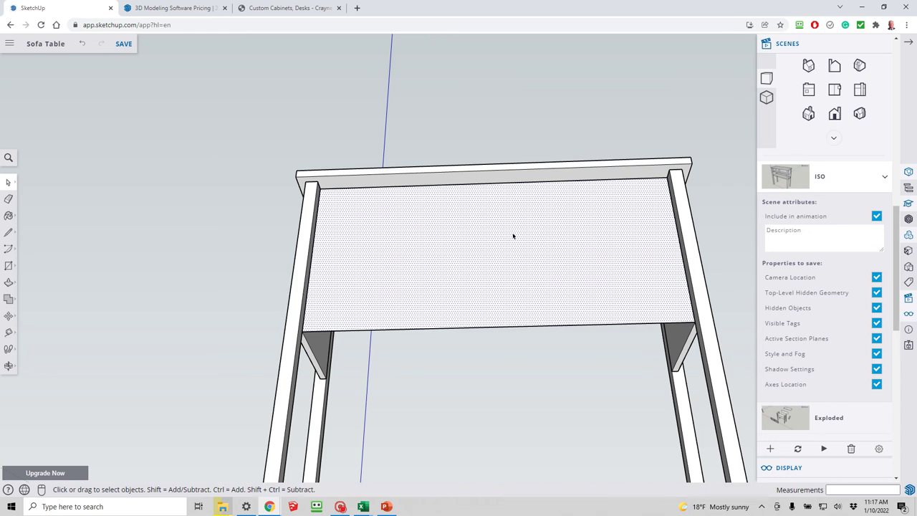
- Push/Pull the new rectangular face to a 3/4" thickness
key(p)
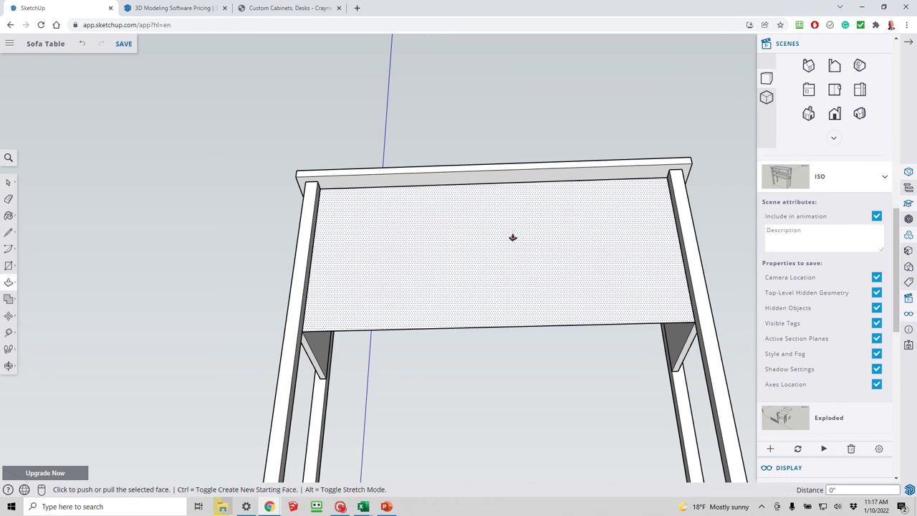
click(513, 237)
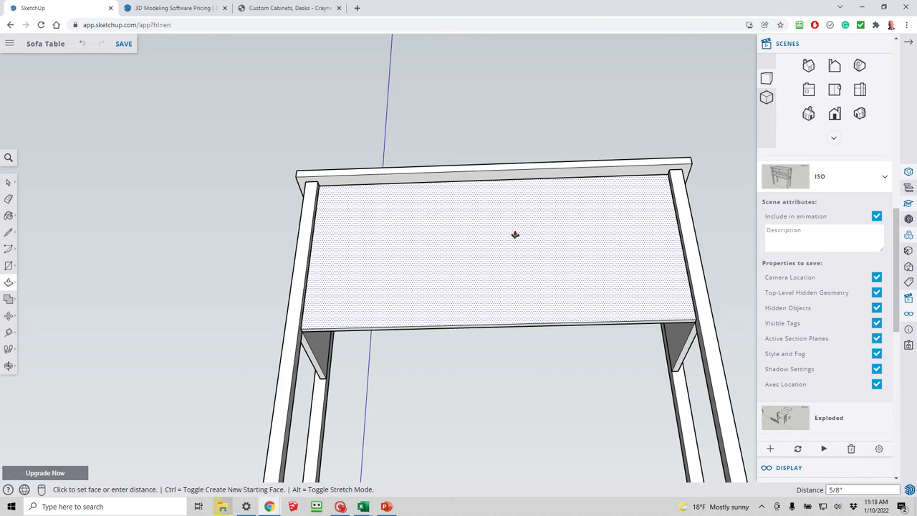
key(Return)
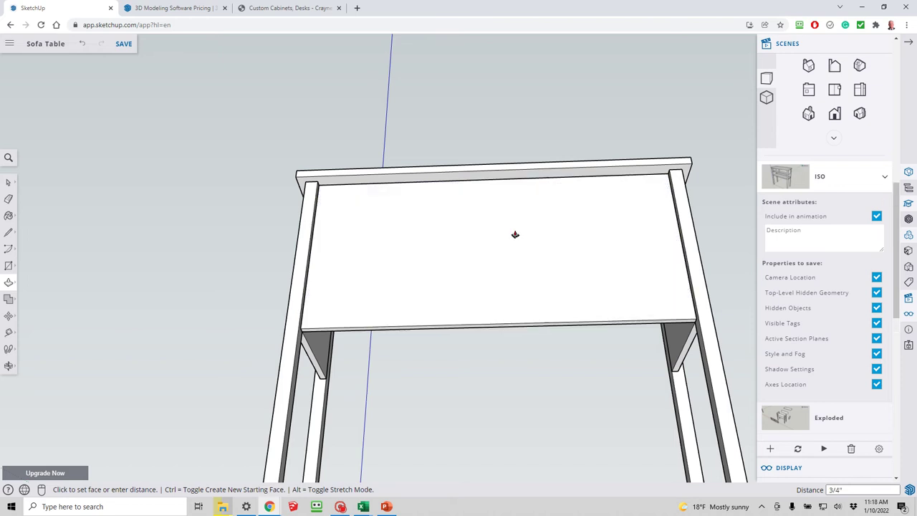
key(space)
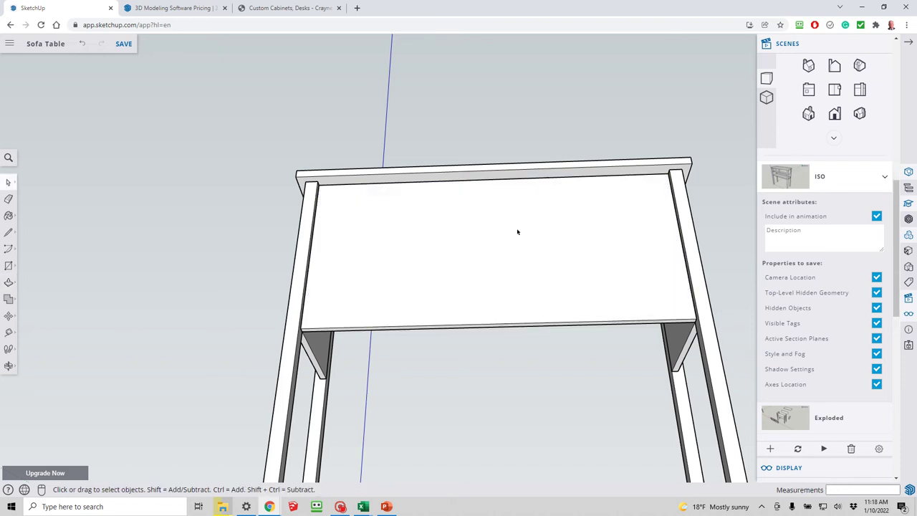
- Make the thickened panel a component named Back, which becomes Back2
double_click(517, 233)
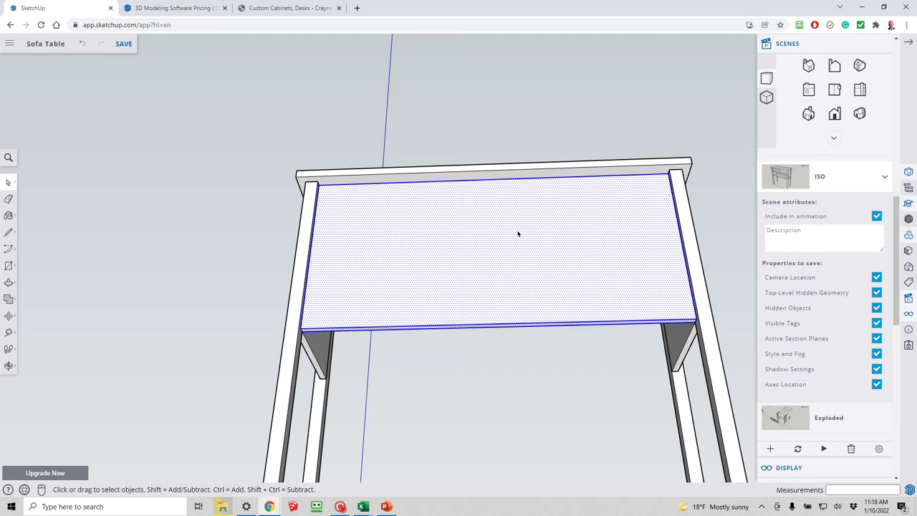
right_click(518, 233)
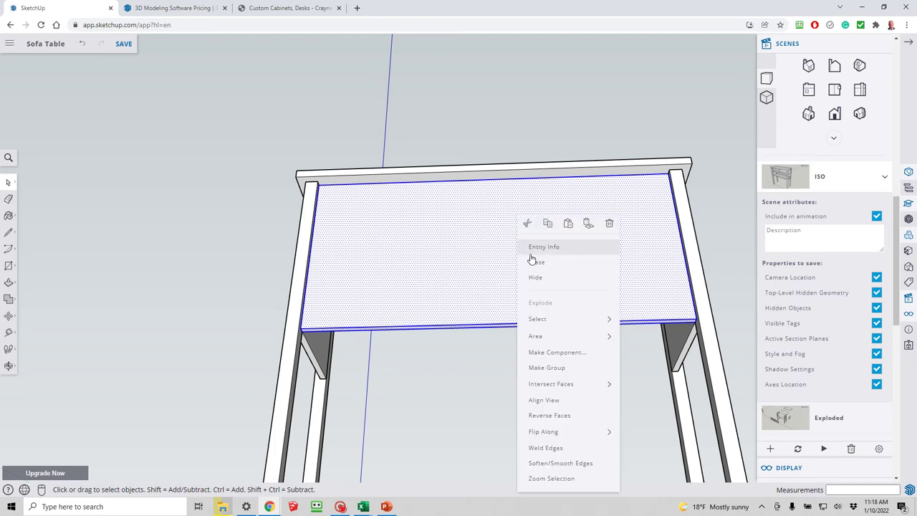
click(553, 358)
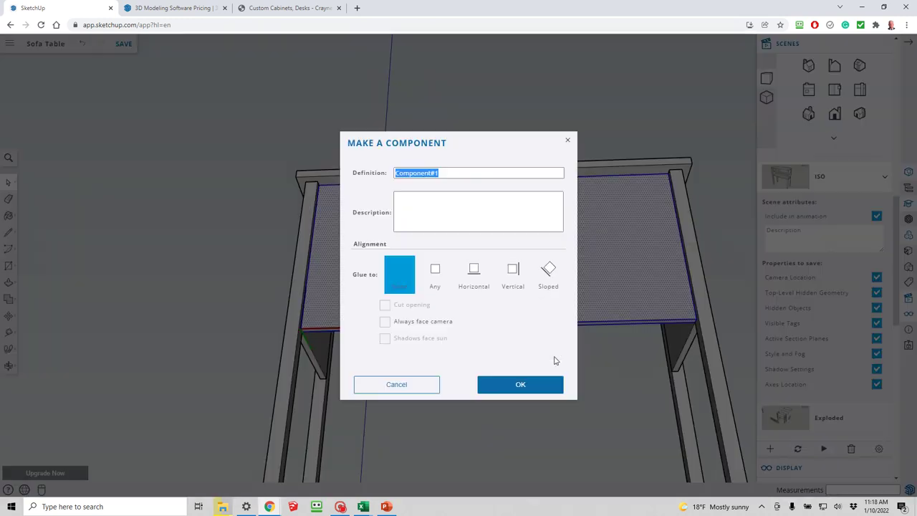
text(Back2)
key(Return)
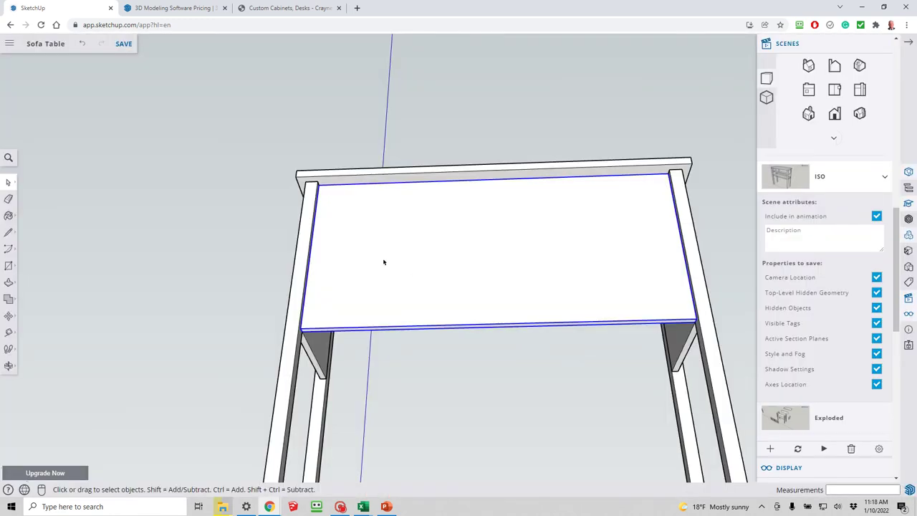
key(m)
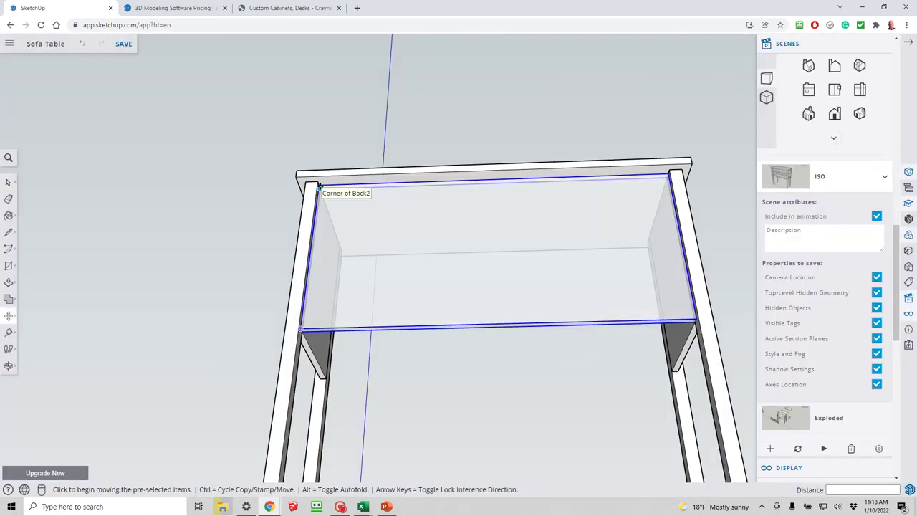
- Move Back2 down and snap its corner to the Side2 panel's endpoint between the side panels
click(320, 184)
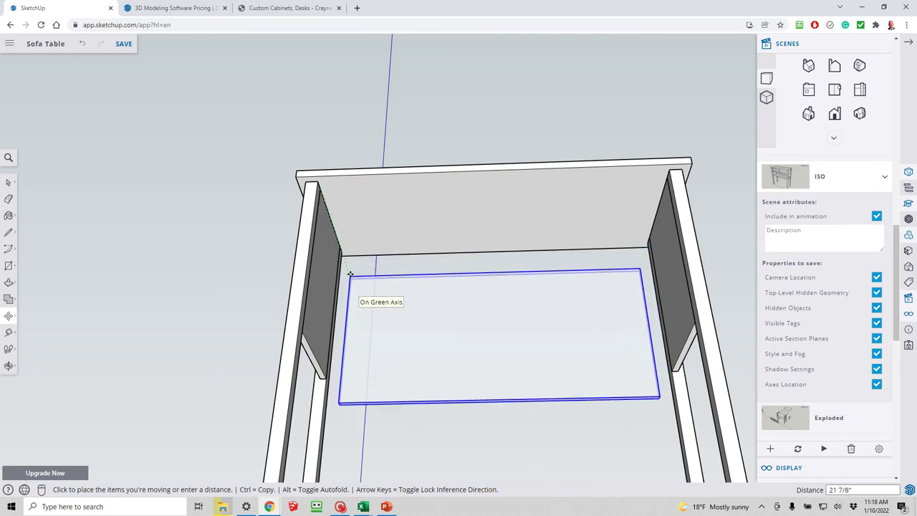
middle_drag(343, 252, 344, 231)
click(355, 269)
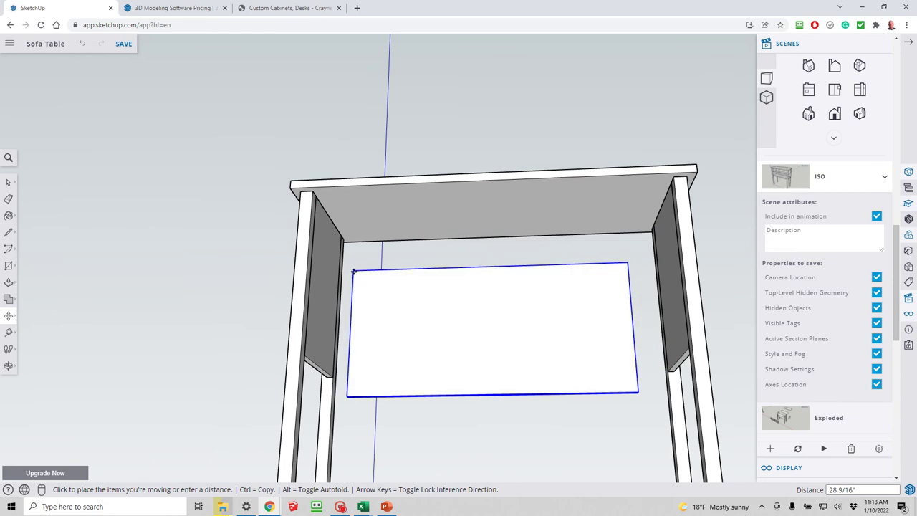
click(354, 269)
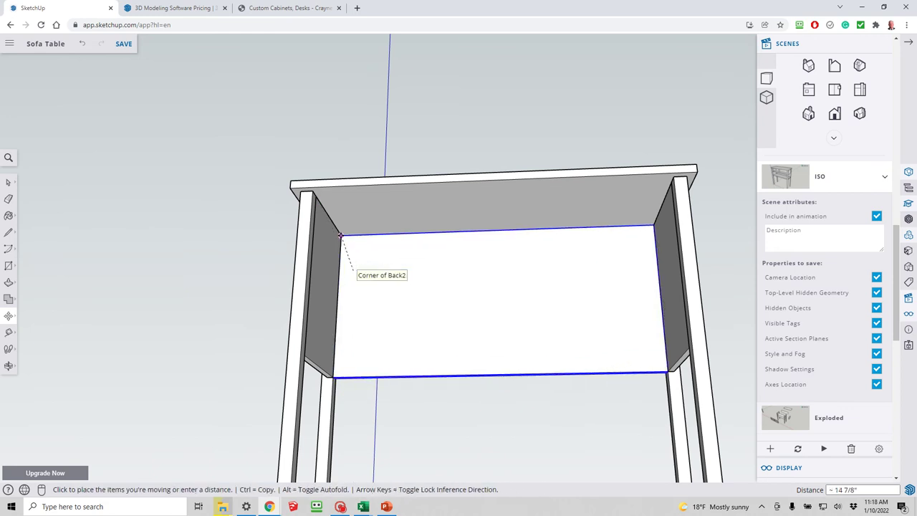
click(341, 235)
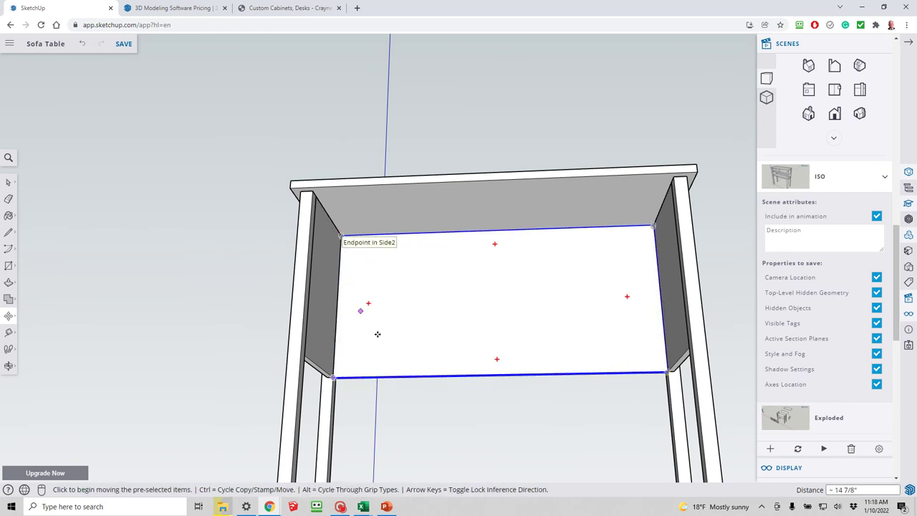
key(space)
click(463, 432)
middle_drag(463, 433, 394, 301)
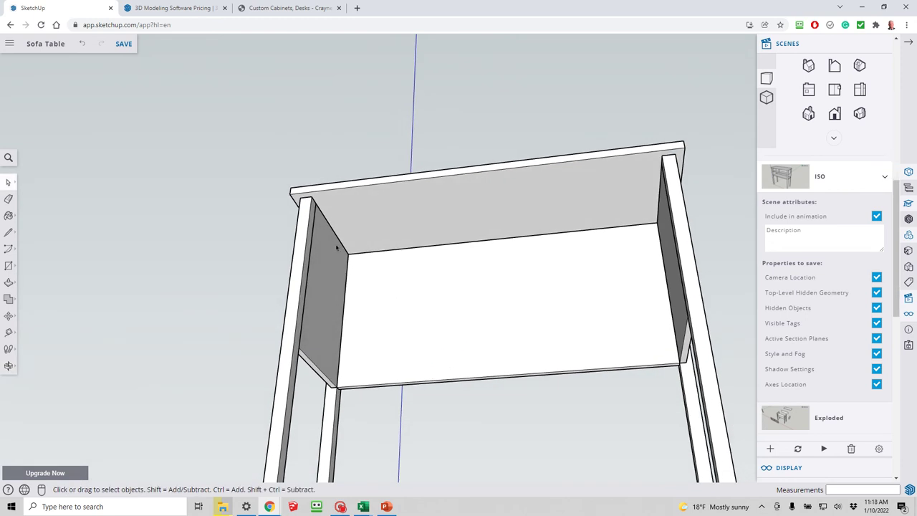
- Draw a 1.5"-wide rectangle beside the left leg and push/pull it 3/4" thick
key(r)
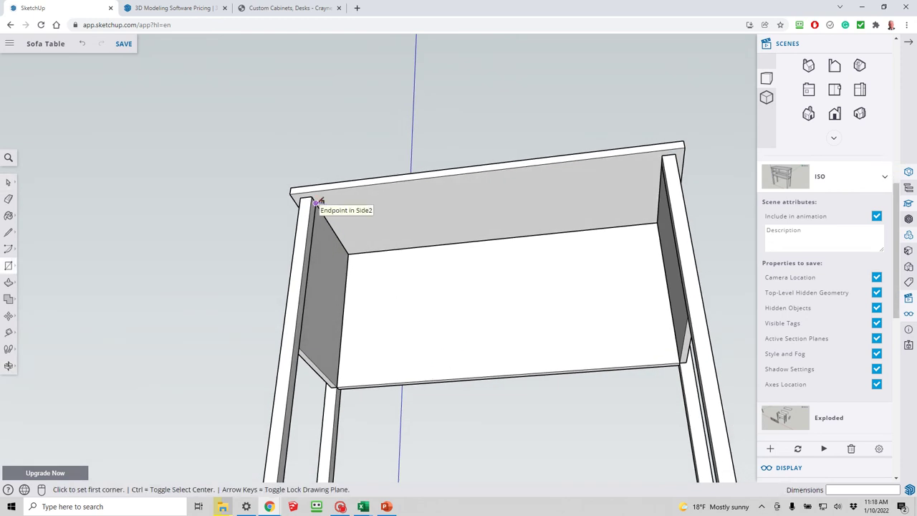
click(316, 202)
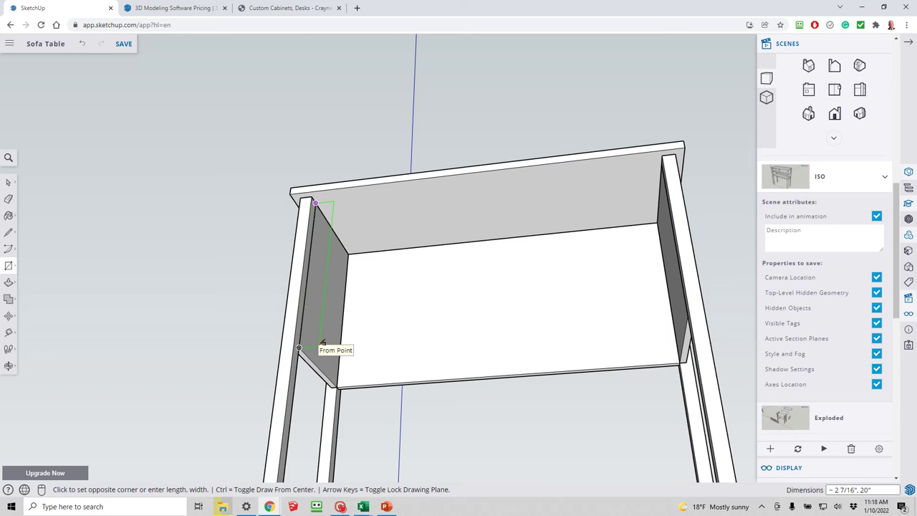
text(1.5)
key(Return)
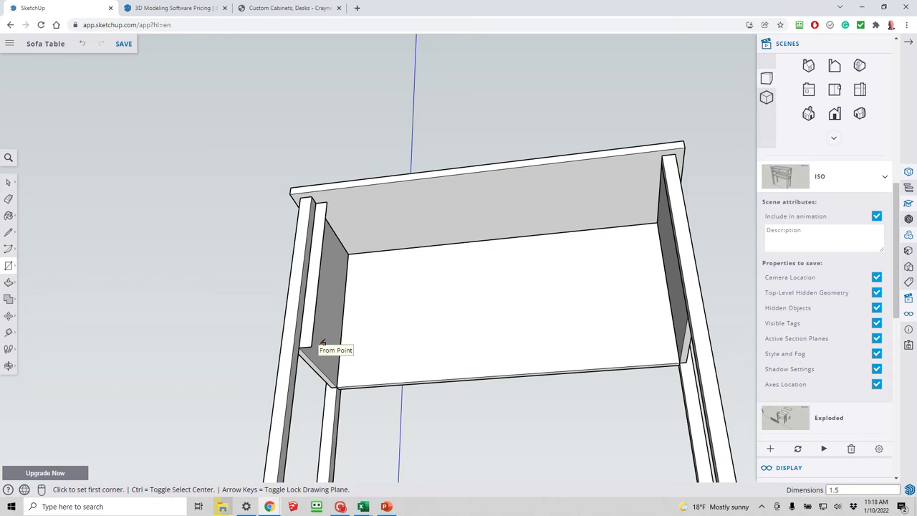
key(space)
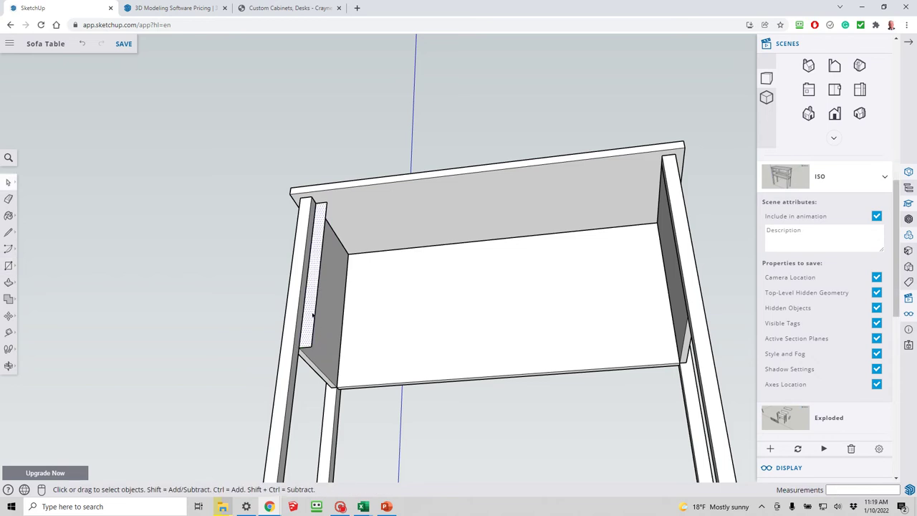
key(p)
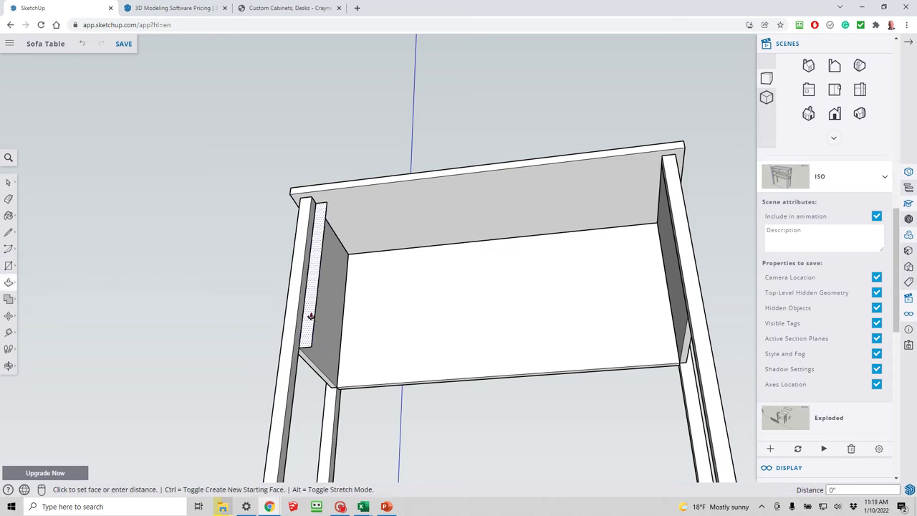
drag(310, 315, 308, 316)
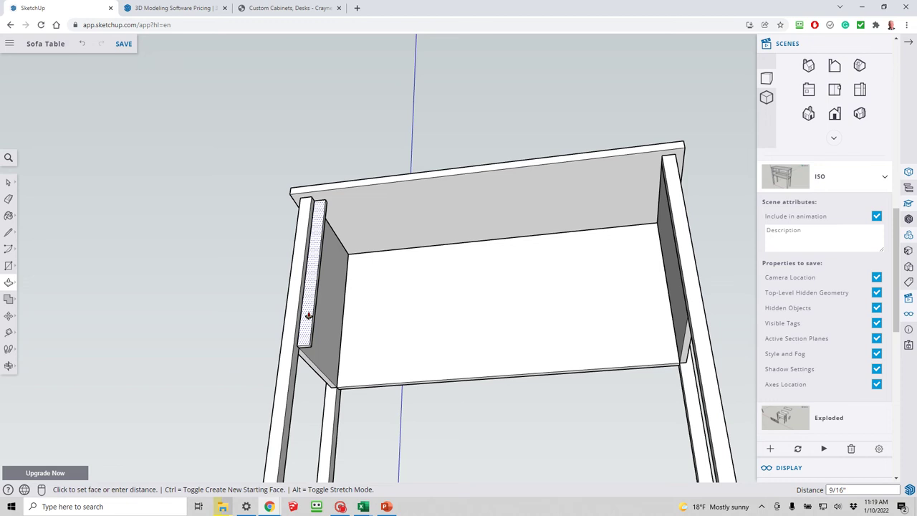
drag(309, 316, 307, 317)
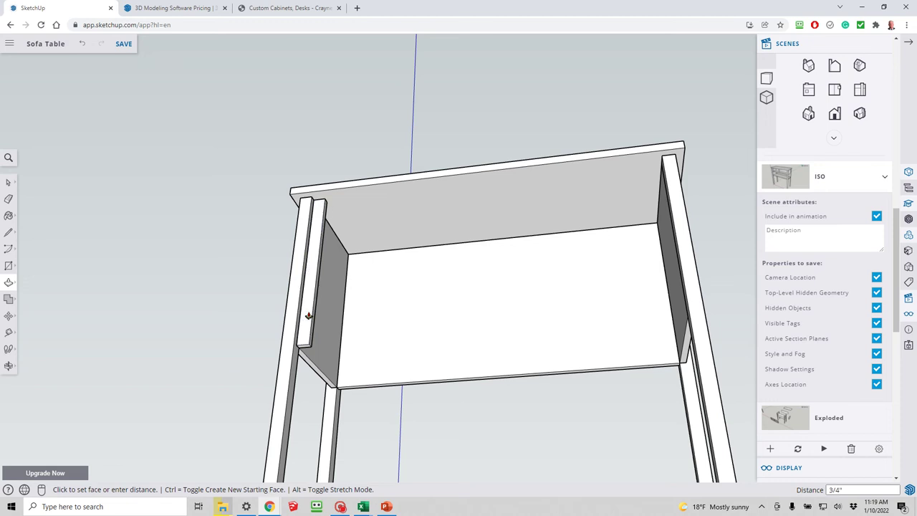
key(space)
- Make the board a component named Stile2, then copy and paste it
double_click(311, 315)
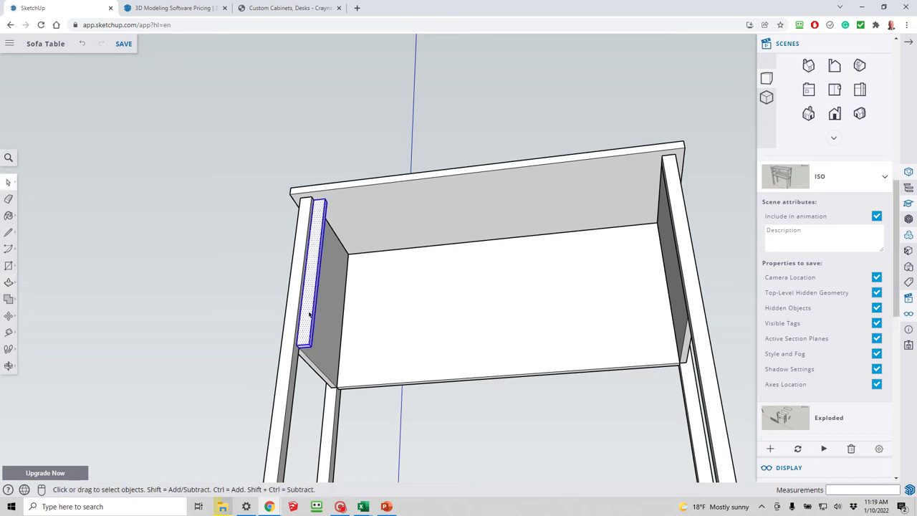
right_click(310, 214)
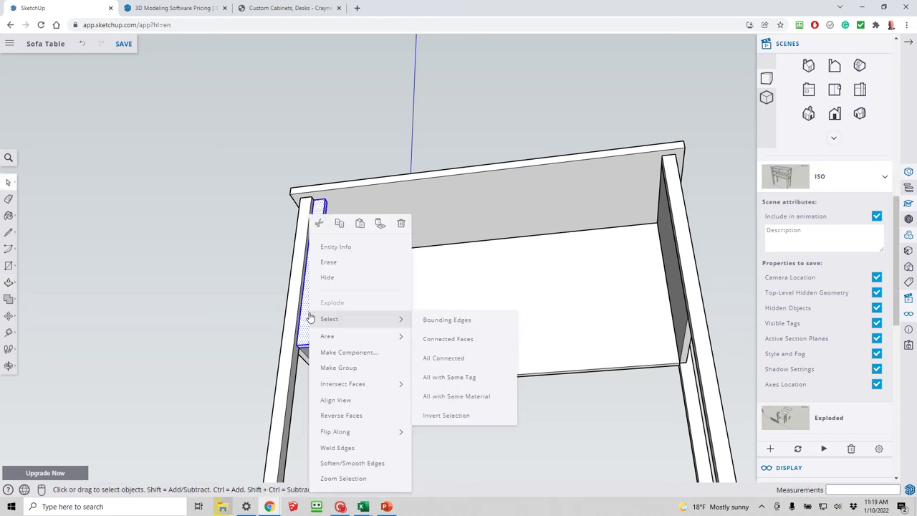
click(343, 356)
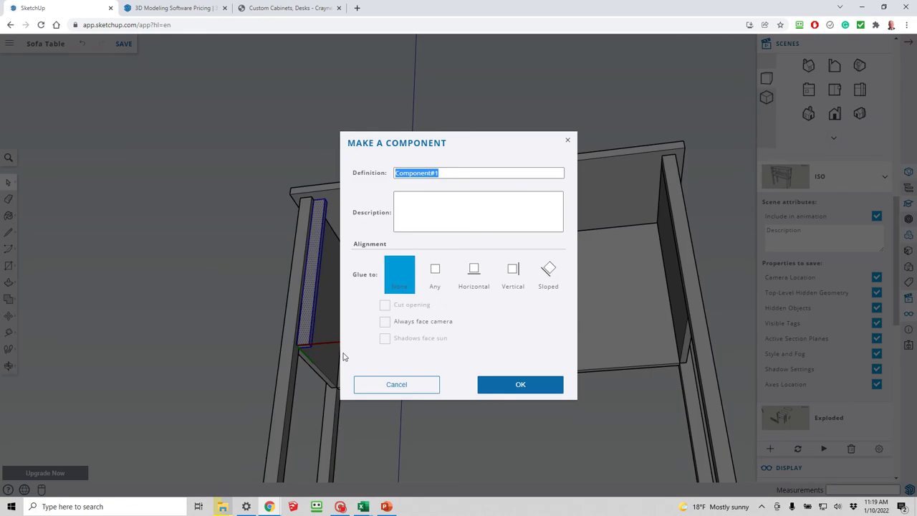
text(Stile)
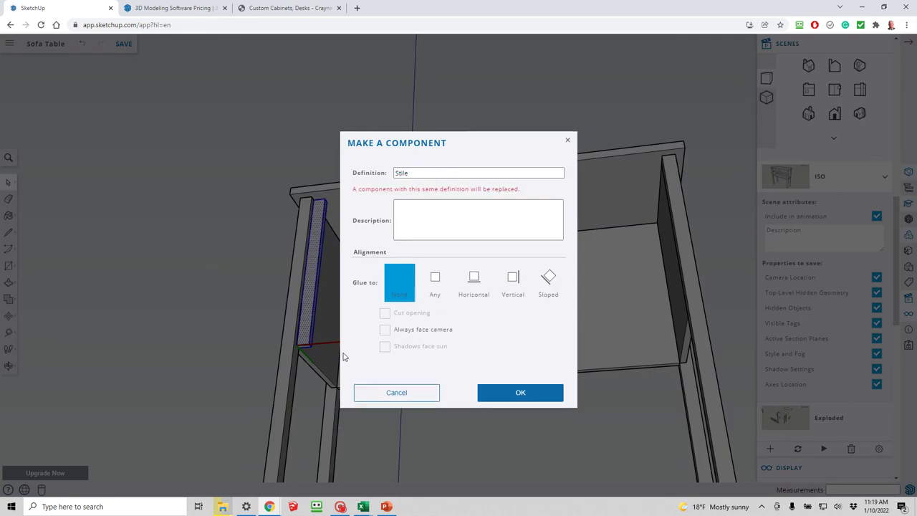
text(2)
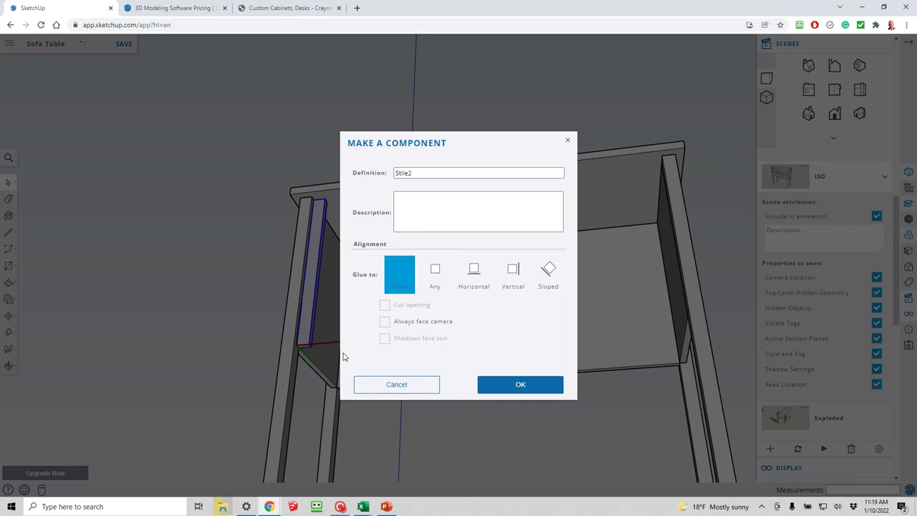
key(Return)
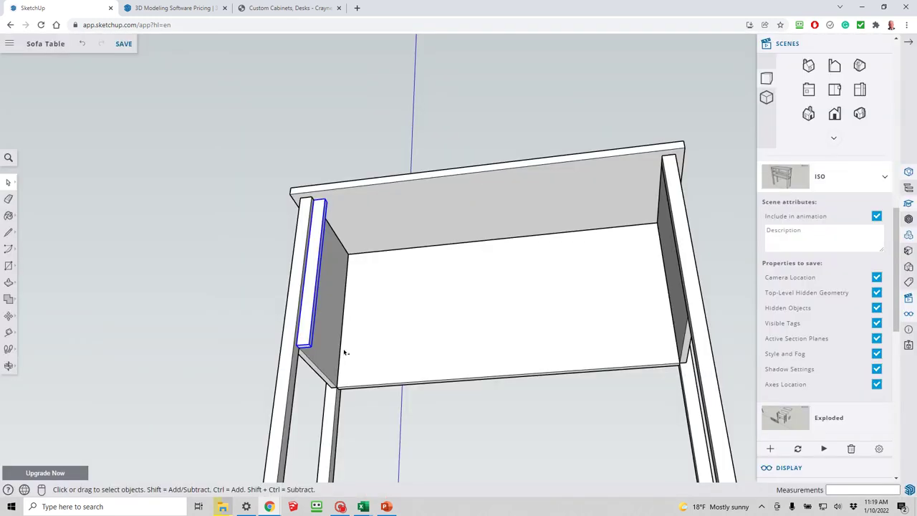
key(ctrl+c)
key(ctrl+v)
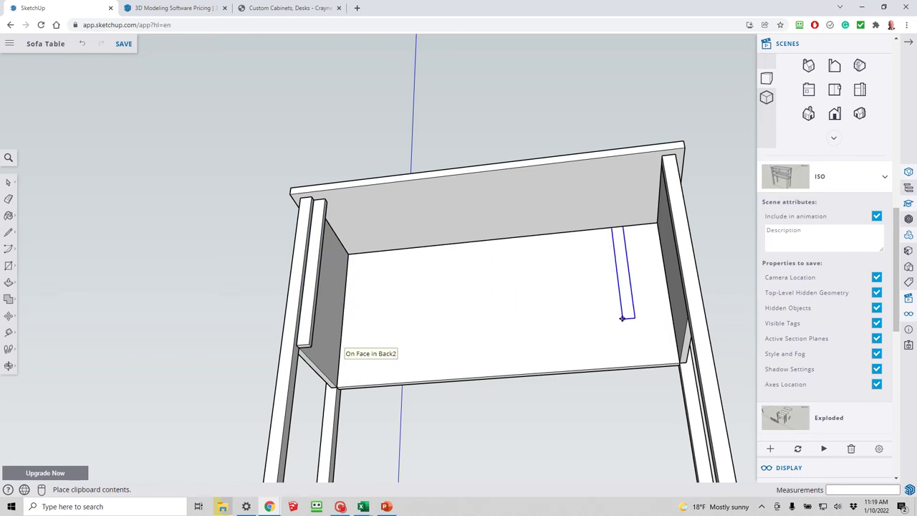
- Place the stile copy at the right leg, rotate it upright and set it along the leg
click(695, 317)
middle_drag(695, 316, 706, 203)
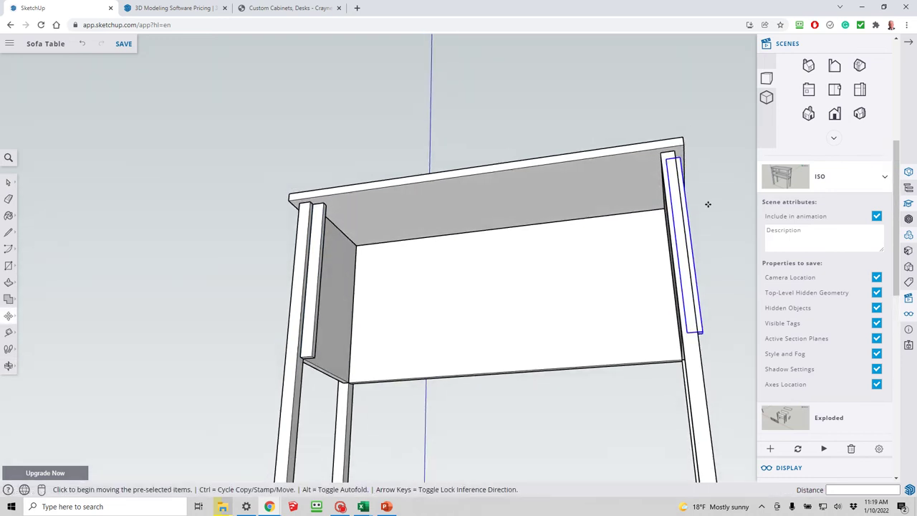
click(688, 239)
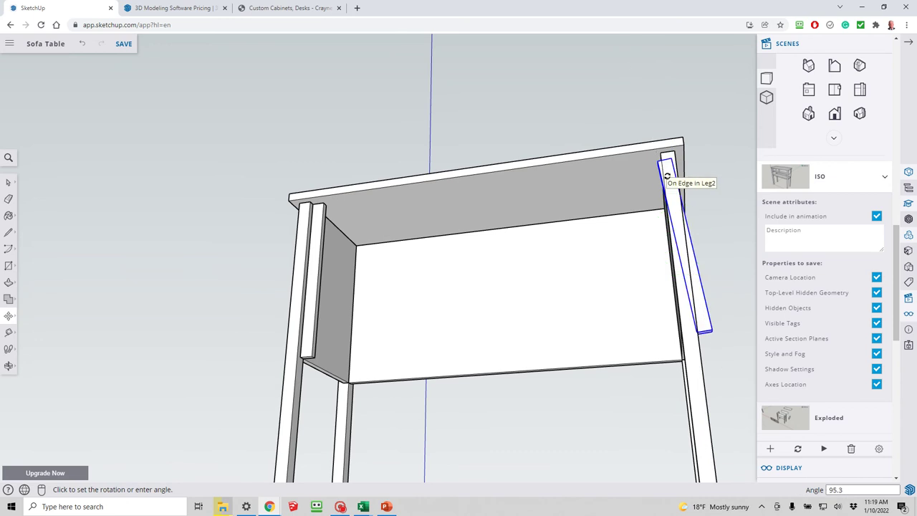
click(673, 169)
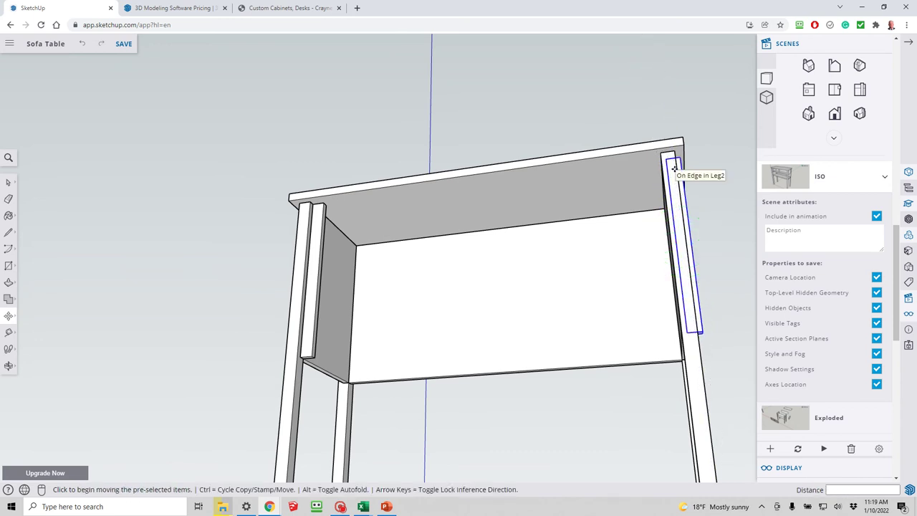
click(674, 171)
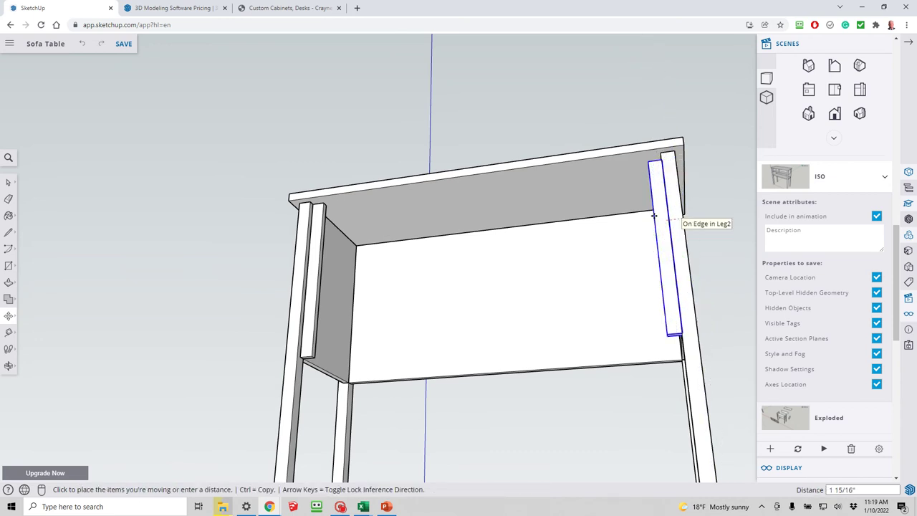
click(638, 216)
middle_drag(641, 212, 713, 219)
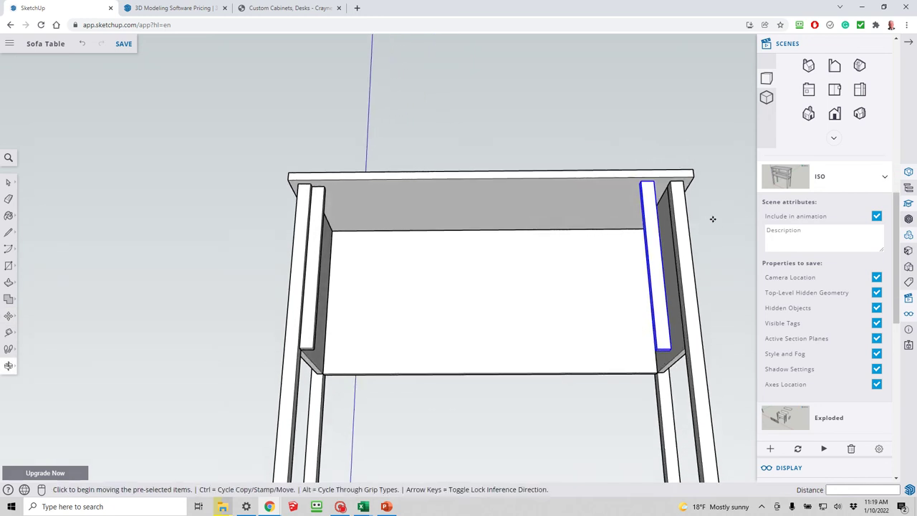
click(651, 182)
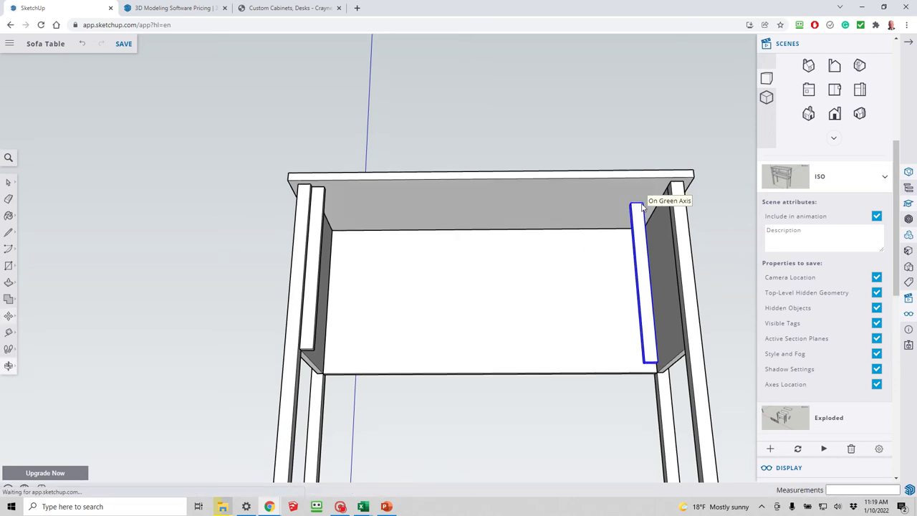
key(space)
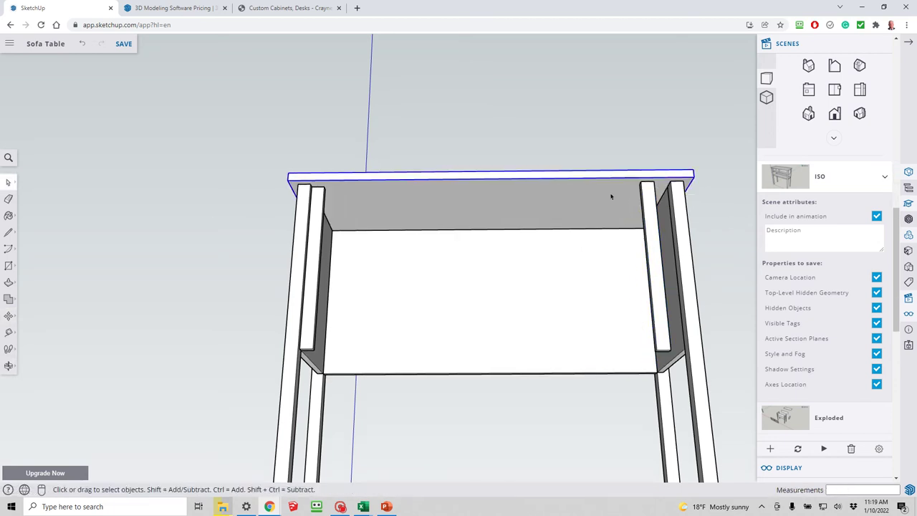
- Hide the table top and move the right inner stile up to the Side2 panel's top endpoint
middle_drag(610, 198, 609, 401)
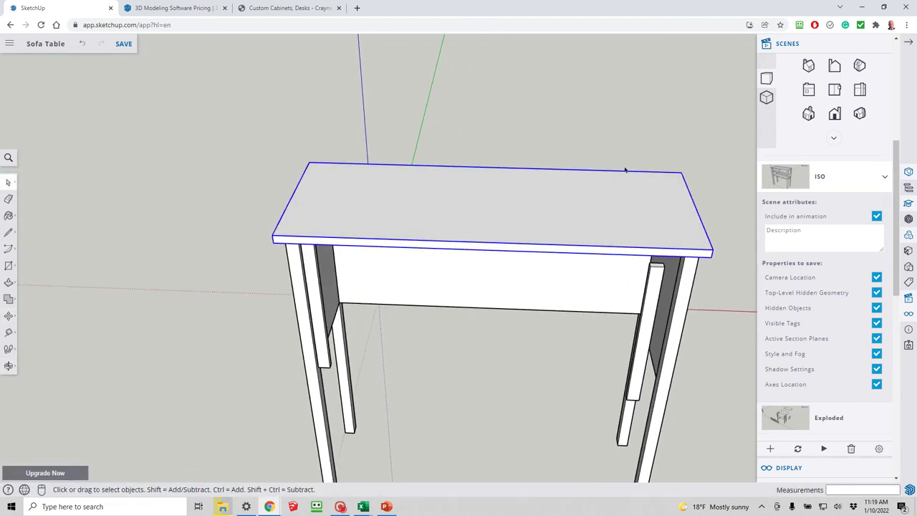
right_click(621, 193)
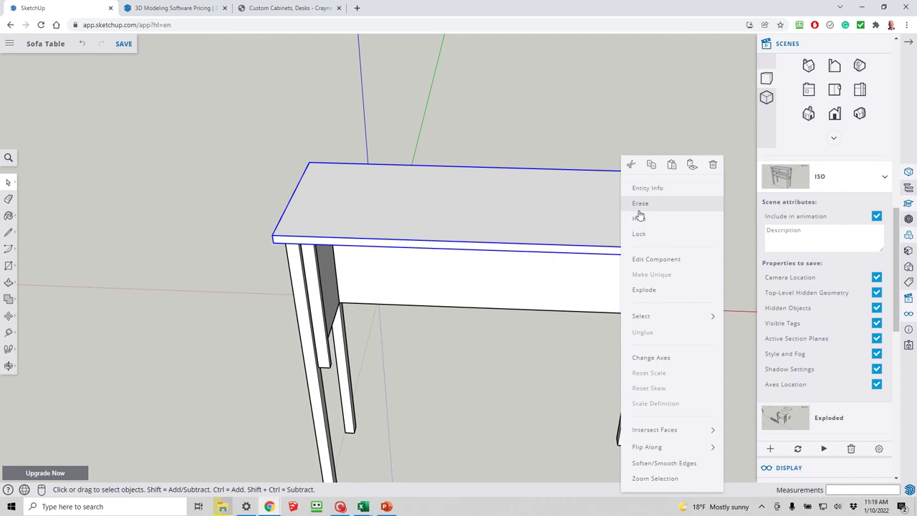
click(641, 218)
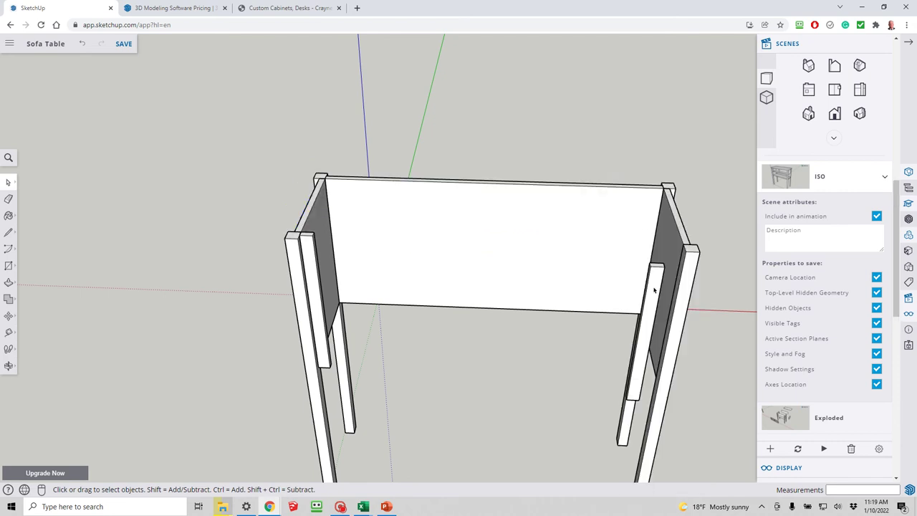
click(657, 274)
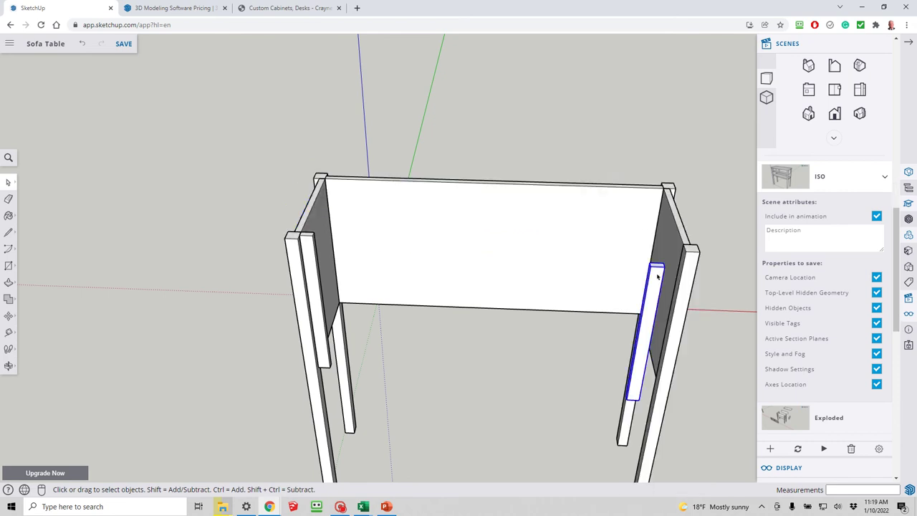
key(m)
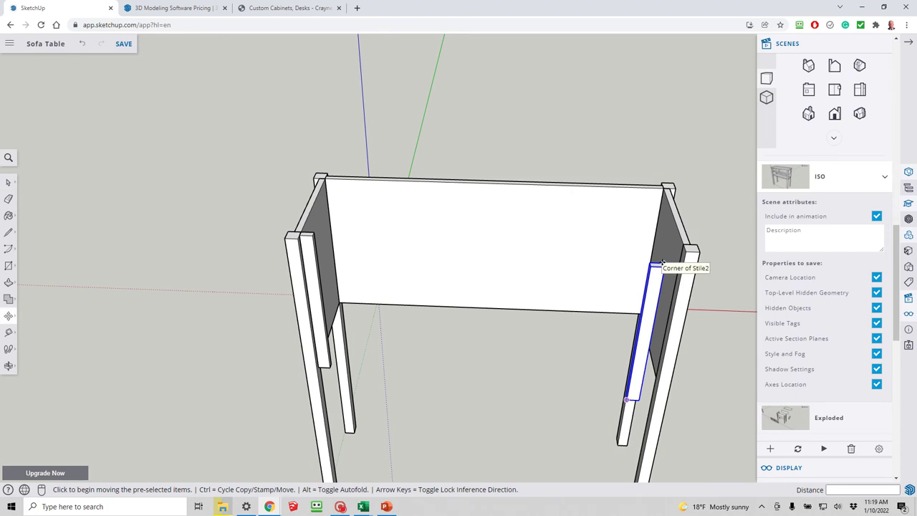
click(657, 263)
click(675, 247)
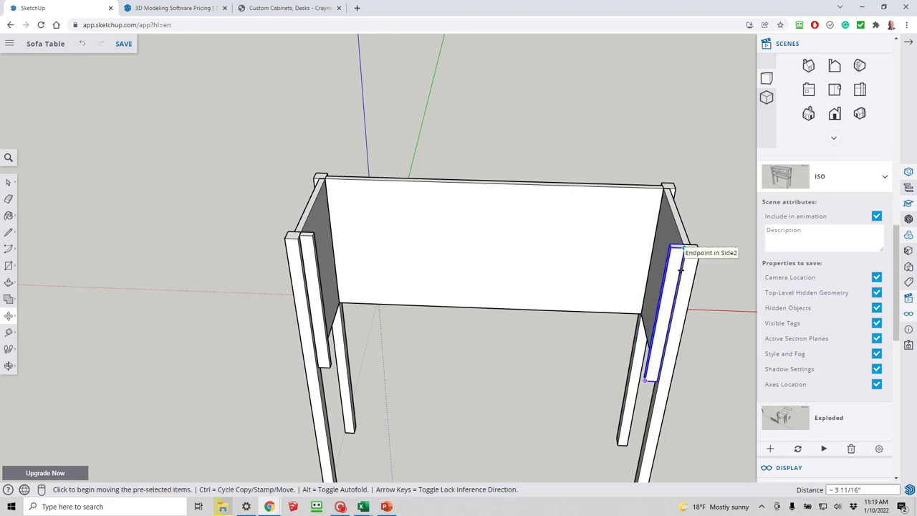
key(space)
middle_drag(675, 283, 619, 286)
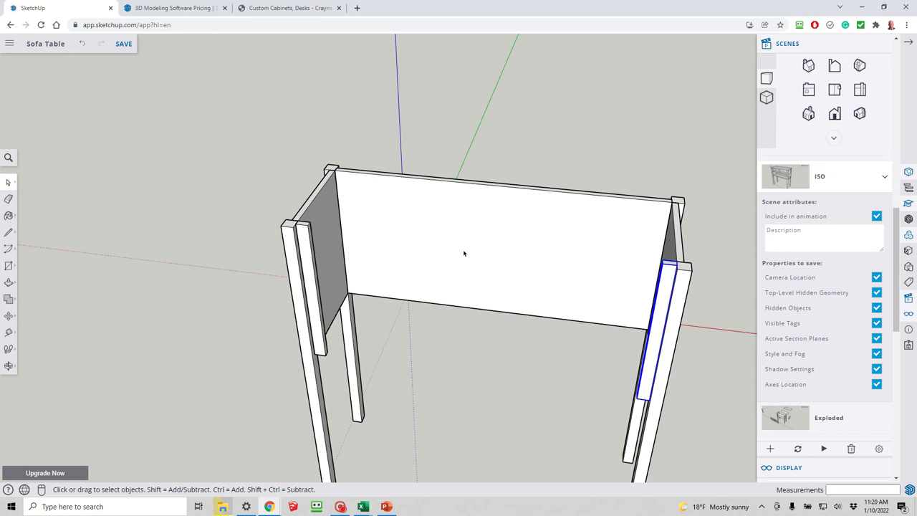
key(r)
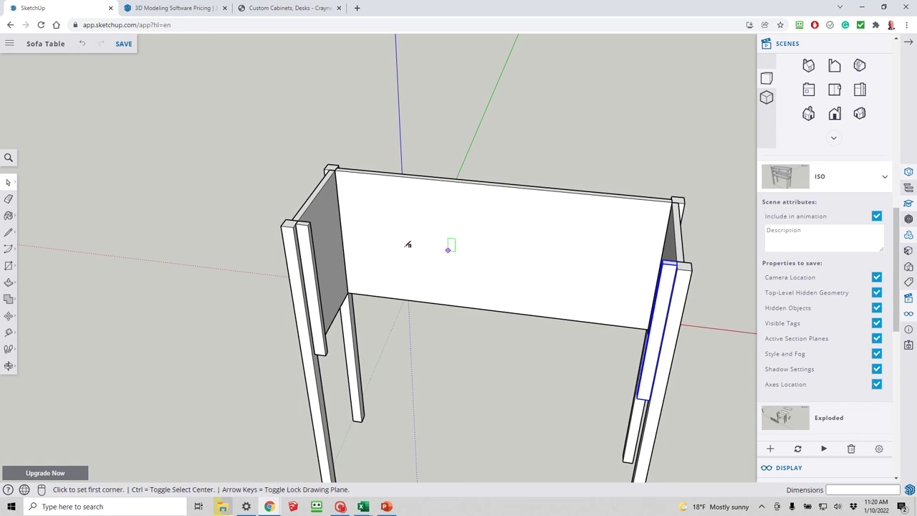
- Draw a rail rectangle between the stiles' tops and push/pull it 3/4" thick
click(310, 221)
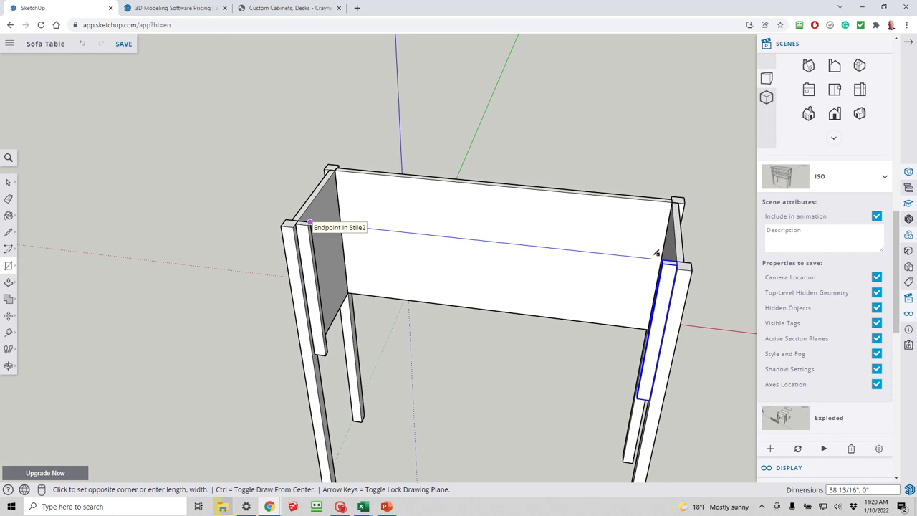
middle_drag(665, 257, 686, 226)
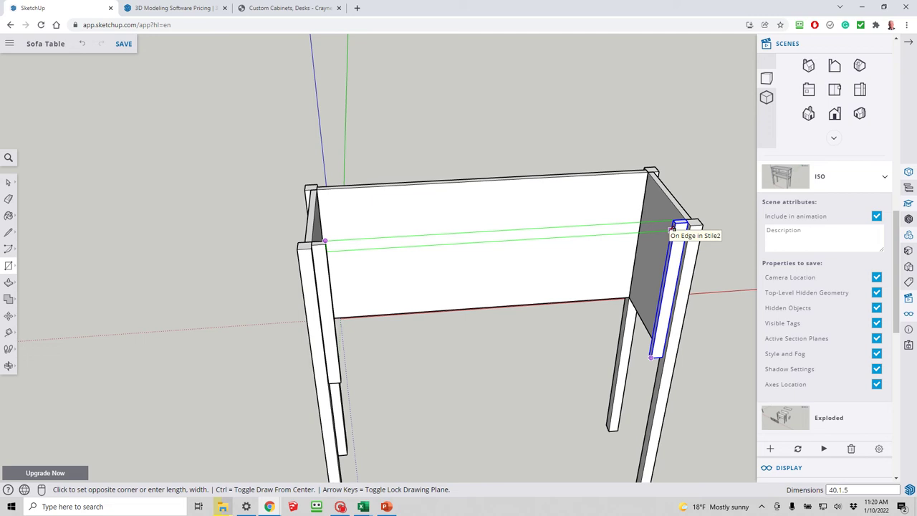
click(672, 227)
key(space)
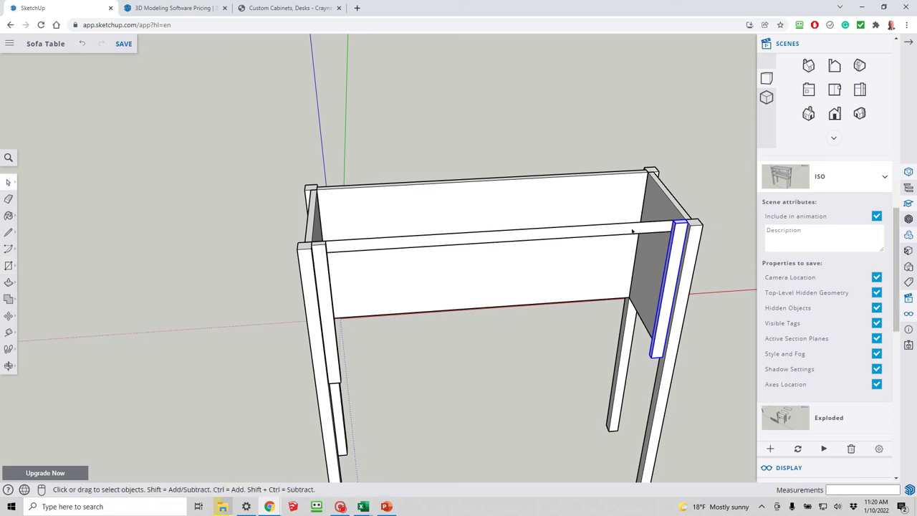
click(631, 231)
key(p)
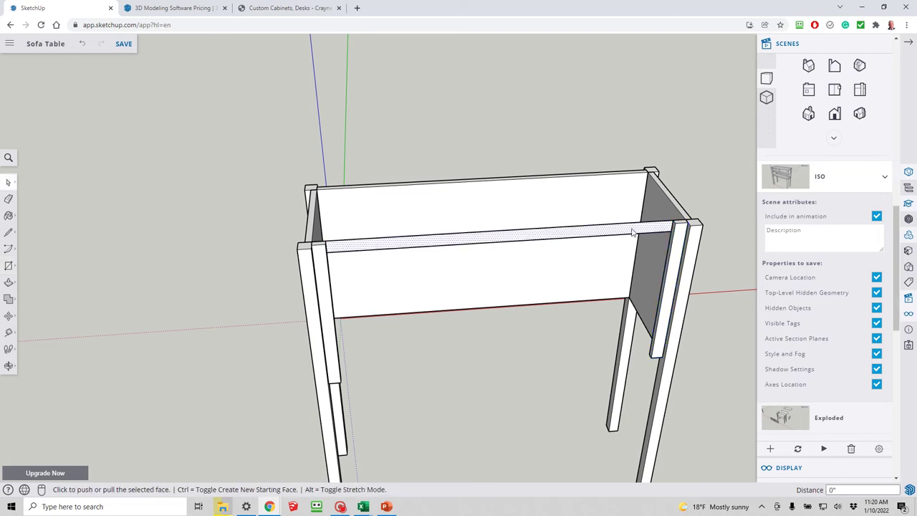
click(632, 232)
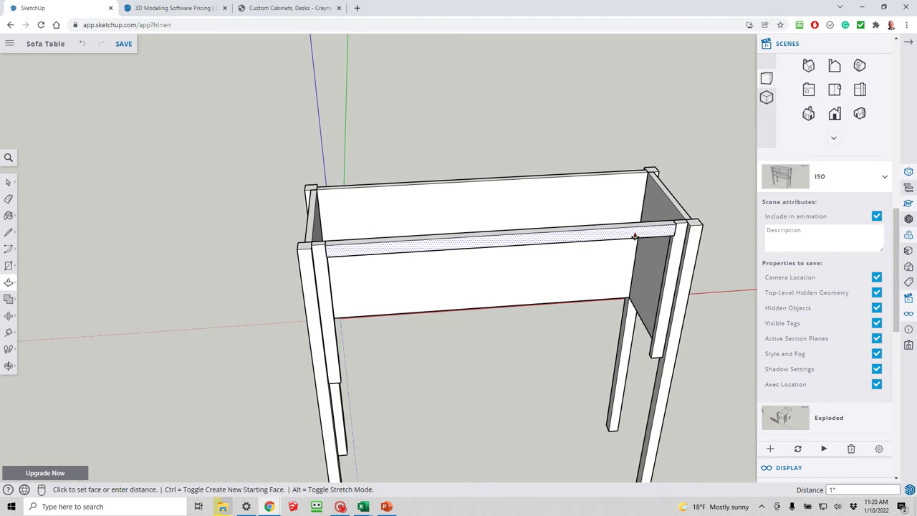
text(3/4)
key(Return)
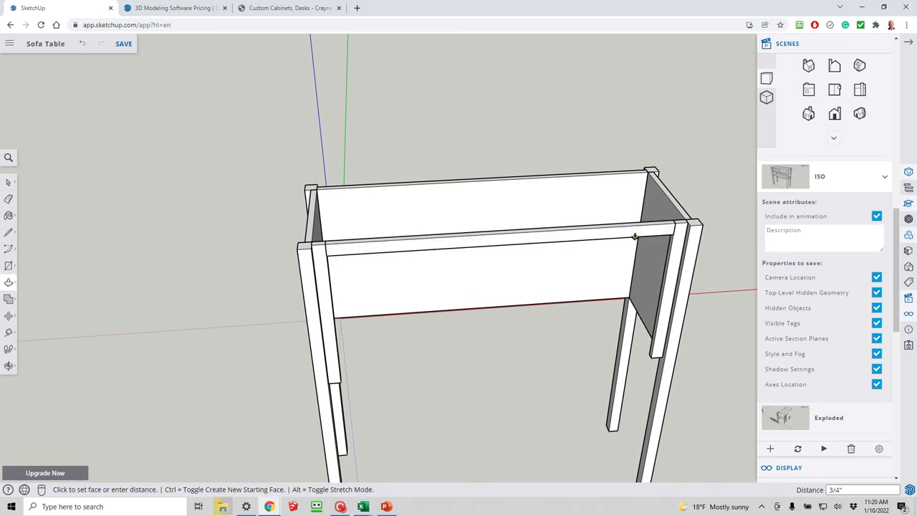
key(space)
- Make the top rail a component named Rail2 and paste a copy of it
click(634, 235)
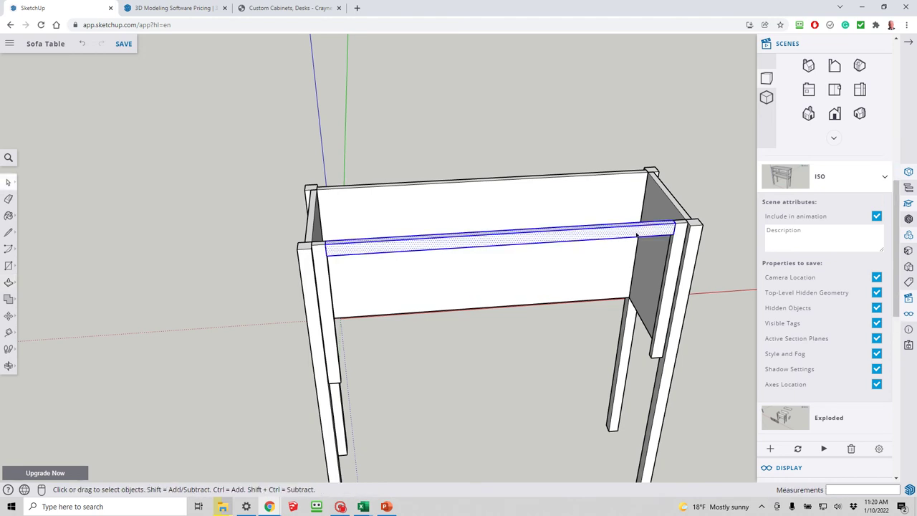
right_click(635, 235)
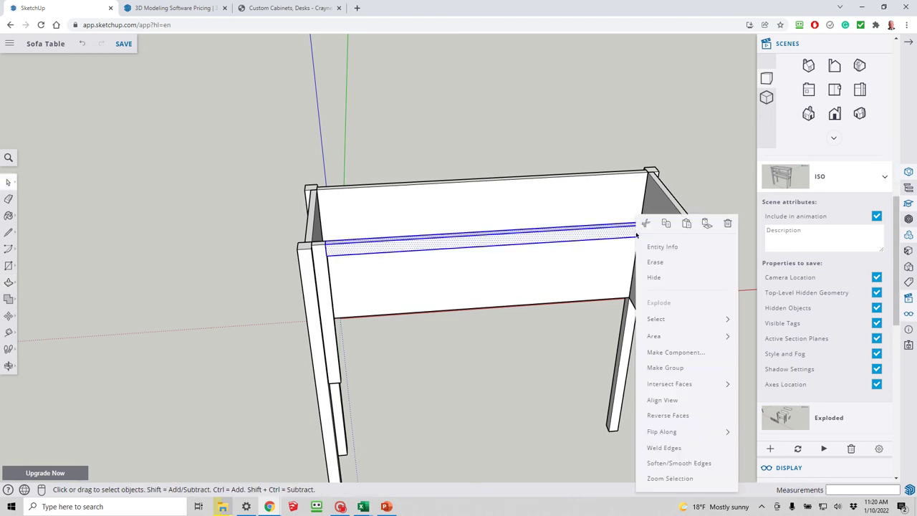
click(667, 352)
text(Rail2)
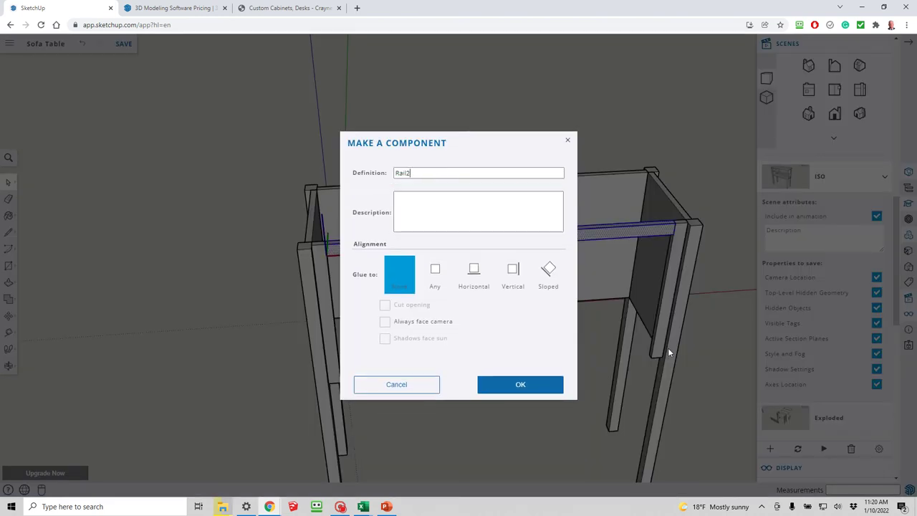
key(Return)
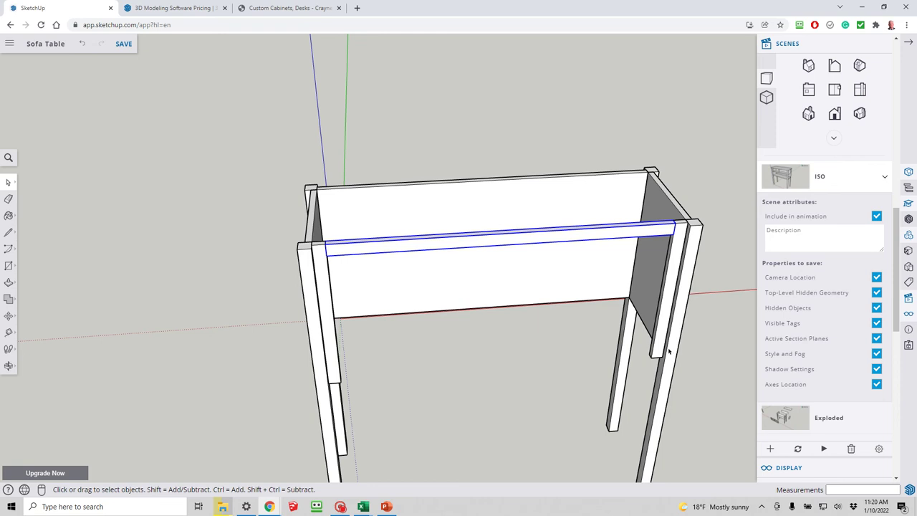
key(ctrl+v)
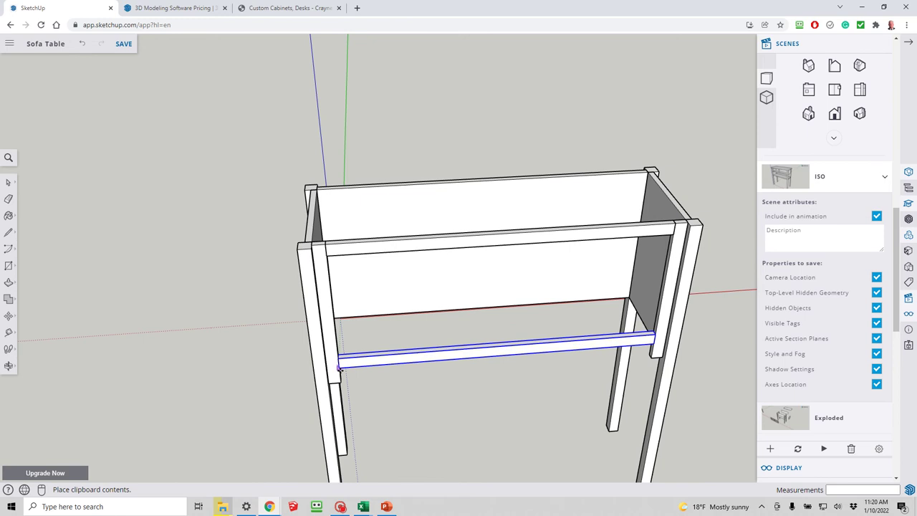
- Place the Rail2 copy at the stiles' lower ends and measure the gap between the rails
click(415, 351)
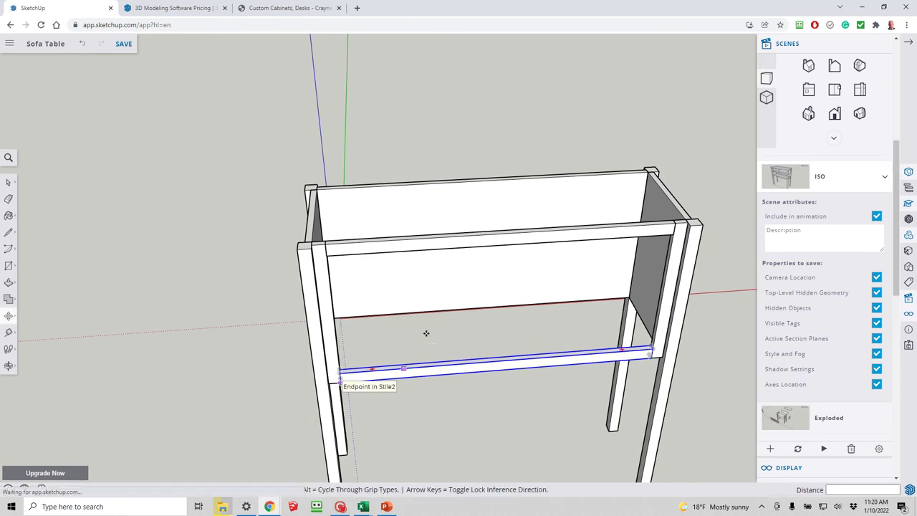
middle_drag(427, 337, 268, 232)
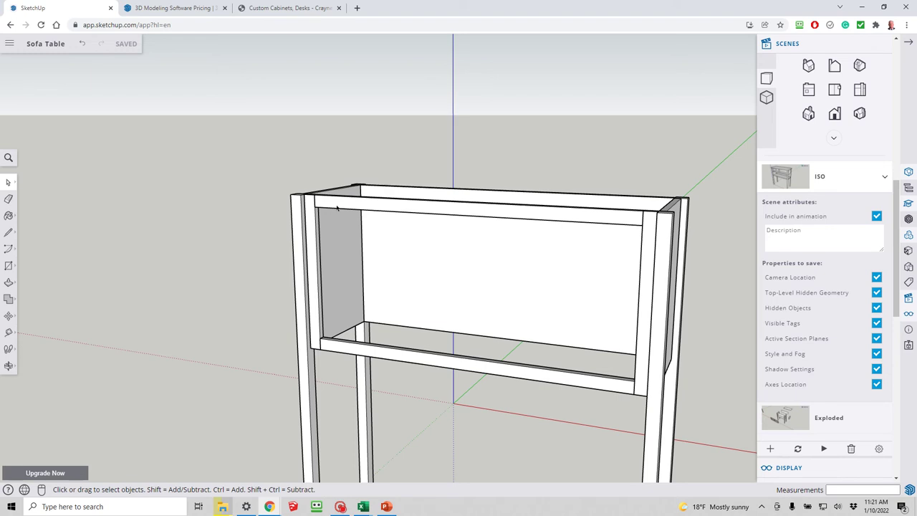
key(t)
click(315, 206)
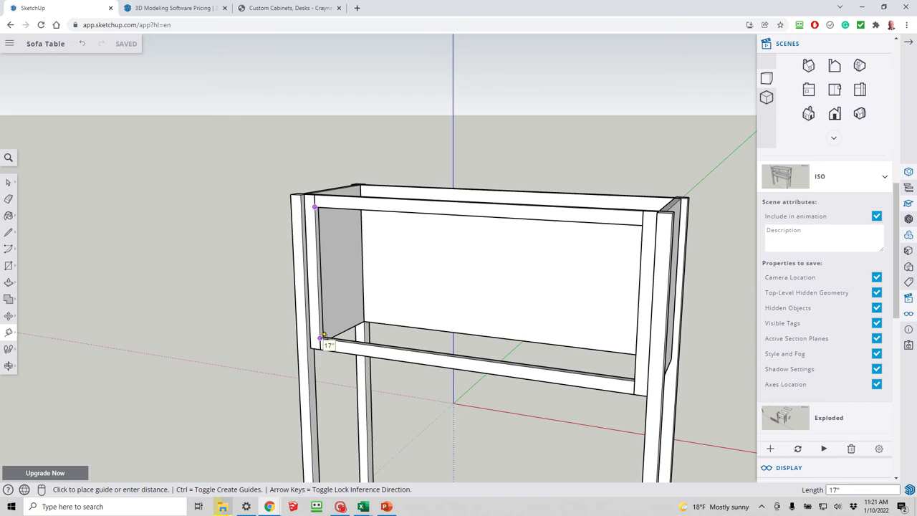
key(space)
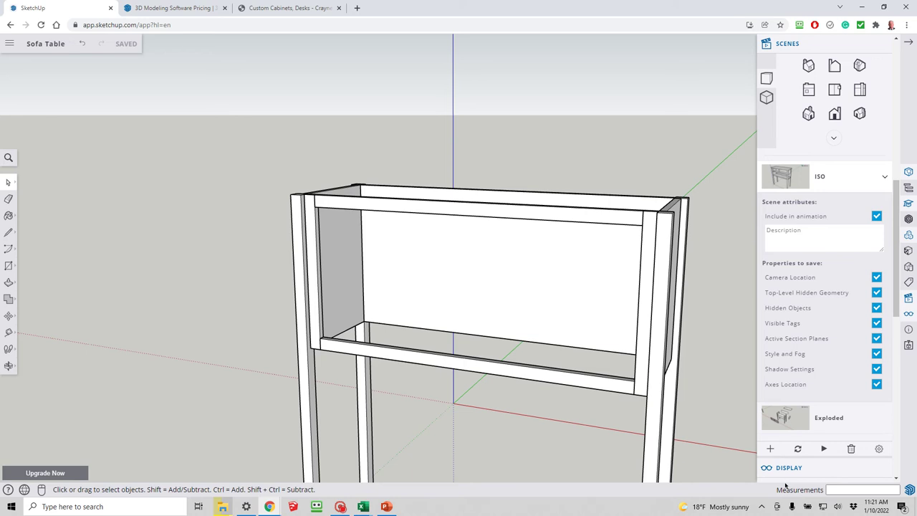
key(XF86Calculator)
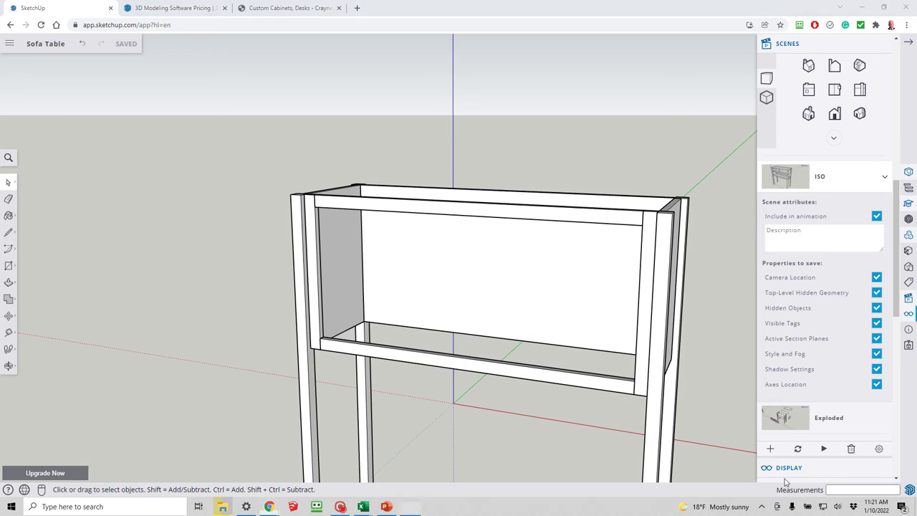
- Compute 17 − 1.5 = 15.5, then divide by 2 to get 7.75
text(17)
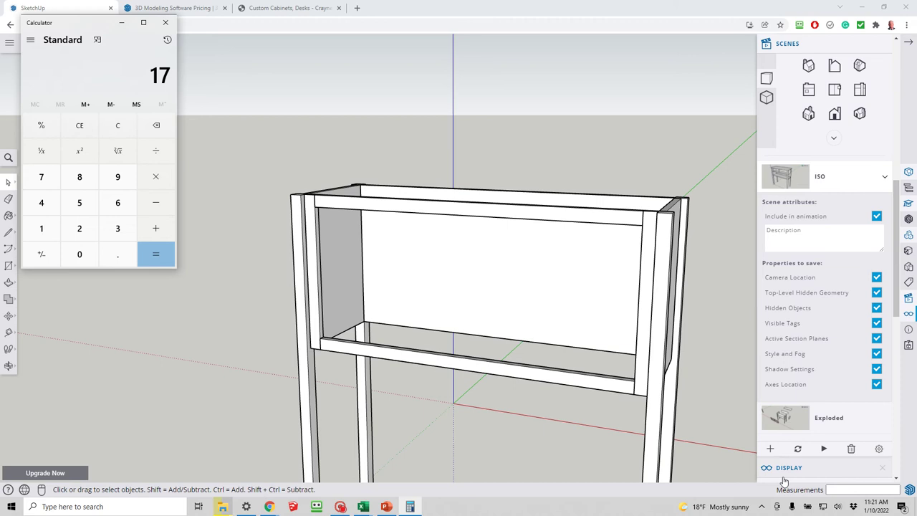
key(minus)
text(1.5)
key(Return)
key(slash)
text(2)
key(Return)
- With the Tape Measure, place a guide 7" from the upper rail's lower edge
click(822, 391)
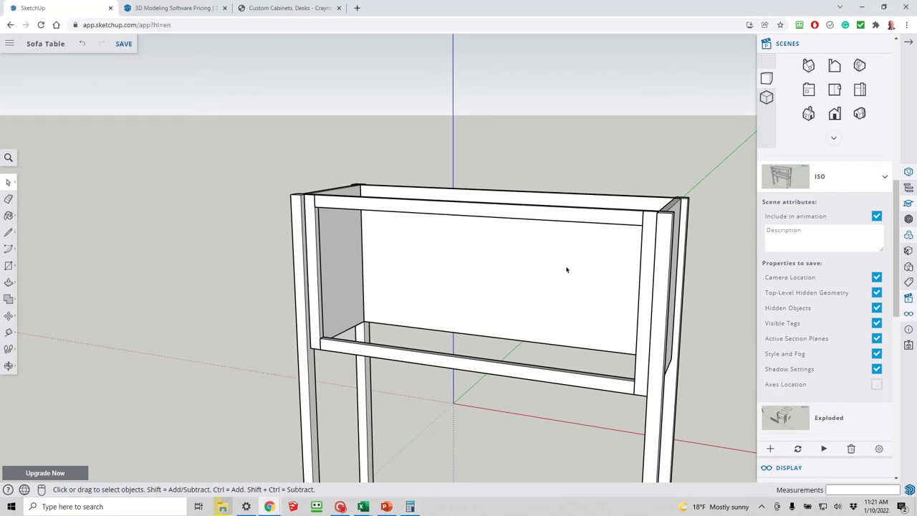
key(t)
click(382, 208)
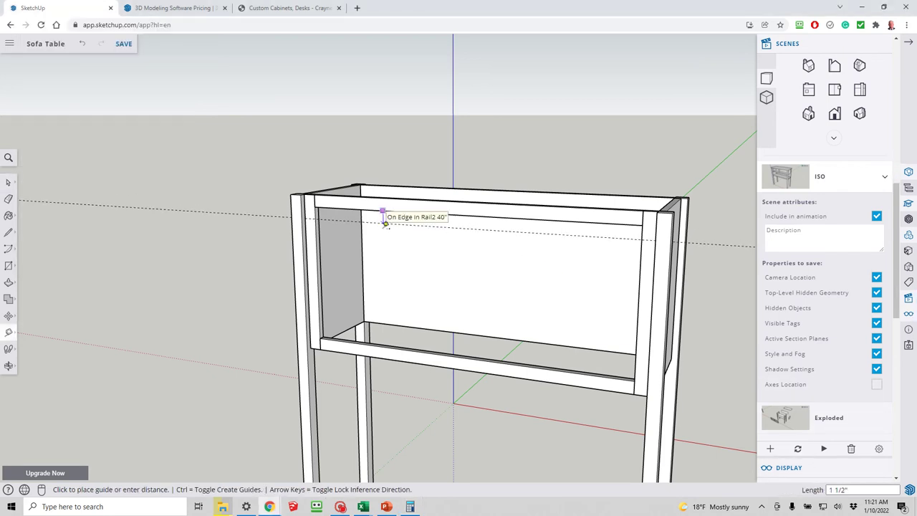
text(7.75)
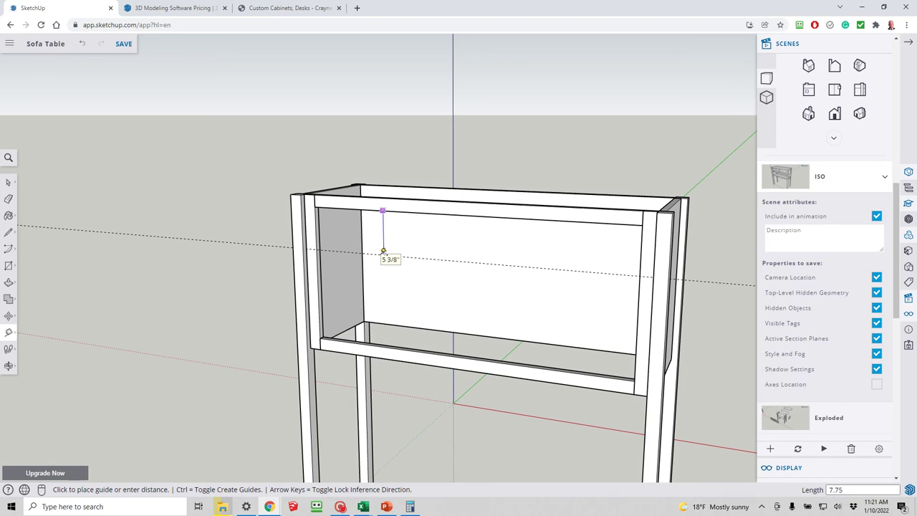
key(Return)
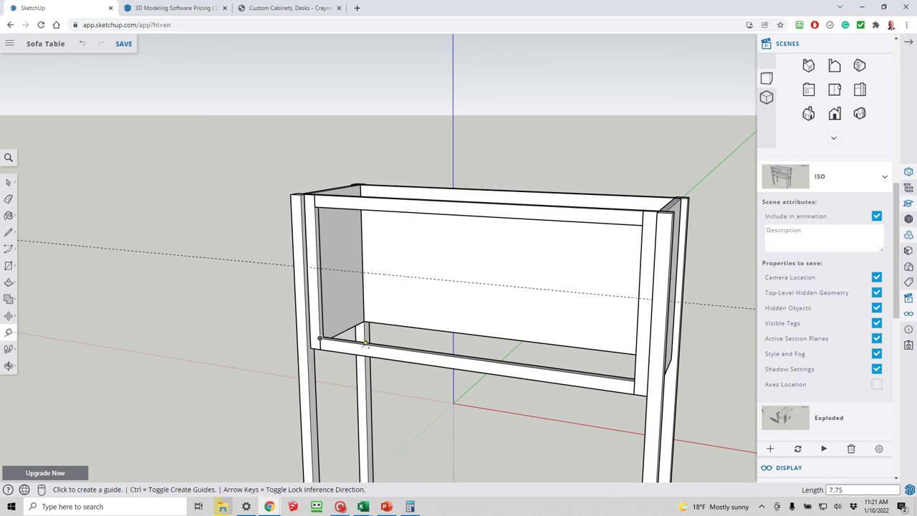
- Place a guide 7" above the bottom rail and another 1 1/2" beyond it
click(366, 341)
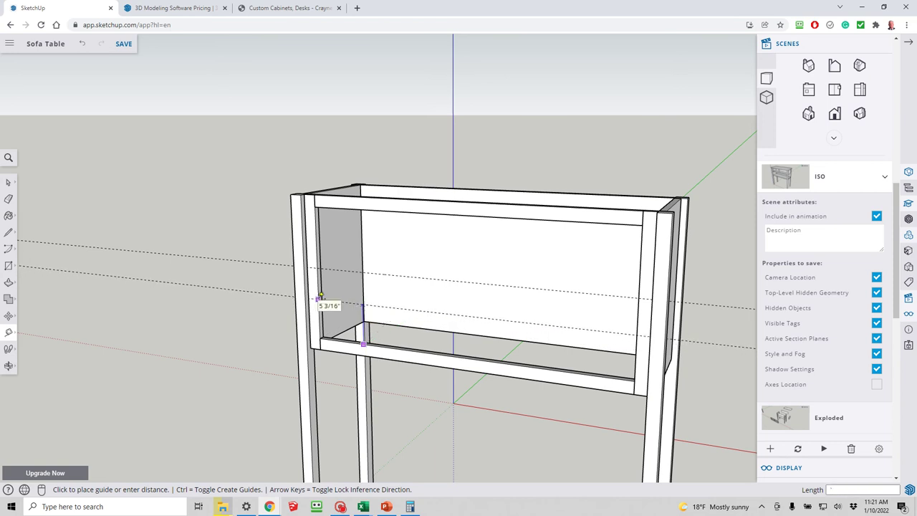
key(space)
key(t)
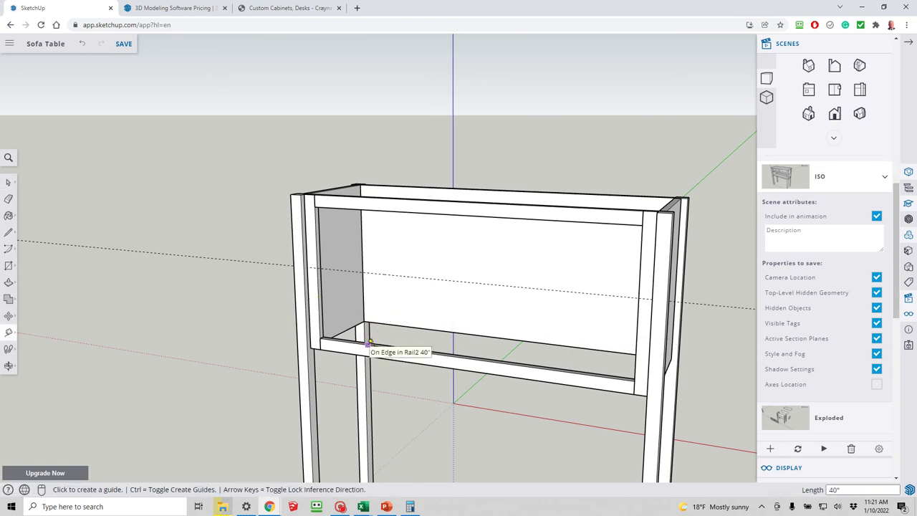
click(366, 341)
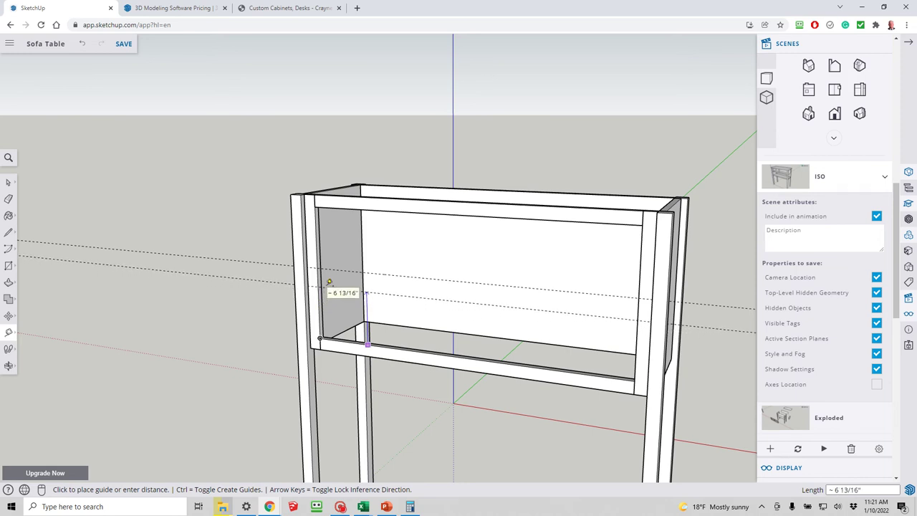
text(7.75)
key(Return)
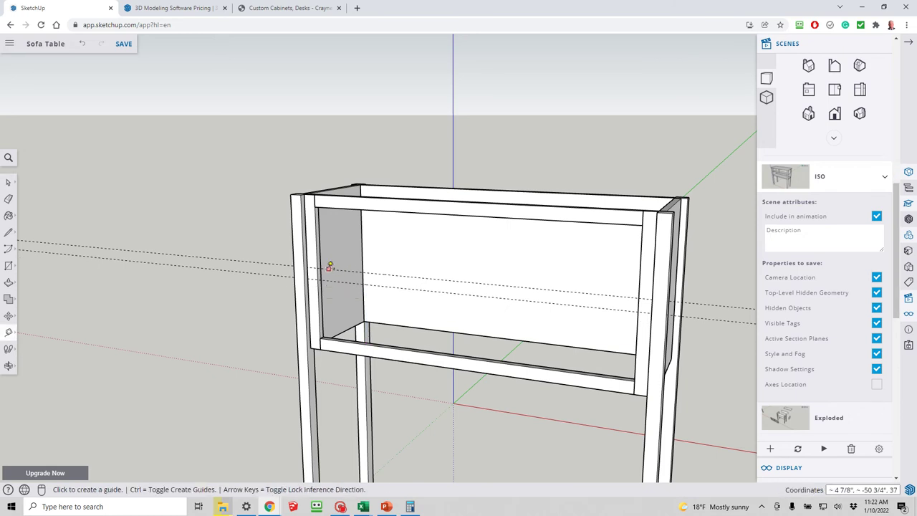
click(317, 268)
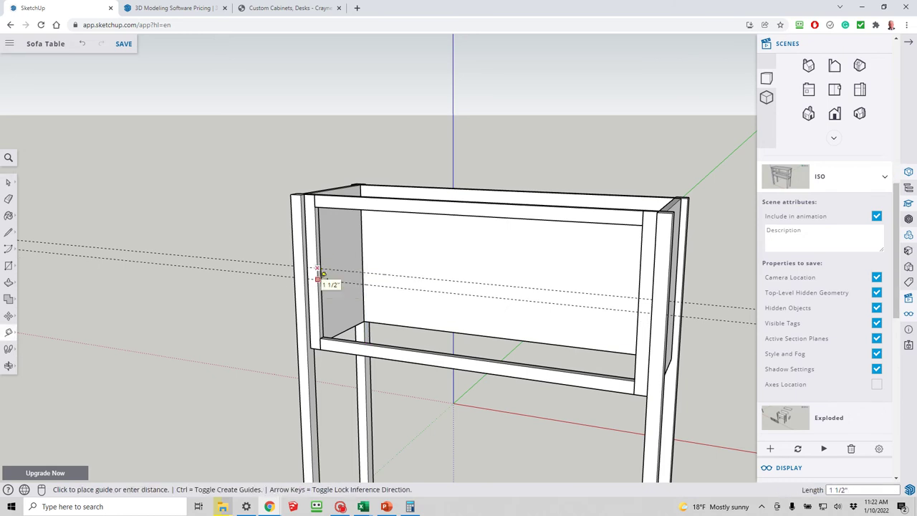
key(space)
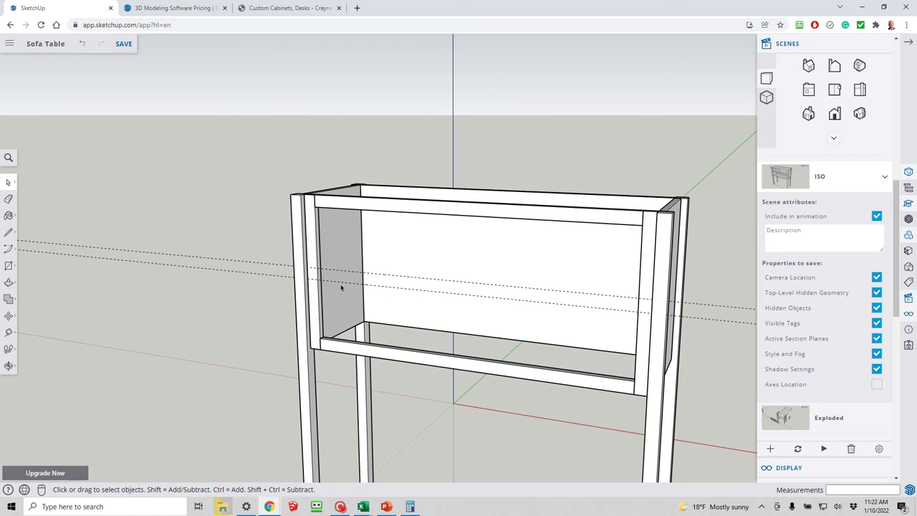
- Draw the middle rail rectangle between the guides and Push/Pull it 3/4" thick
key(r)
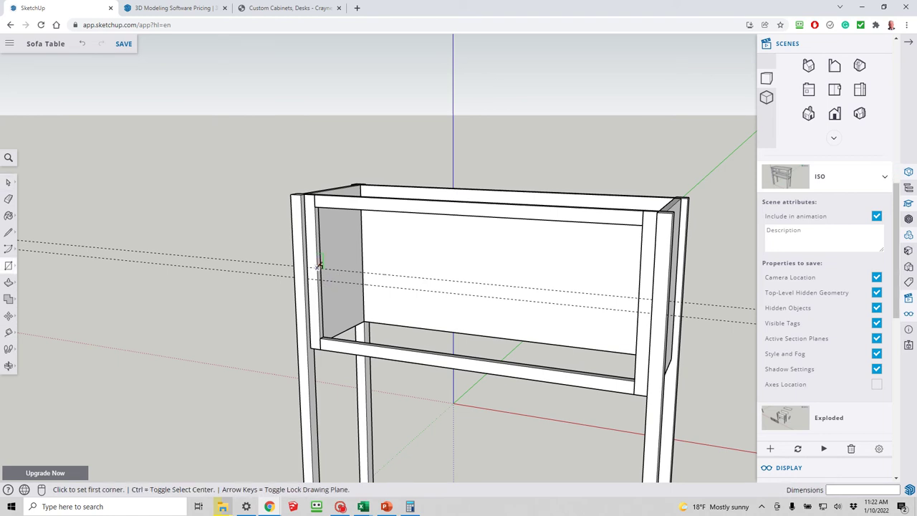
click(317, 267)
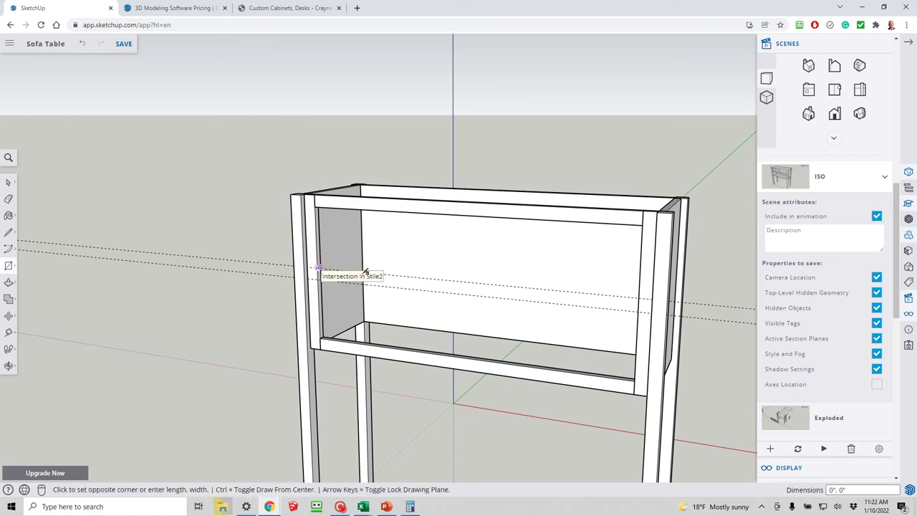
click(640, 312)
key(space)
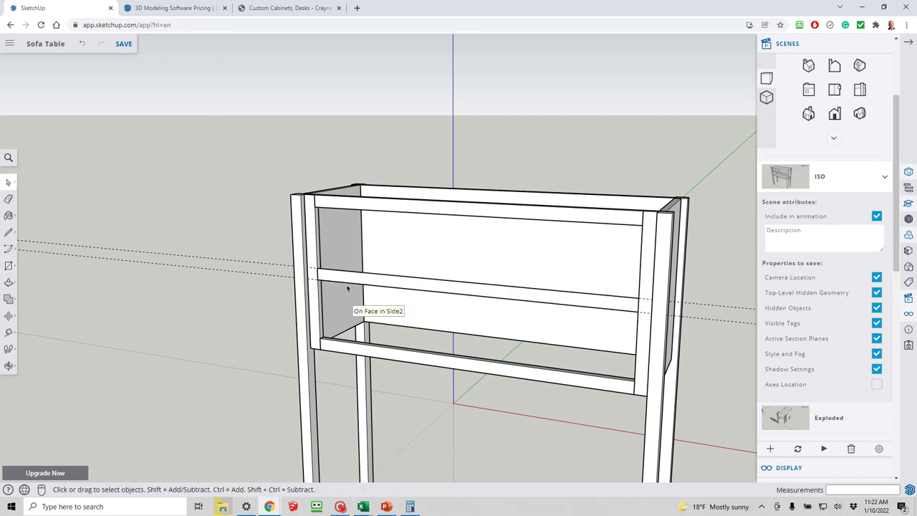
click(348, 280)
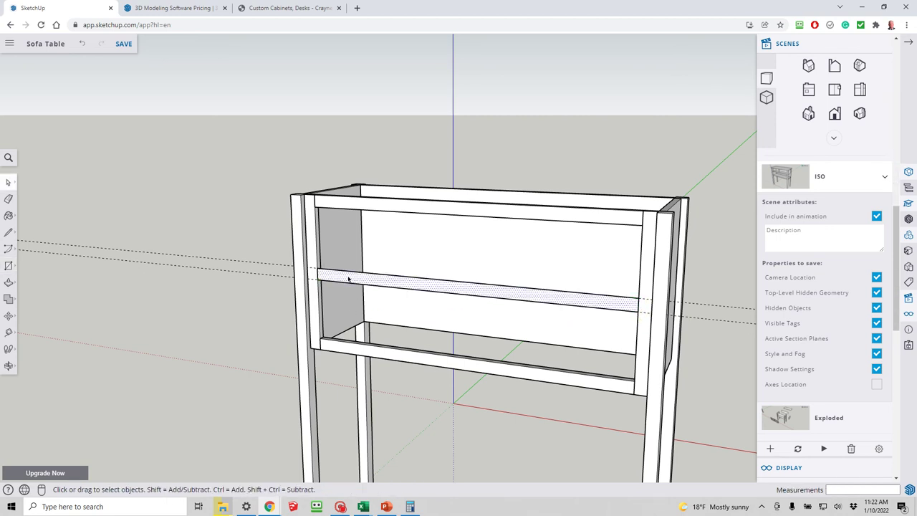
key(p)
click(349, 279)
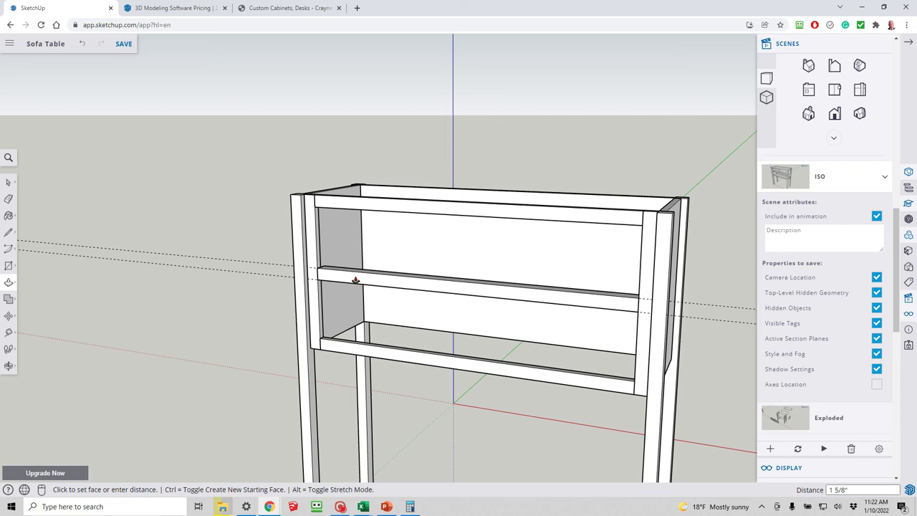
text(3/4)
key(Return)
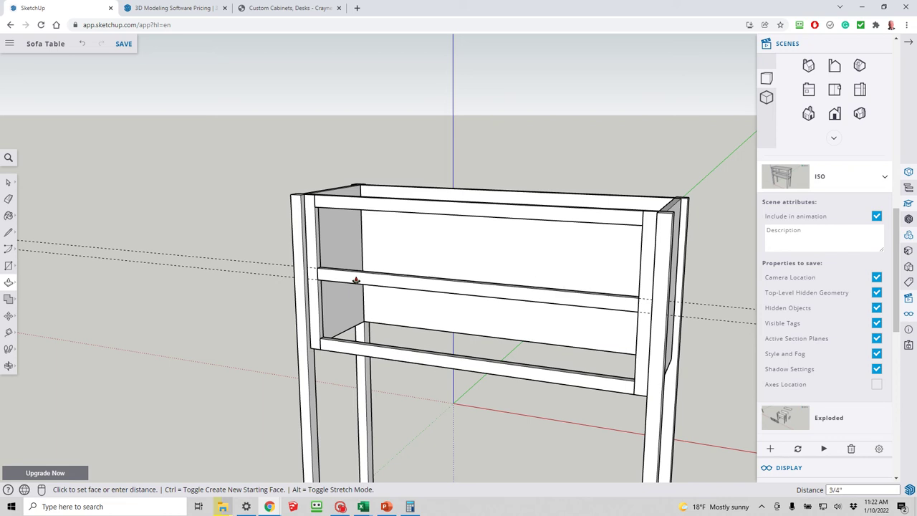
- Make the whole middle rail a component, then cut it from the frame
key(space)
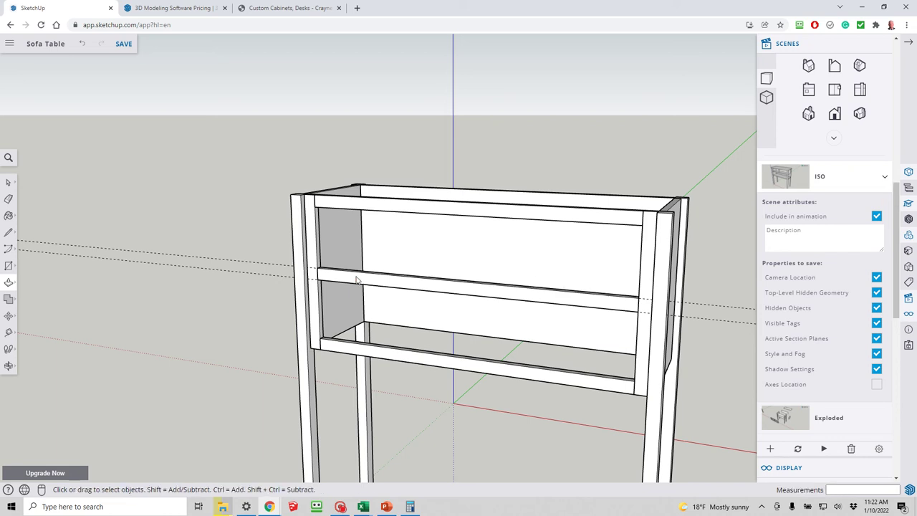
triple_click(356, 278)
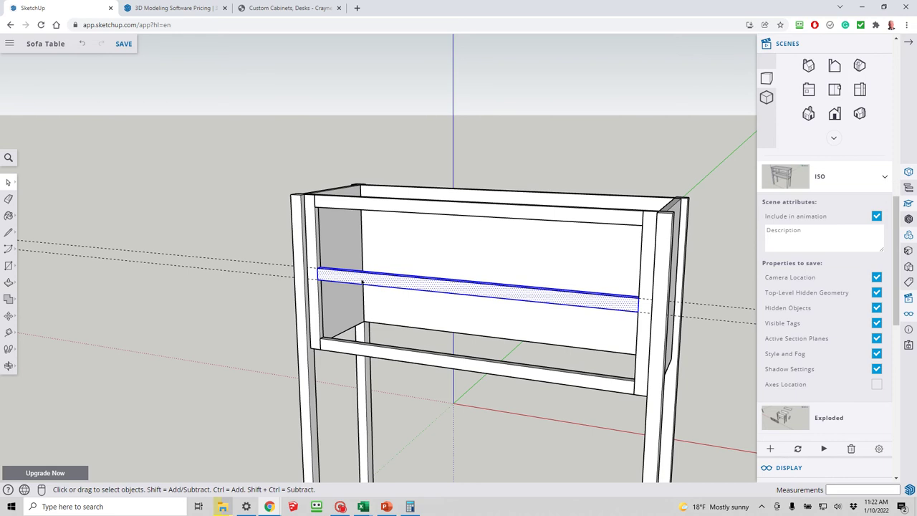
right_click(358, 279)
click(385, 352)
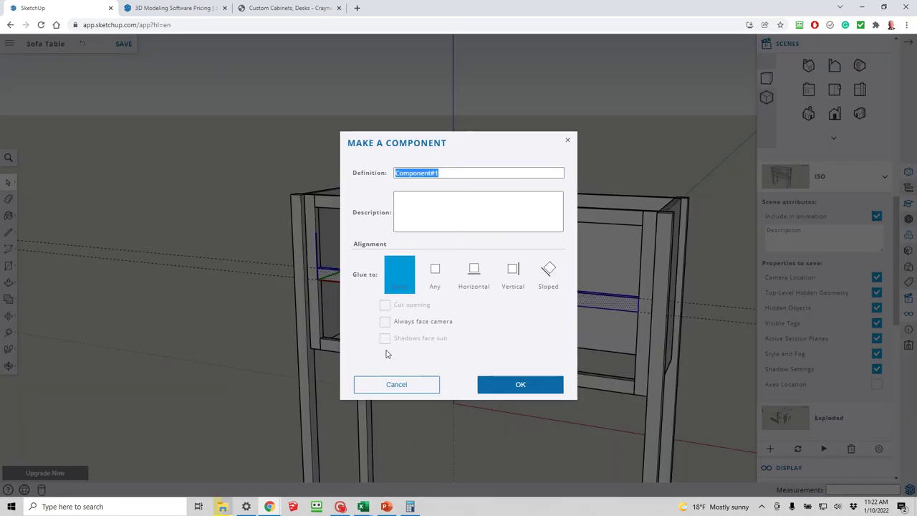
key(Return)
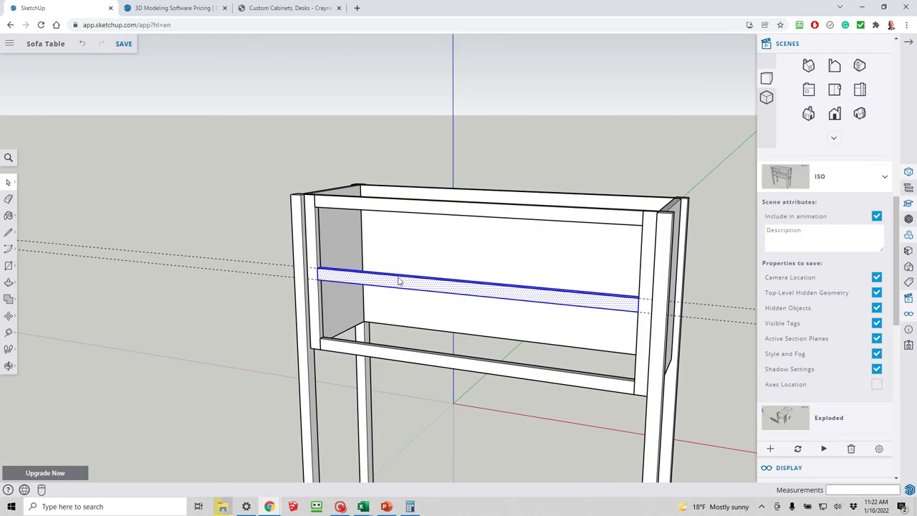
key(Delete)
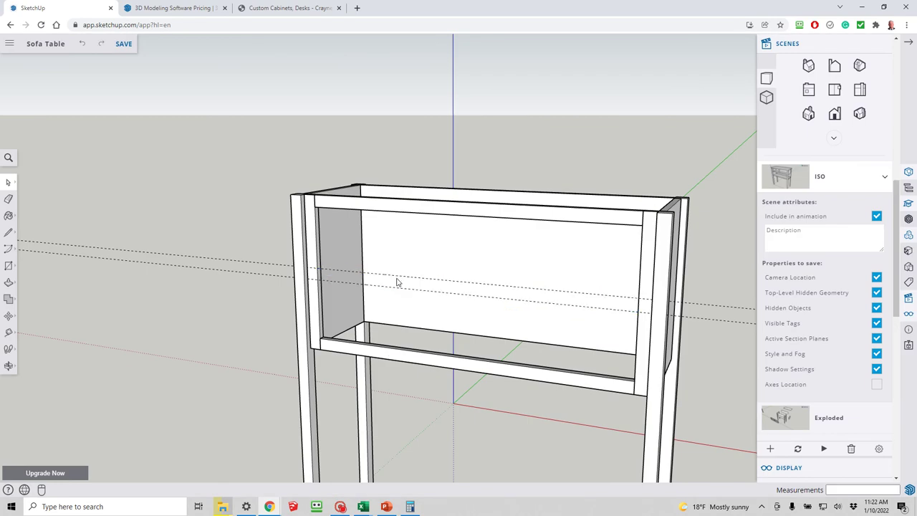
- Paste the middle rail back and move it to the guide intersection between the stiles
click(351, 205)
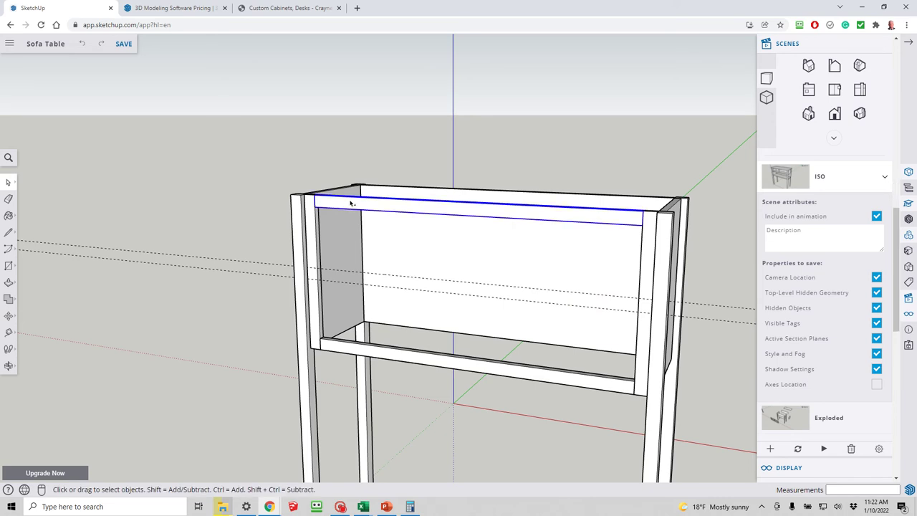
key(ctrl+v)
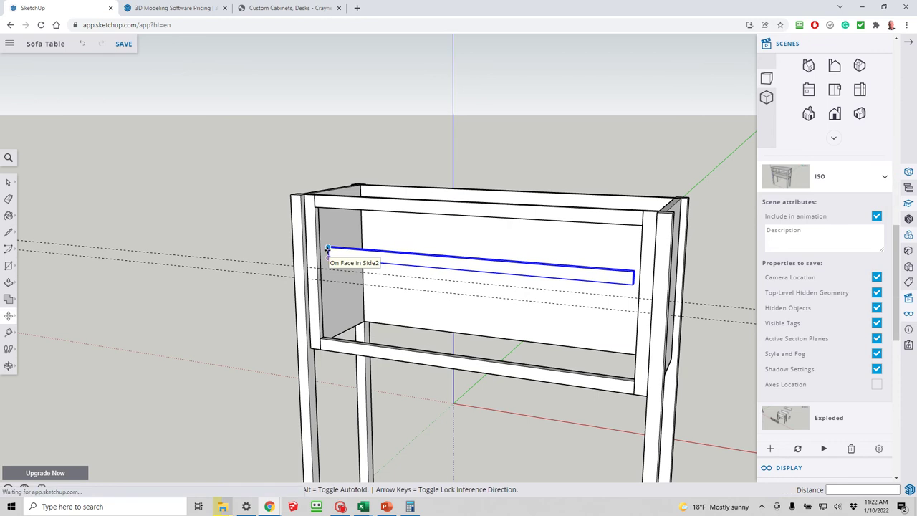
click(327, 248)
click(327, 250)
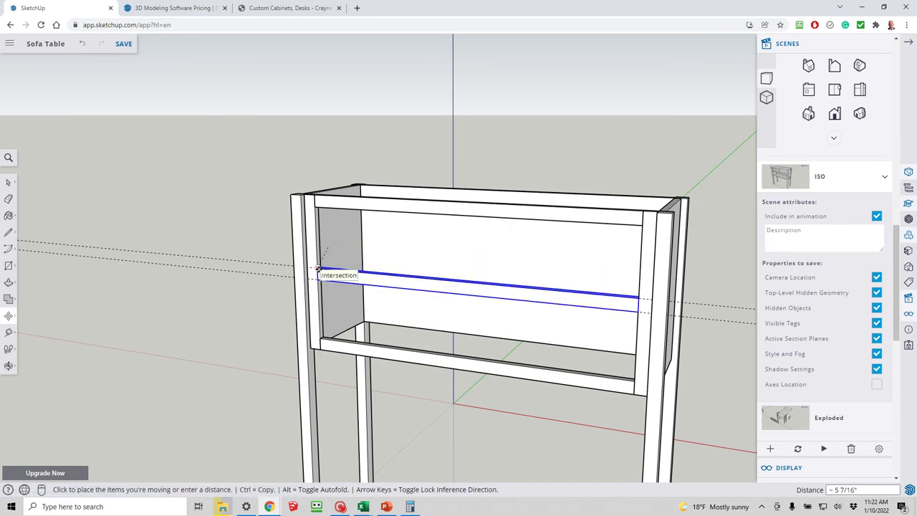
click(318, 268)
- Drag-select the guide lines to remove them
key(space)
click(277, 242)
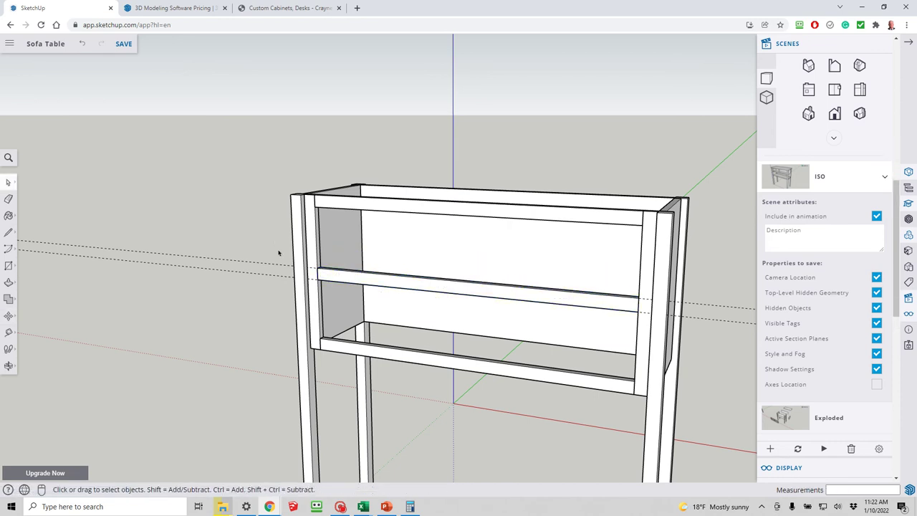
drag(242, 297, 149, 199)
- Compute the stile offset in the calculator: (40 − 1.5) / 2 = 19.25
key(t)
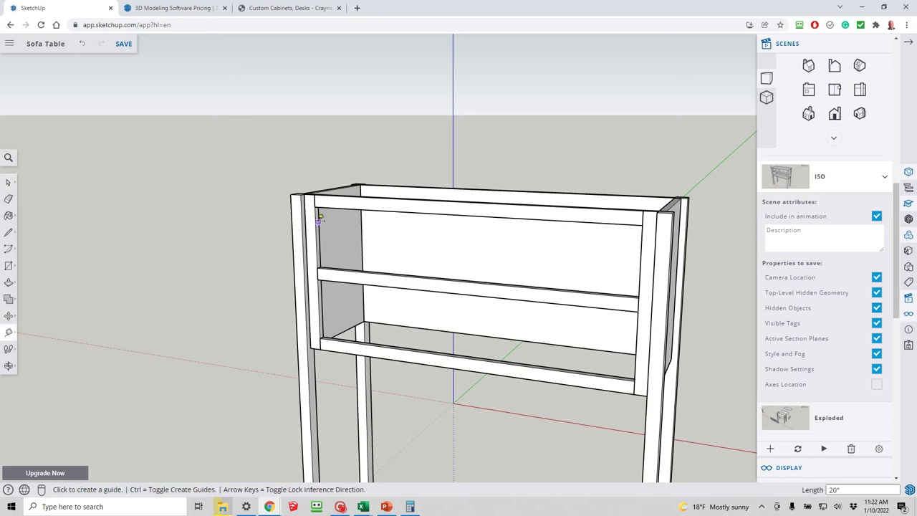
click(314, 201)
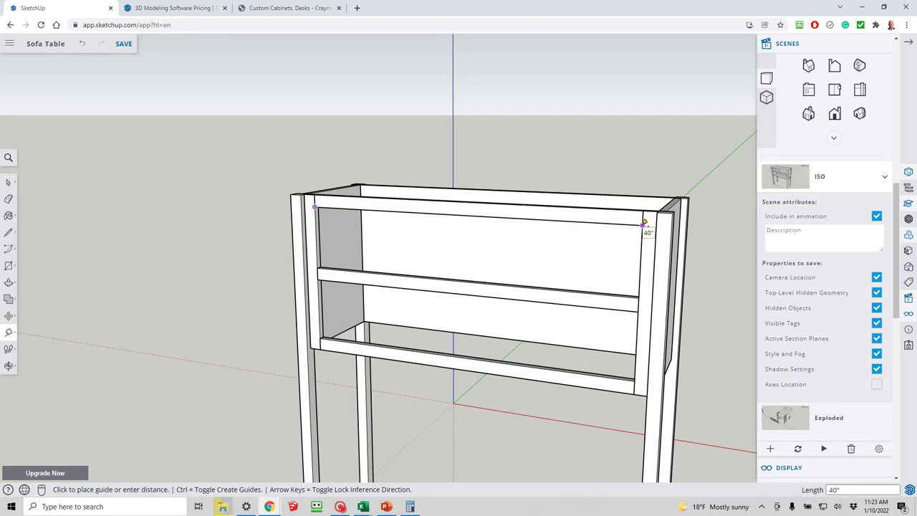
key(super+9)
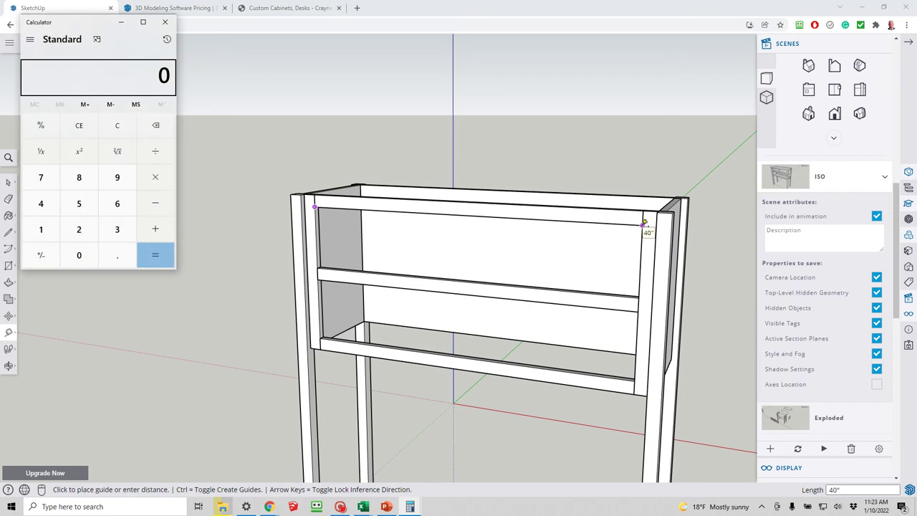
text(40)
key(minus)
text(1.5)
key(Return)
key(slash)
text(2)
key(Return)
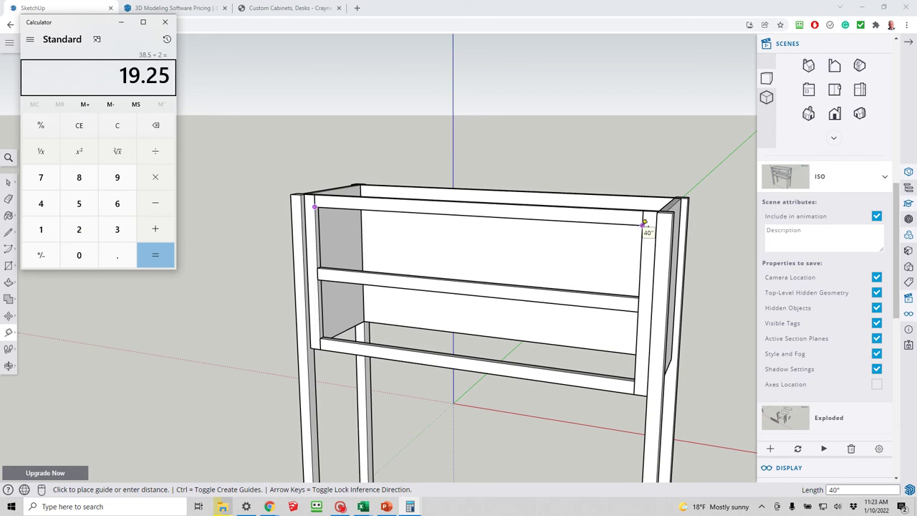
- Place Tape Measure guides at 1" and 19.25" from the stile edges
click(593, 181)
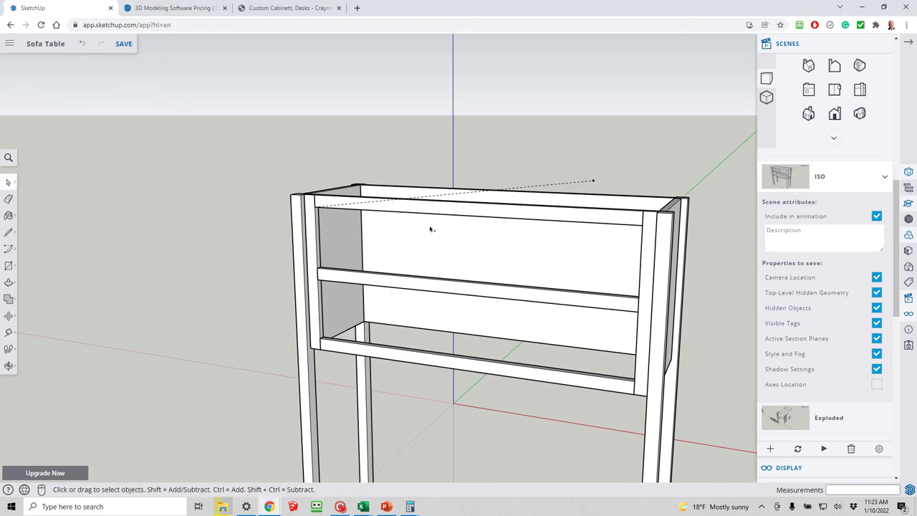
key(t)
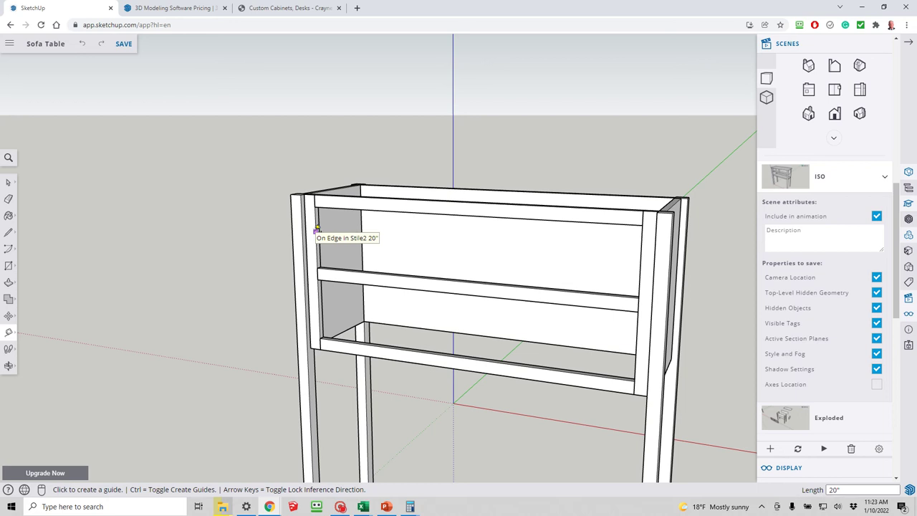
click(316, 229)
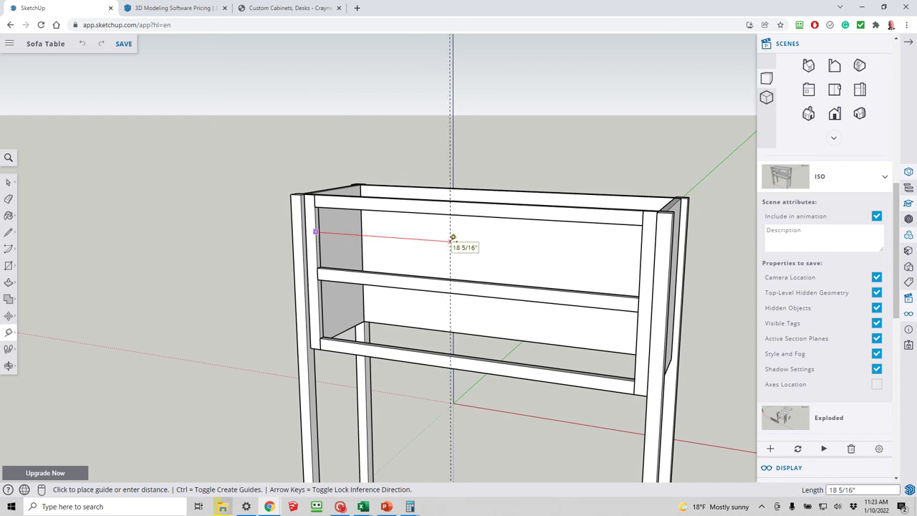
text(19.25)
key(Return)
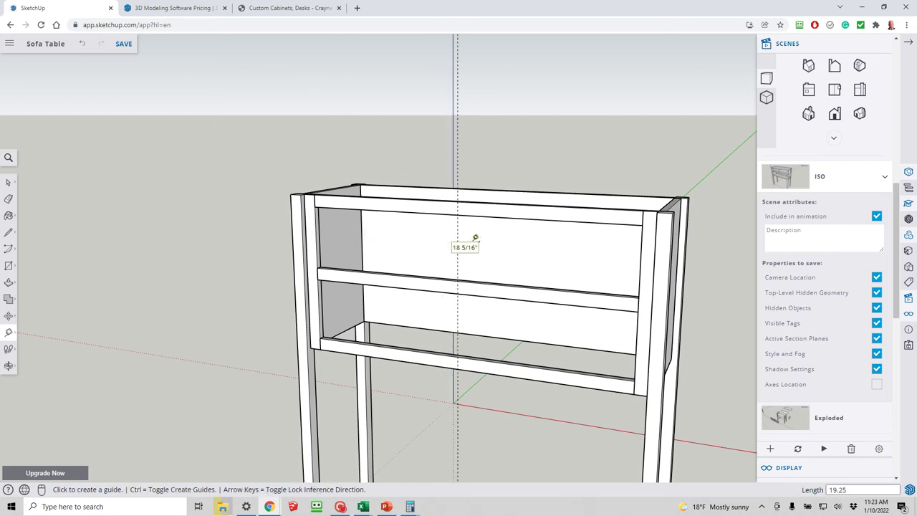
click(640, 248)
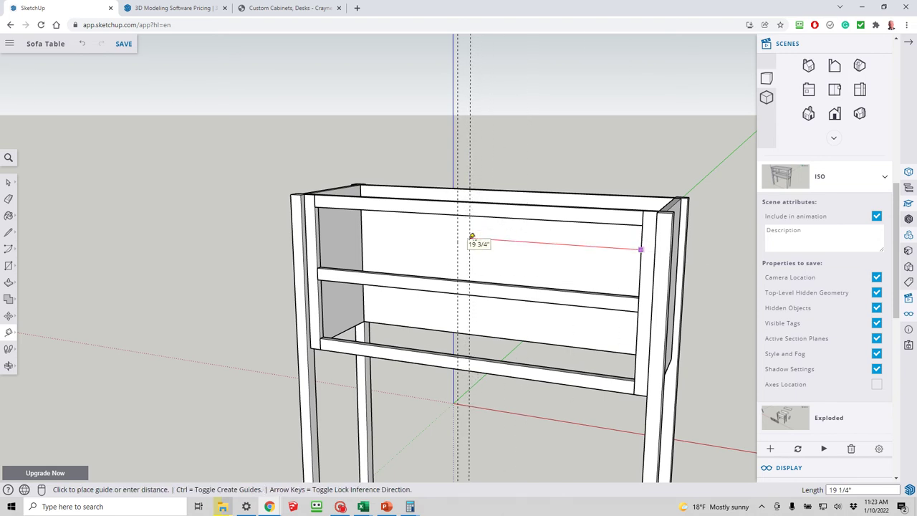
text(19.25)
key(Return)
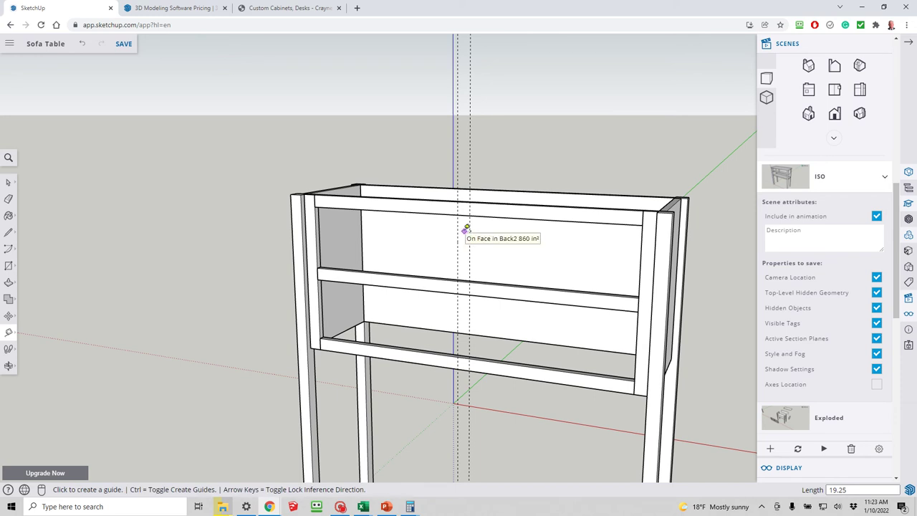
- Draw the stile rectangle from the guide intersection to the middle rail and extrude it 3/4"
key(r)
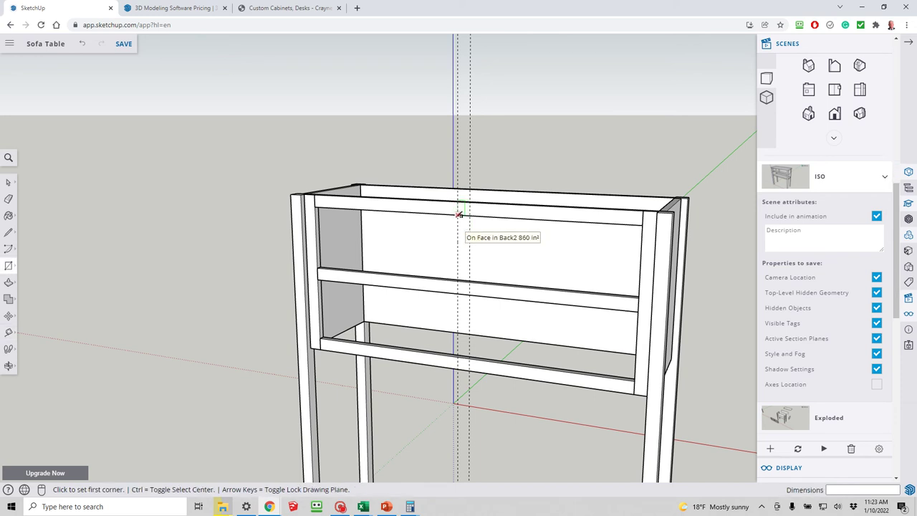
click(458, 214)
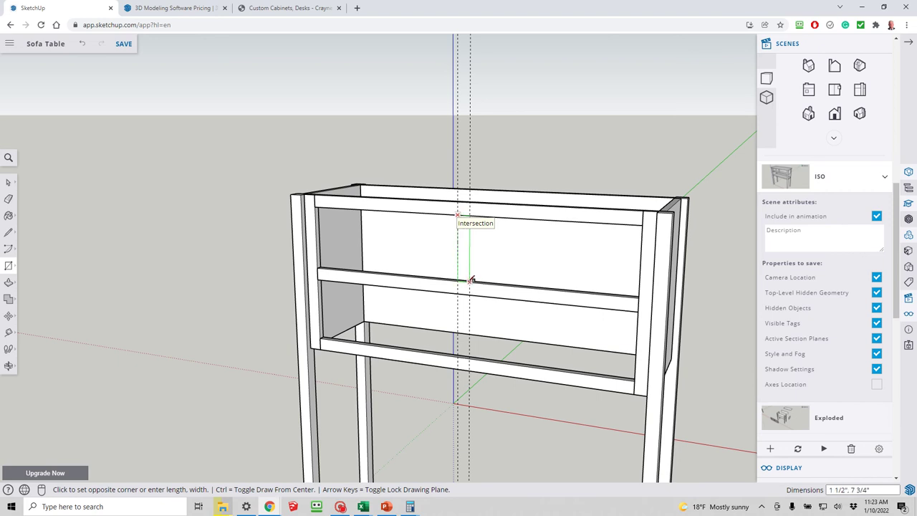
click(470, 280)
key(space)
middle_drag(471, 279, 445, 260)
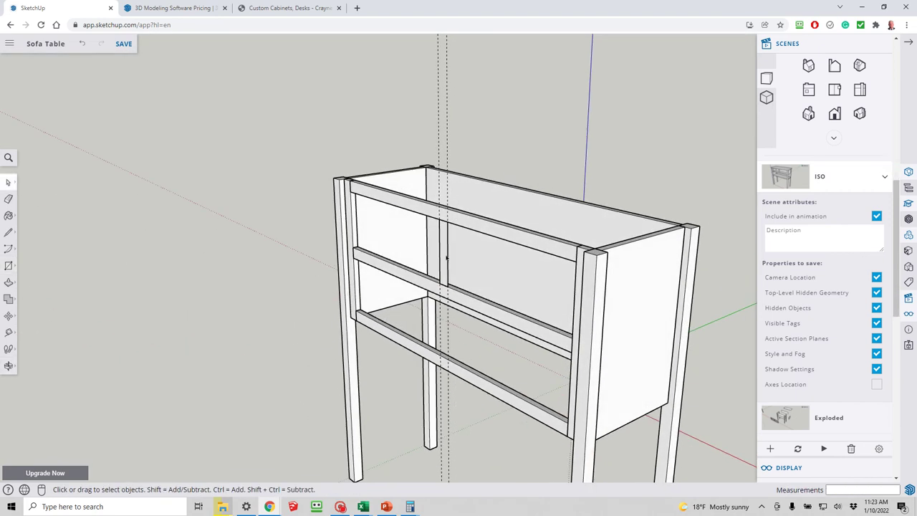
click(444, 258)
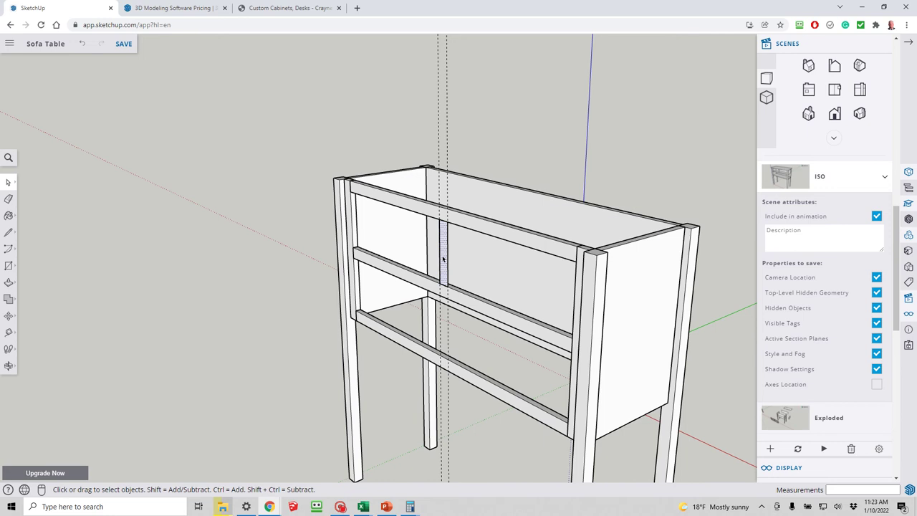
key(p)
click(443, 259)
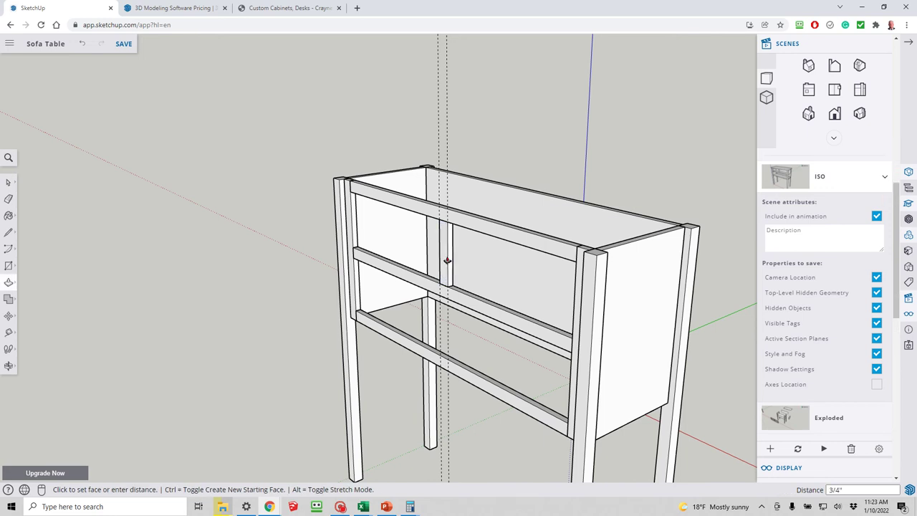
click(447, 260)
- Make the center stile a component named 'Stile Crt2'
key(space)
click(445, 255)
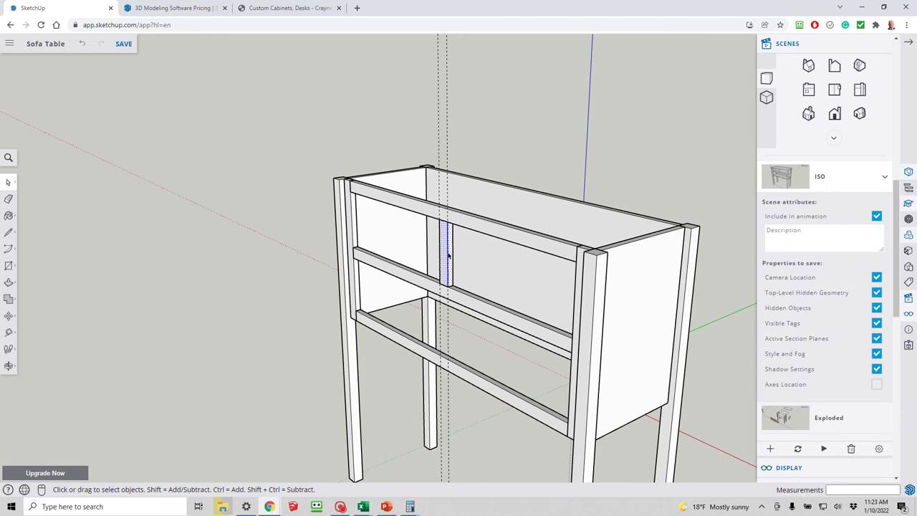
right_click(447, 255)
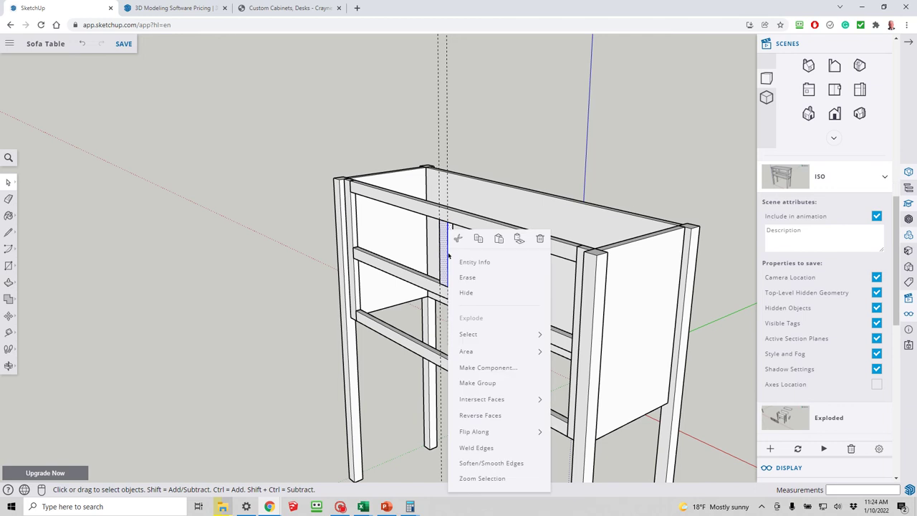
click(471, 367)
key(BackSpace)
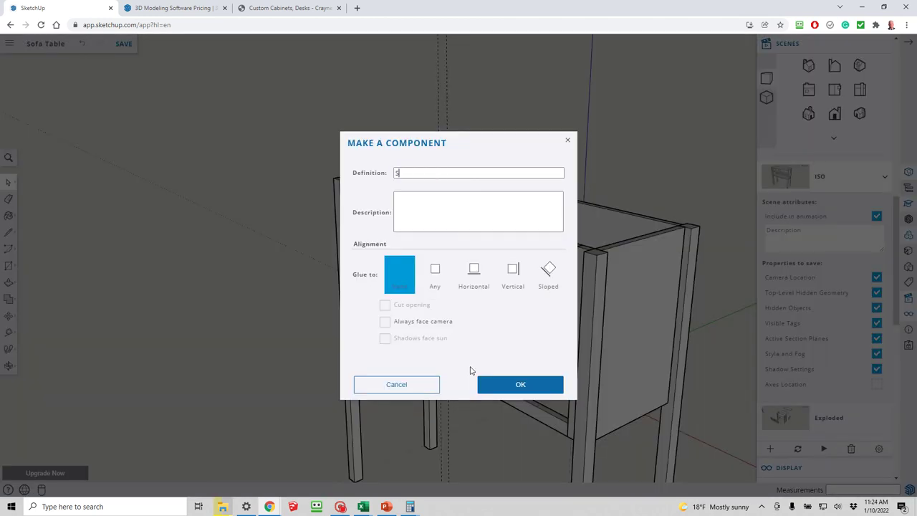
text(Stile)
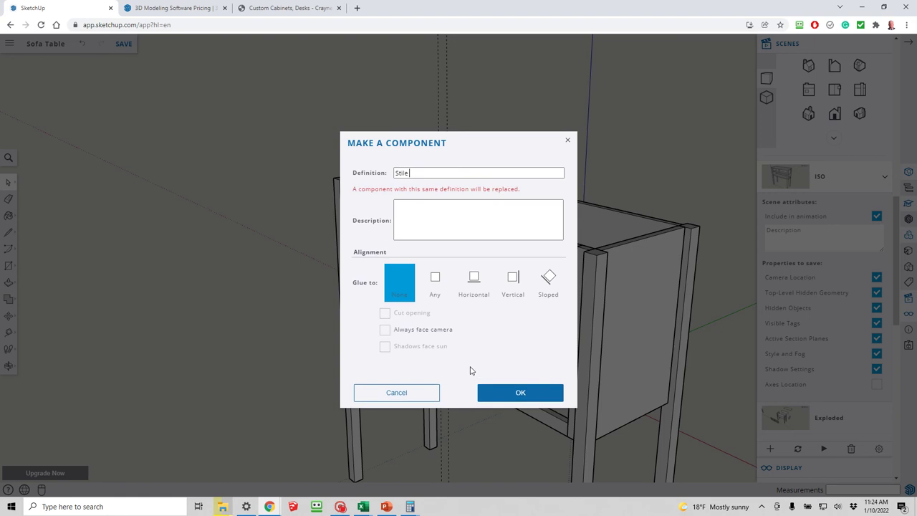
text( Crt)
text(2)
key(Return)
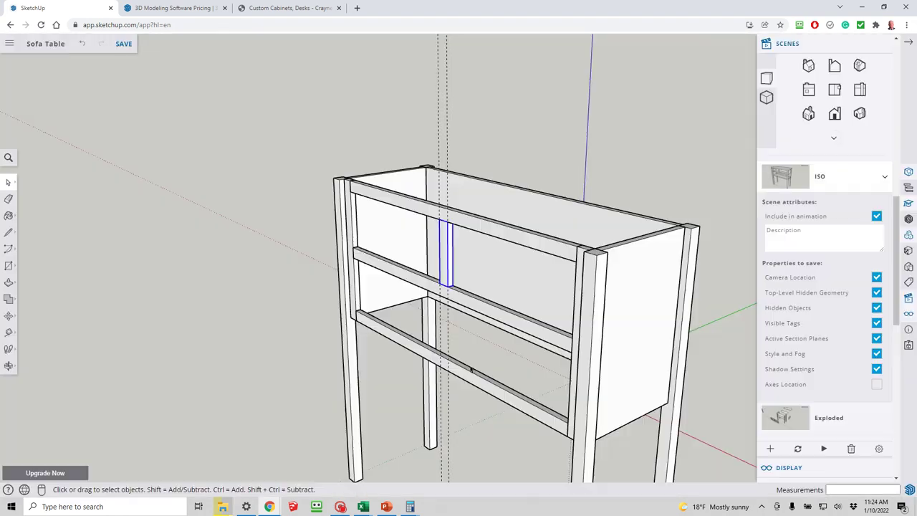
- Deselect the stile and orbit until looking up at the table's open underside
click(501, 151)
middle_drag(428, 330, 505, 323)
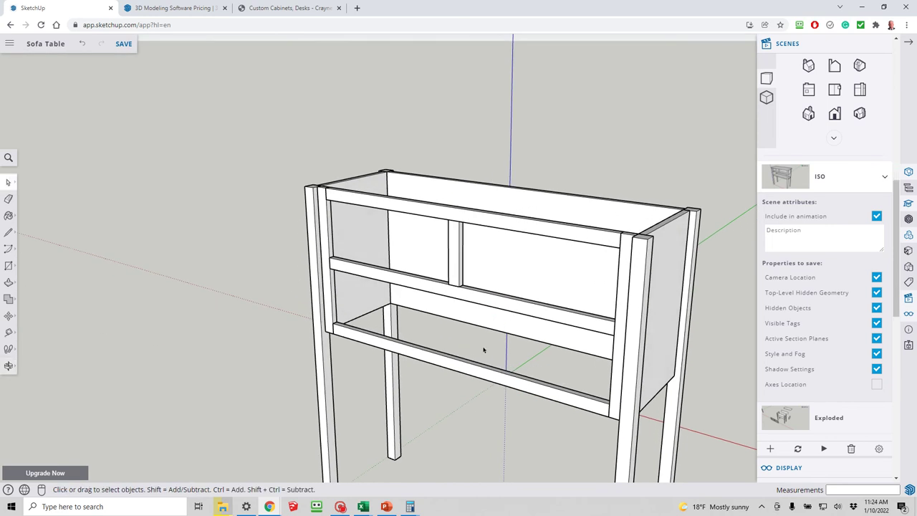
middle_drag(485, 349, 661, 371)
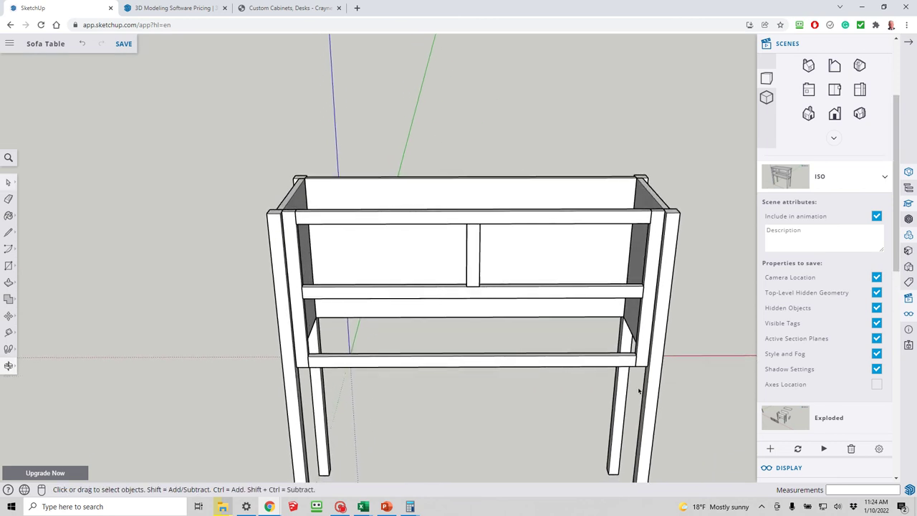
middle_drag(548, 401, 503, 159)
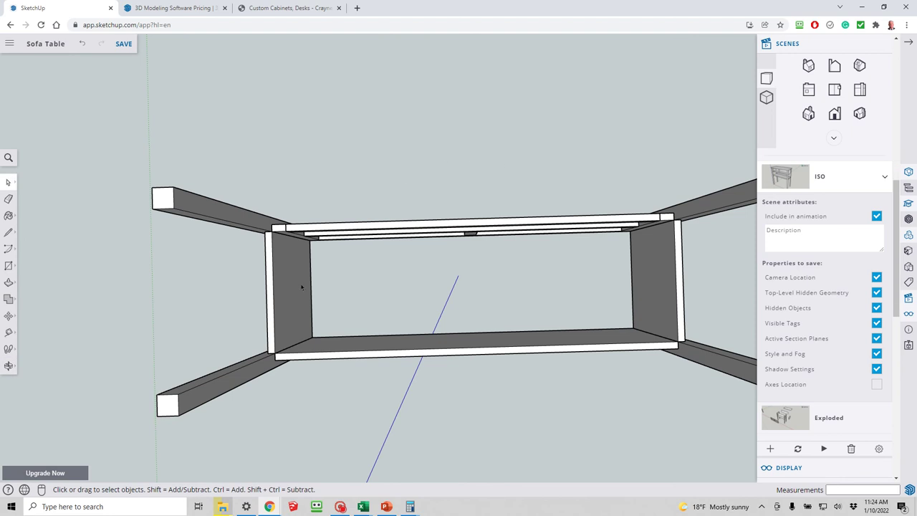
- Draw the bottom rectangle from the Side2 corner to the Back2 corner and extrude it 3/4"
key(r)
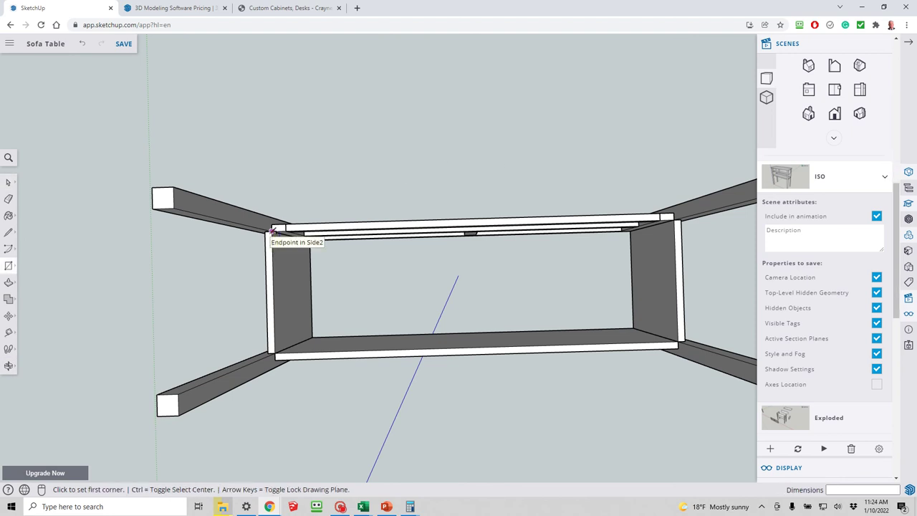
click(272, 230)
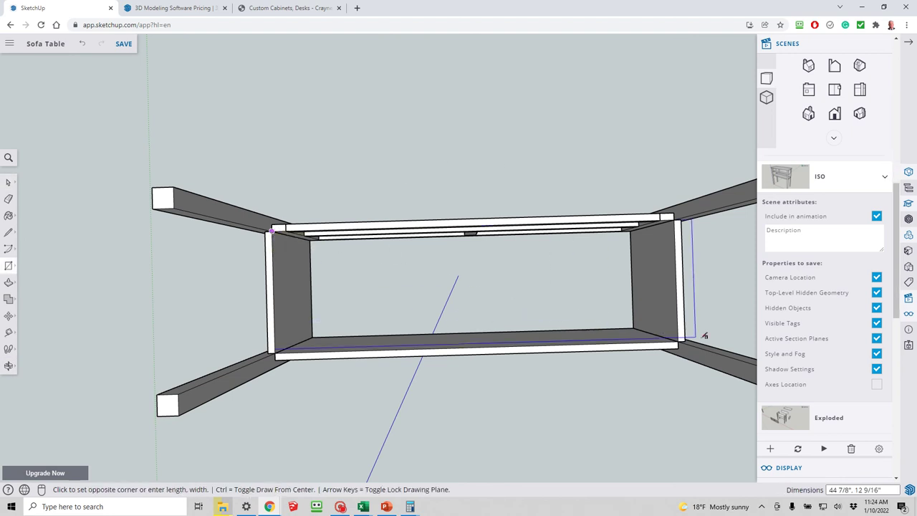
click(677, 343)
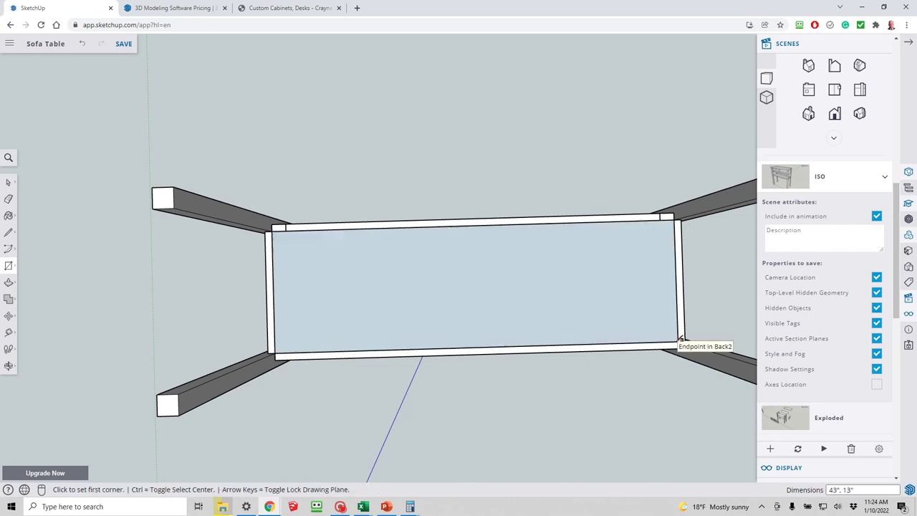
key(space)
middle_drag(523, 266, 502, 313)
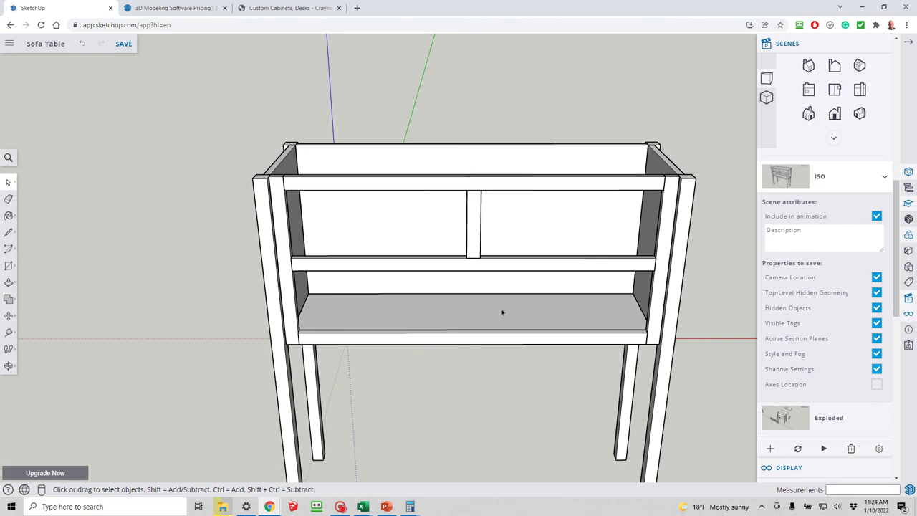
key(p)
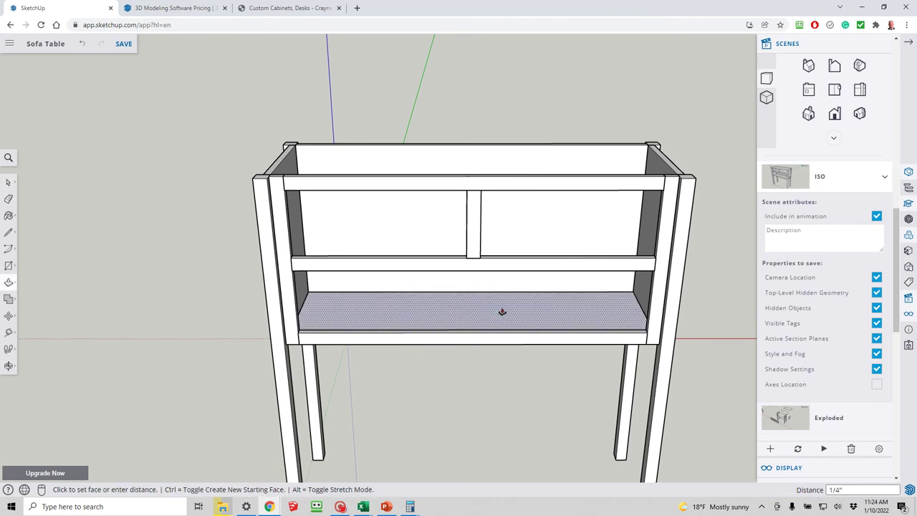
drag(502, 312, 503, 307)
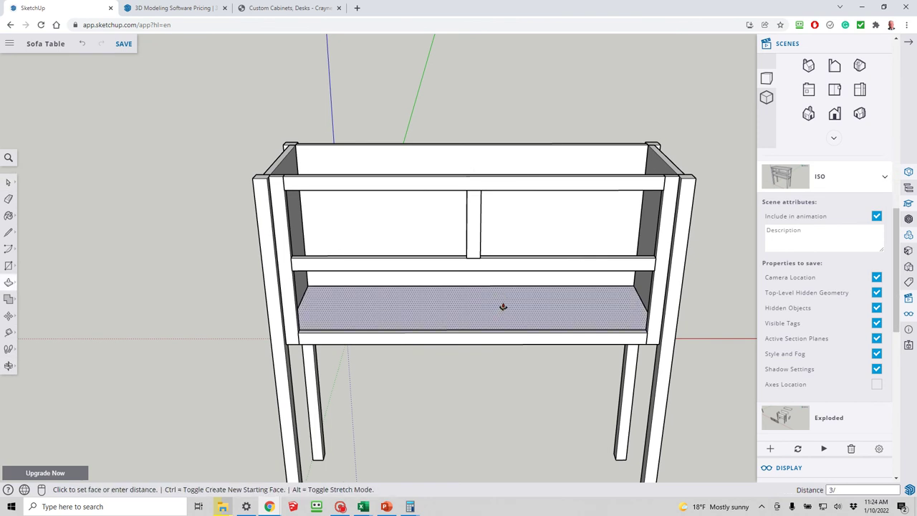
key(Return)
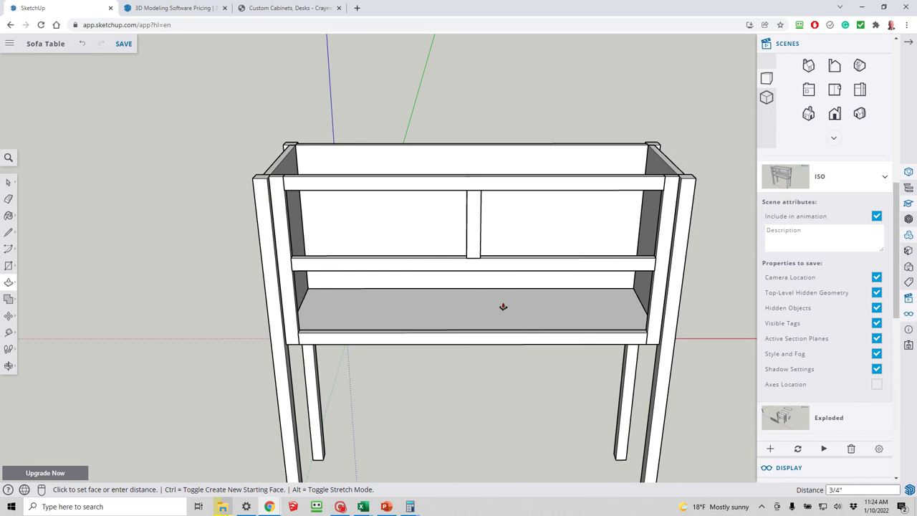
- Make the bottom shelf a component named 'Bottom'
key(space)
double_click(503, 305)
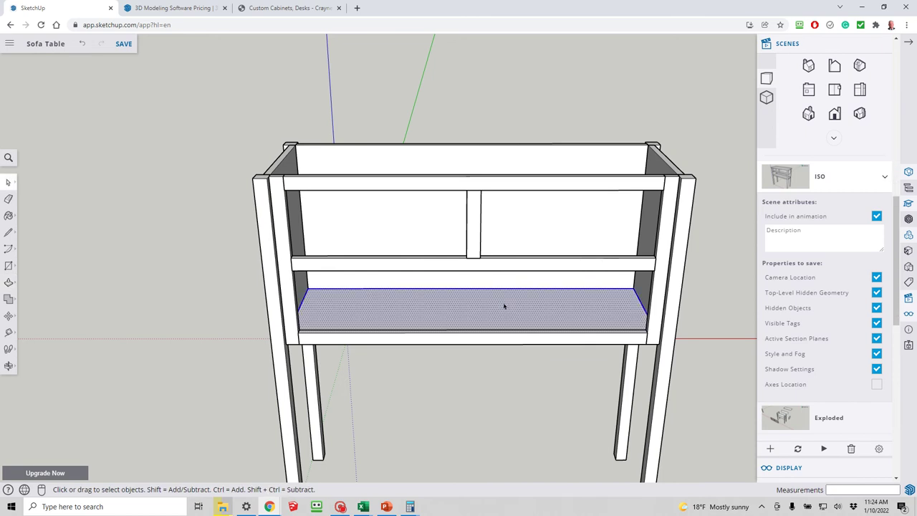
right_click(503, 306)
click(532, 352)
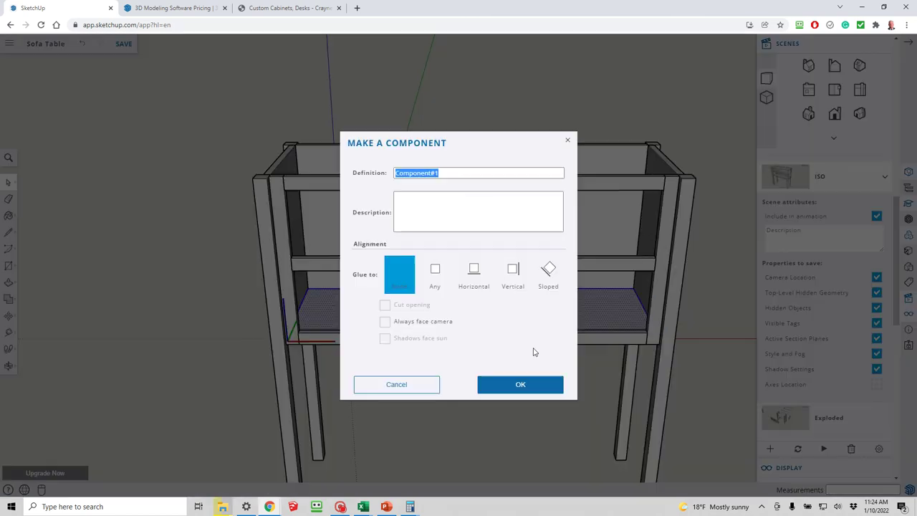
text(Bottom)
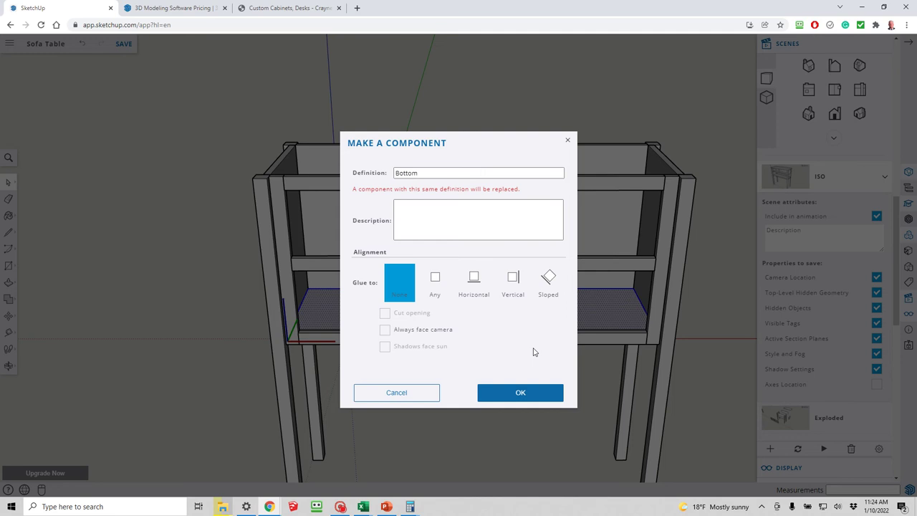
key(Return)
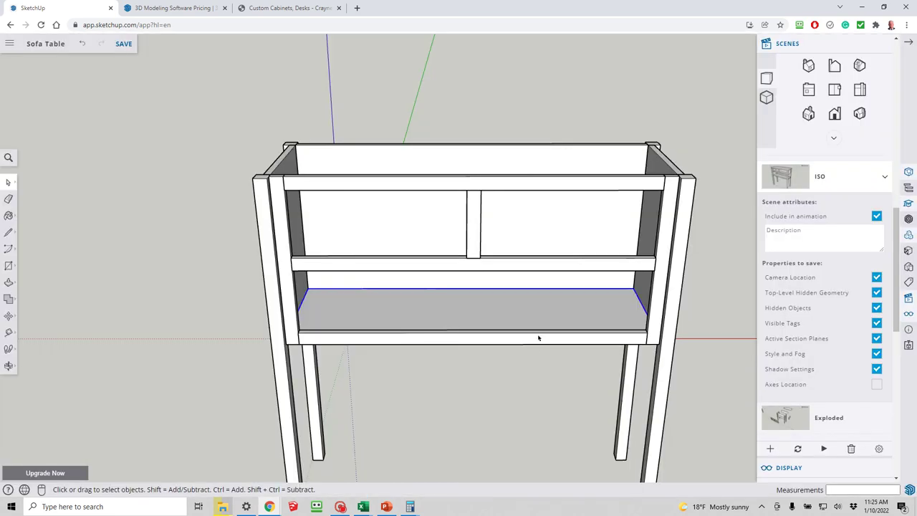
click(472, 383)
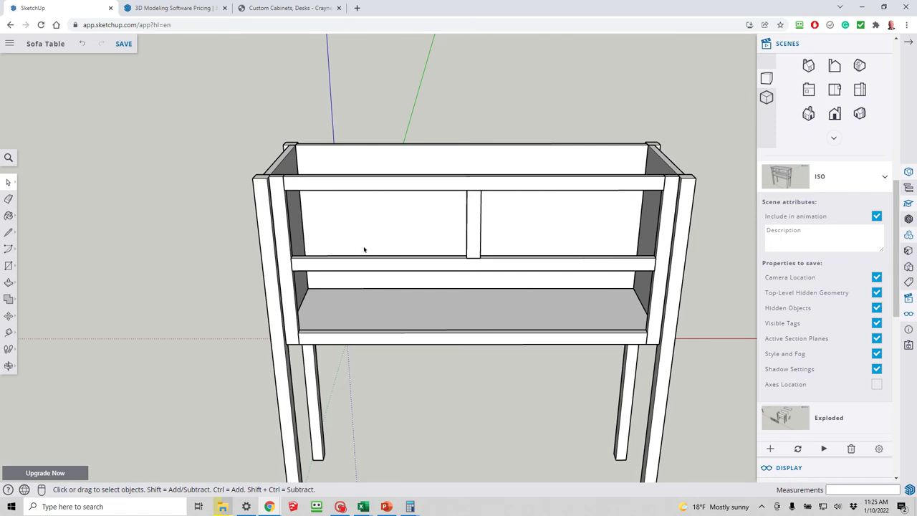
middle_drag(363, 249, 366, 276)
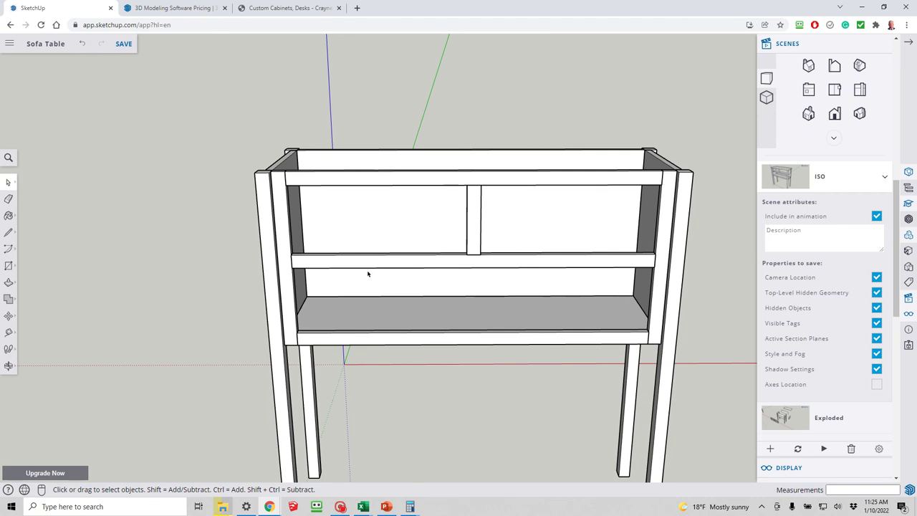
middle_drag(367, 274, 335, 350)
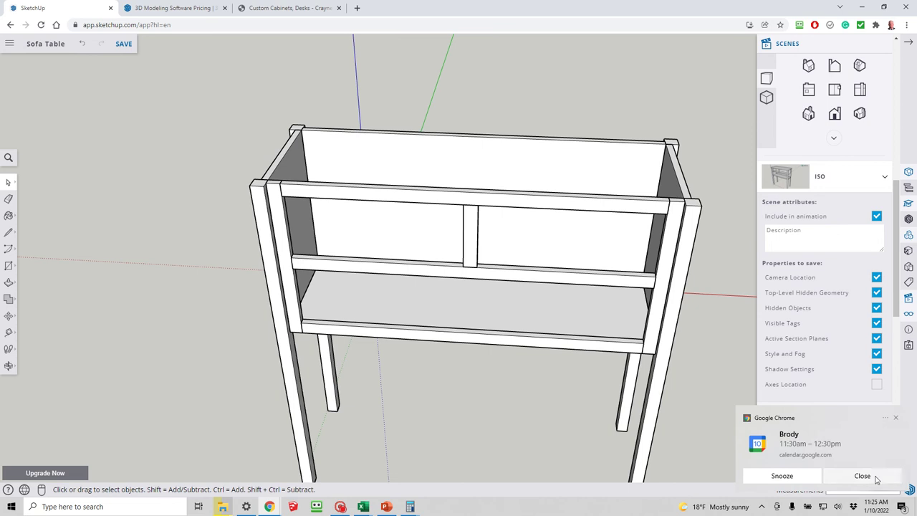
click(875, 478)
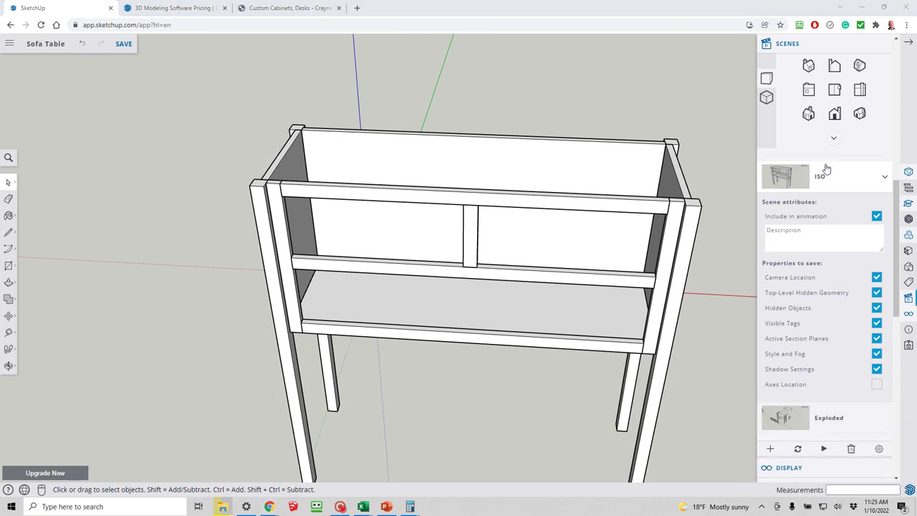
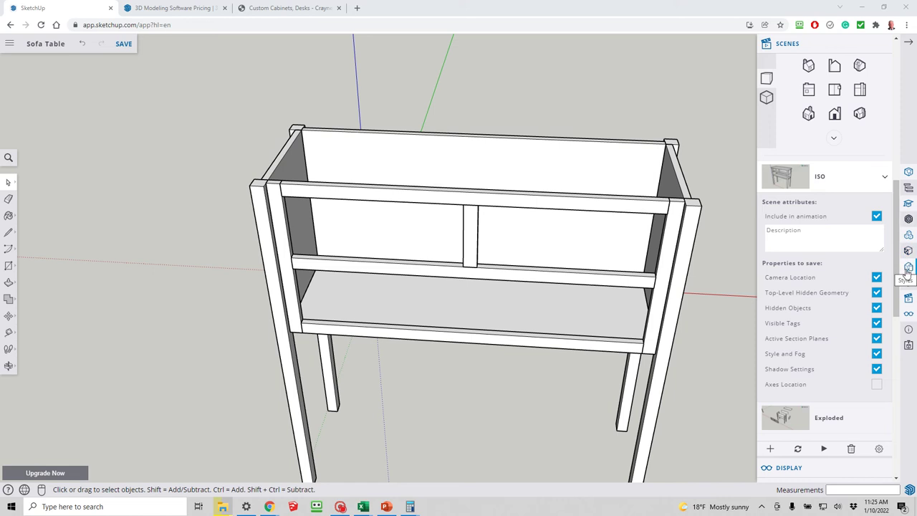
- Show hidden objects, then unhide the ghosted tabletop so it appears solid on the frame
click(908, 316)
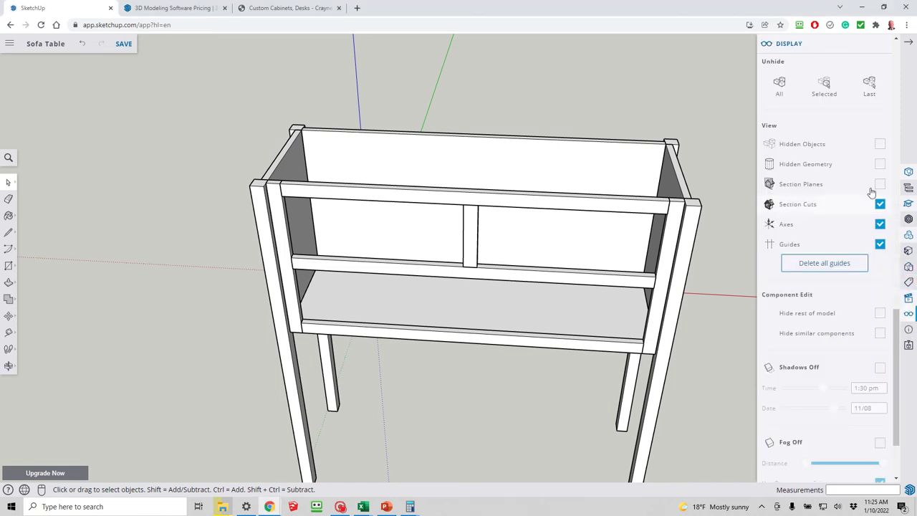
click(879, 144)
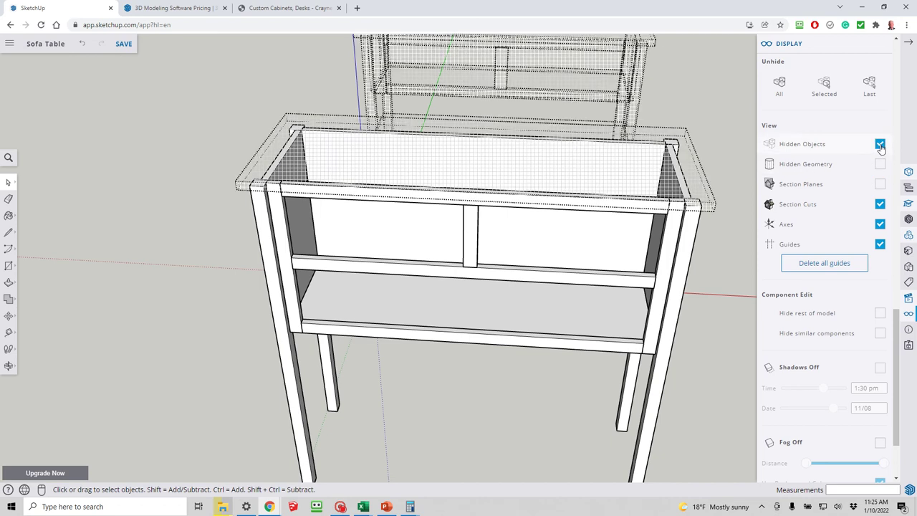
middle_drag(687, 143, 508, 210)
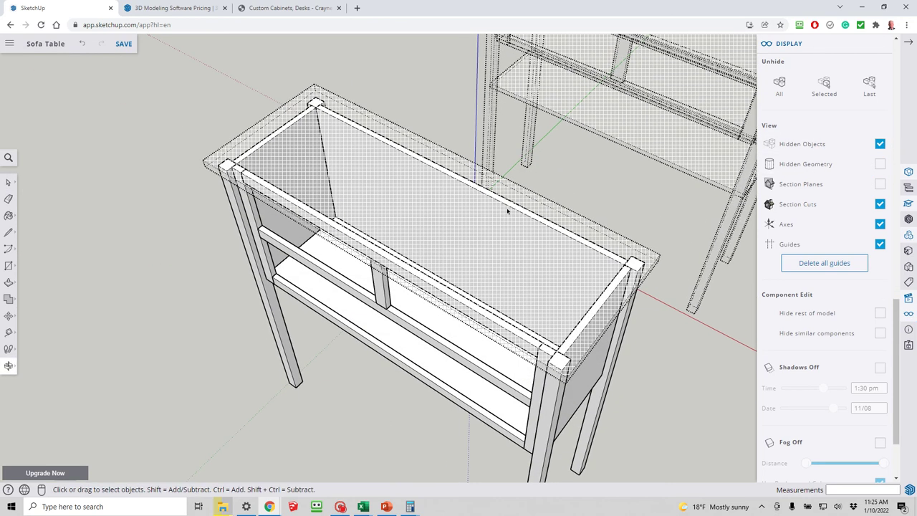
click(396, 203)
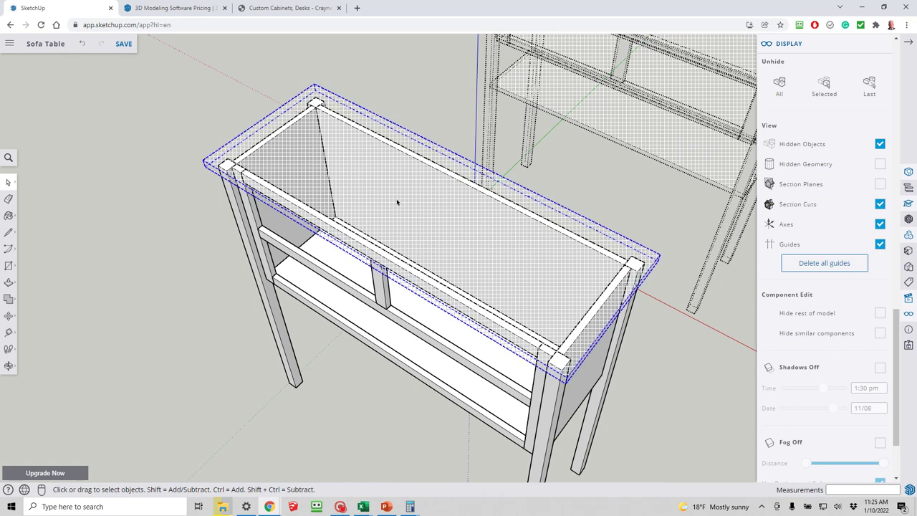
right_click(396, 202)
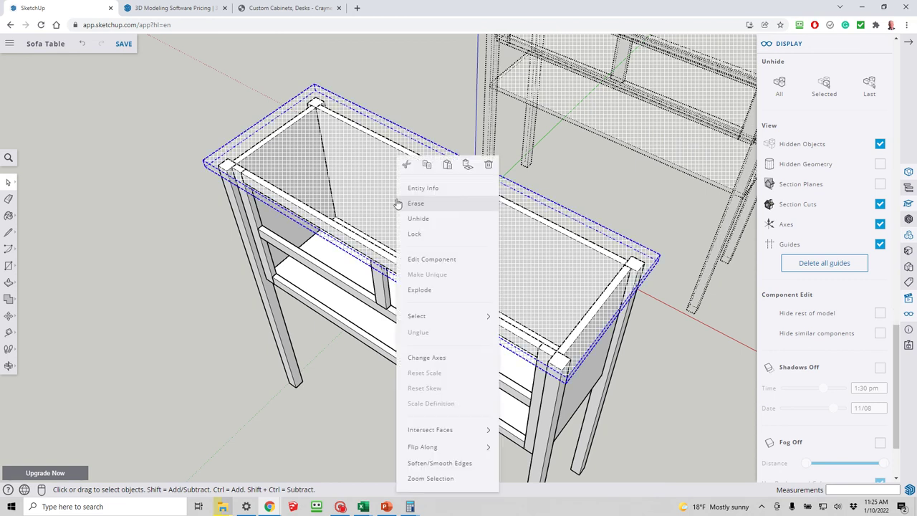
click(420, 221)
middle_drag(420, 225, 420, 190)
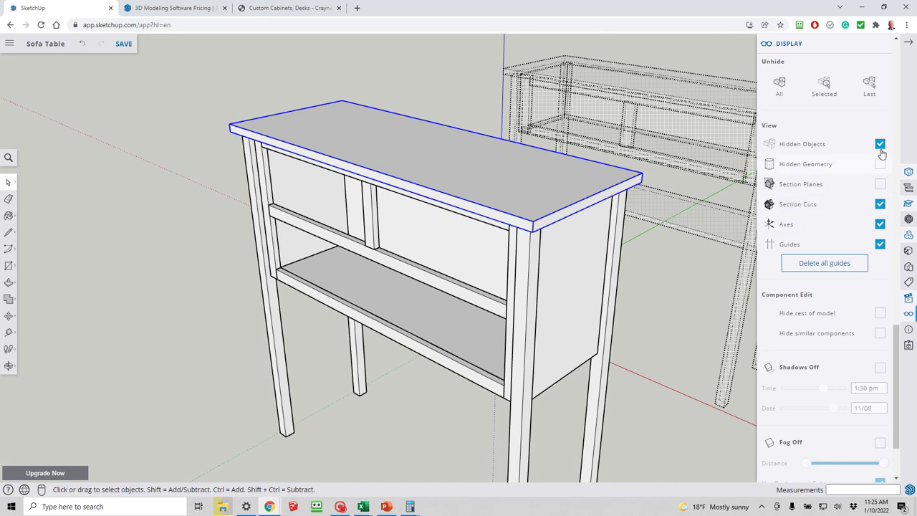
- Turn off hidden-object display, save the Sofa Table model, and select the whole table
click(880, 143)
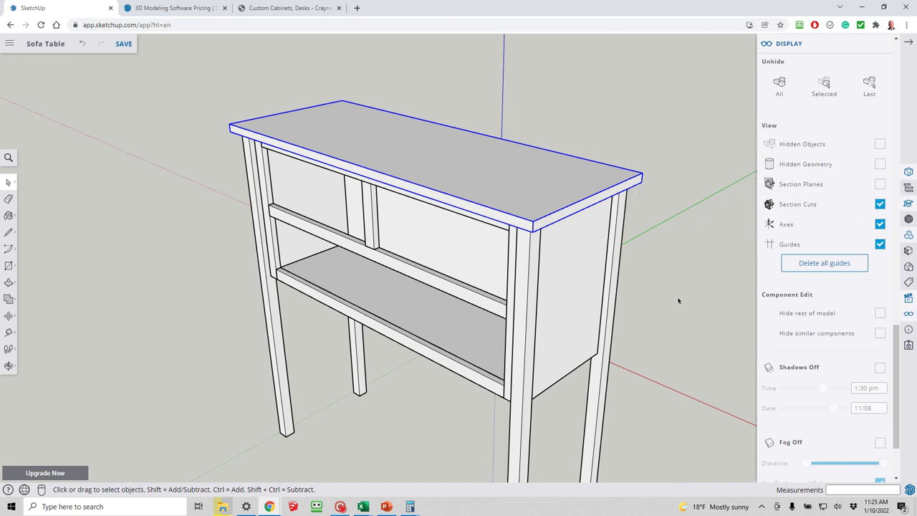
middle_drag(678, 301, 619, 381)
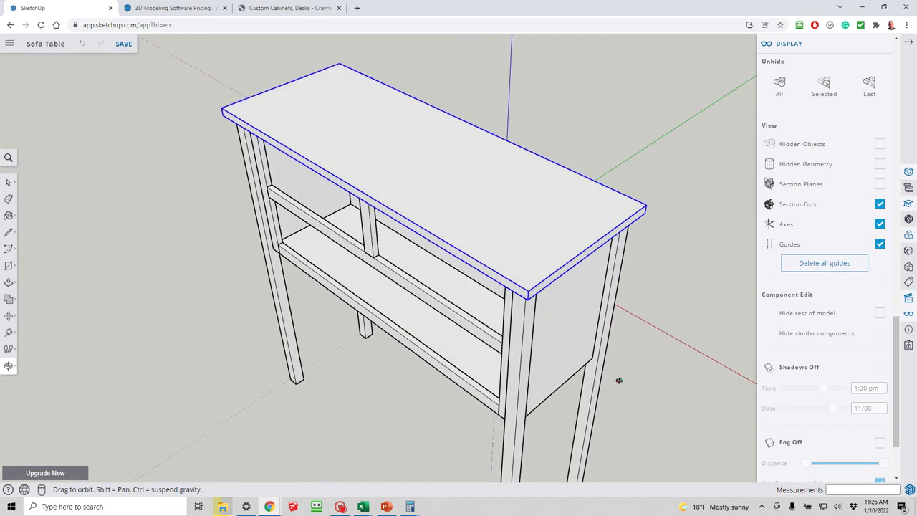
click(315, 393)
middle_drag(315, 393, 332, 321)
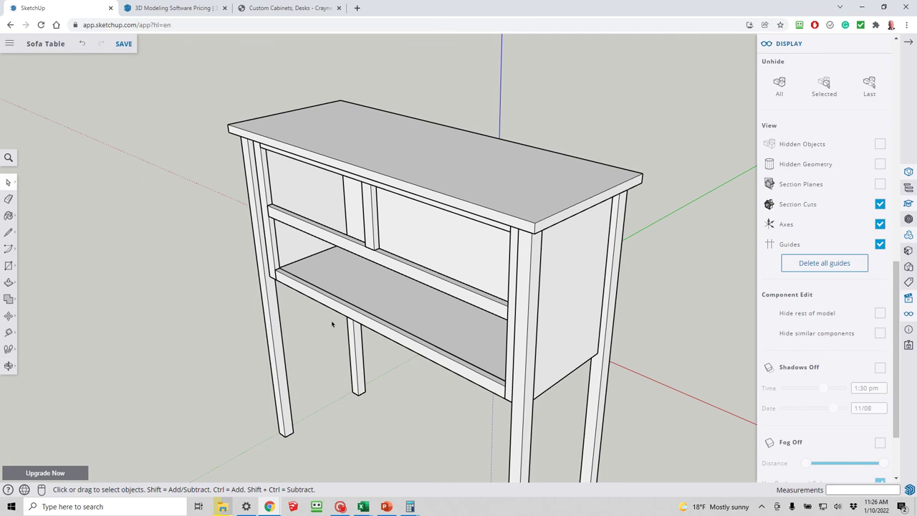
scroll(332, 322, down, 3)
middle_drag(367, 376, 436, 322)
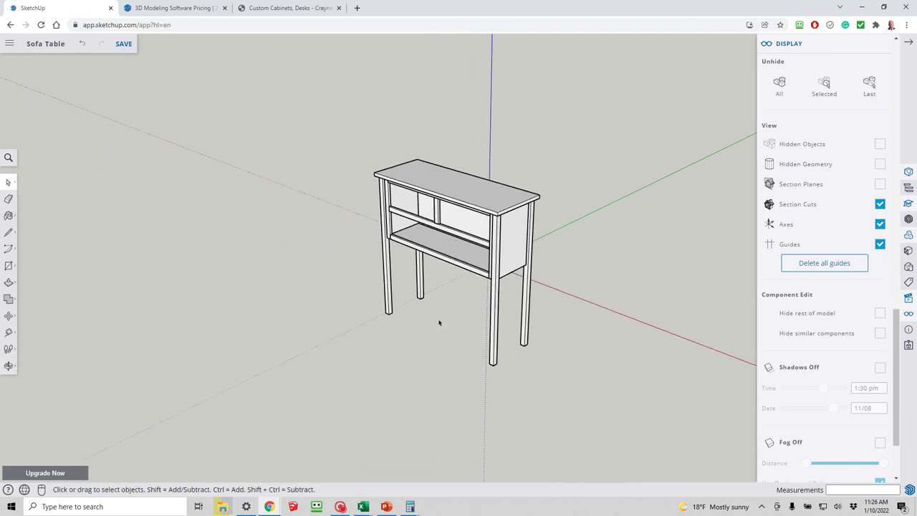
middle_drag(505, 315, 440, 321)
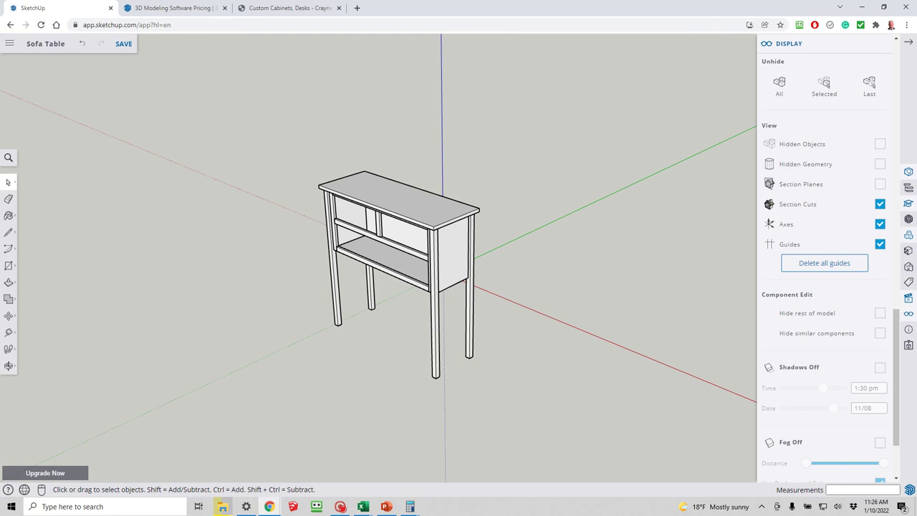
click(116, 48)
drag(504, 383, 265, 141)
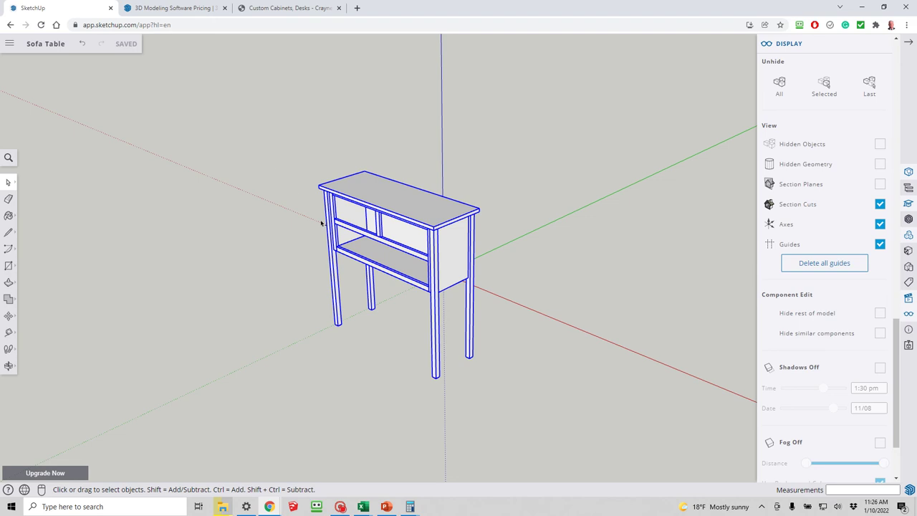
- Copy and paste the whole sofa table, placing the duplicate away from the original
key(ctrl+c)
key(ctrl+v)
scroll(451, 236, down, 5)
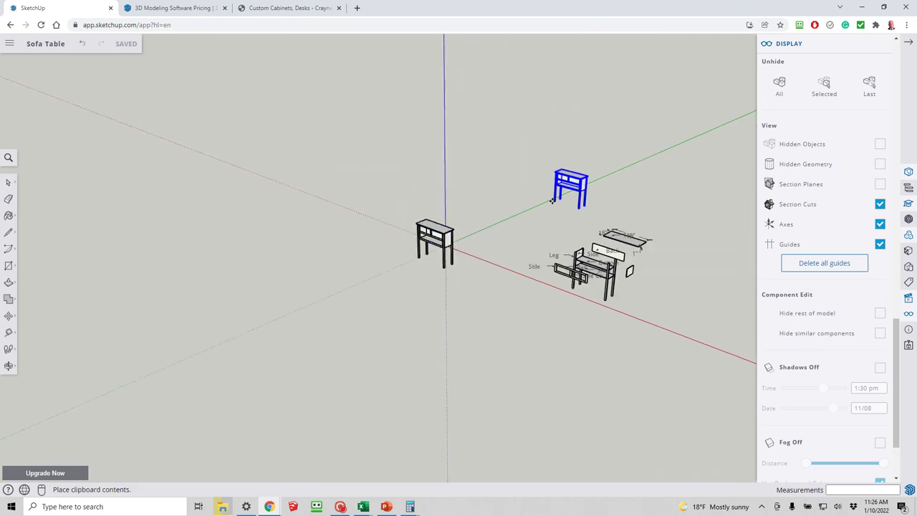
click(563, 202)
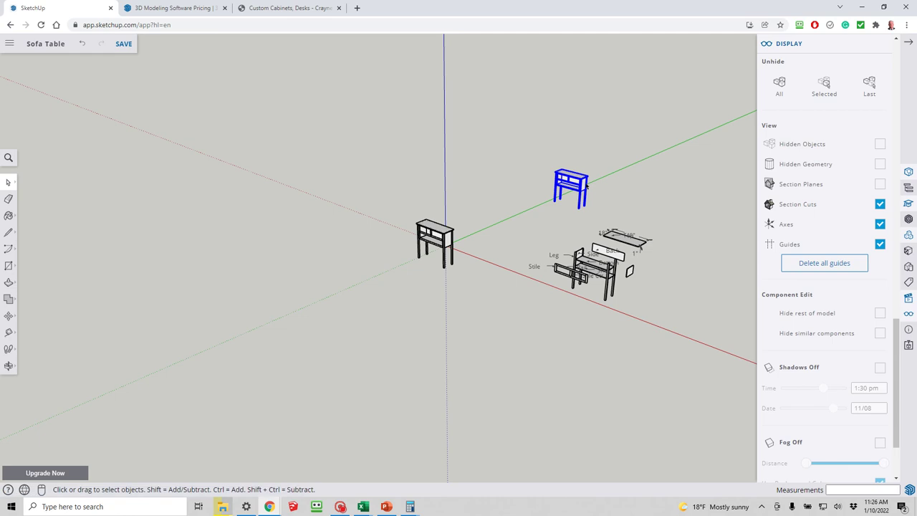
scroll(593, 179, up, 3)
middle_drag(593, 180, 416, 280)
scroll(501, 229, down, 5)
scroll(371, 262, up, 6)
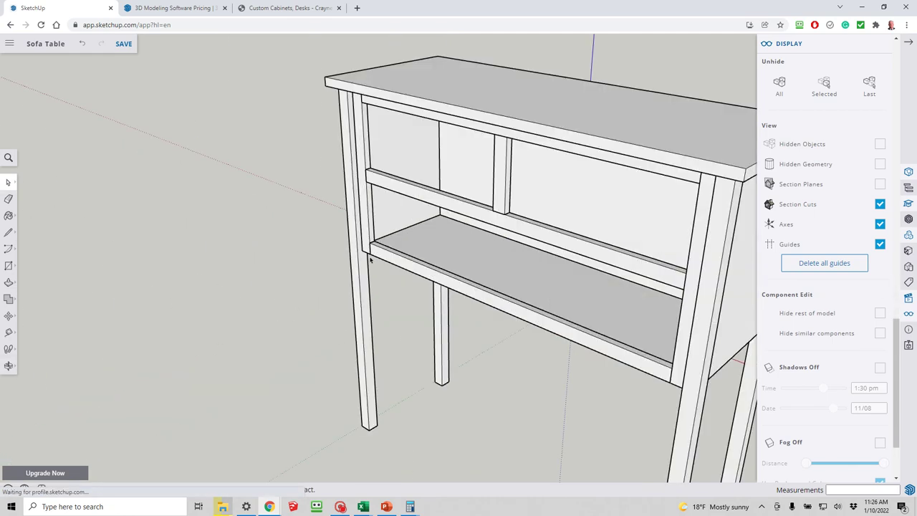
scroll(443, 272, down, 3)
middle_drag(444, 272, 420, 250)
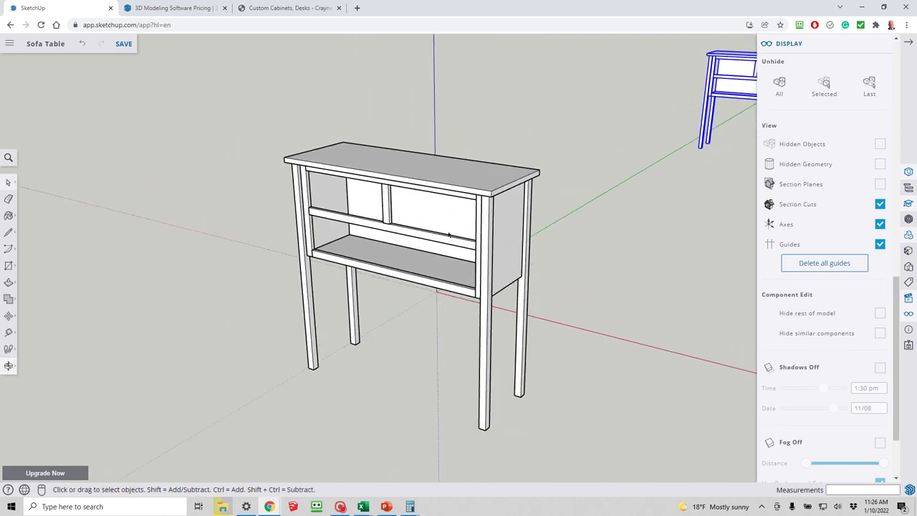
scroll(421, 250, up, 3)
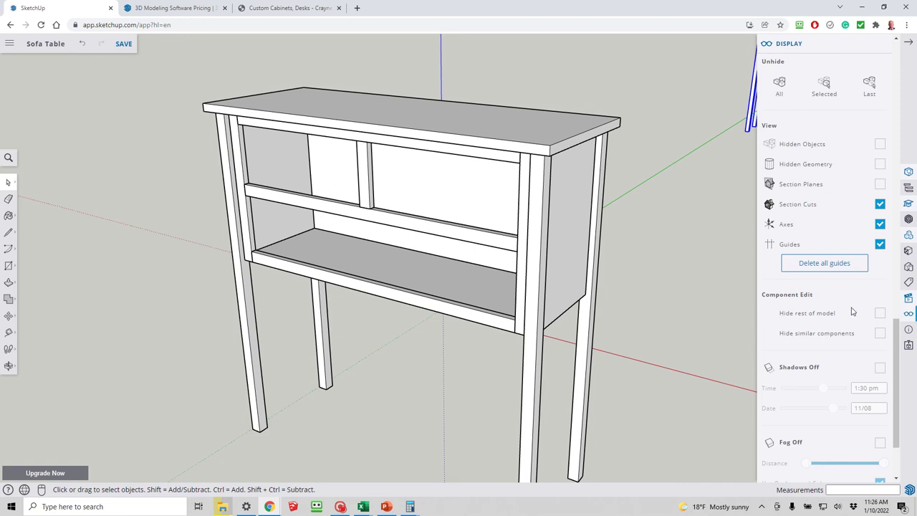
- Add a new scene from the current view and rename it ISO2
click(908, 300)
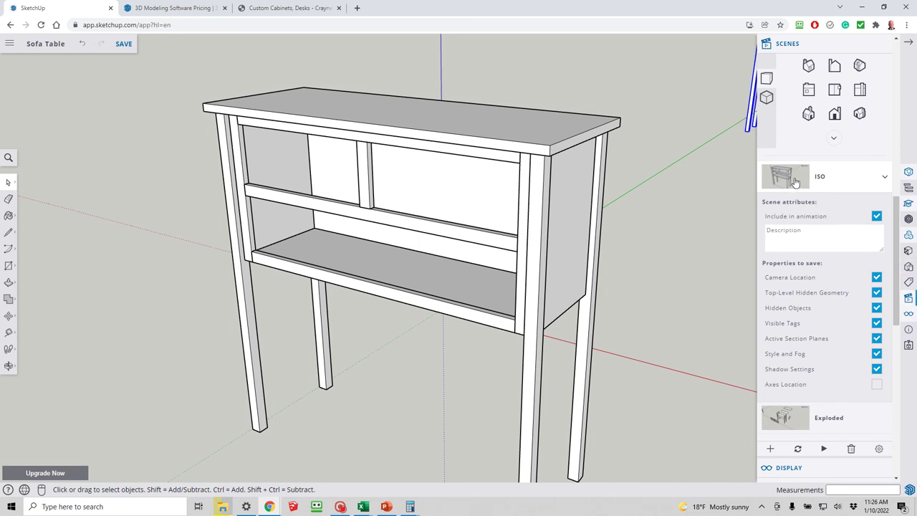
click(771, 448)
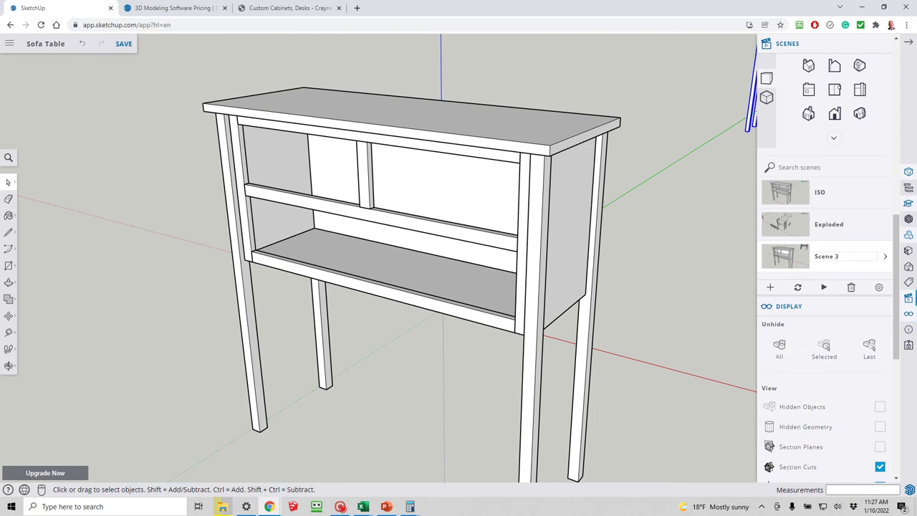
double_click(846, 256)
key(BackSpace)
key(Return)
- Preview the Exploded scene, then return to the ISO2 view of the table
click(792, 229)
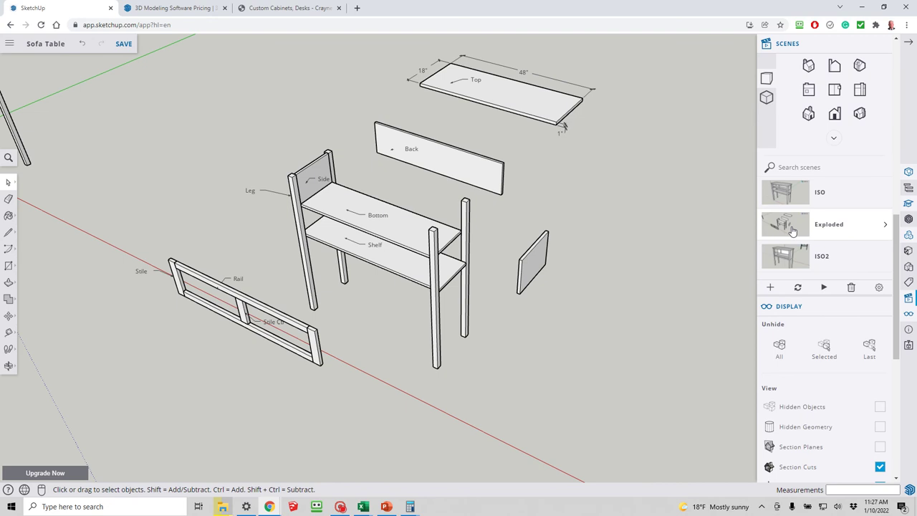
click(787, 256)
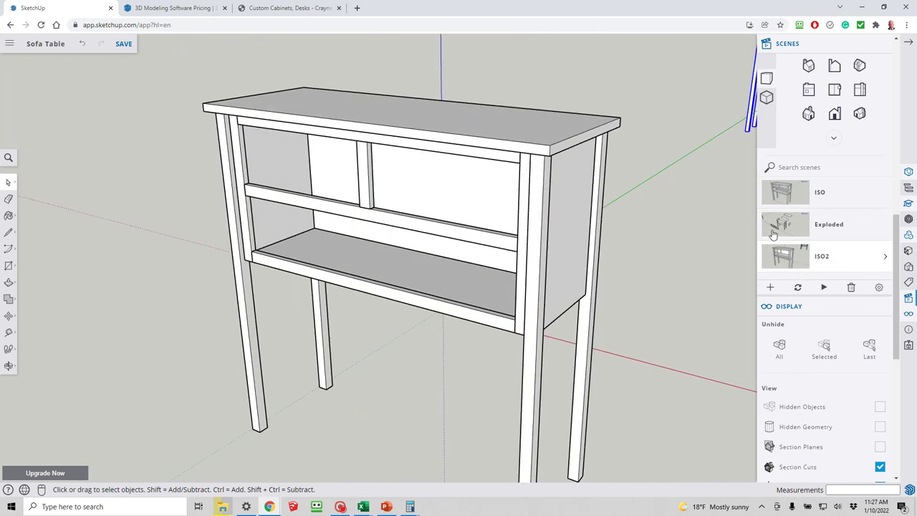
middle_drag(630, 172, 501, 233)
middle_drag(534, 256, 484, 276)
scroll(484, 276, up, 3)
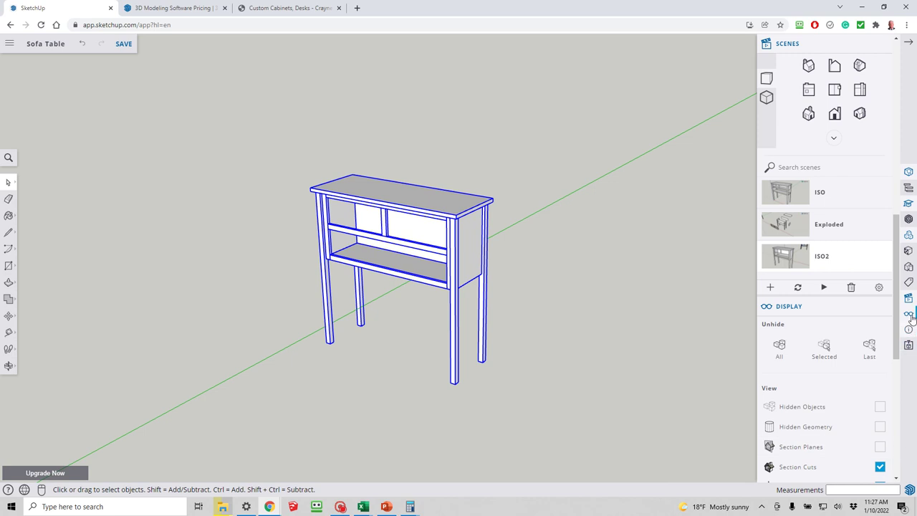
- Add a fourth scene and rename it Exploded2
click(774, 290)
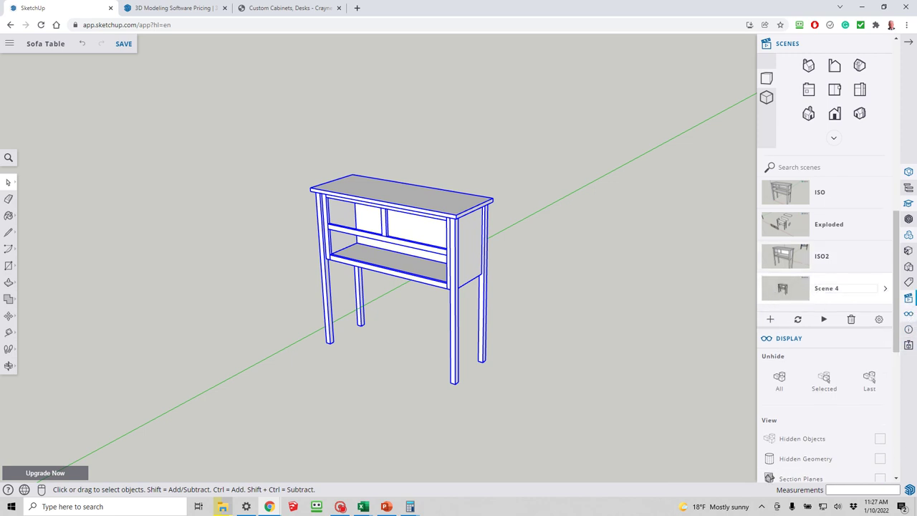
double_click(825, 288)
text(Explodedd)
key(Return)
click(501, 235)
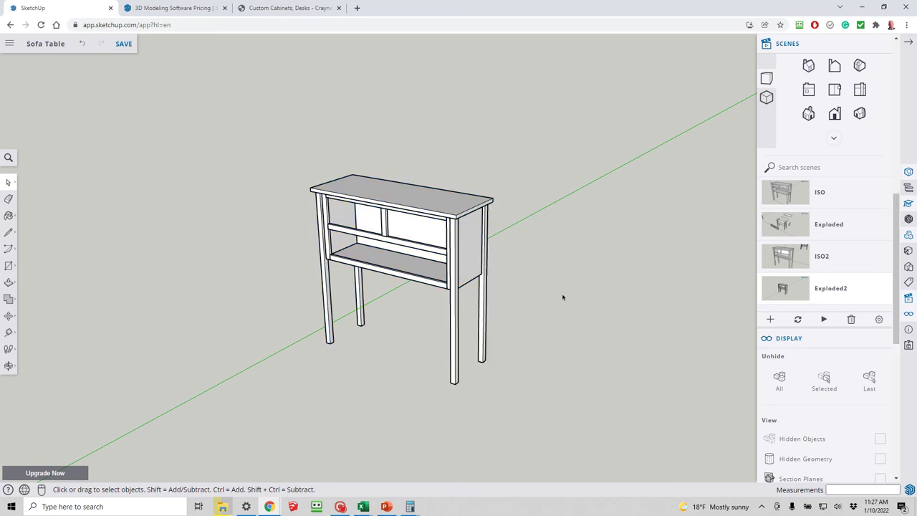
middle_drag(587, 324, 571, 343)
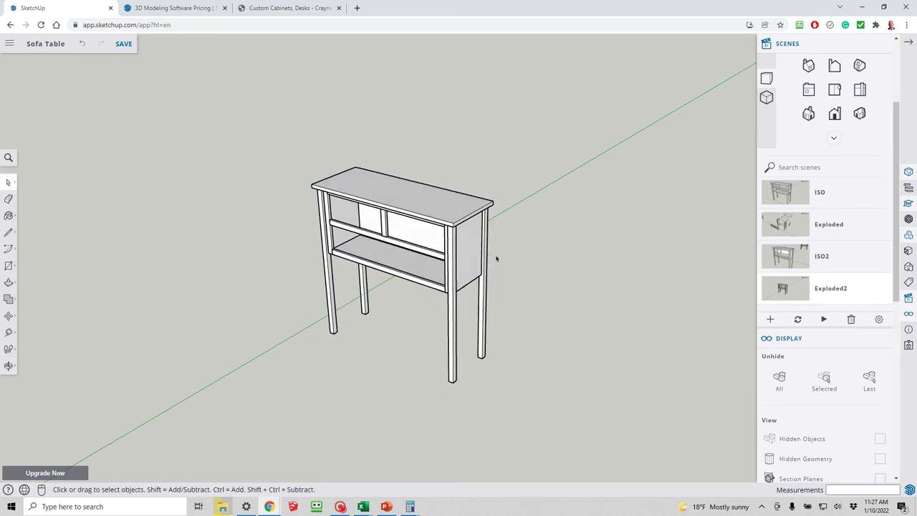
- Move the tabletop back along the green axis and the right side panel out to the right
click(416, 198)
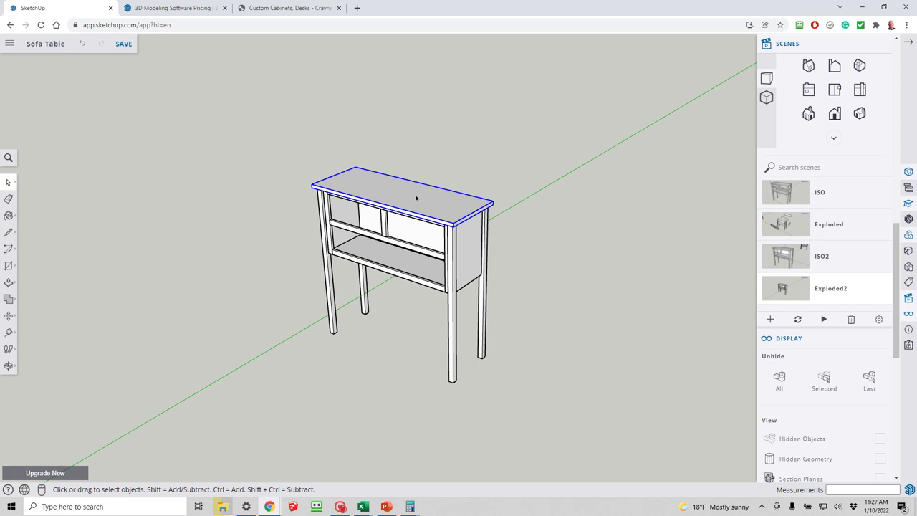
key(m)
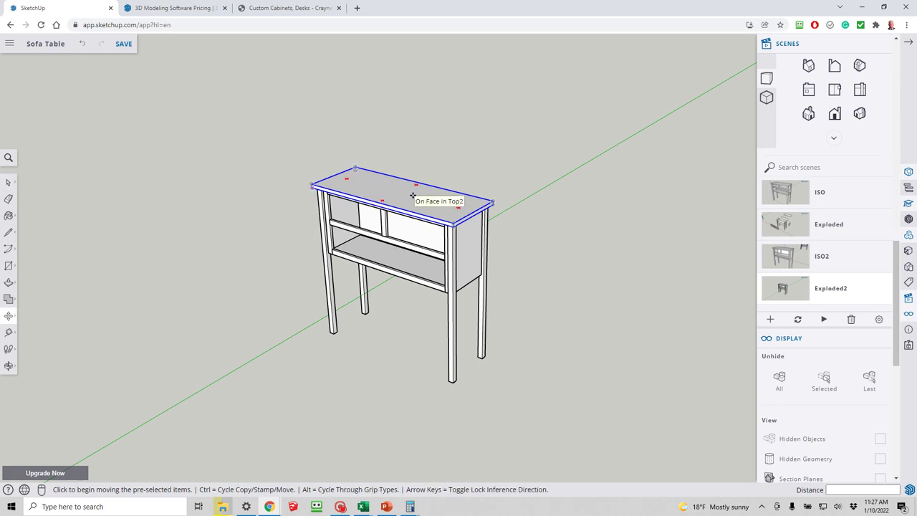
click(415, 198)
click(508, 146)
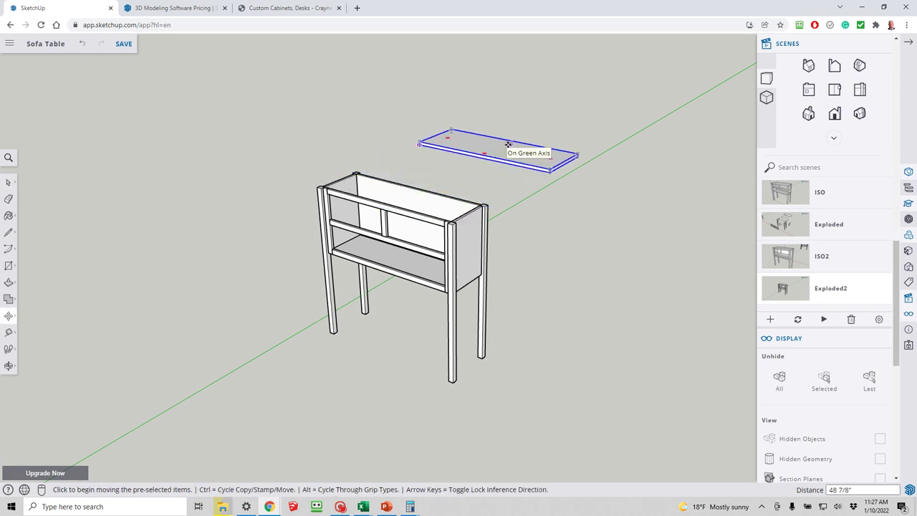
key(space)
click(465, 235)
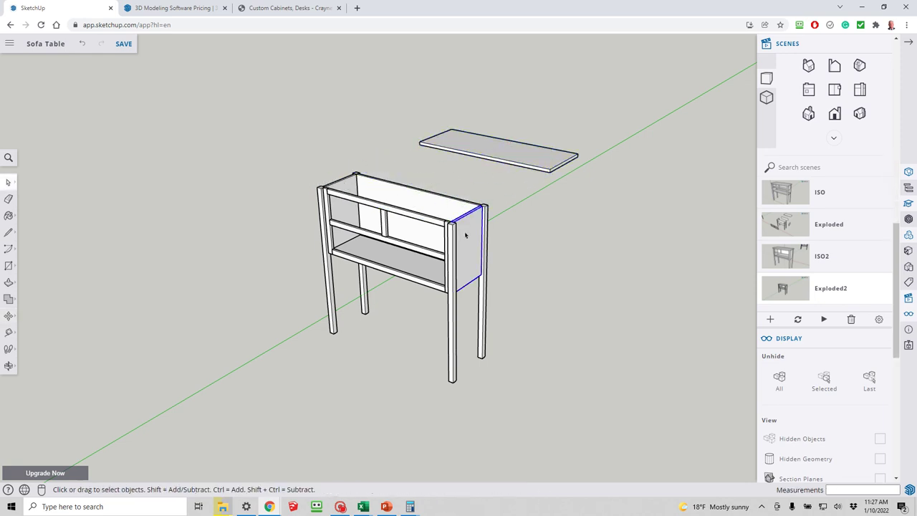
key(m)
click(465, 234)
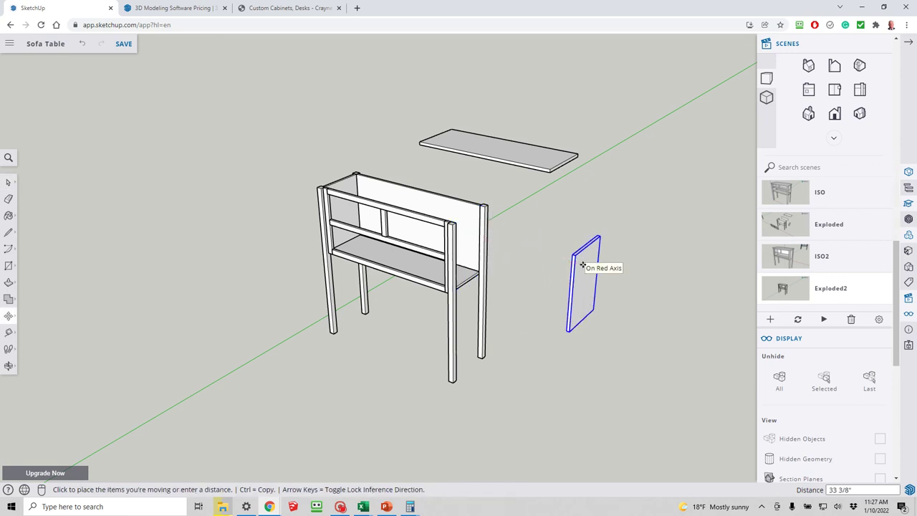
click(582, 266)
key(space)
- Move the back panel up behind the frame and the left side panel out to the left
click(421, 200)
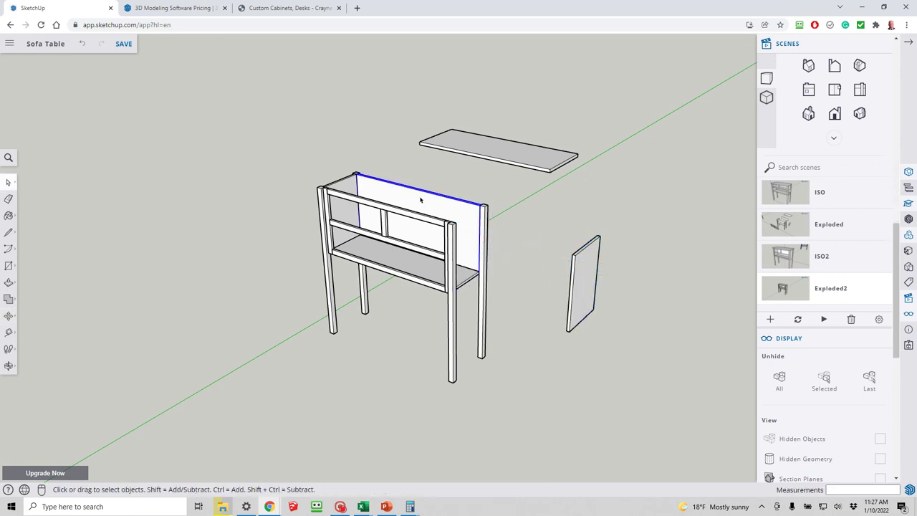
key(m)
click(421, 197)
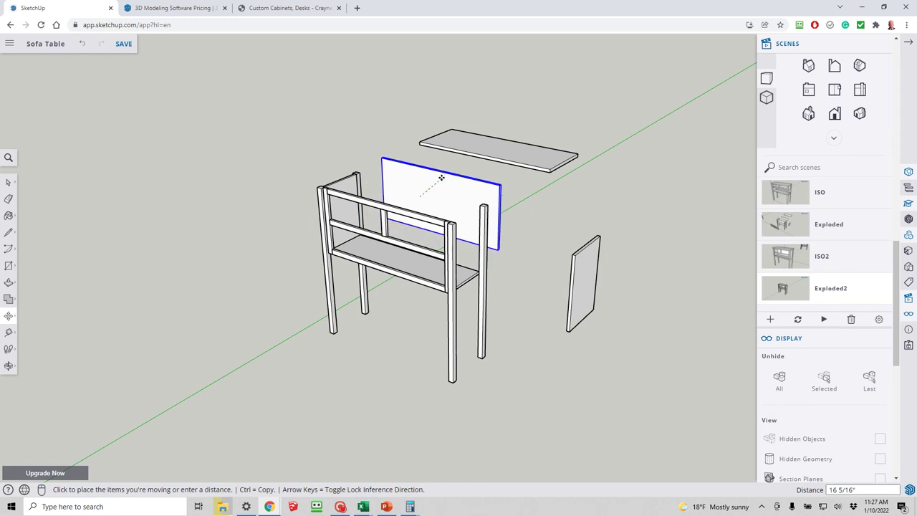
click(441, 177)
key(space)
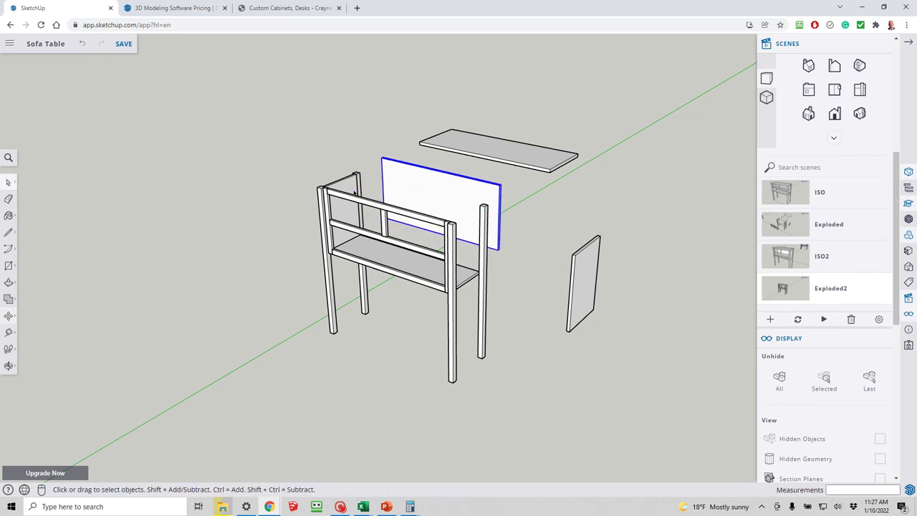
click(353, 190)
key(m)
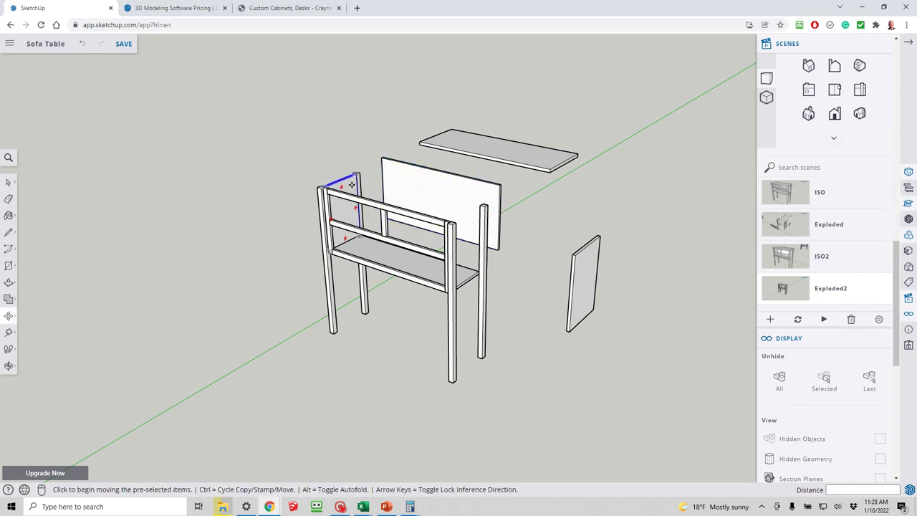
click(352, 185)
click(312, 168)
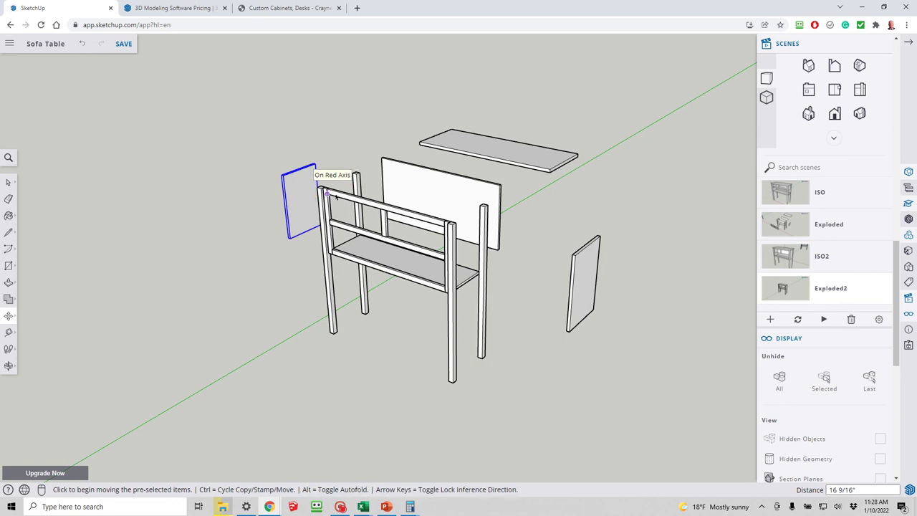
key(space)
- Group the front rails and left stile into a single front frame
click(355, 222)
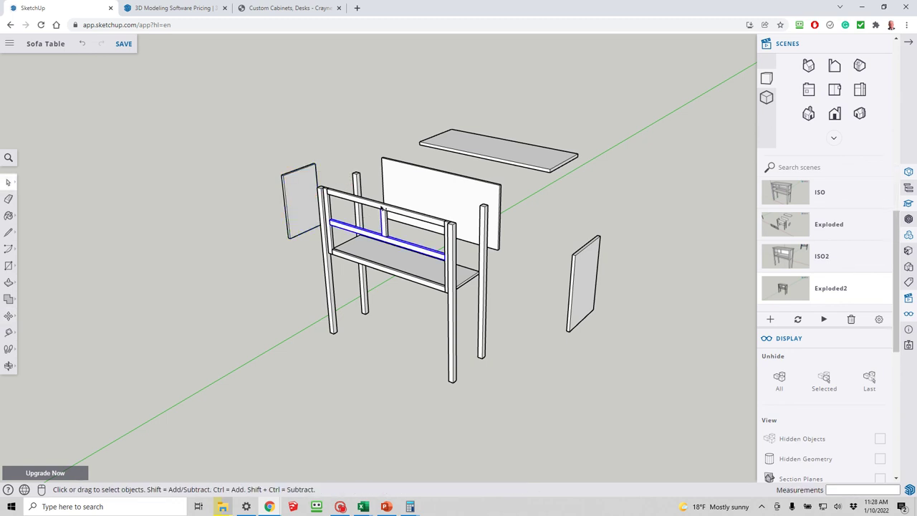
shift+click(381, 208)
shift+click(331, 215)
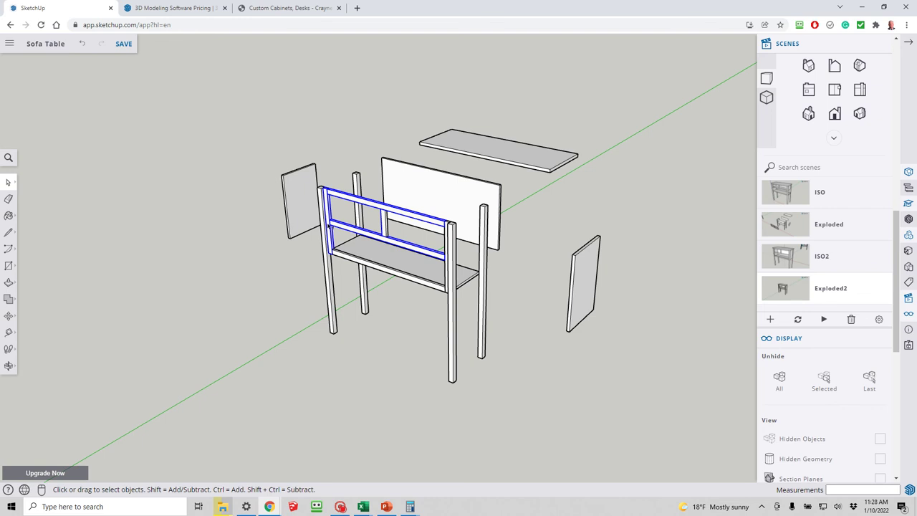
shift+click(354, 256)
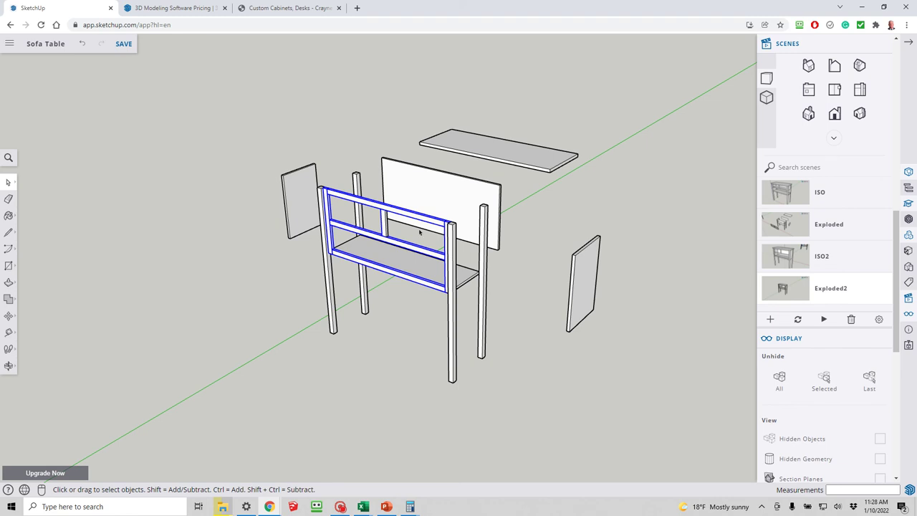
right_click(389, 209)
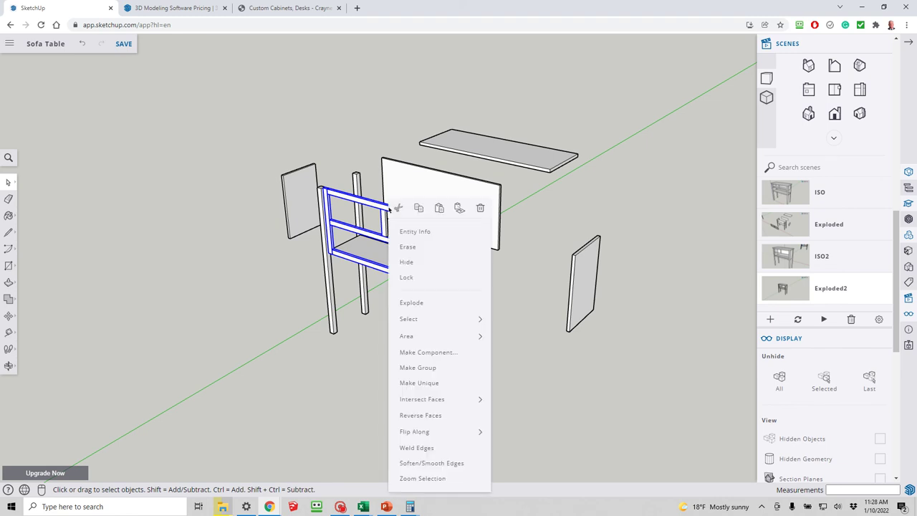
click(409, 368)
click(408, 288)
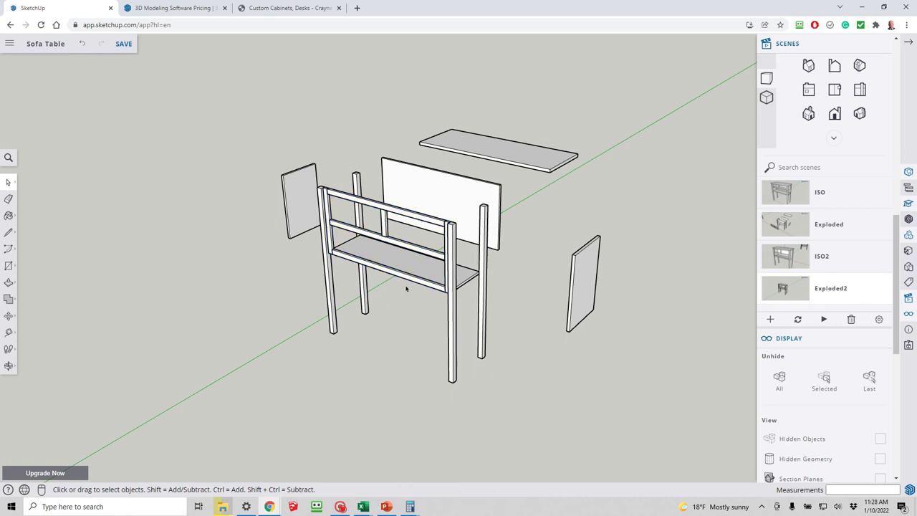
click(372, 206)
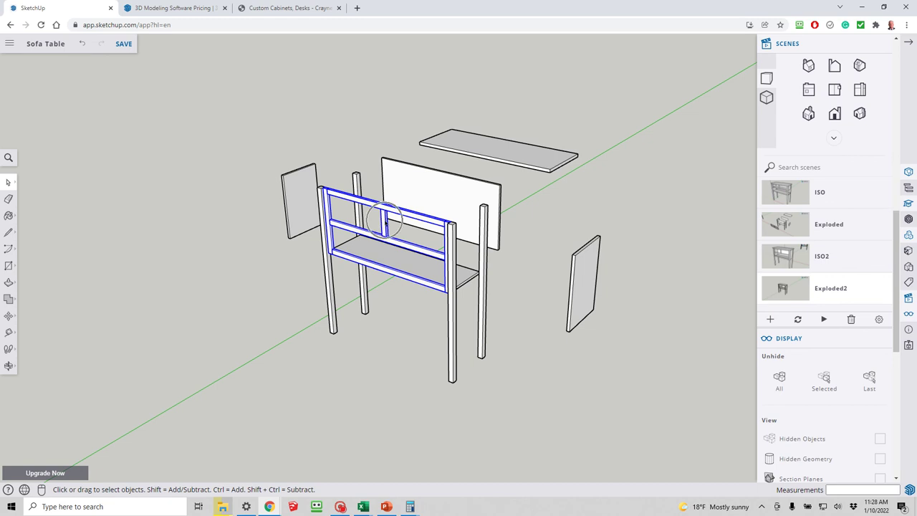
right_click(385, 224)
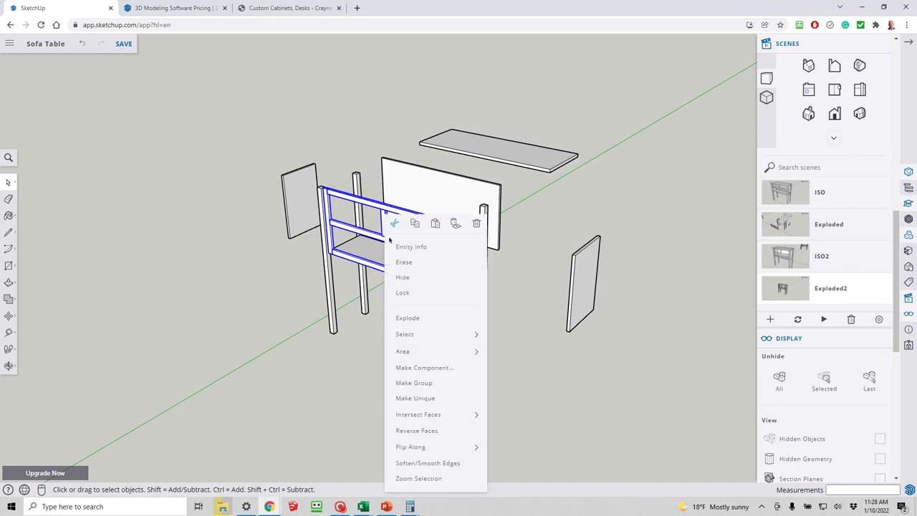
click(414, 383)
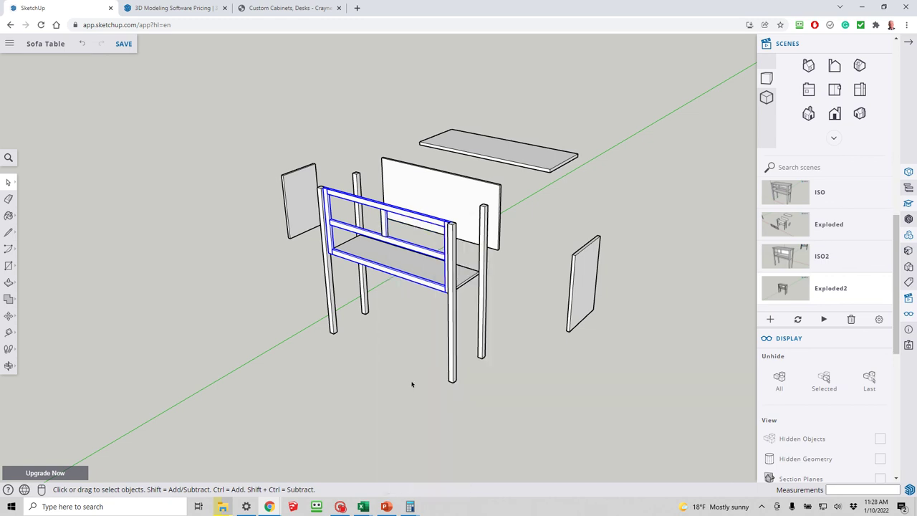
- Move the grouped front frame out to the front-left of the table
key(m)
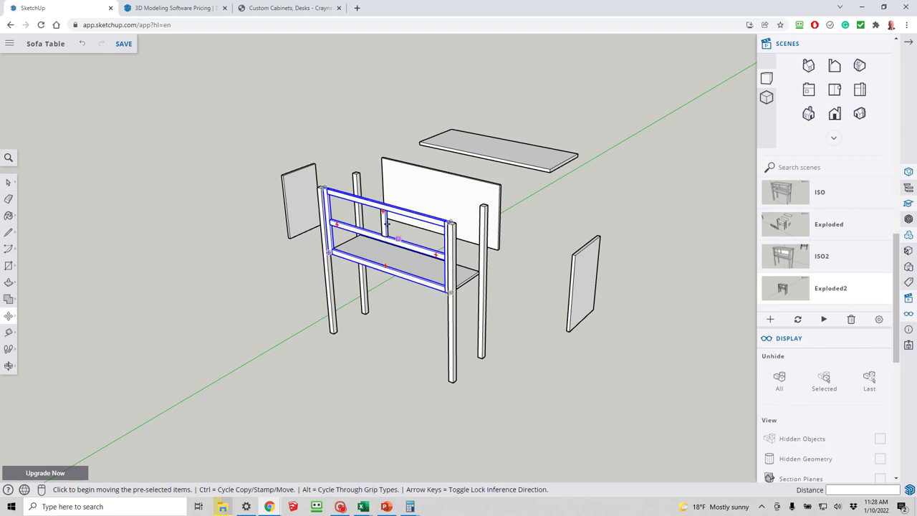
click(379, 216)
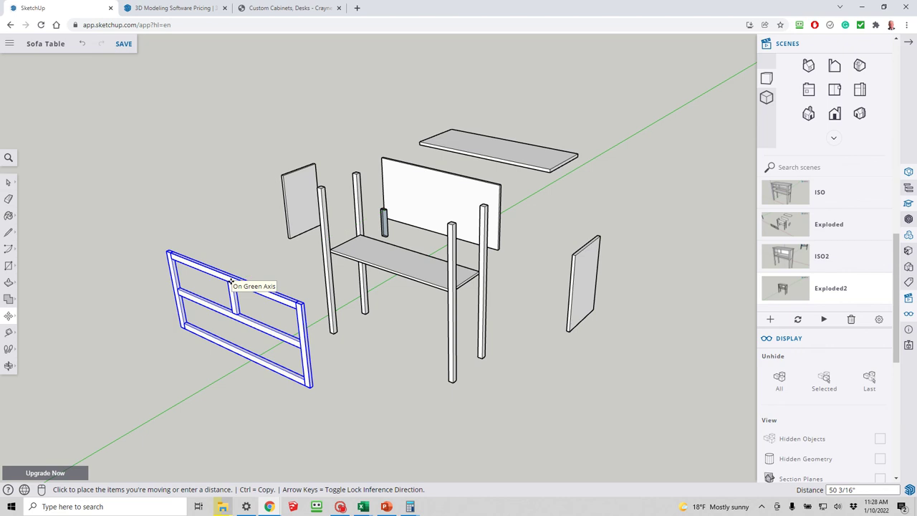
click(231, 281)
key(space)
click(384, 224)
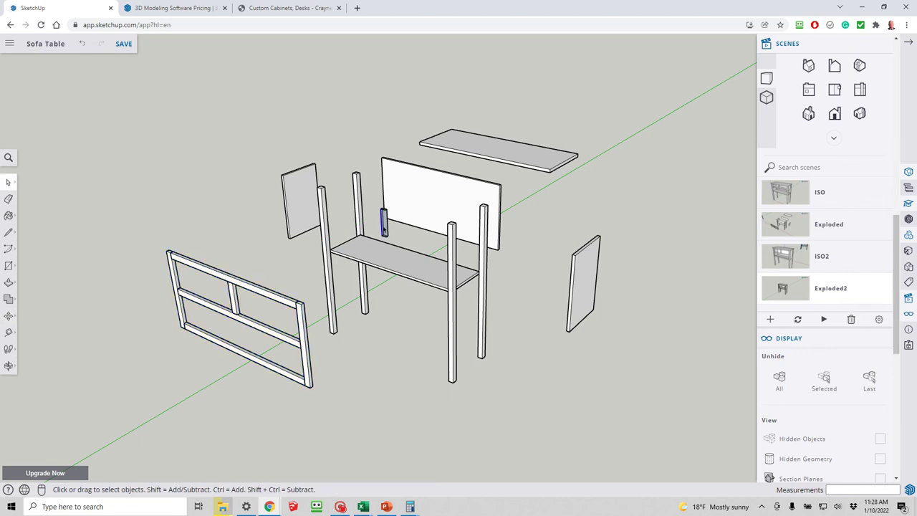
- Delete the small upright block in front of the back panel, then return to the Exploded2 scene
scroll(384, 223, up, 5)
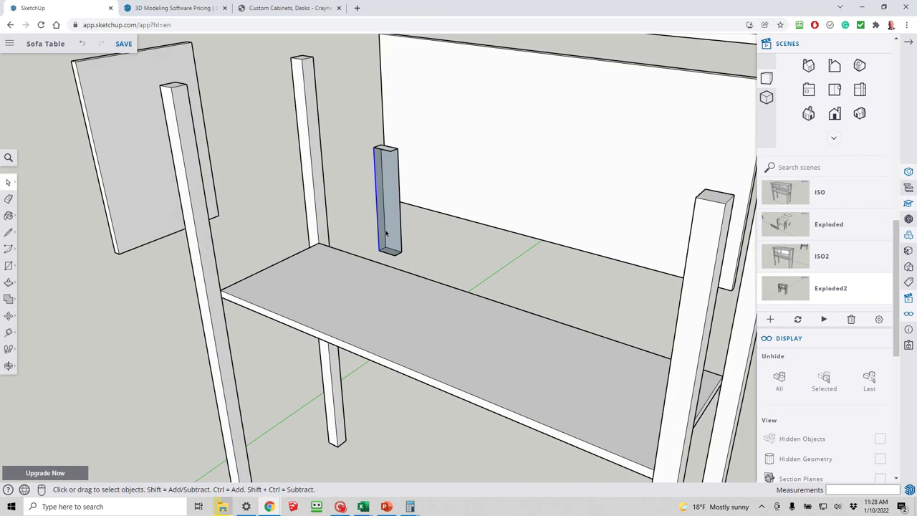
scroll(389, 231, down, 5)
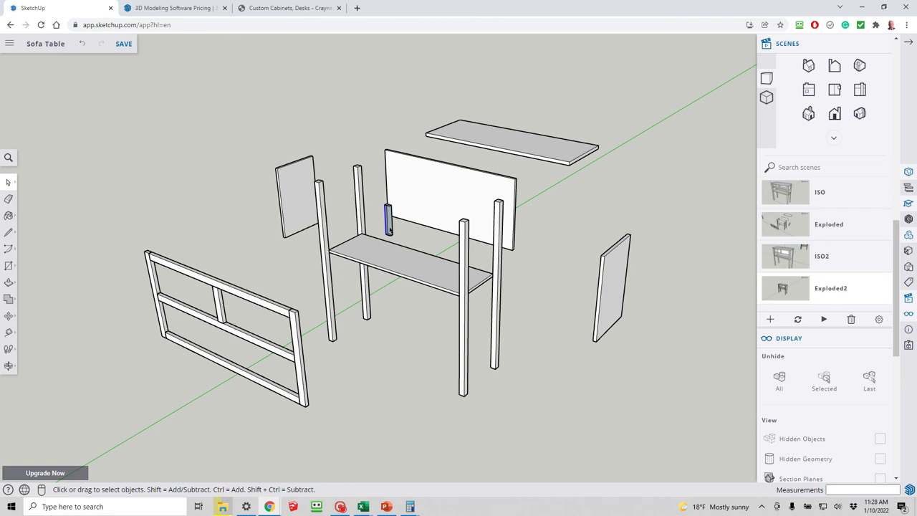
scroll(392, 231, up, 3)
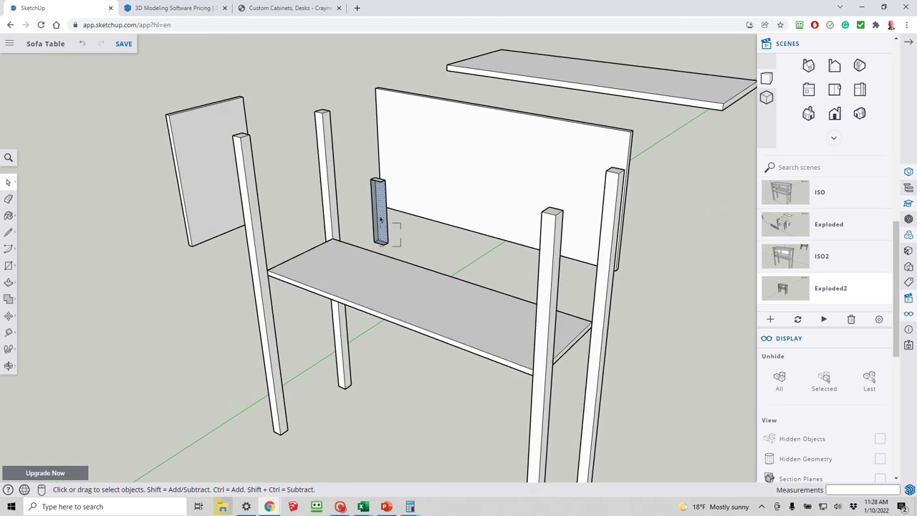
shift+click(406, 172)
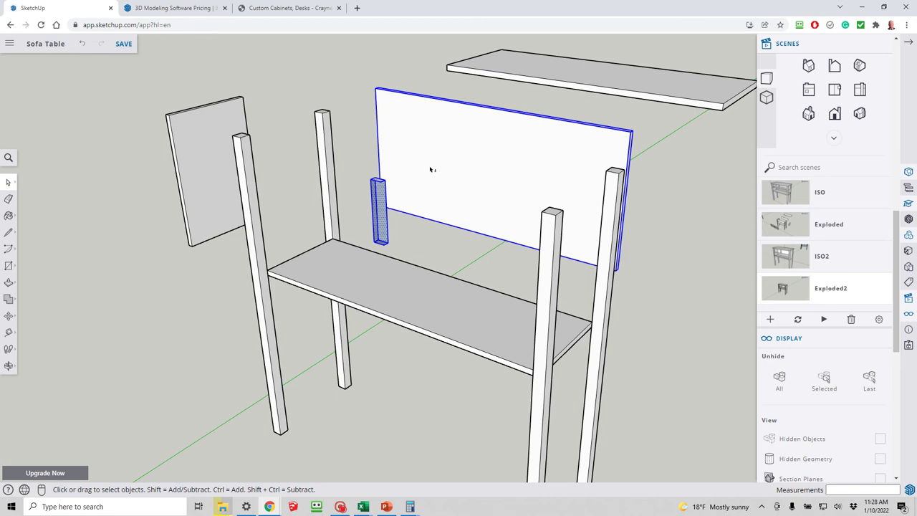
shift+click(432, 170)
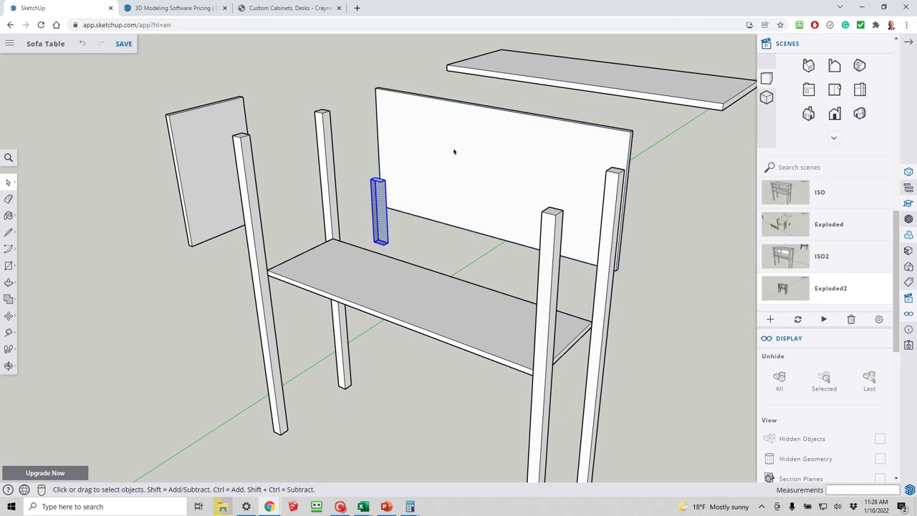
key(Delete)
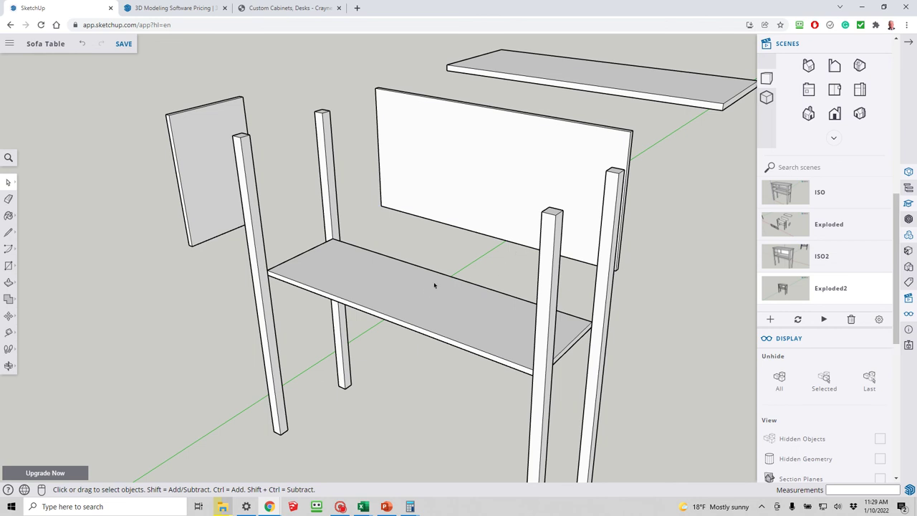
scroll(405, 335, down, 3)
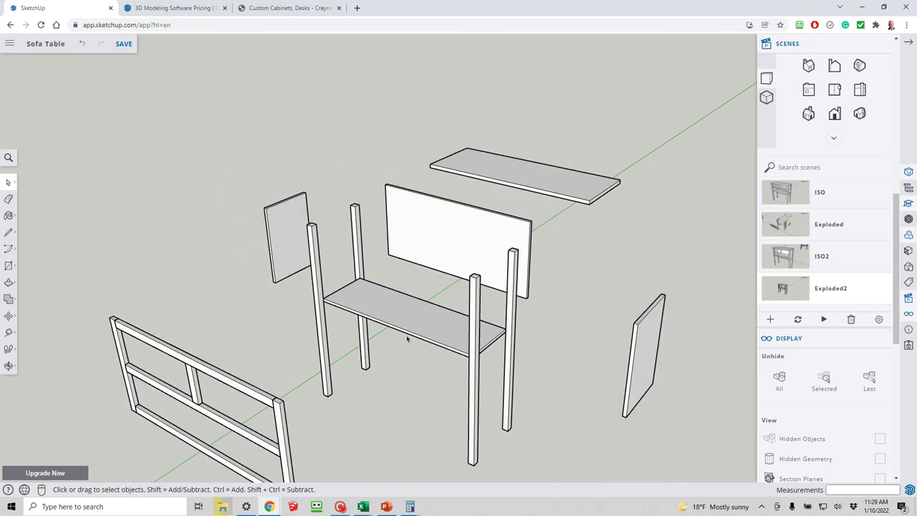
click(799, 296)
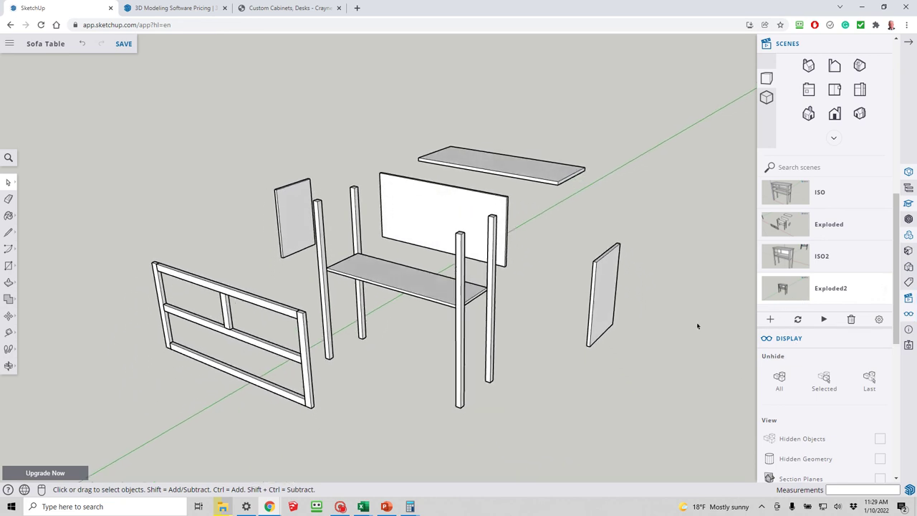
- Add Top2 and Back2 text labels to the tabletop and back panel
click(9, 335)
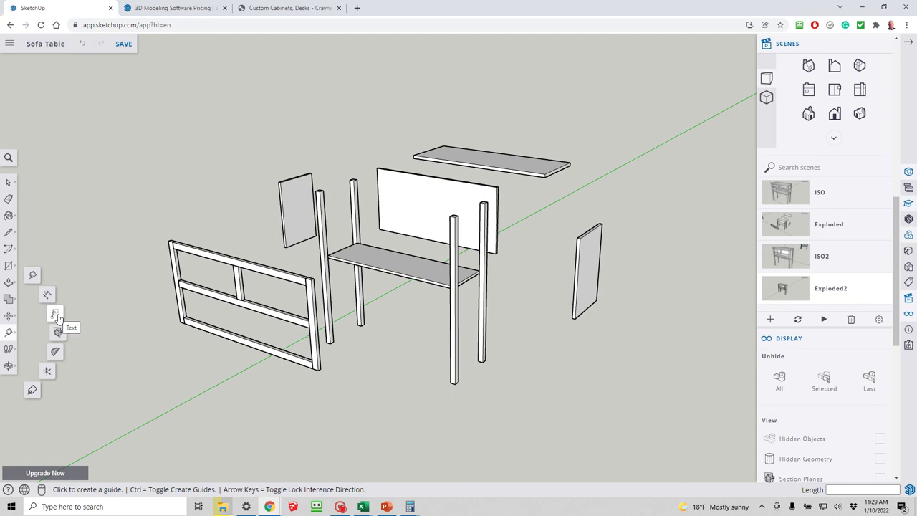
click(55, 314)
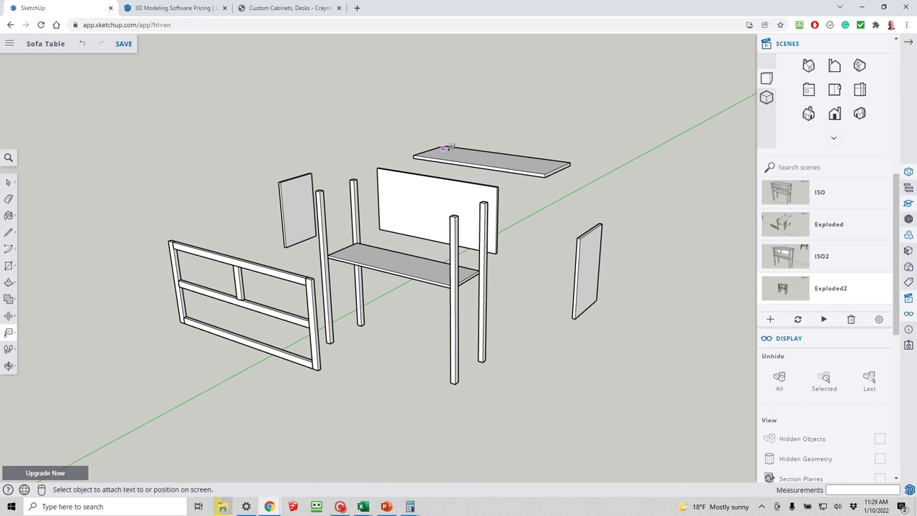
click(445, 149)
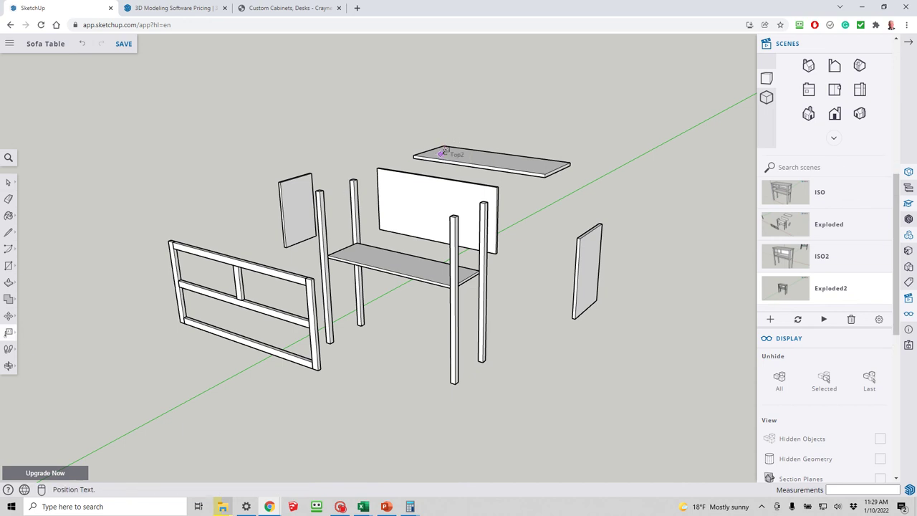
click(450, 150)
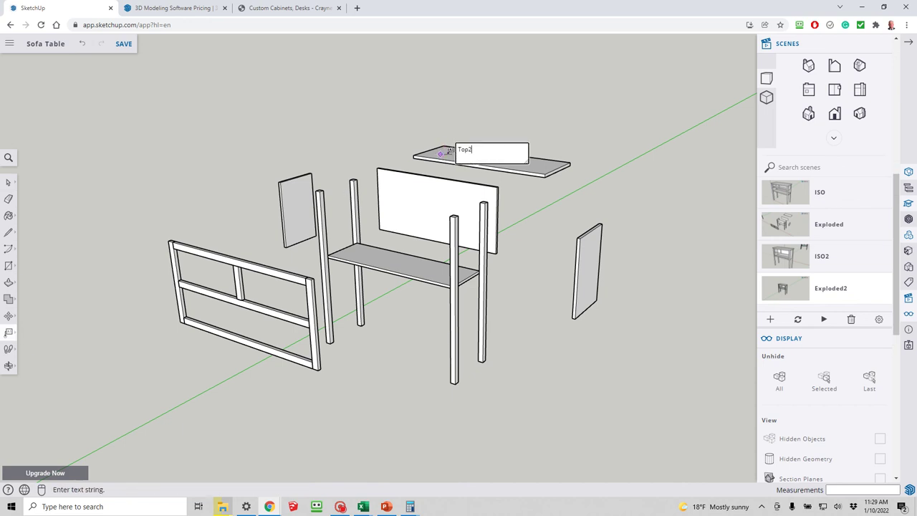
key(Escape)
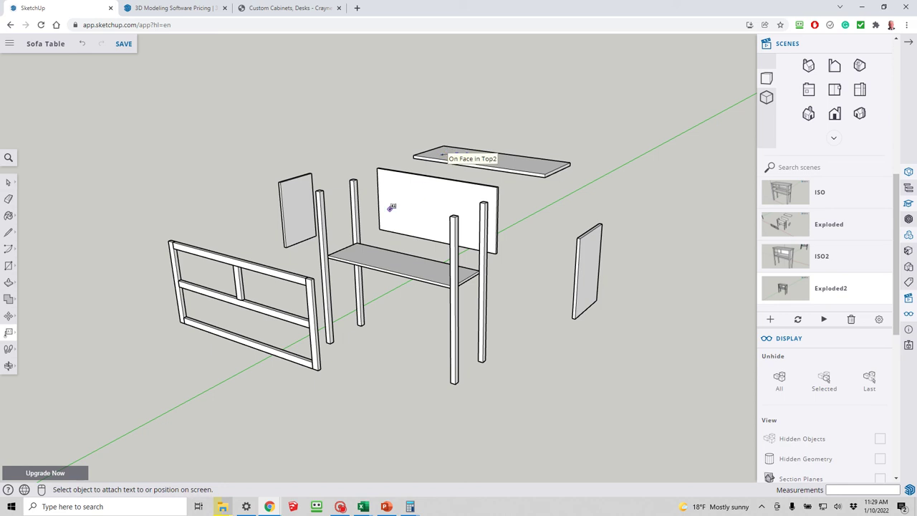
click(388, 208)
click(403, 199)
key(Return)
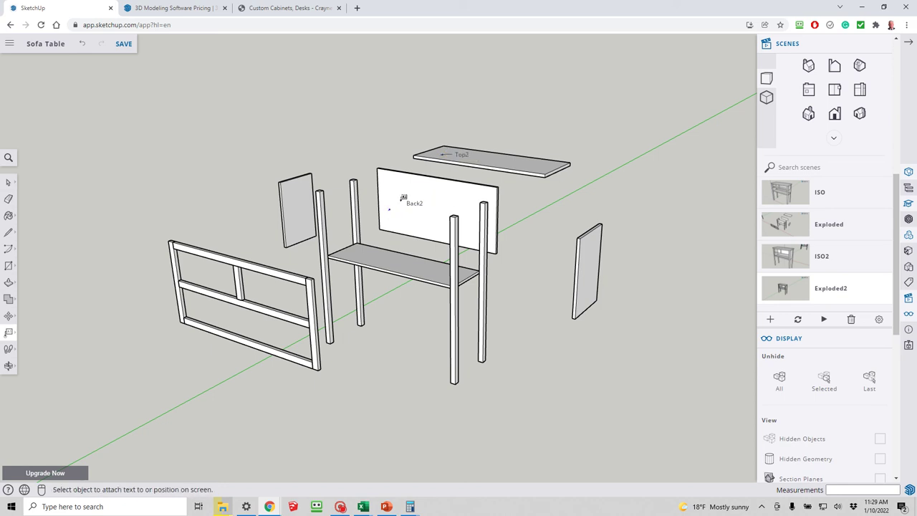
- Label the left side panel, the bottom shelf as Bottom2, and the front leg as Leg2
click(293, 209)
click(302, 198)
key(Return)
click(363, 259)
click(376, 253)
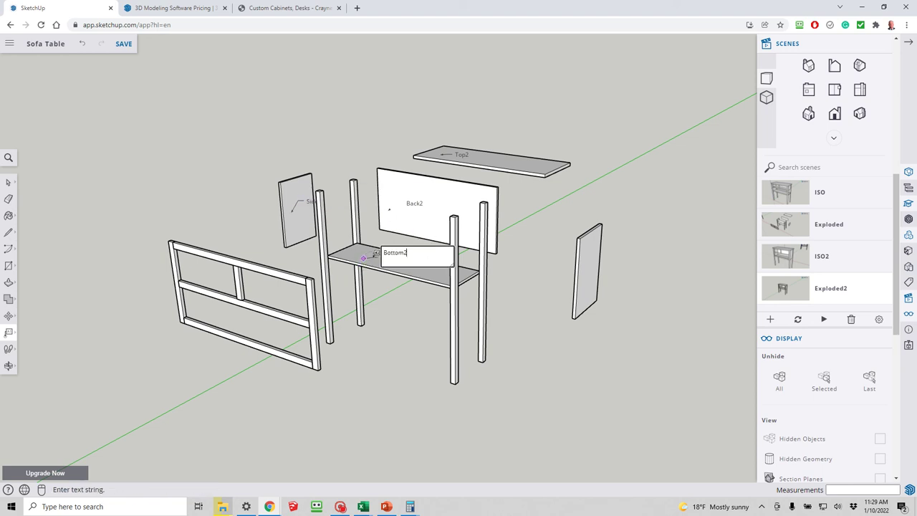
key(Return)
click(453, 351)
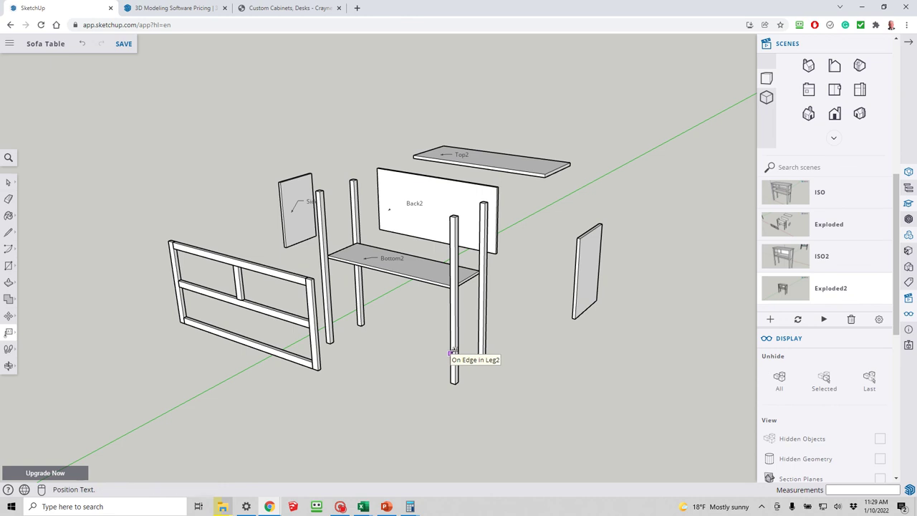
click(444, 348)
key(Return)
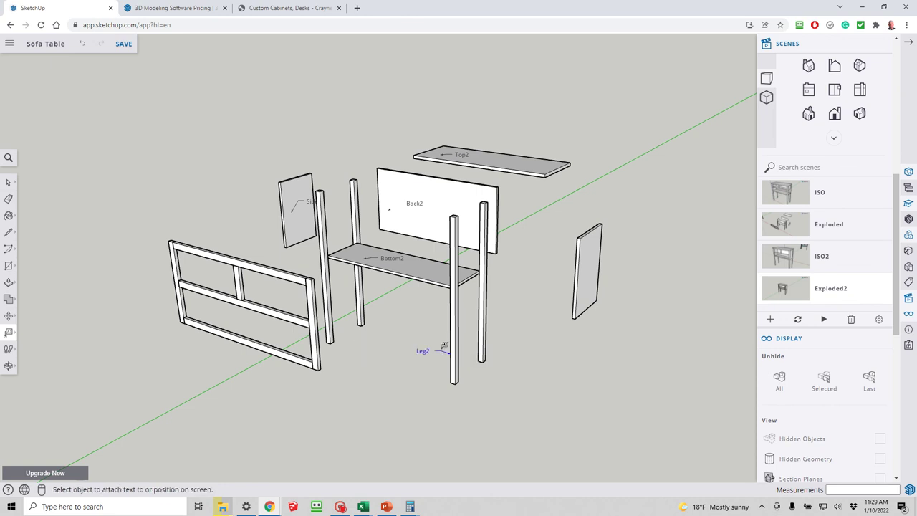
key(space)
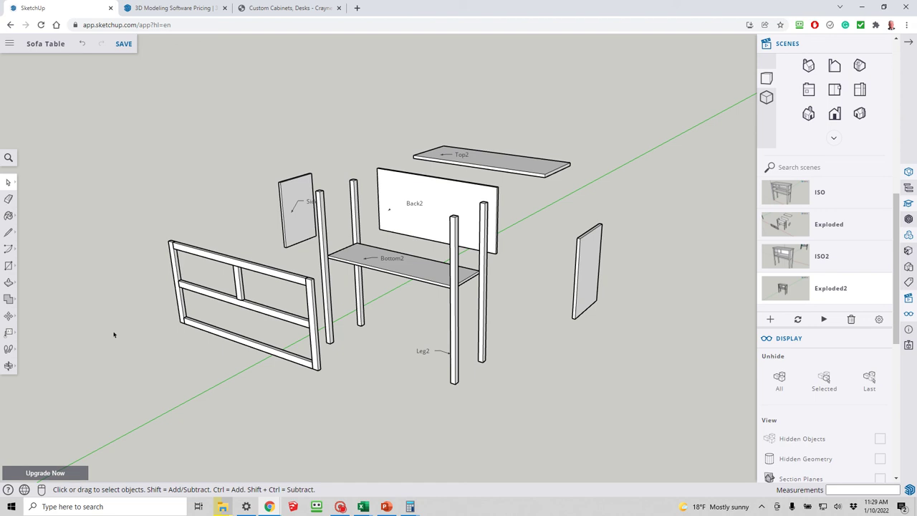
click(9, 333)
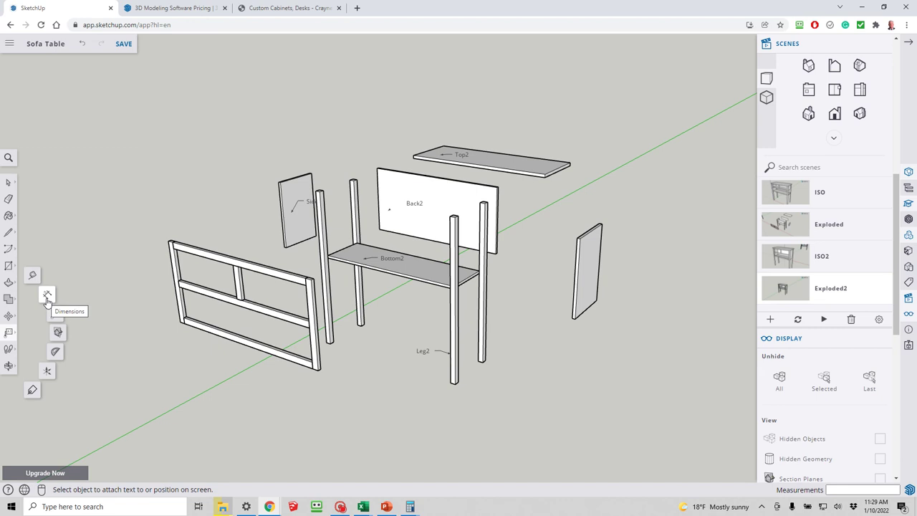
- Dimension Top2 with its 48" length and 18" depth
click(46, 295)
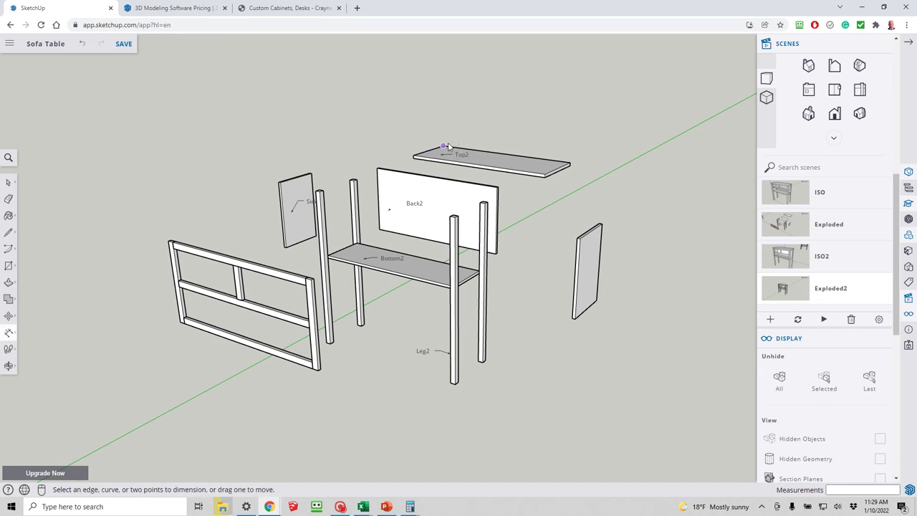
middle_drag(443, 146, 461, 144)
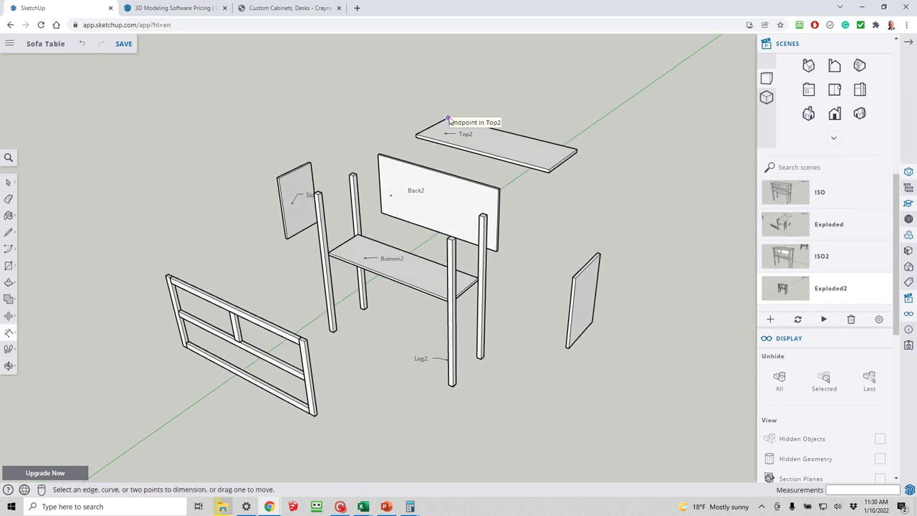
click(451, 121)
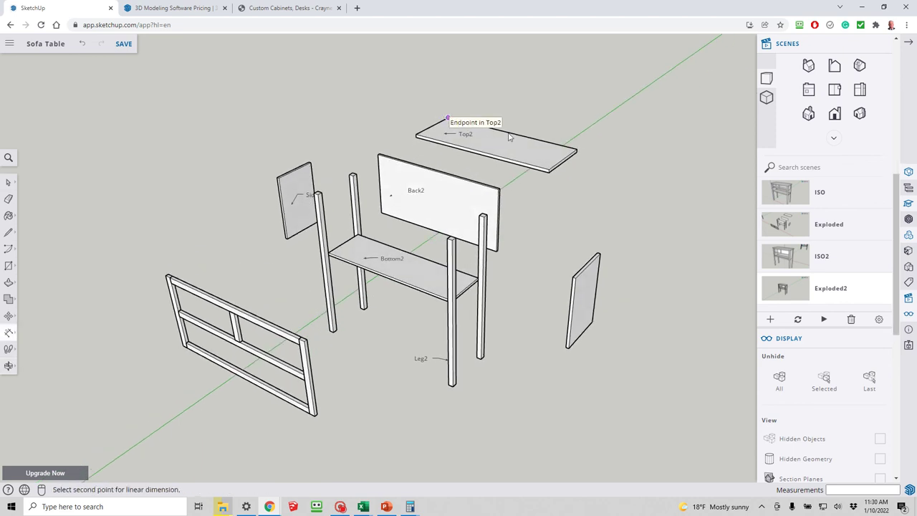
click(577, 150)
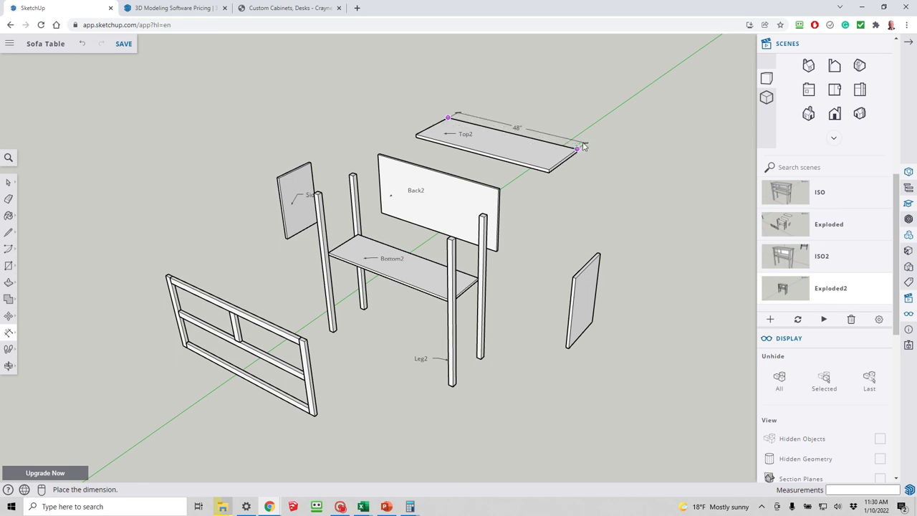
click(583, 146)
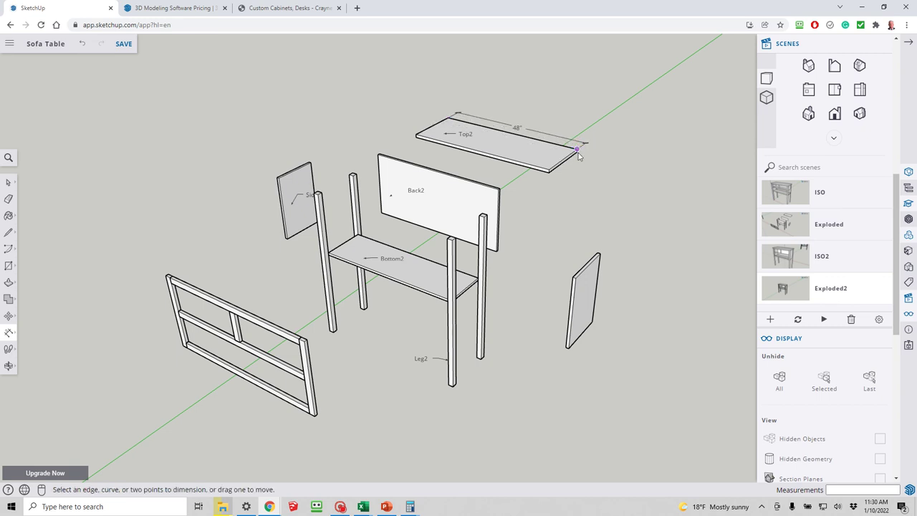
click(548, 171)
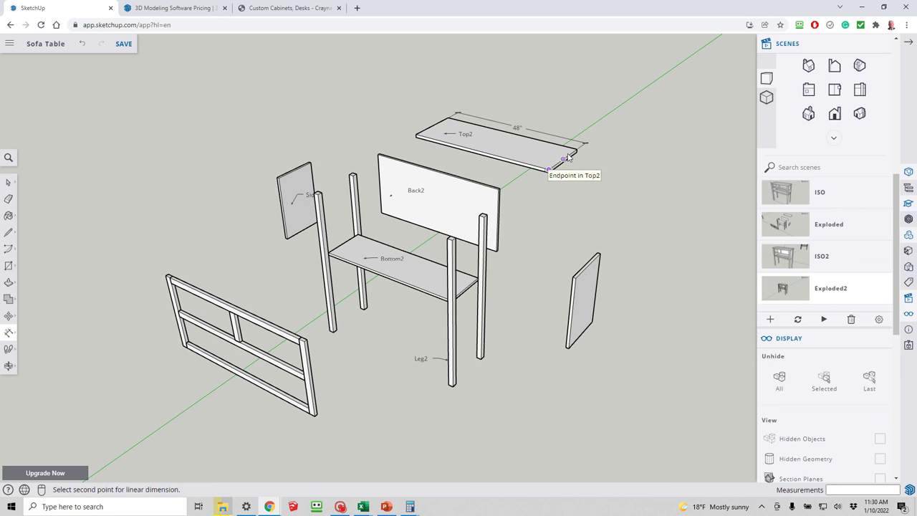
click(578, 151)
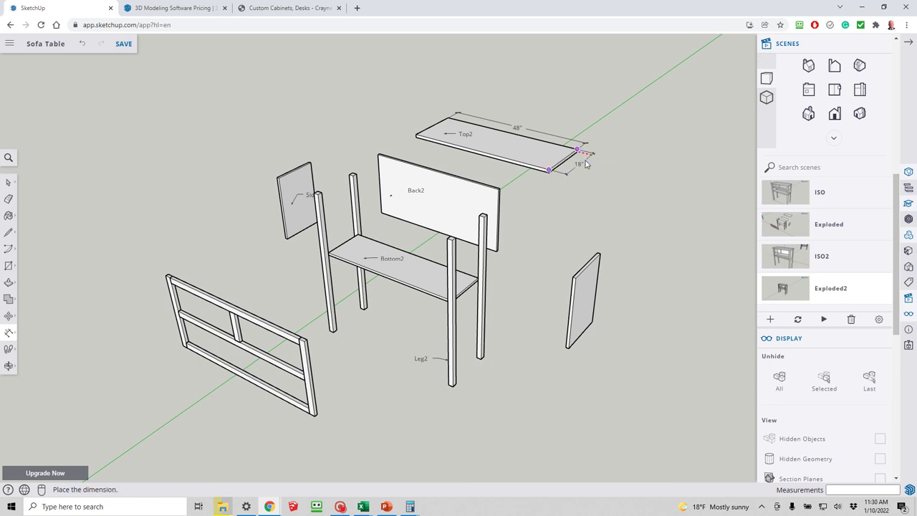
click(587, 159)
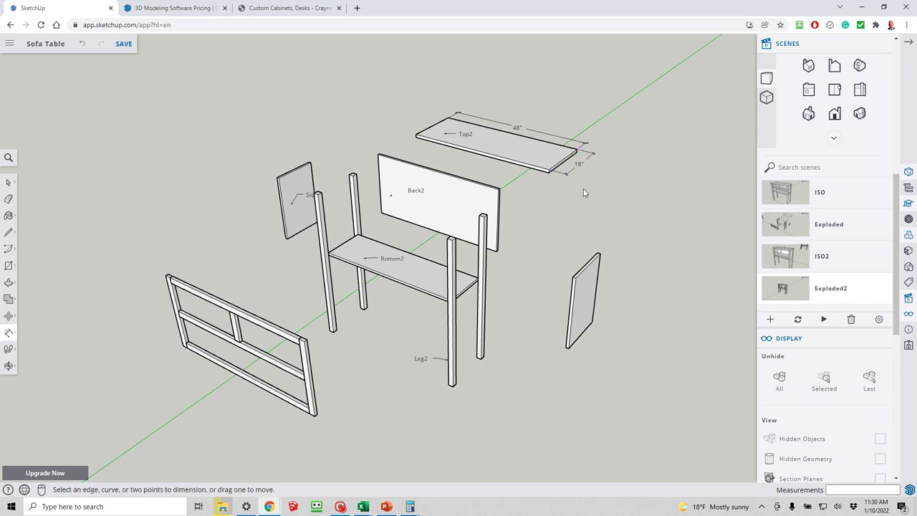
- Add a small thickness dimension at Top2's left corner
click(548, 170)
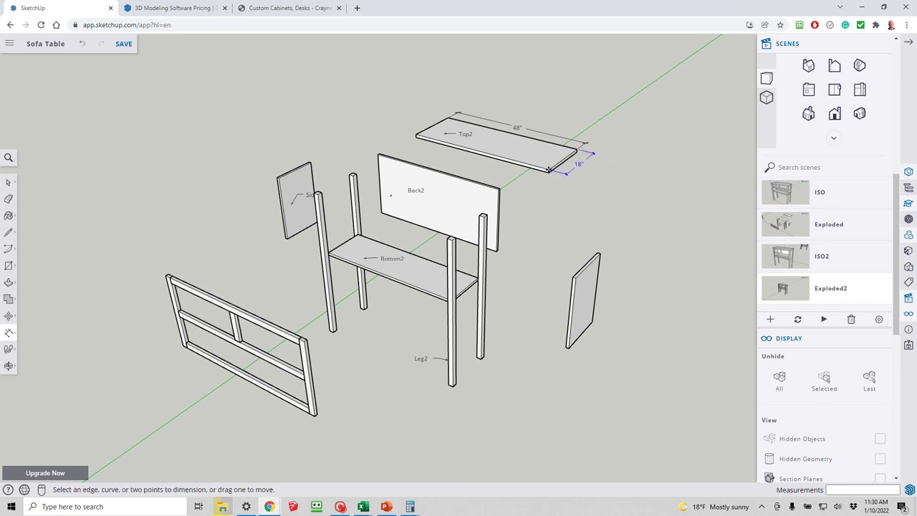
click(416, 136)
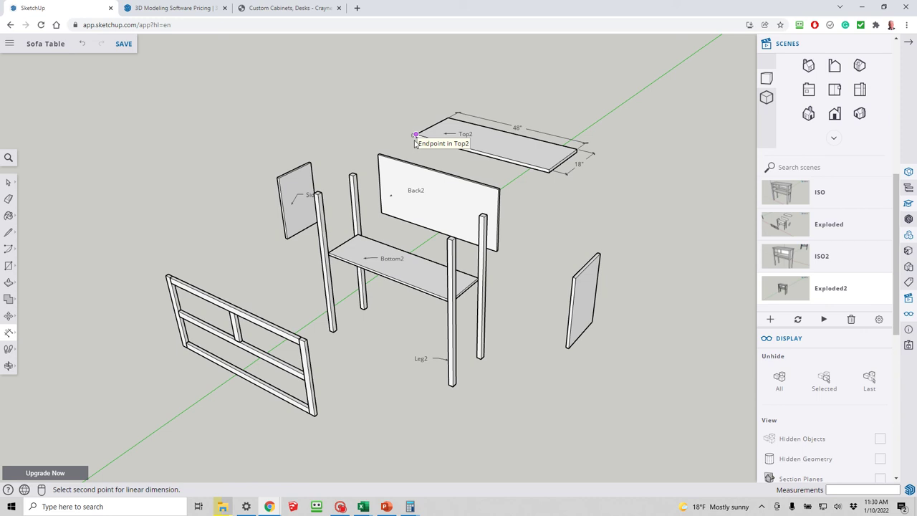
click(415, 141)
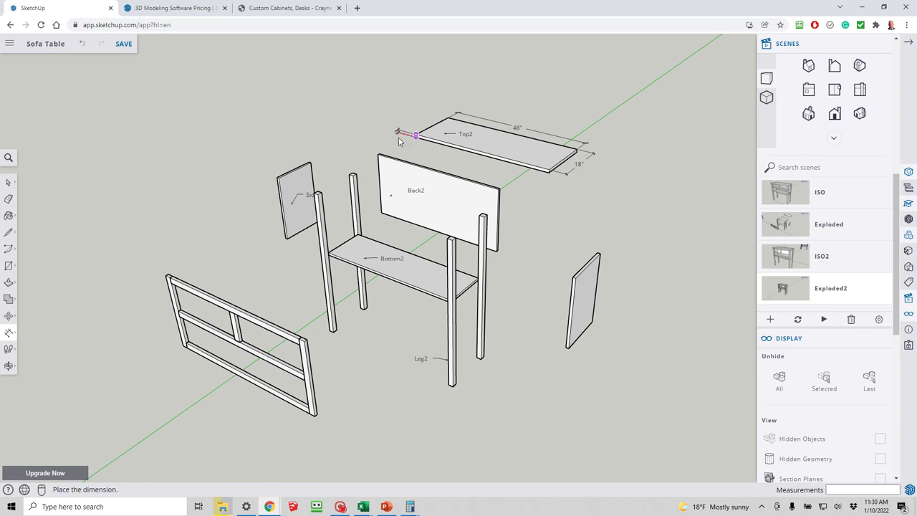
click(399, 141)
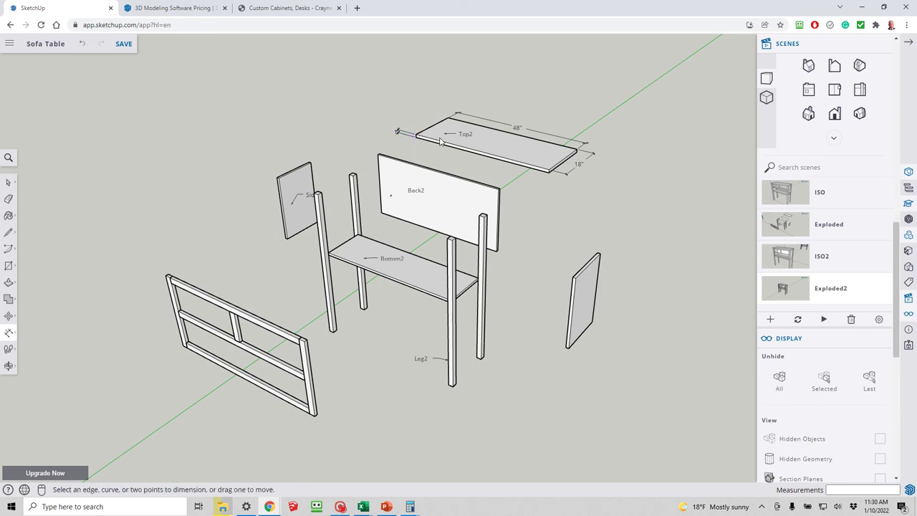
right_click(398, 131)
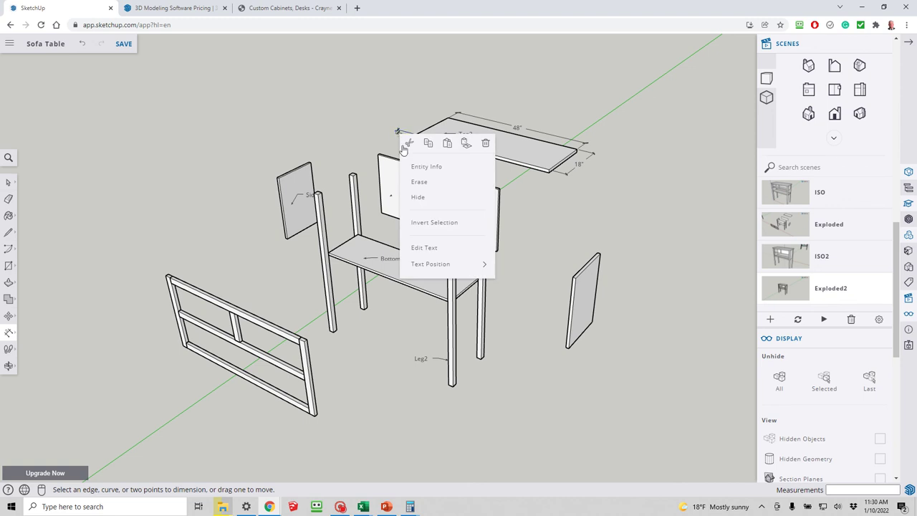
mouse_move(440, 264)
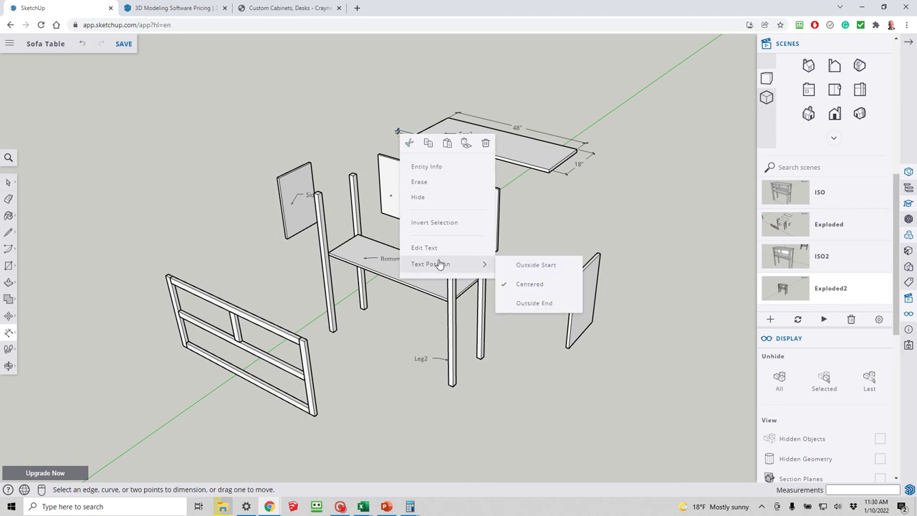
- Try different text positions for the dimension at Top2's corner
click(523, 267)
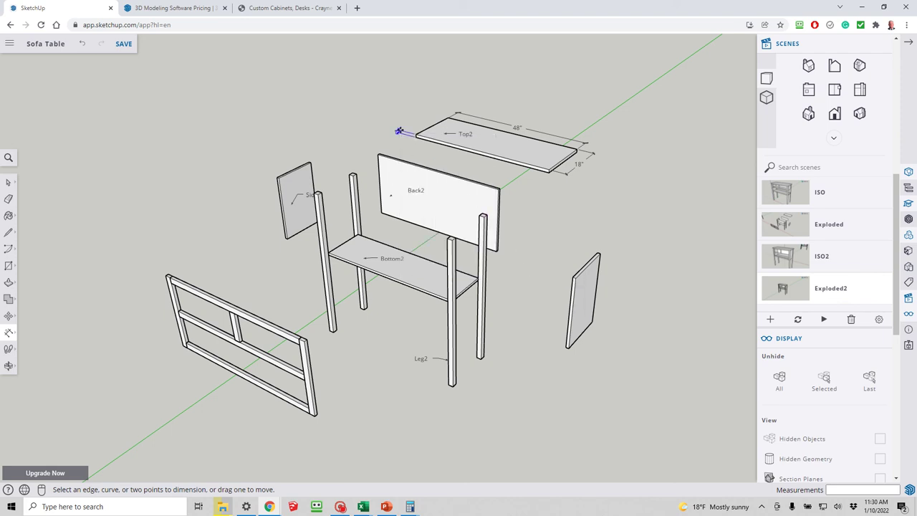
click(397, 130)
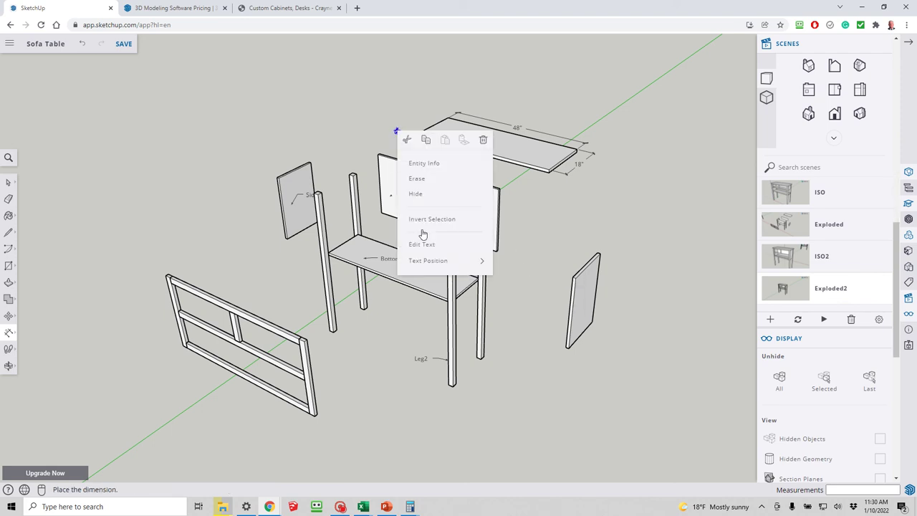
mouse_move(430, 262)
click(527, 260)
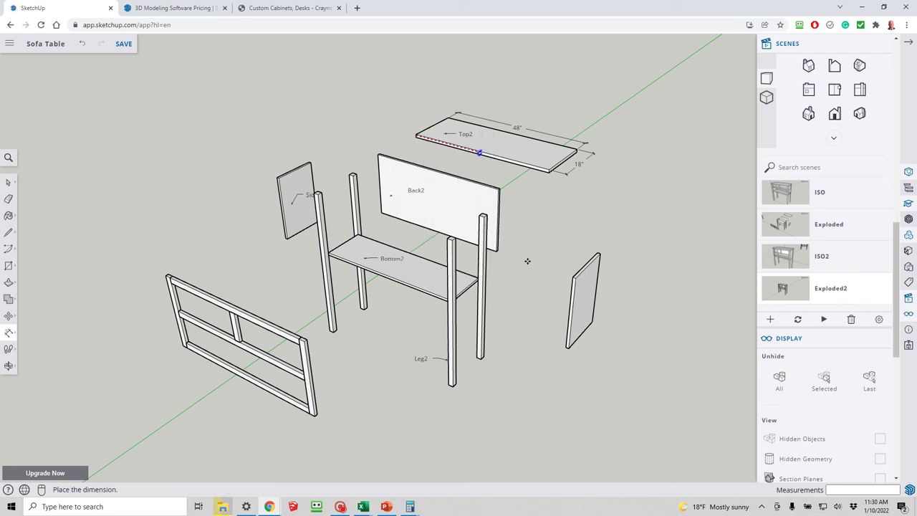
right_click(409, 134)
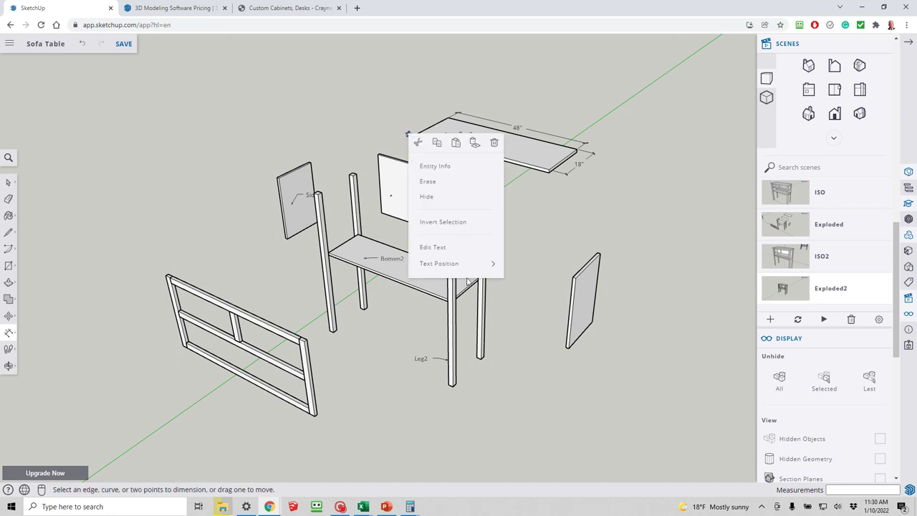
mouse_move(475, 263)
click(542, 265)
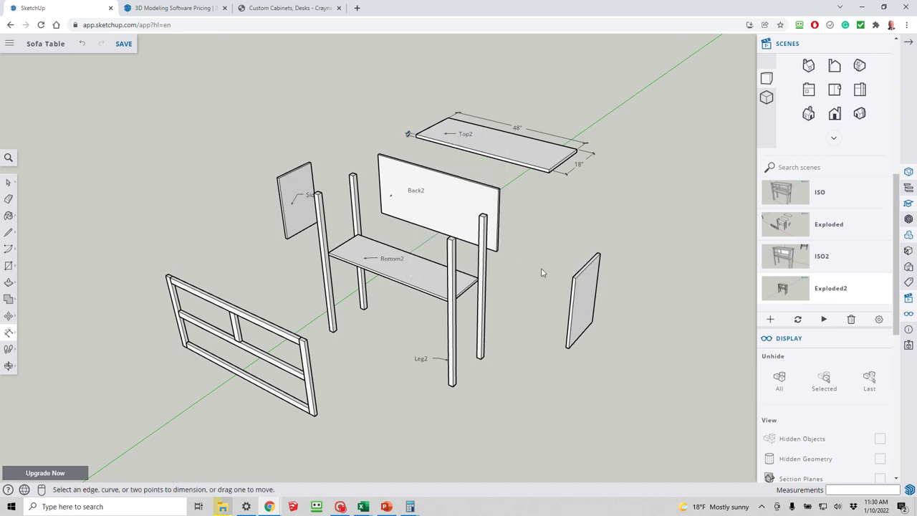
right_click(407, 134)
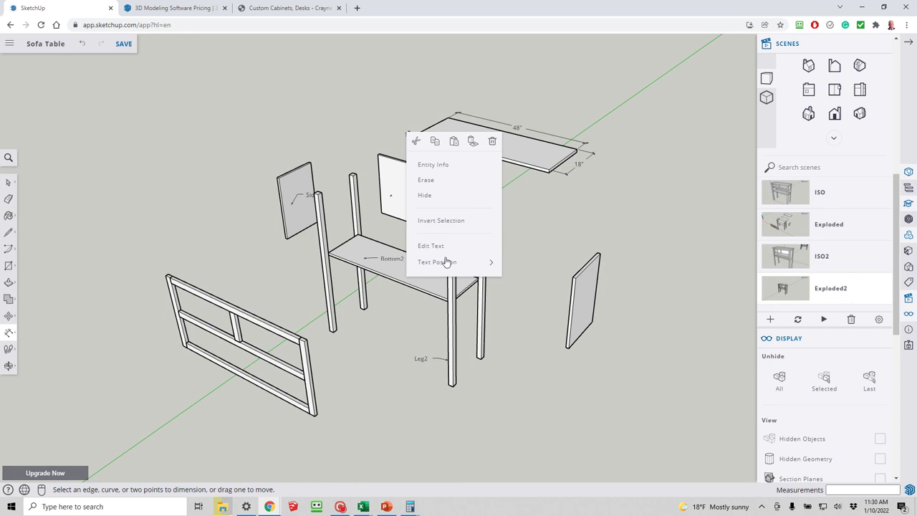
mouse_move(473, 263)
click(530, 262)
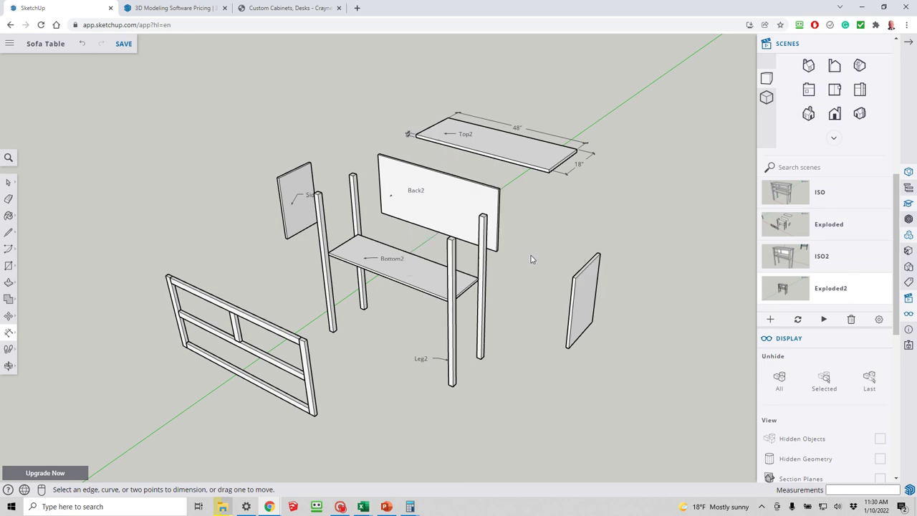
scroll(404, 133, up, 8)
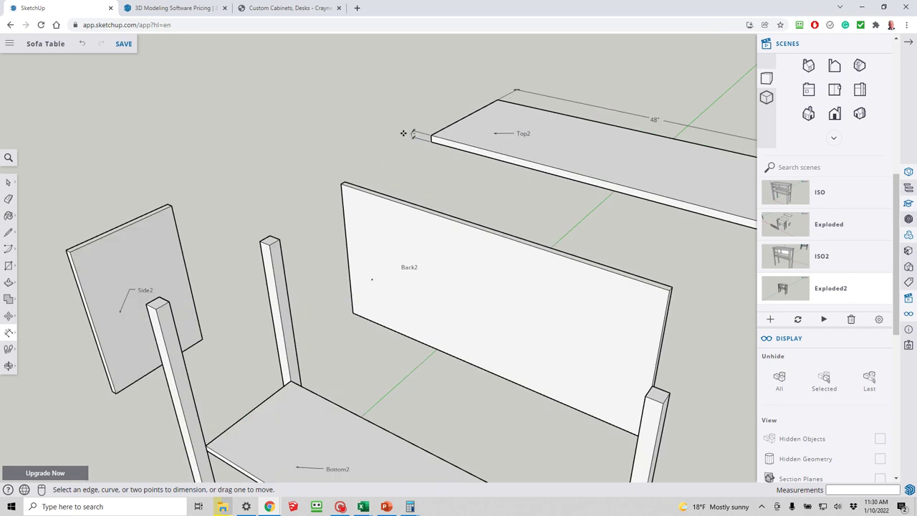
key(space)
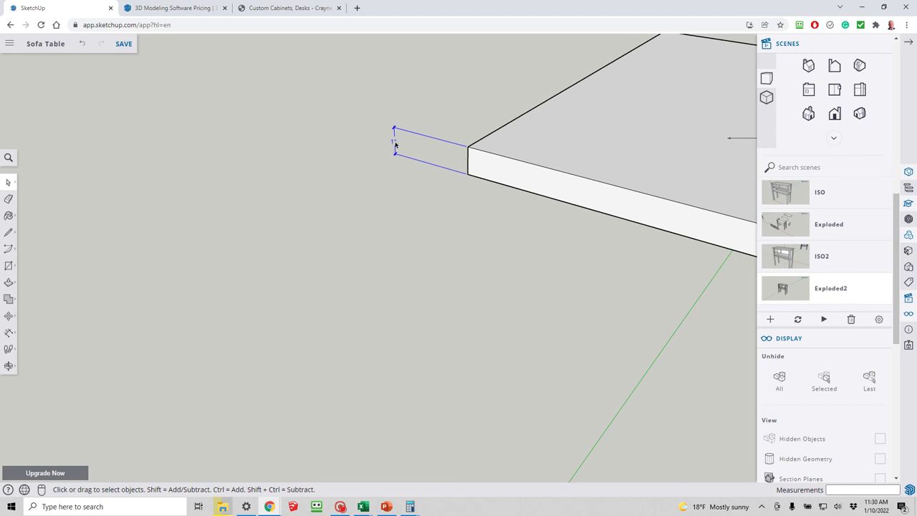
- Set the 1" thickness dimension's text position to Outside End
right_click(394, 145)
mouse_move(450, 279)
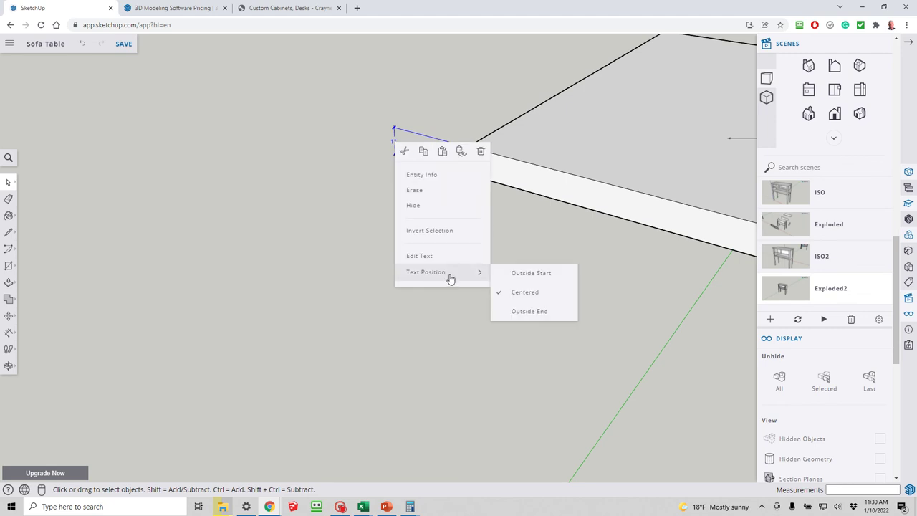
click(532, 284)
right_click(393, 142)
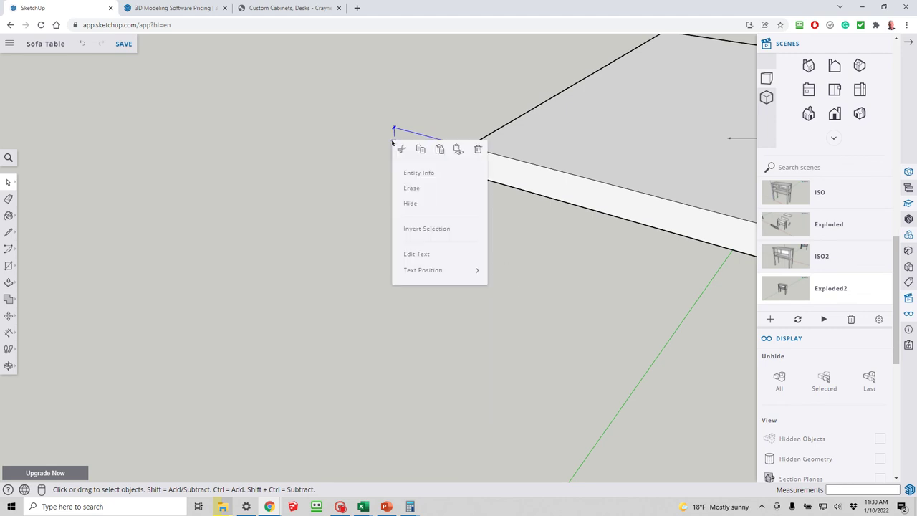
mouse_move(469, 272)
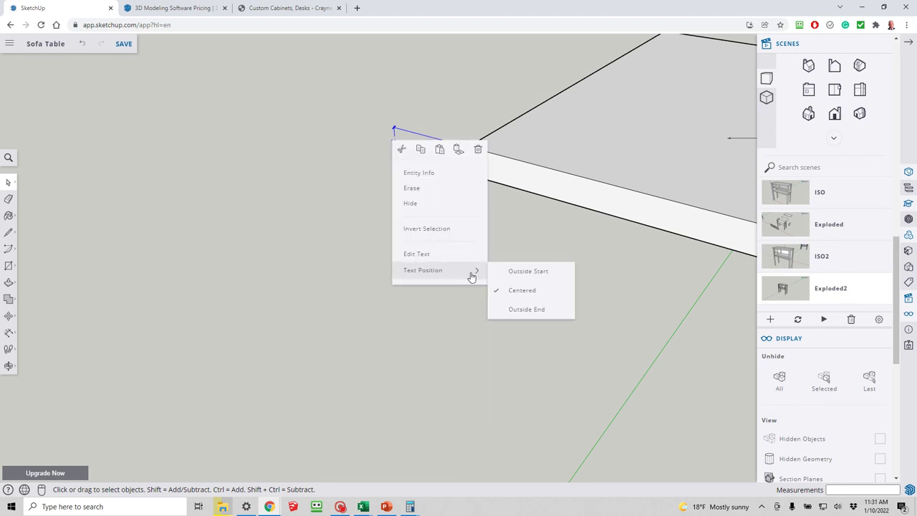
click(523, 310)
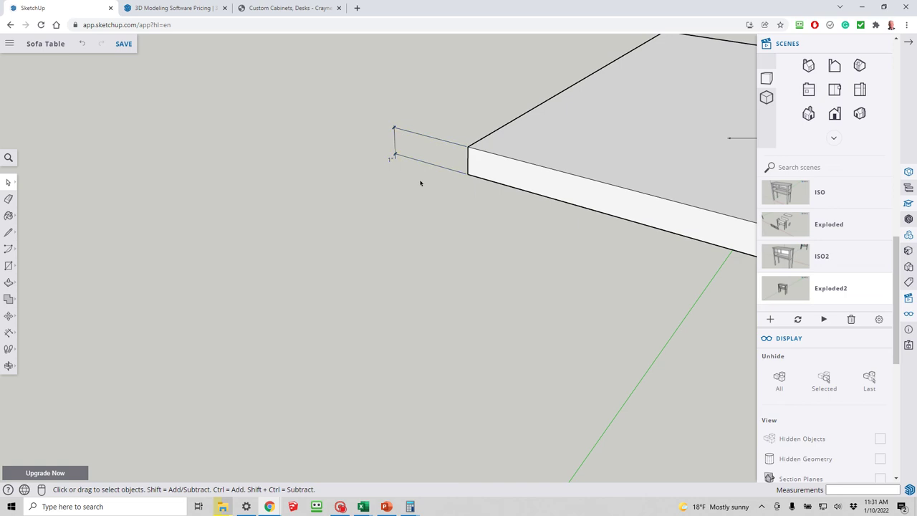
scroll(422, 188, down, 5)
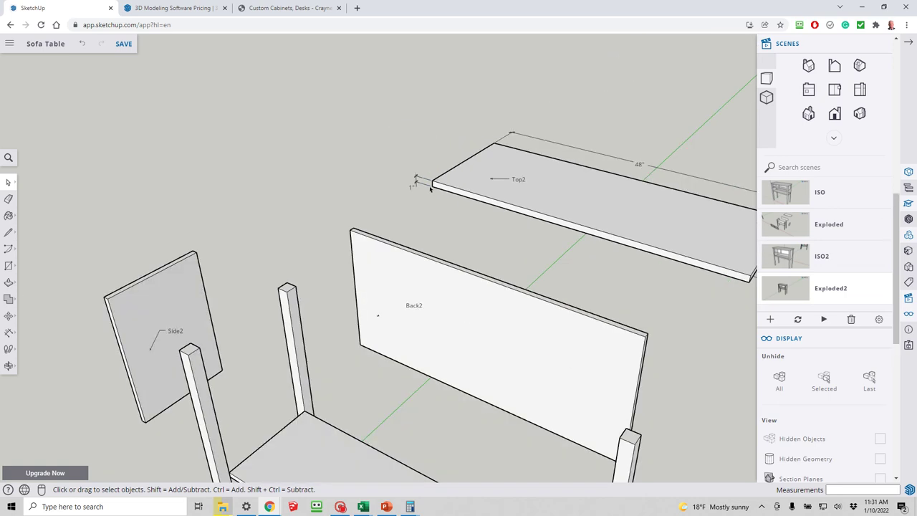
- Return to the Exploded2 scene, orbit the exploded table, and ready the Dimension tool
click(794, 288)
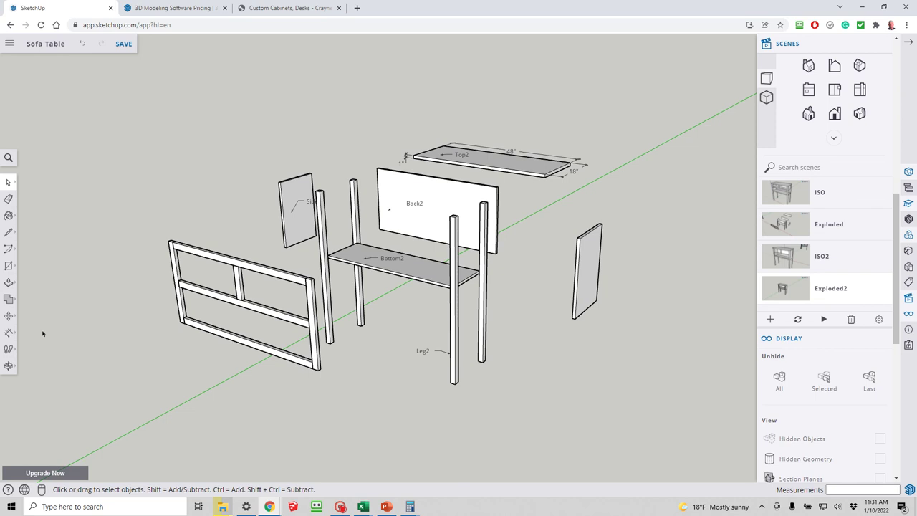
click(10, 333)
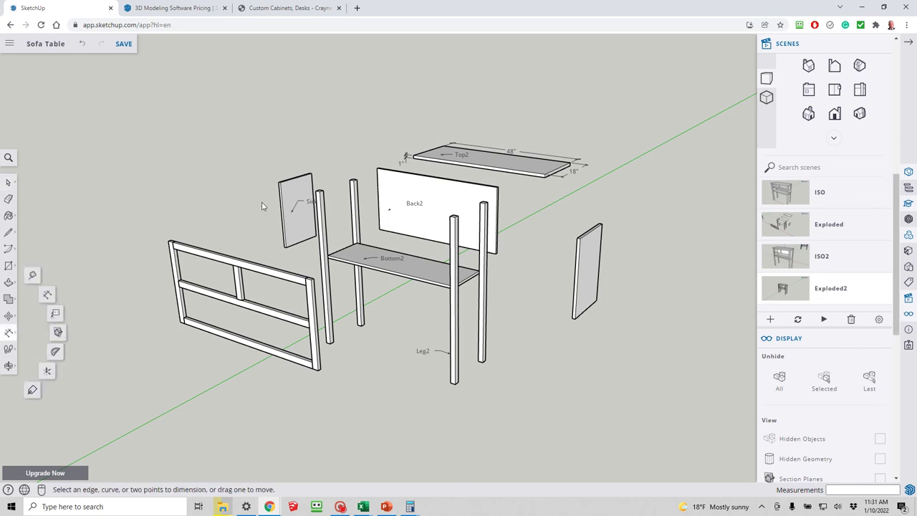
click(279, 183)
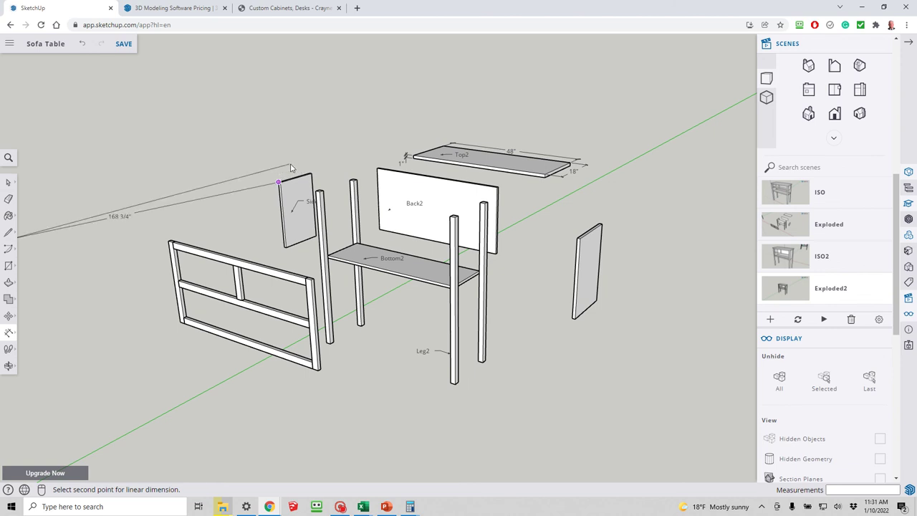
key(Escape)
key(space)
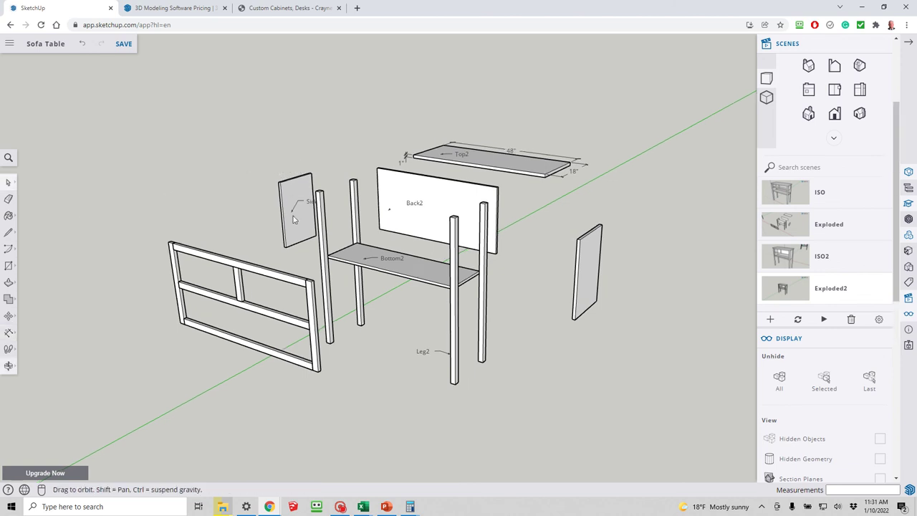
middle_drag(293, 219, 319, 276)
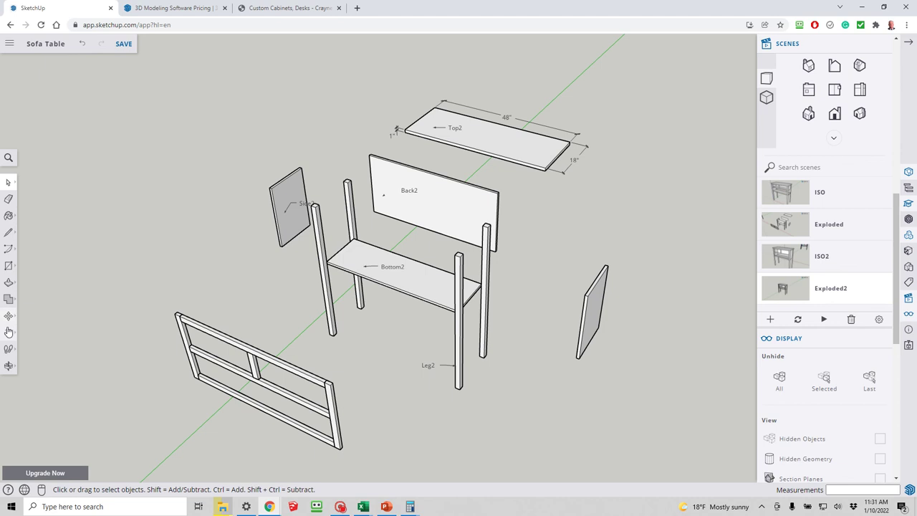
click(8, 315)
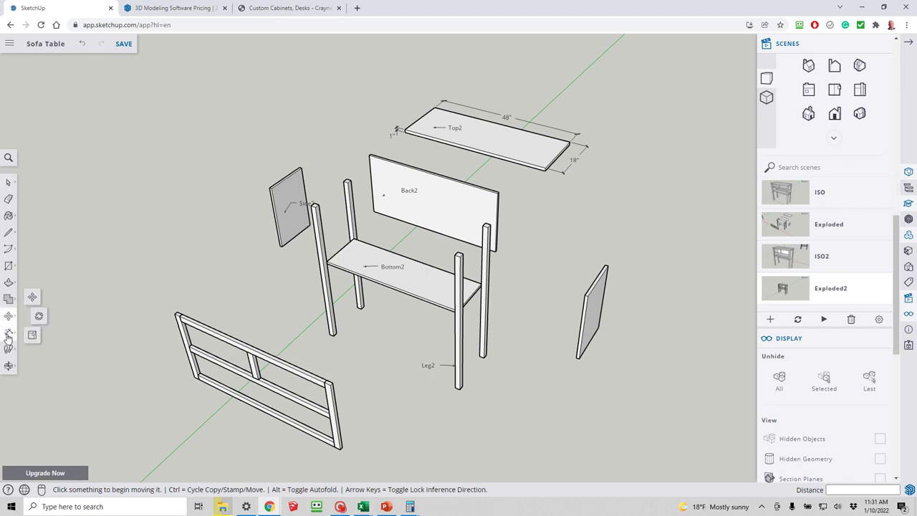
click(8, 333)
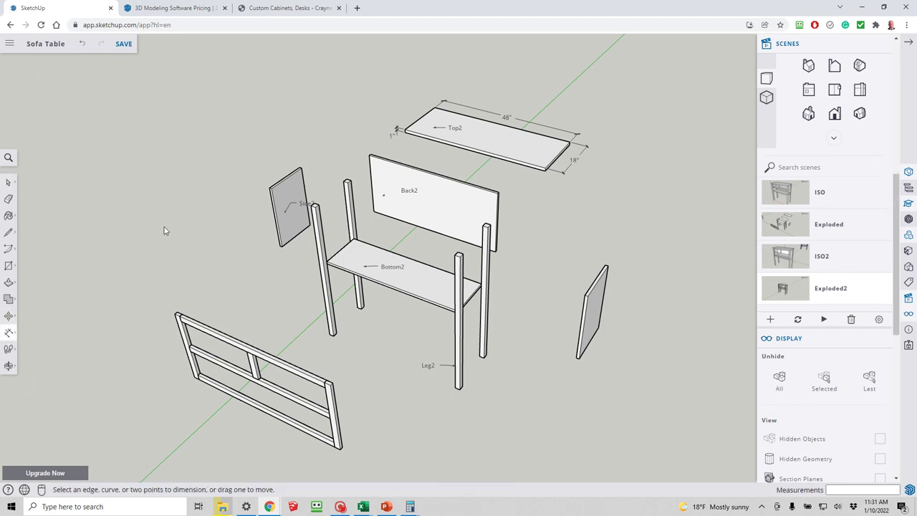
scroll(280, 156, up, 8)
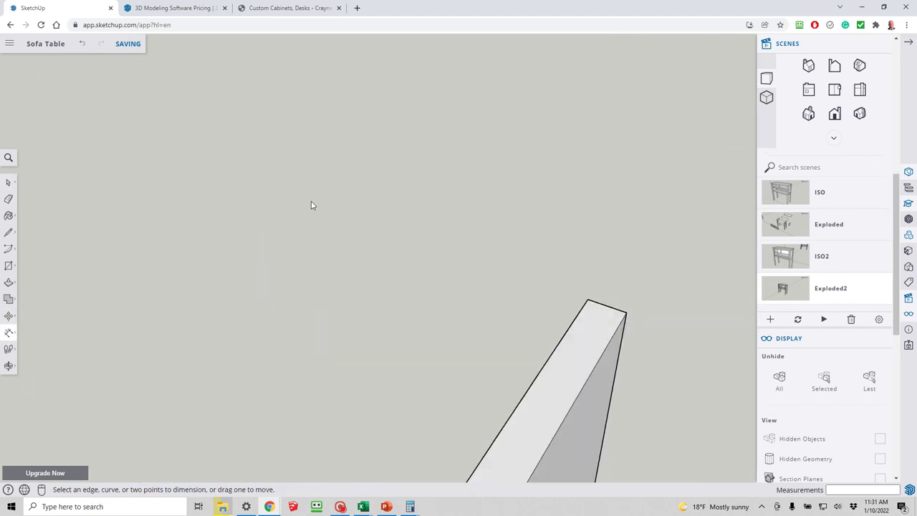
- Dimension Side2 with its 13" width and 20" height
scroll(311, 205, down, 3)
click(371, 223)
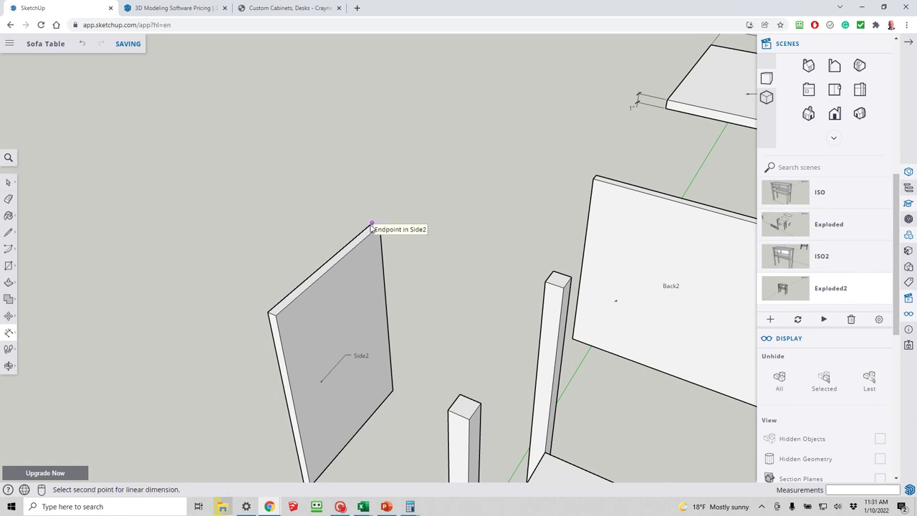
click(268, 311)
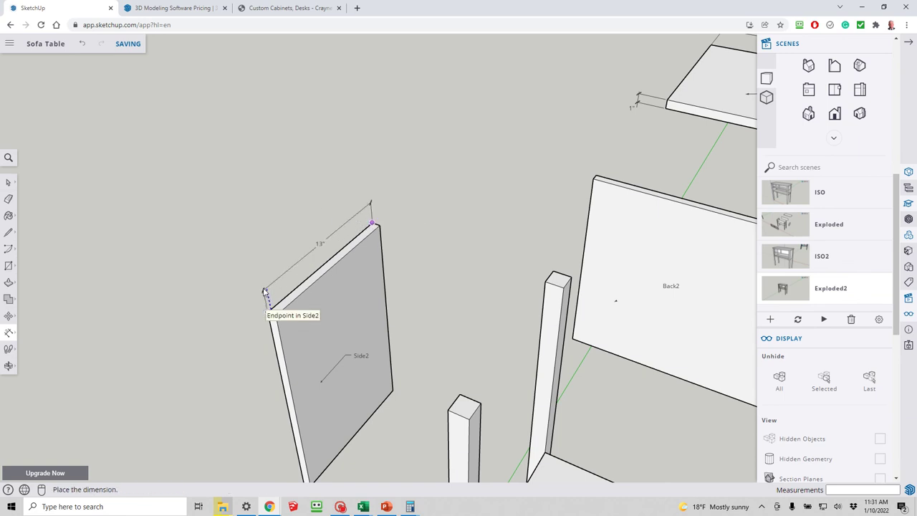
click(262, 282)
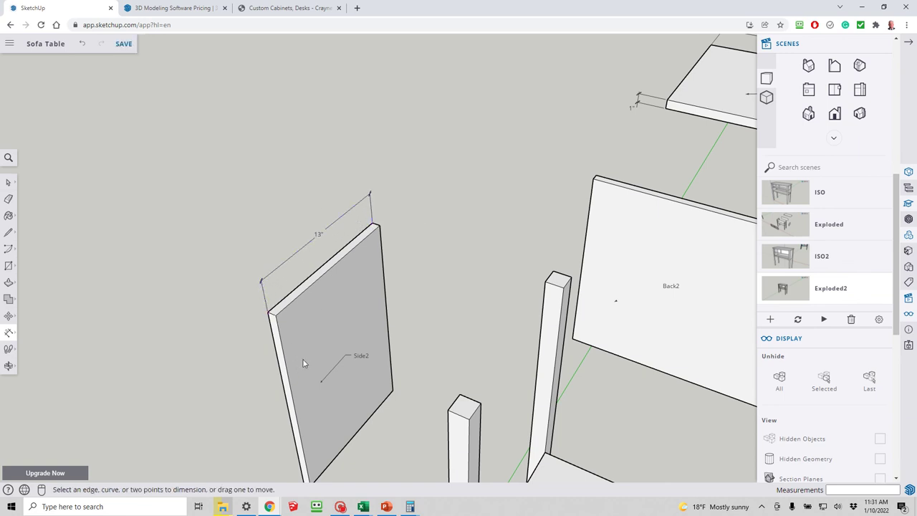
shift+middle_drag(302, 363, 284, 247)
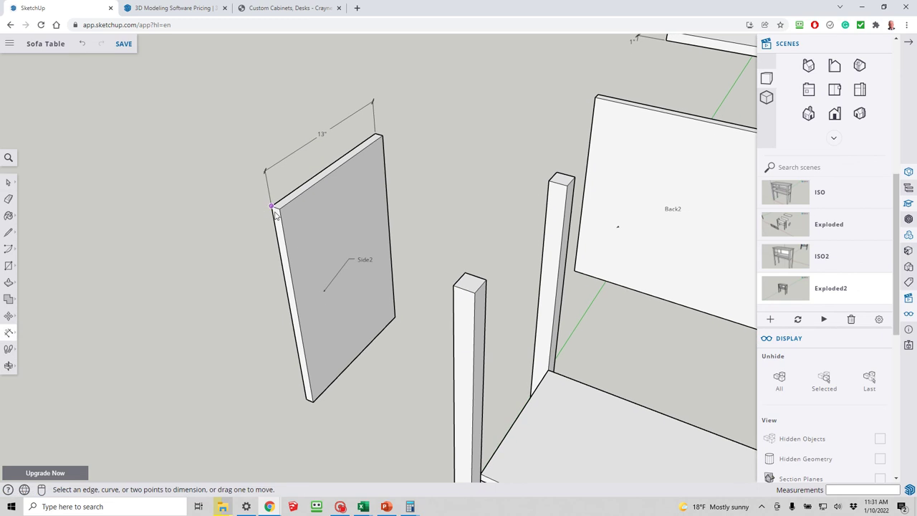
click(272, 207)
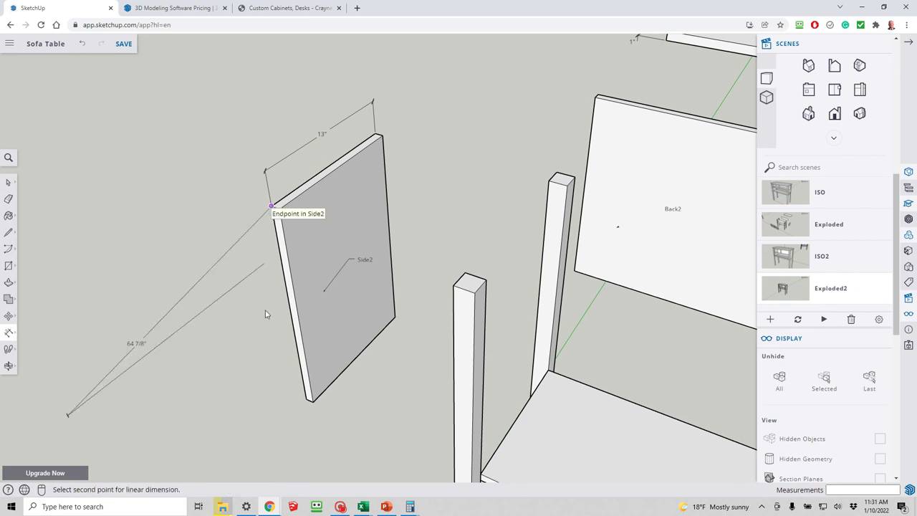
click(306, 399)
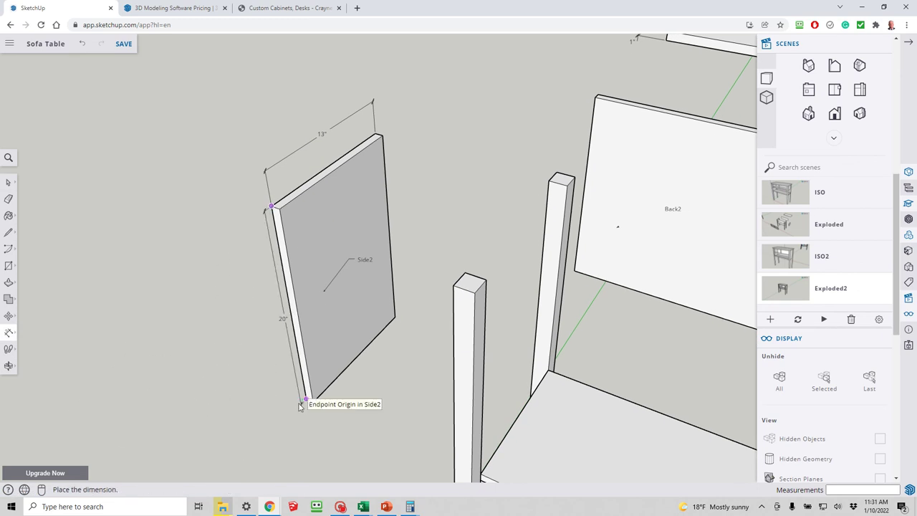
click(281, 411)
scroll(281, 411, down, 3)
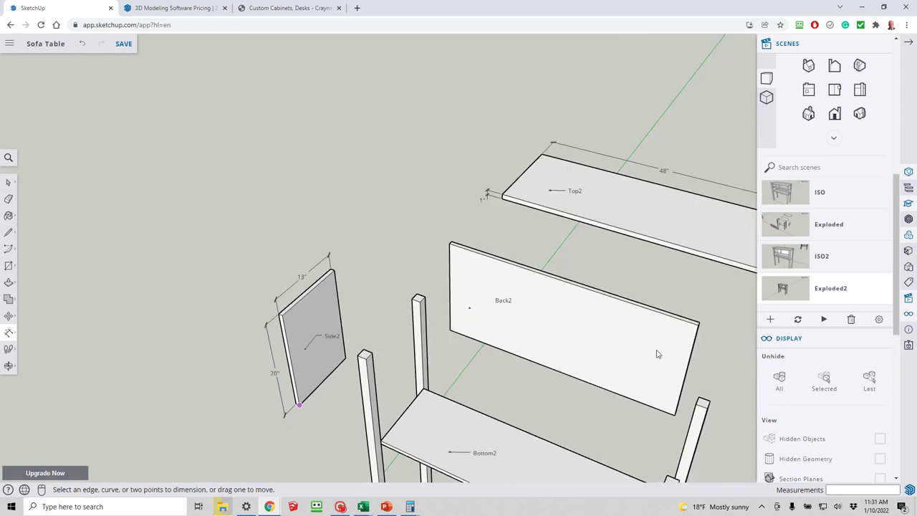
- Dimension Back2 with a 43" length above it and a 20" height beside it
mouse_move(657, 354)
middle_down()
mouse_move(601, 323)
mouse_move(642, 330)
mouse_move(530, 268)
middle_up()
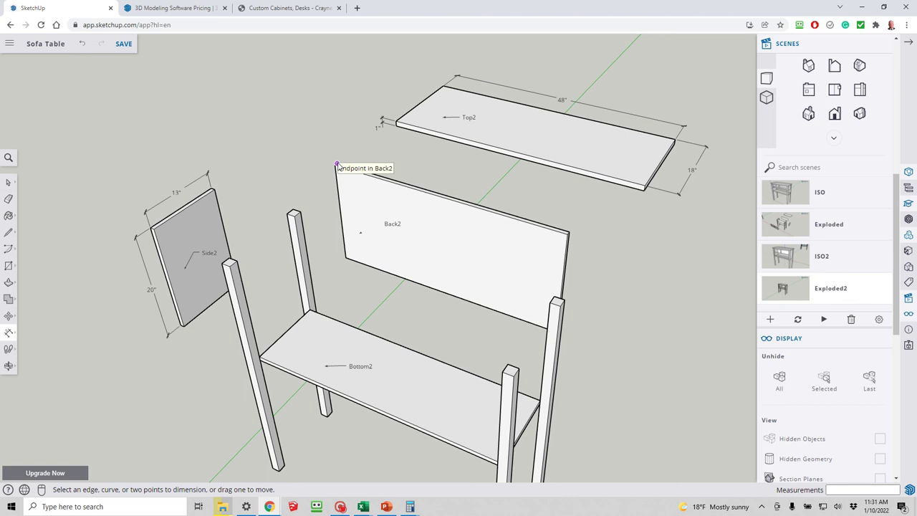
click(337, 164)
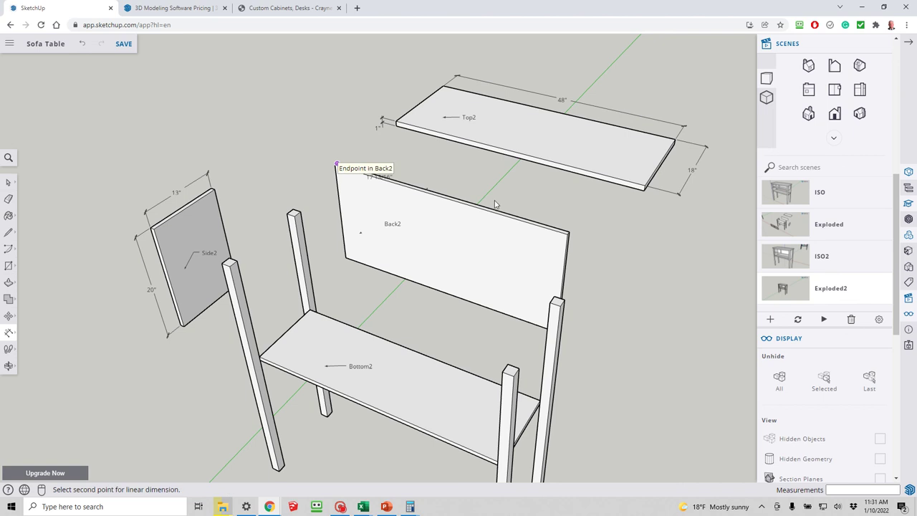
click(569, 233)
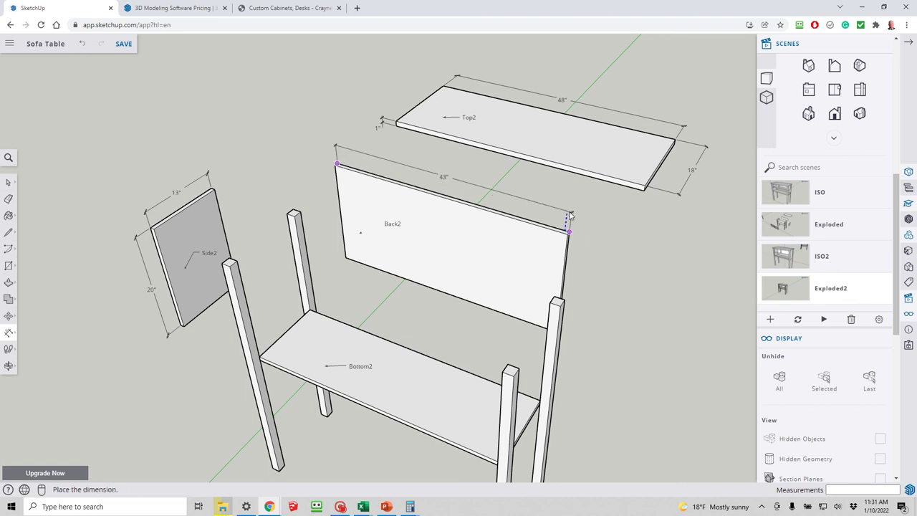
click(570, 214)
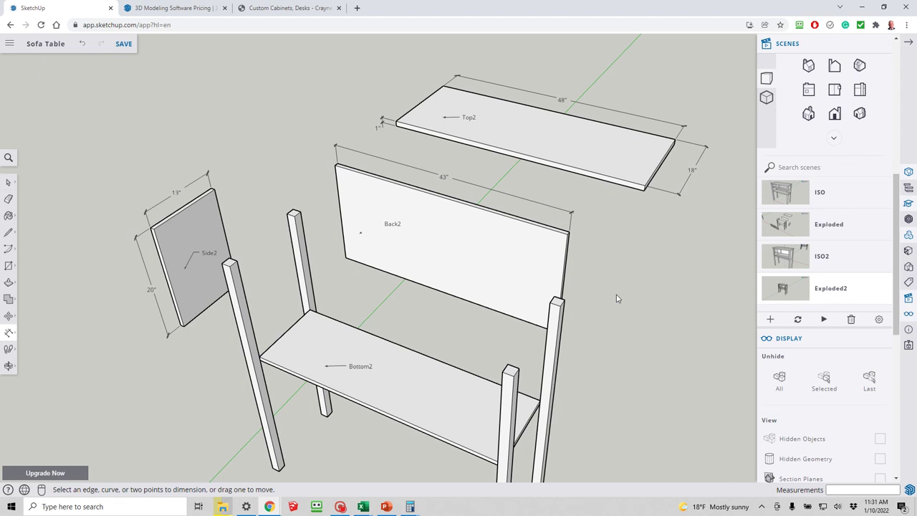
middle_drag(613, 299, 575, 253)
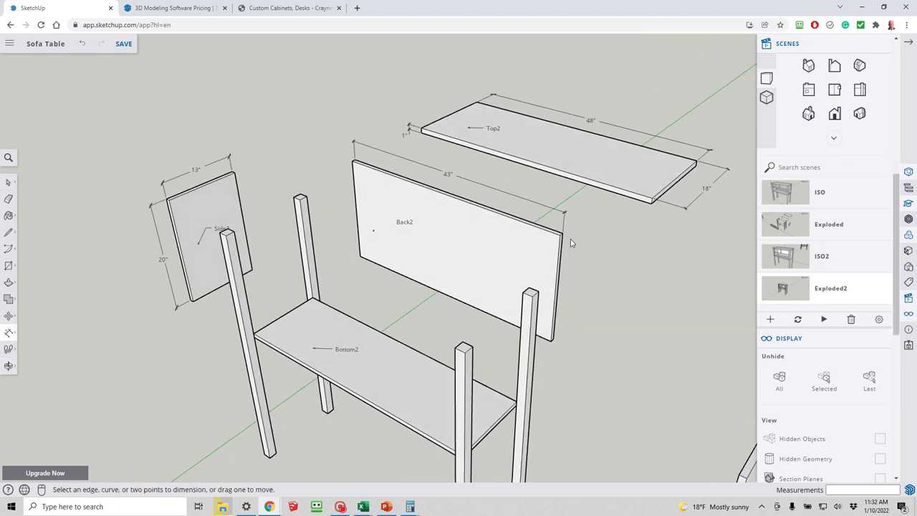
click(563, 233)
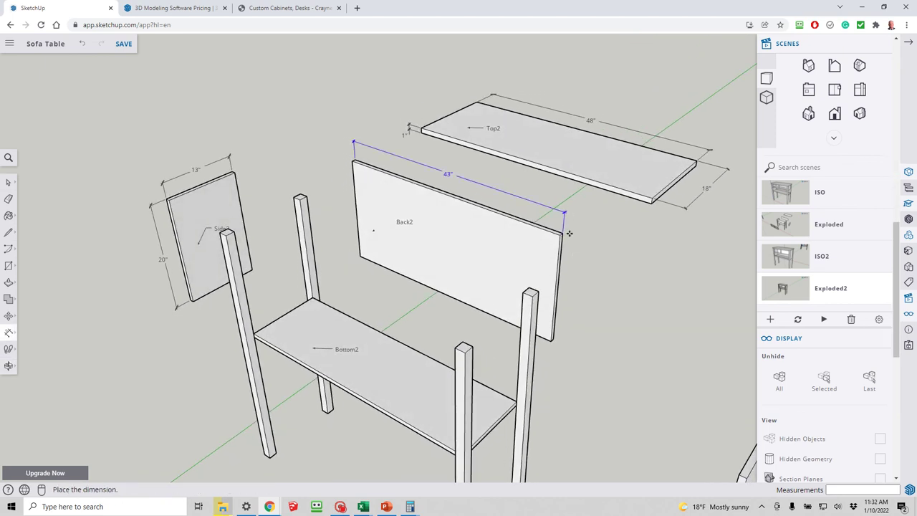
click(563, 234)
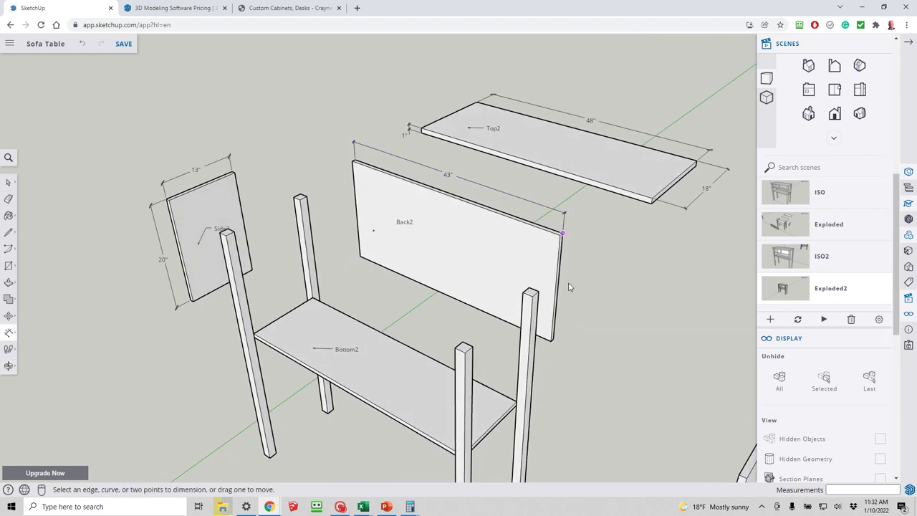
scroll(559, 344, up, 5)
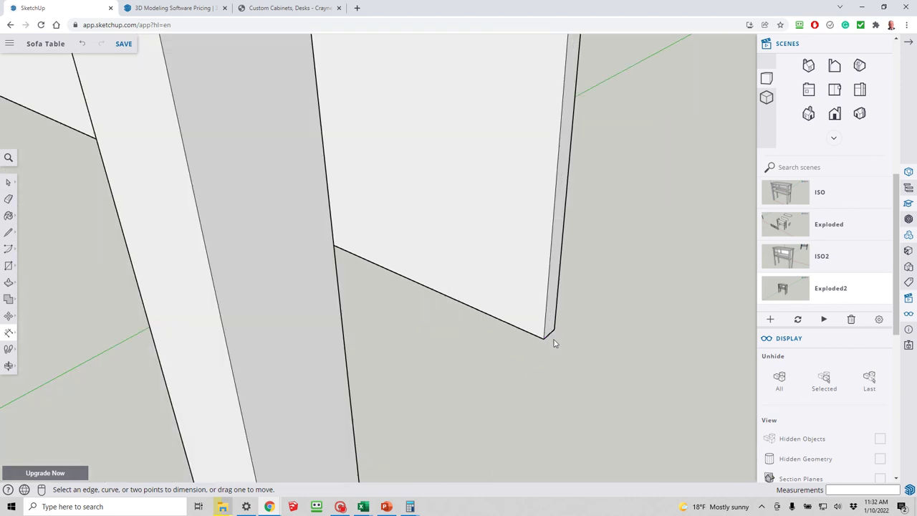
click(552, 339)
scroll(576, 290, down, 5)
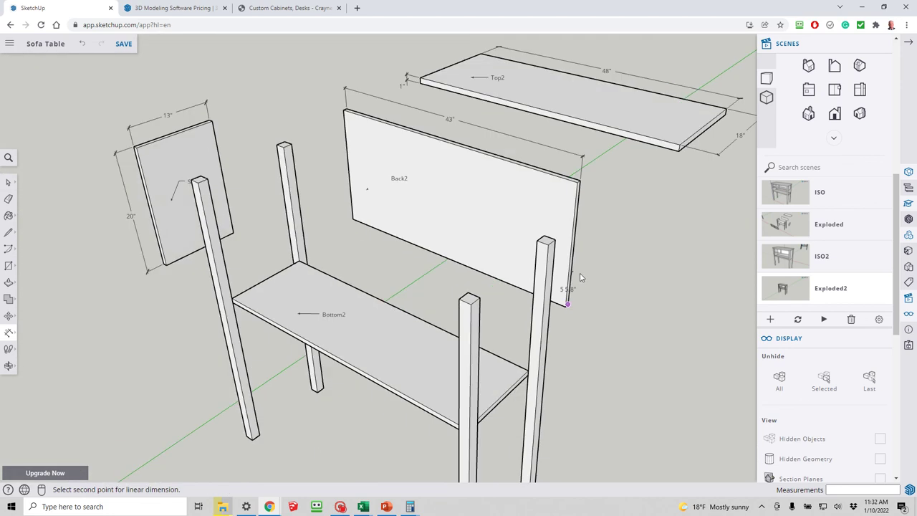
click(577, 184)
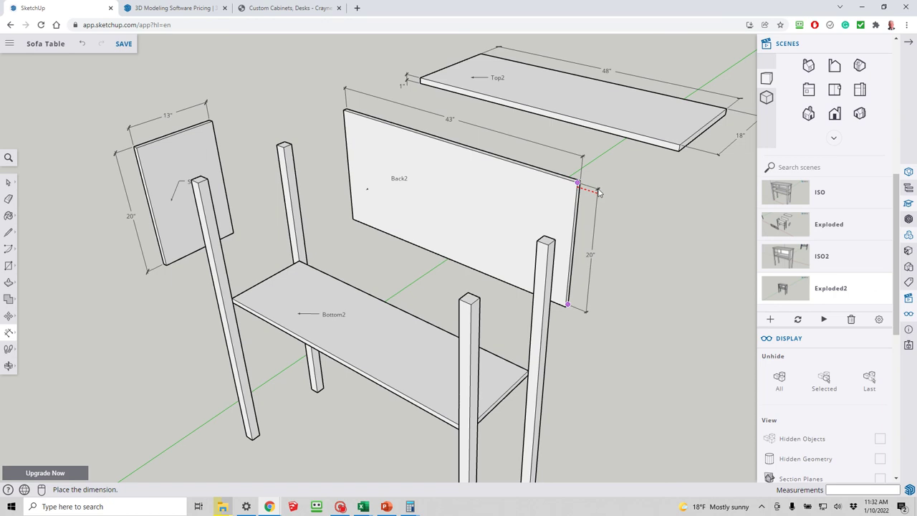
click(599, 192)
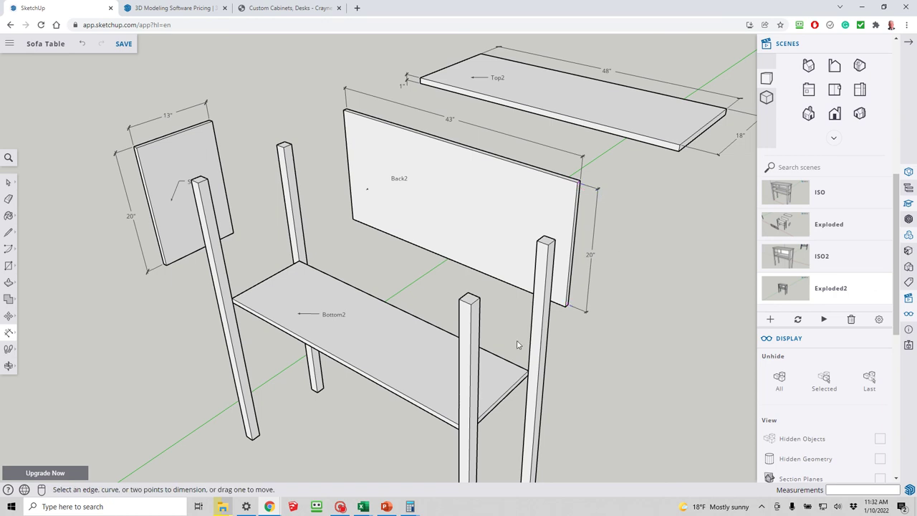
- Dimension Bottom2 at 43" long and 13" wide, then leave the Dimension tool
click(300, 262)
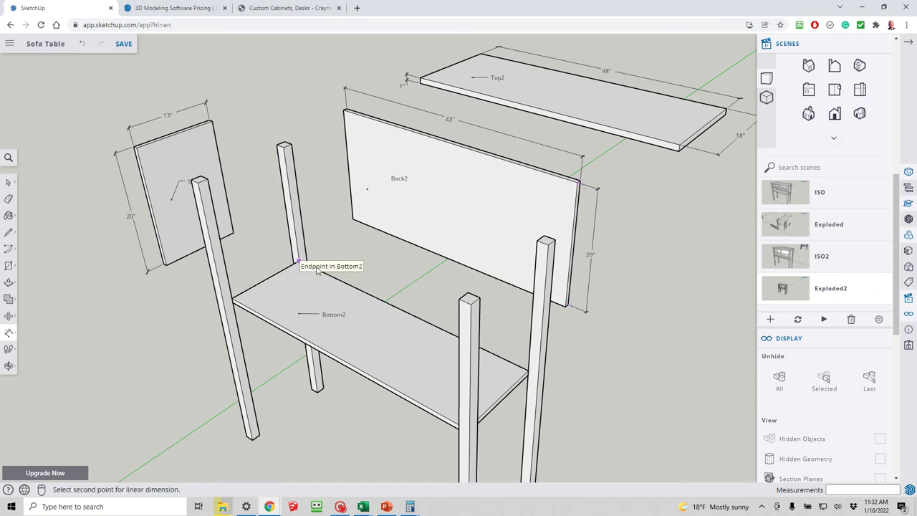
click(527, 372)
click(479, 387)
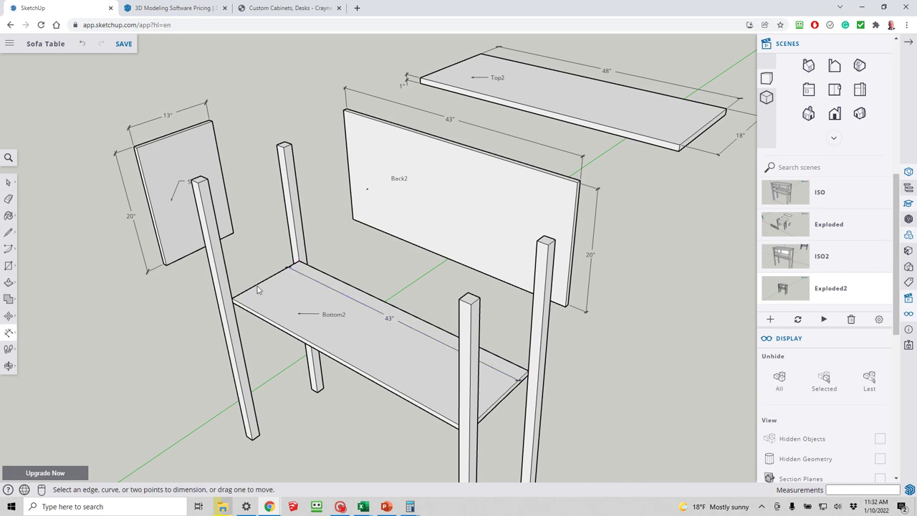
click(231, 298)
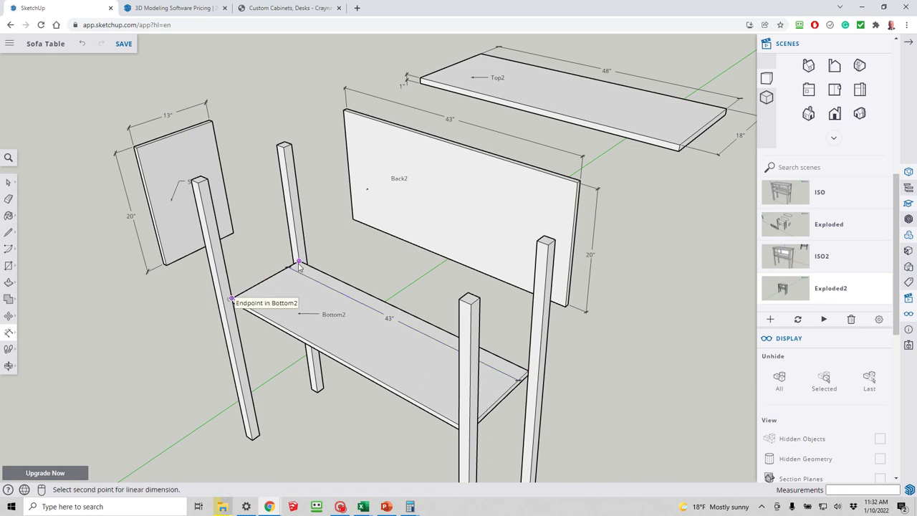
click(299, 263)
click(321, 296)
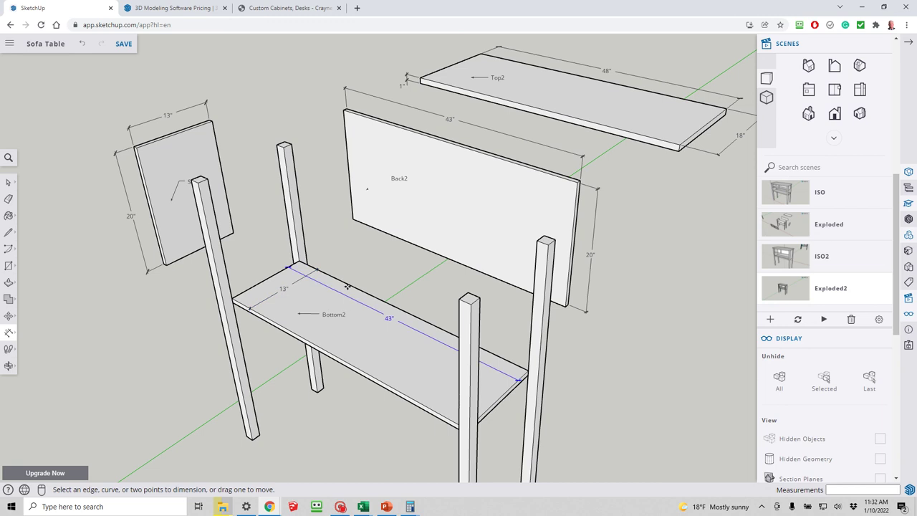
key(space)
scroll(354, 275, down, 2)
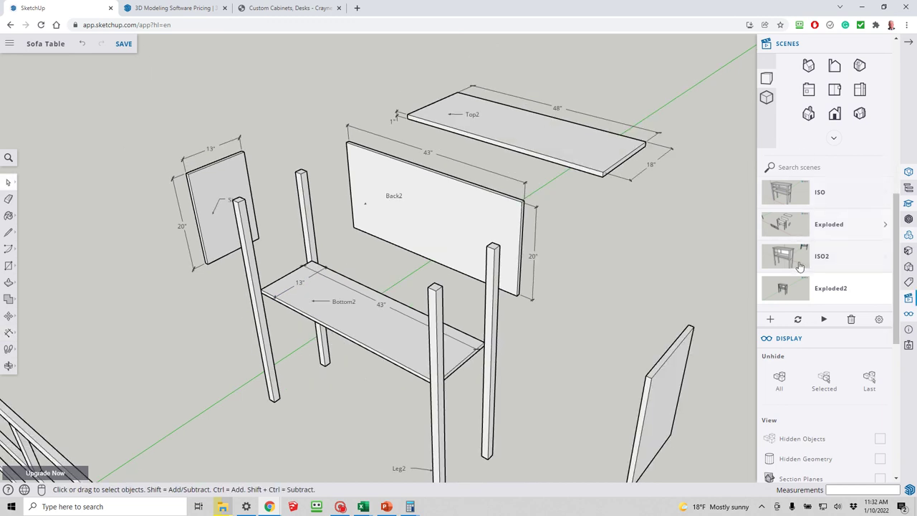
- Show the Exploded2 scene, save the Sofa Table model, and open a new Chrome tab
click(800, 295)
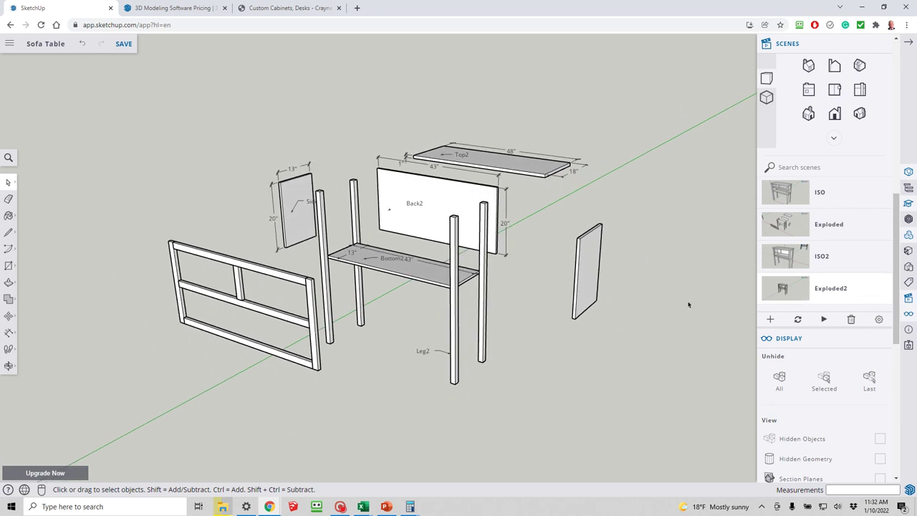
click(124, 46)
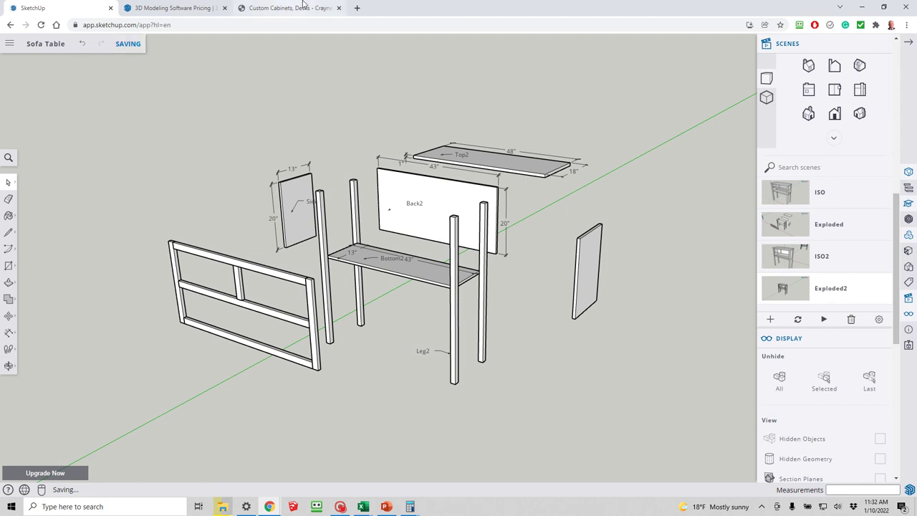
click(357, 8)
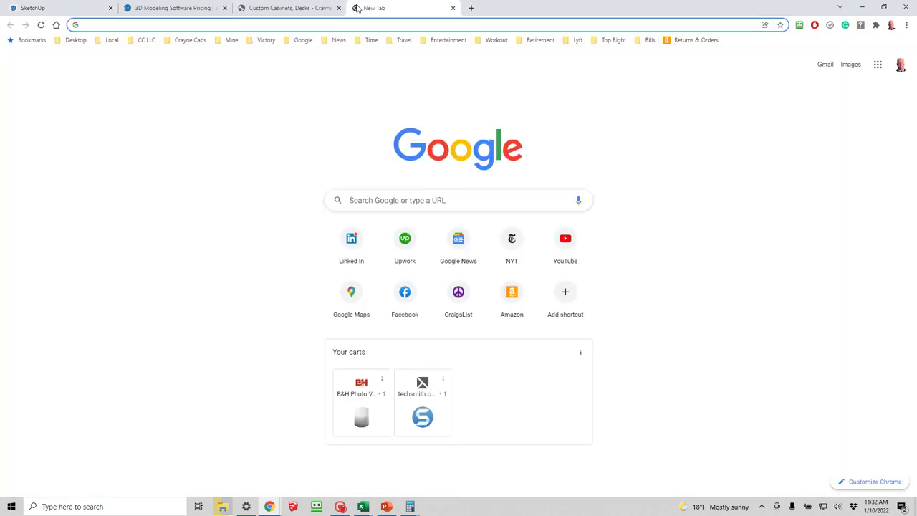
- Go to cutlistoptimizer.com by entering 'CUTLIS' in the address bar
text(CUTLIStoptimizer.com)
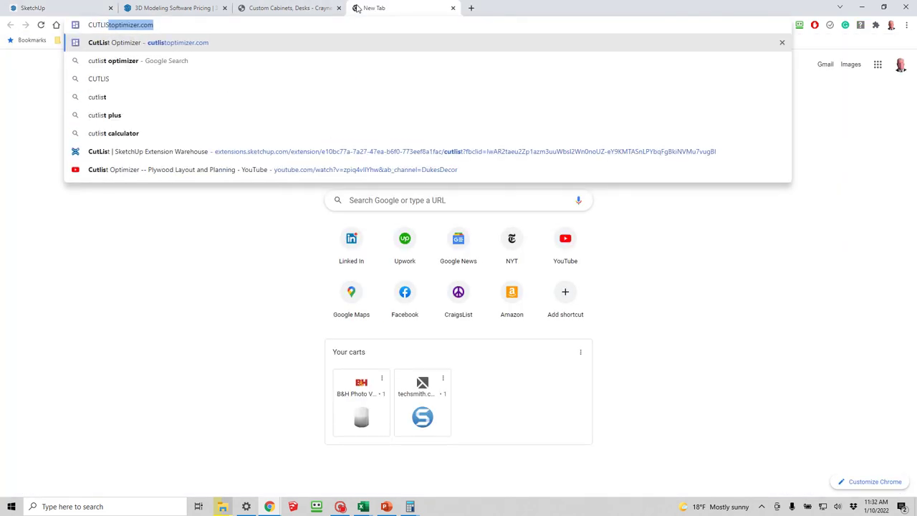
key(Return)
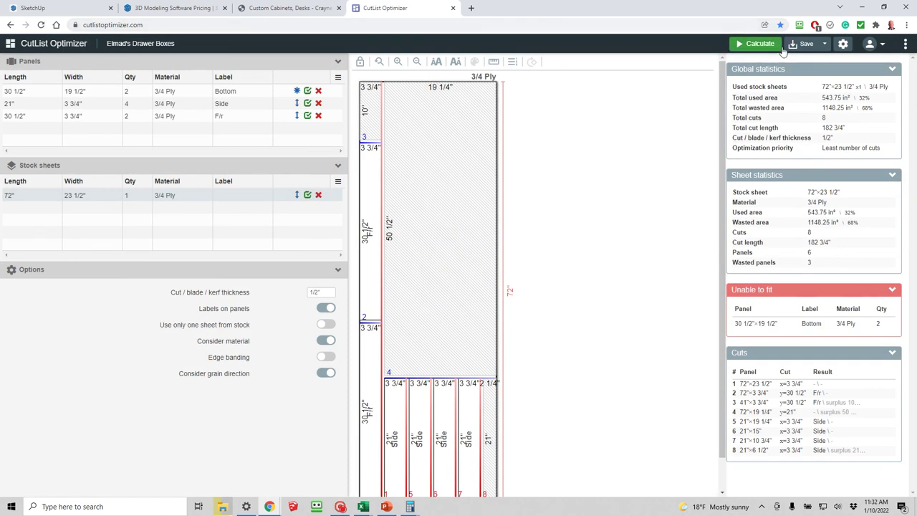
- Save the existing drawer-box project, then start a new blank project
click(905, 43)
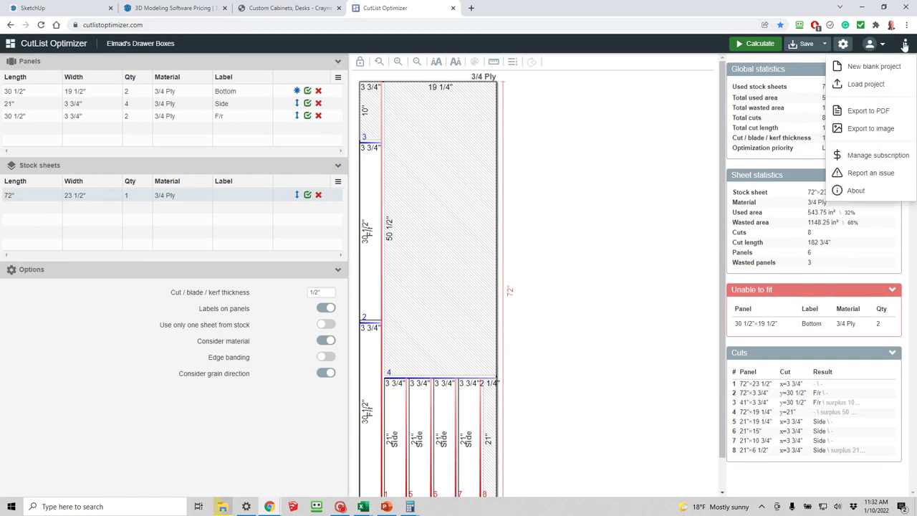
click(873, 67)
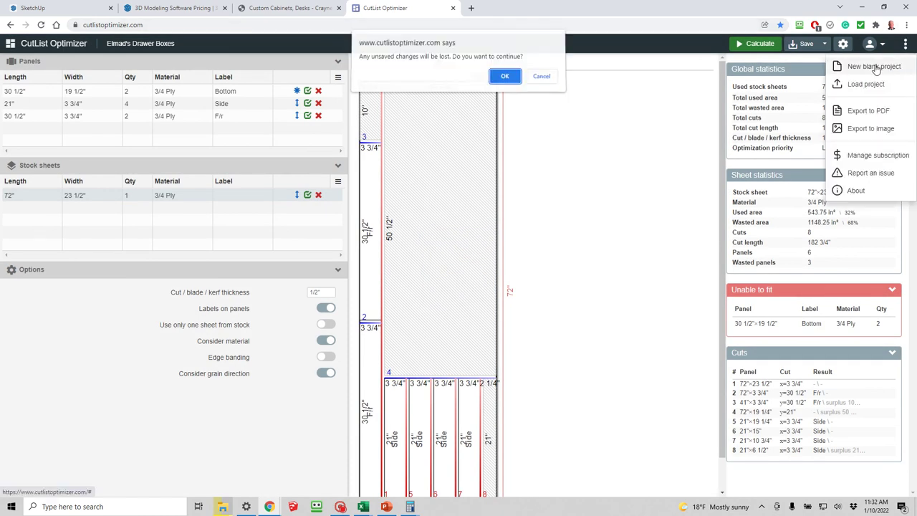
click(541, 79)
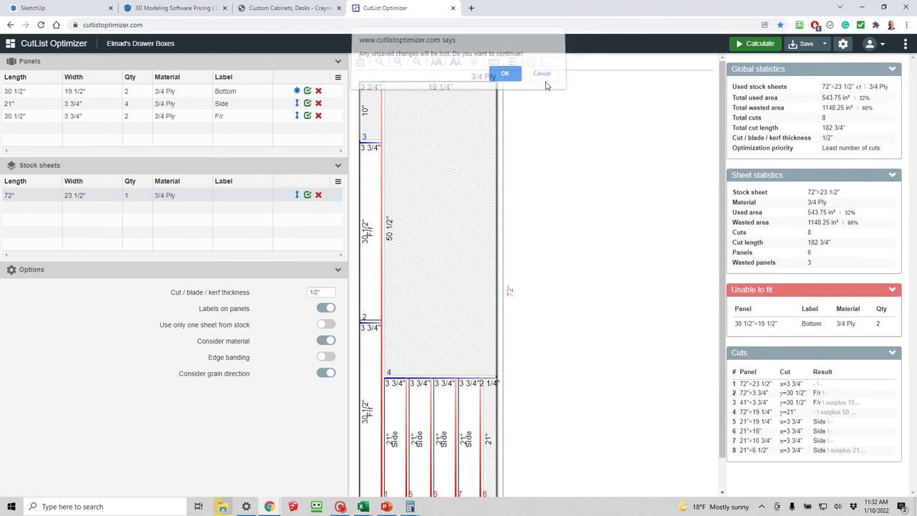
click(802, 44)
click(905, 45)
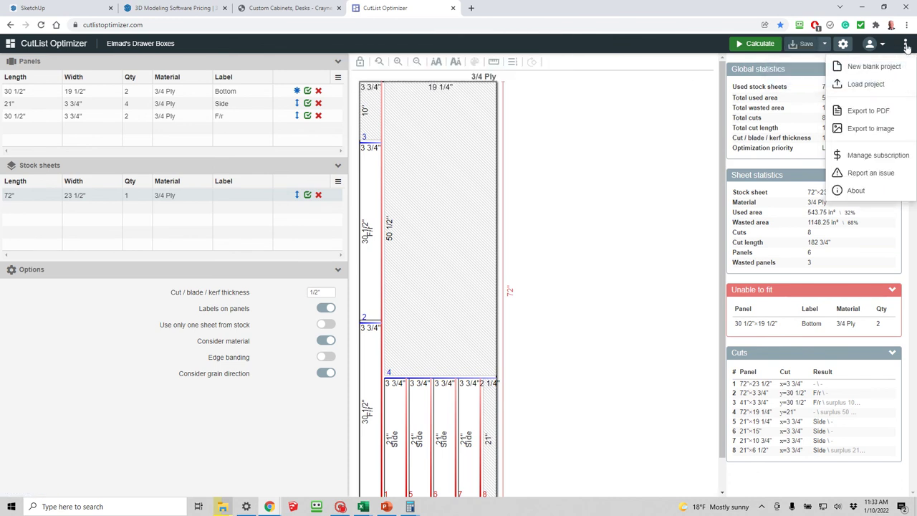
click(872, 67)
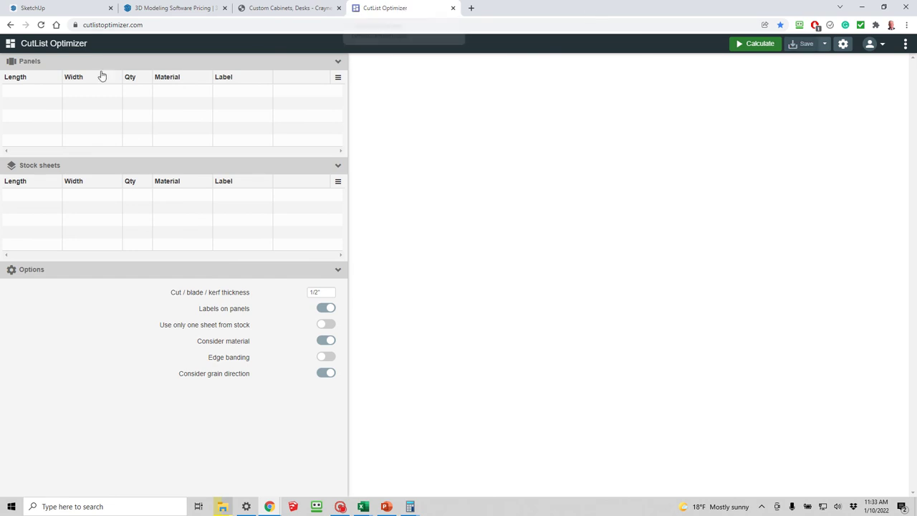
click(11, 91)
- Add a panel 20 long by 13 wide, quantity 2
click(20, 92)
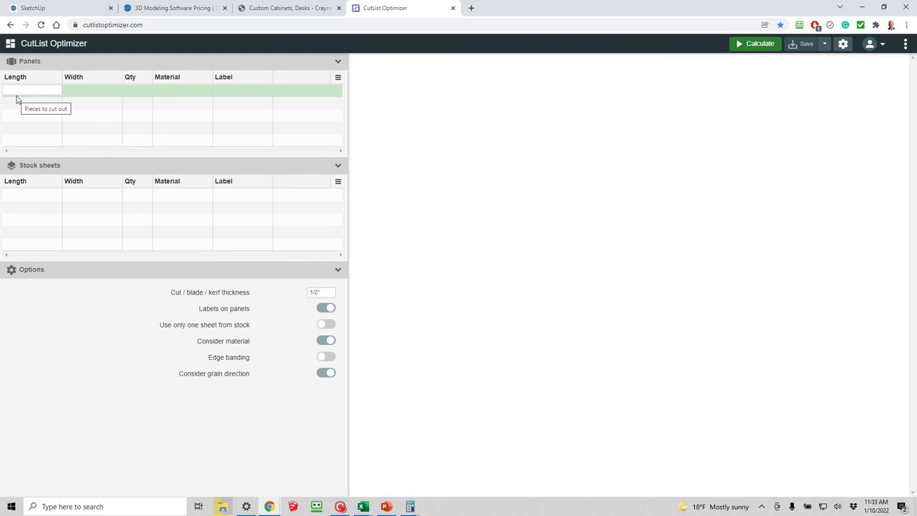
text(20)
key(Tab)
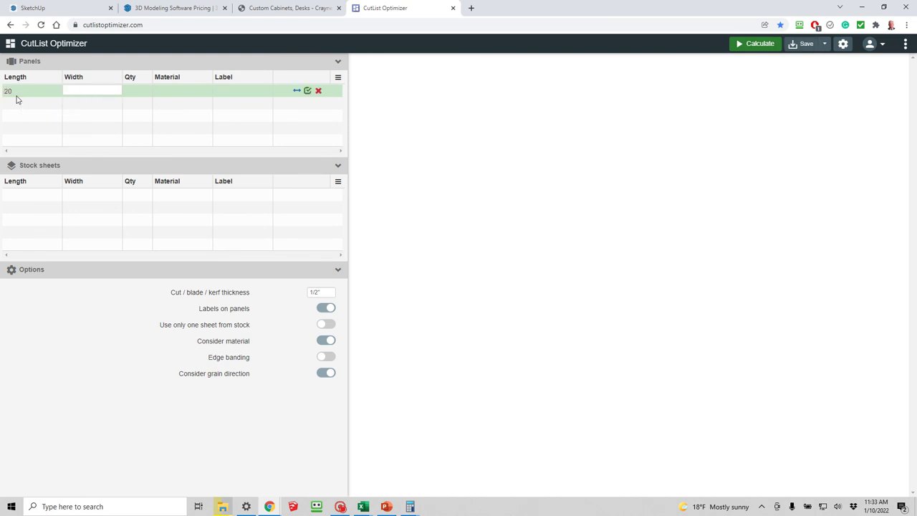
text(13)
key(Tab)
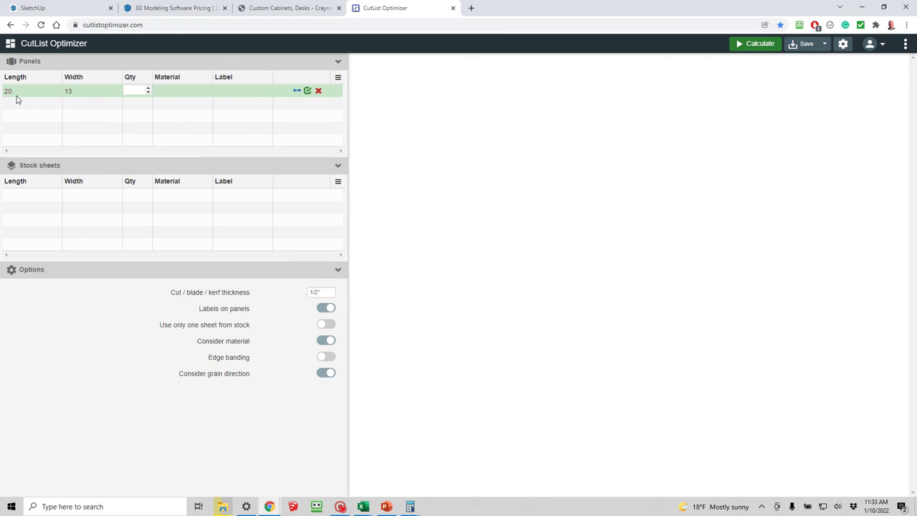
text(2)
key(Tab)
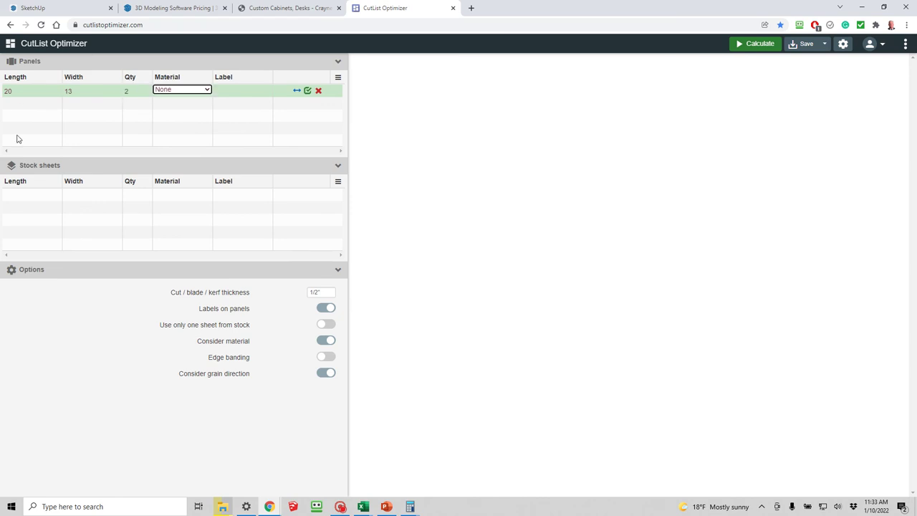
- Add a 96 by 48 stock sheet, quantity 1, and open its Material choices
click(26, 195)
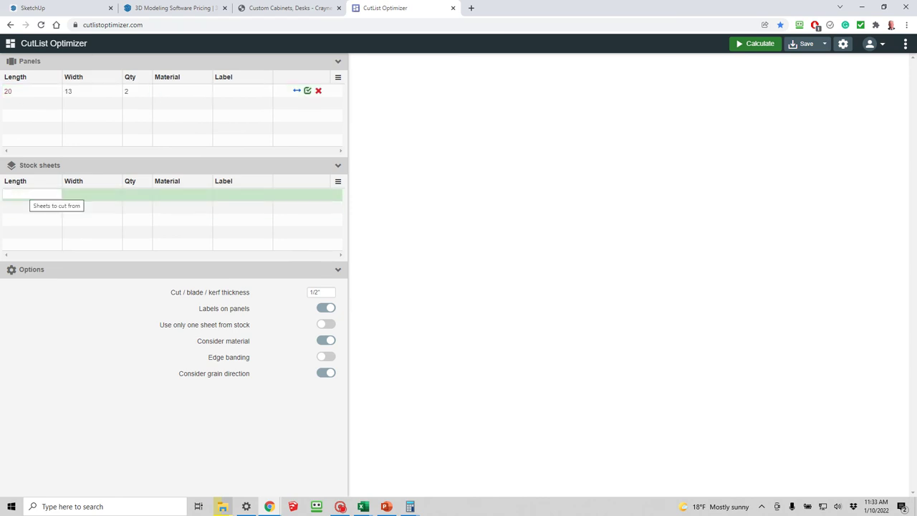
text(96)
key(Tab)
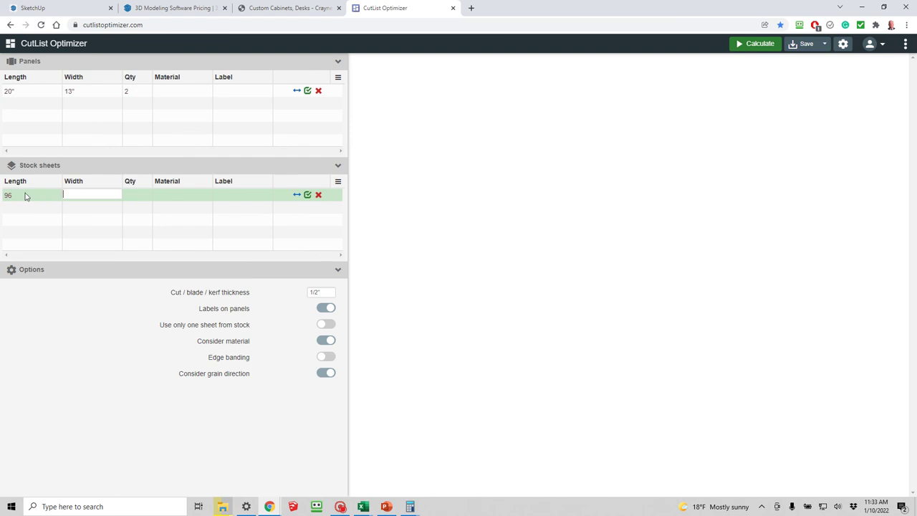
key(Tab)
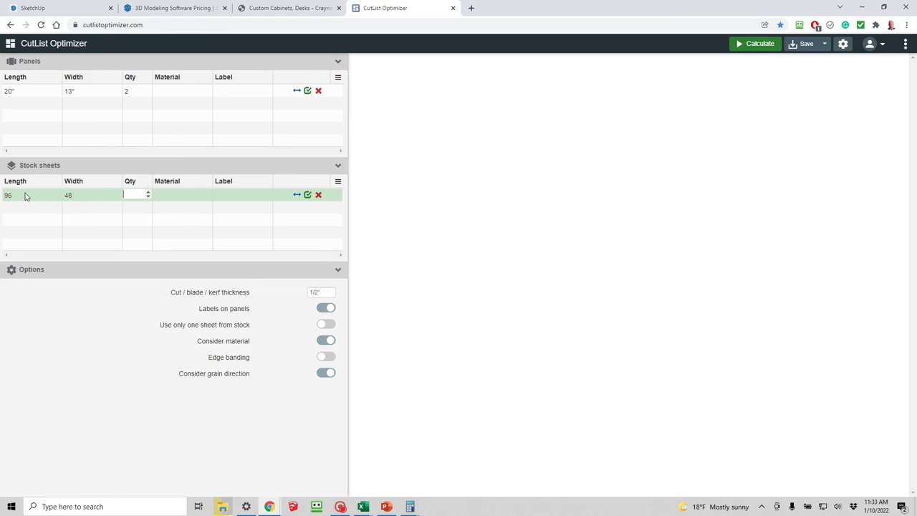
text(1)
key(Tab)
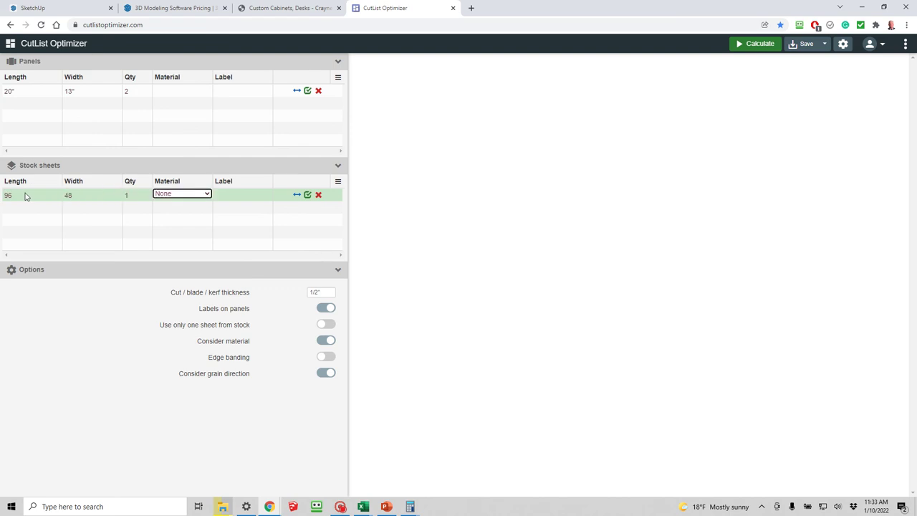
click(168, 194)
- Create the material '3/4 Ply' for the stock sheet with grain along its length
click(165, 222)
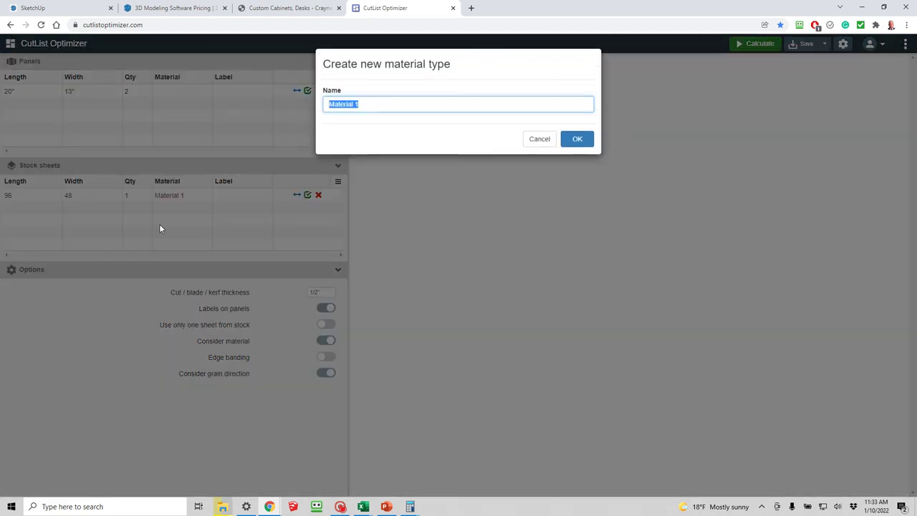
text(3/4 Ply)
click(573, 137)
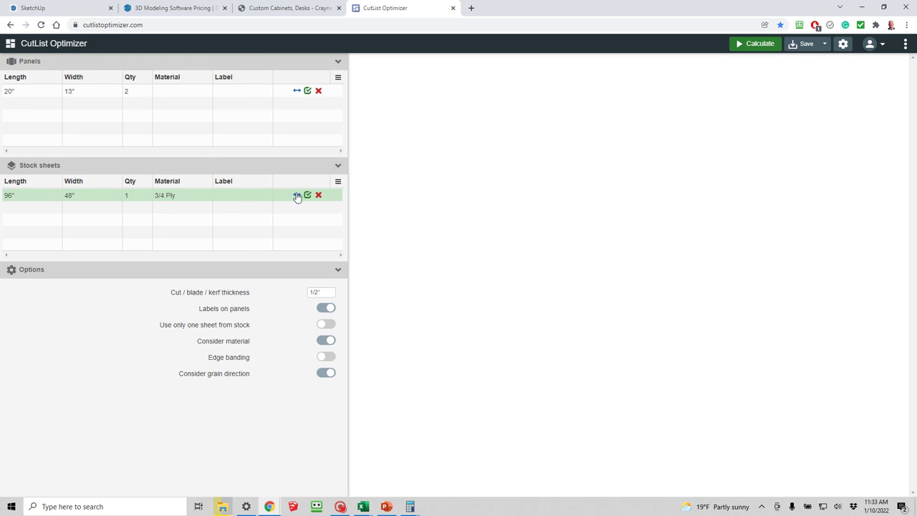
click(296, 195)
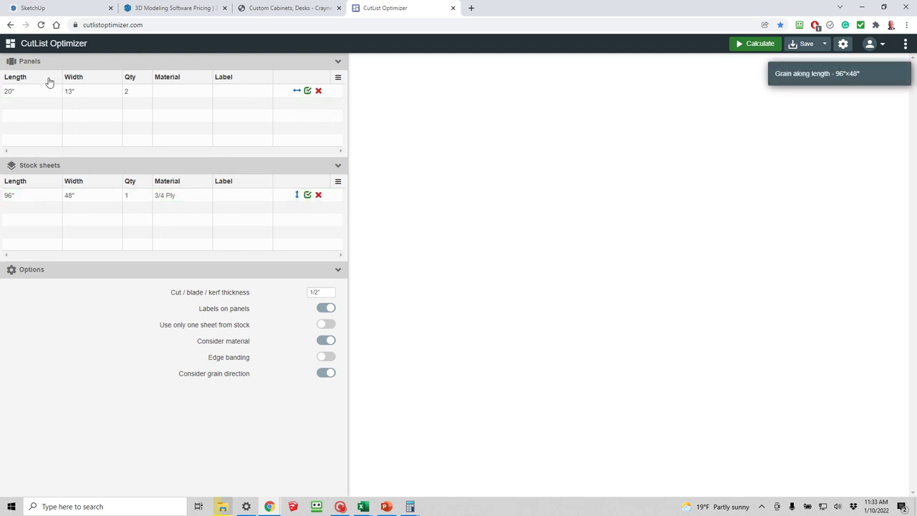
- Give the panel 3/4 Ply, label it Side2 with lengthwise grain, and dock the optimizer beside SketchUp
click(164, 93)
click(187, 91)
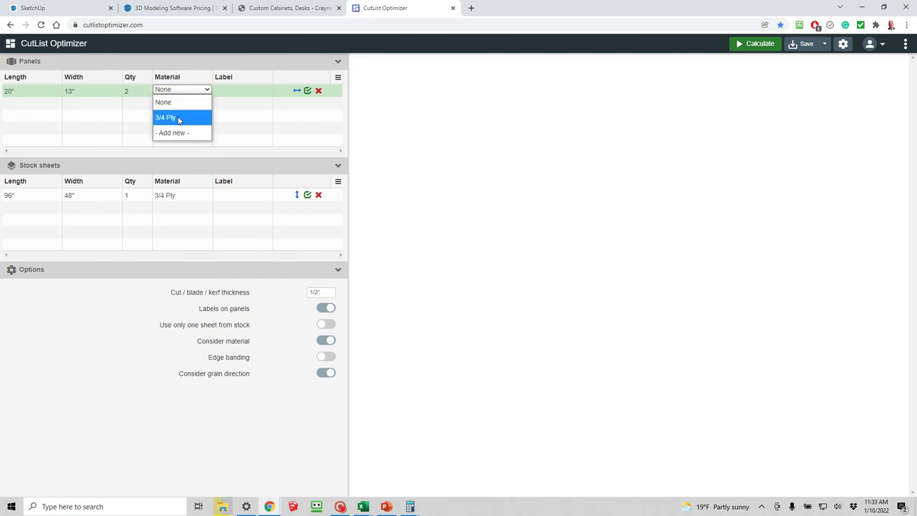
click(178, 117)
click(243, 94)
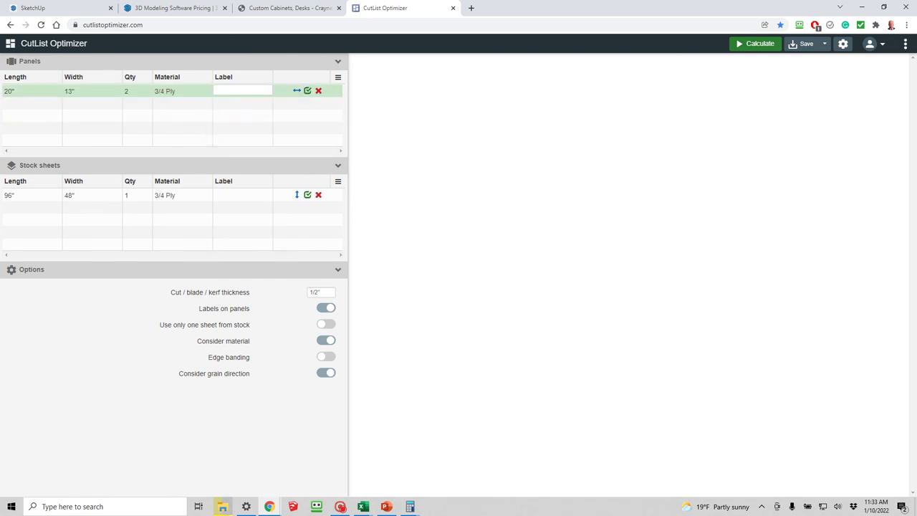
text(Side2)
key(Return)
click(298, 92)
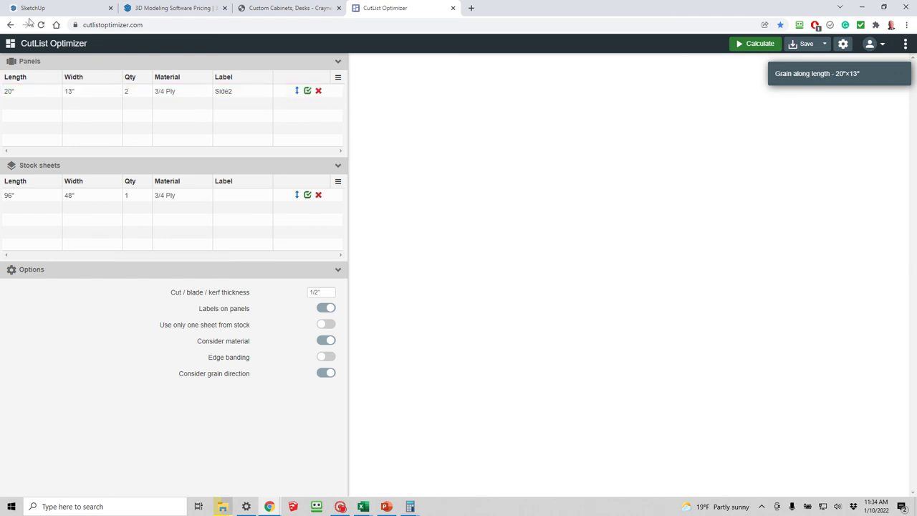
mouse_move(367, 8)
mouse_down()
mouse_move(458, 36)
mouse_move(549, 115)
mouse_move(913, 121)
mouse_up()
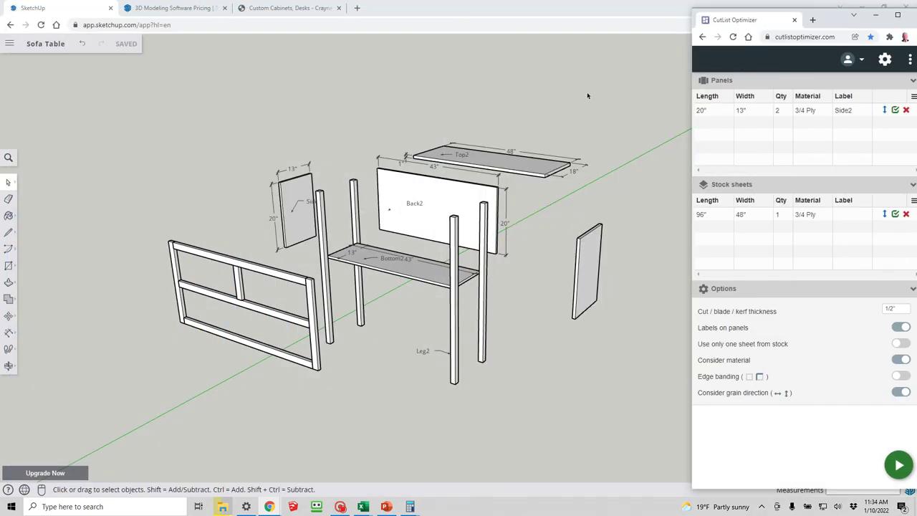
- Start a new panel with length 43 and dismiss the accidental screen-capture overlay
click(706, 121)
text(43)
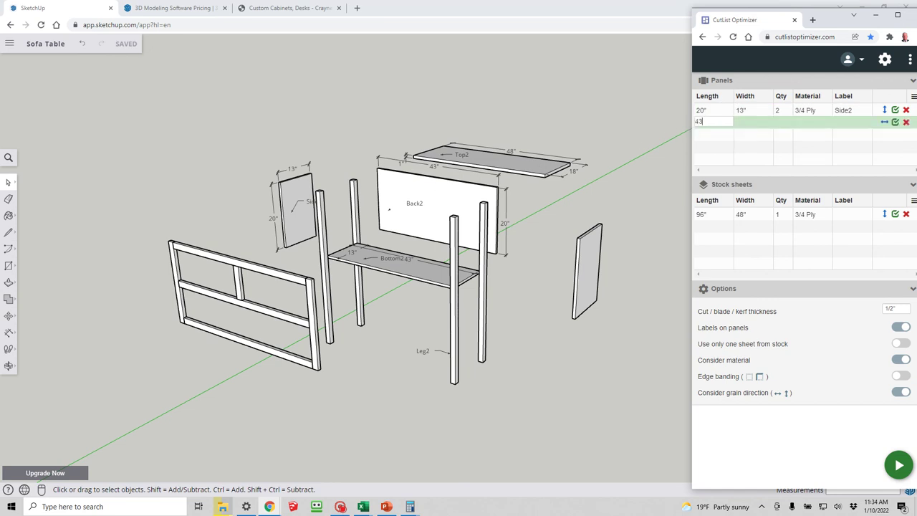
key(Tab)
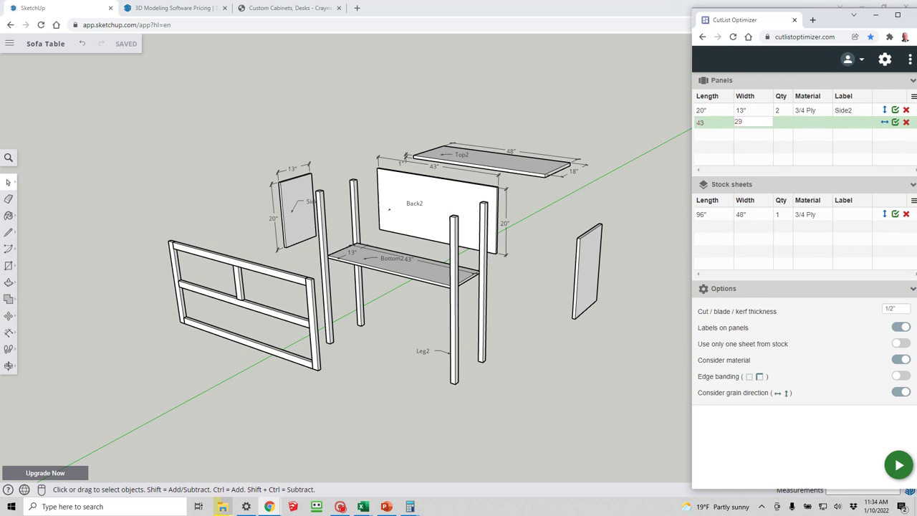
key(Print)
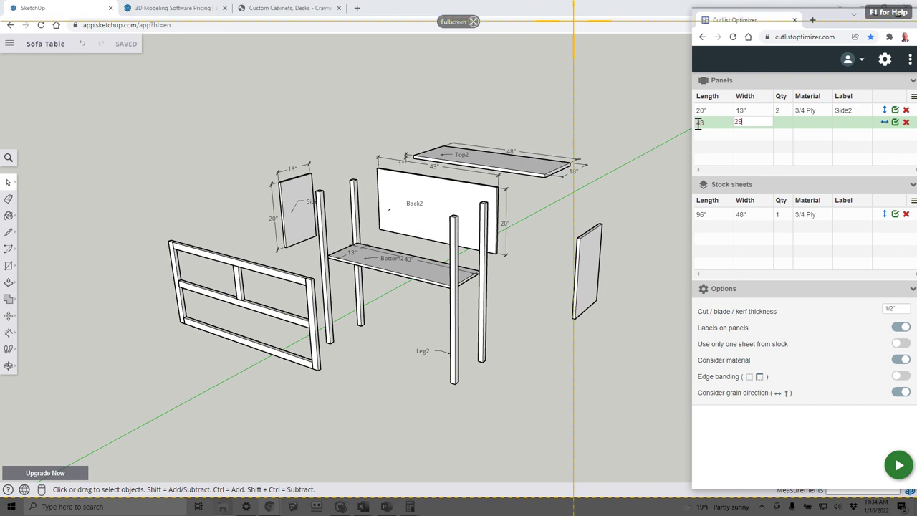
click(454, 22)
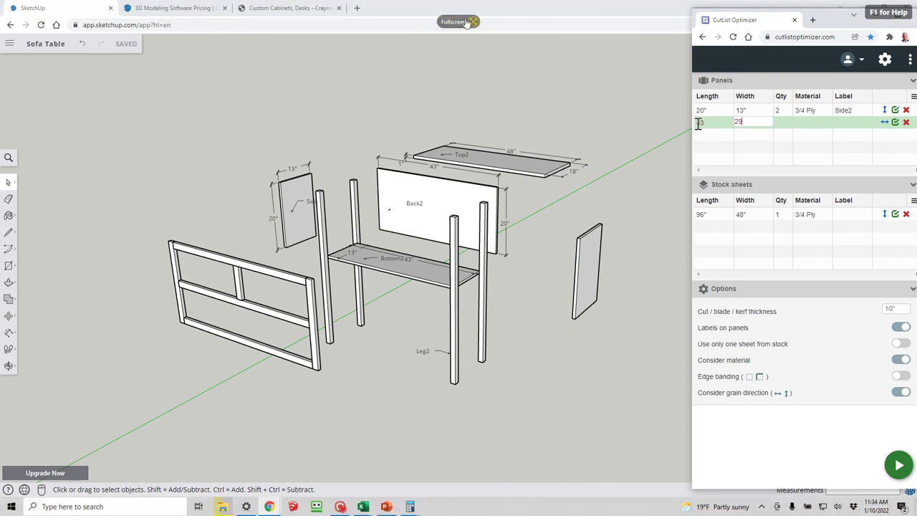
- Complete the panel as Back2: width 20, quantity 1, material 3/4 Ply
click(746, 122)
text(29)
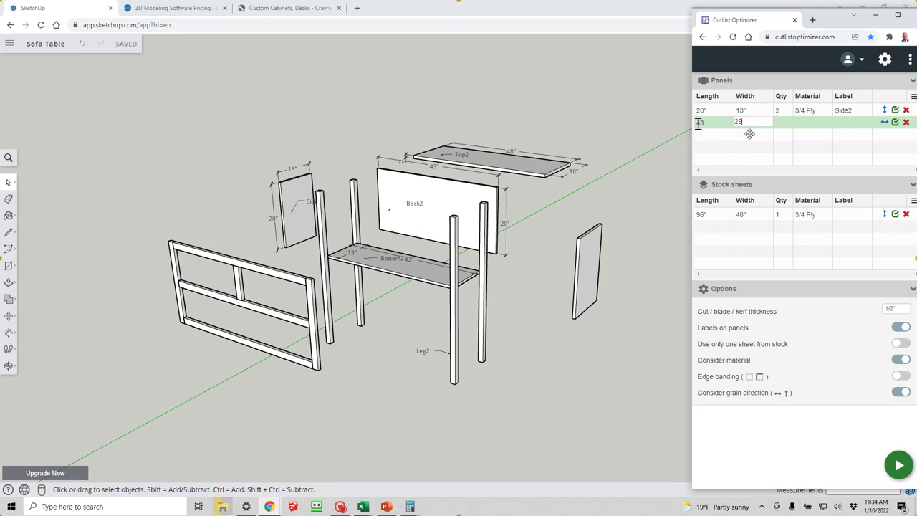
click(749, 134)
click(752, 121)
text(20)
key(Tab)
text(1)
key(Tab)
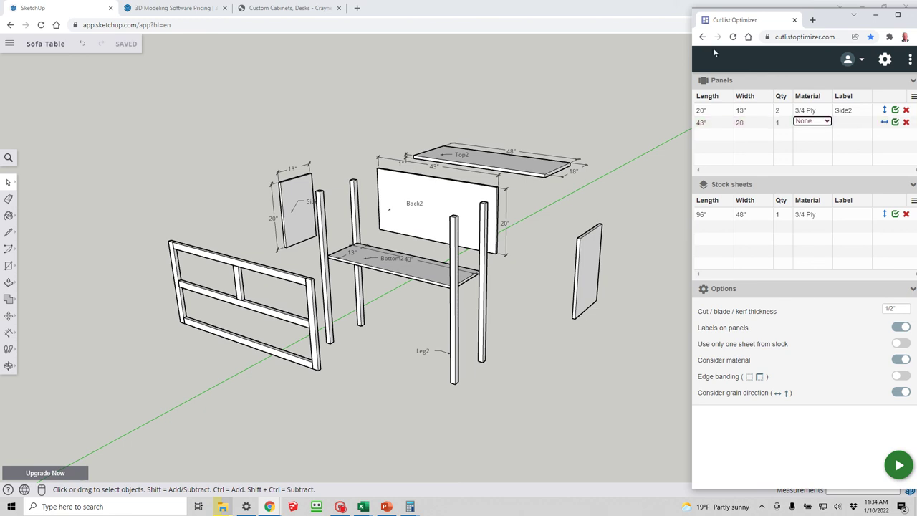
click(816, 121)
click(805, 149)
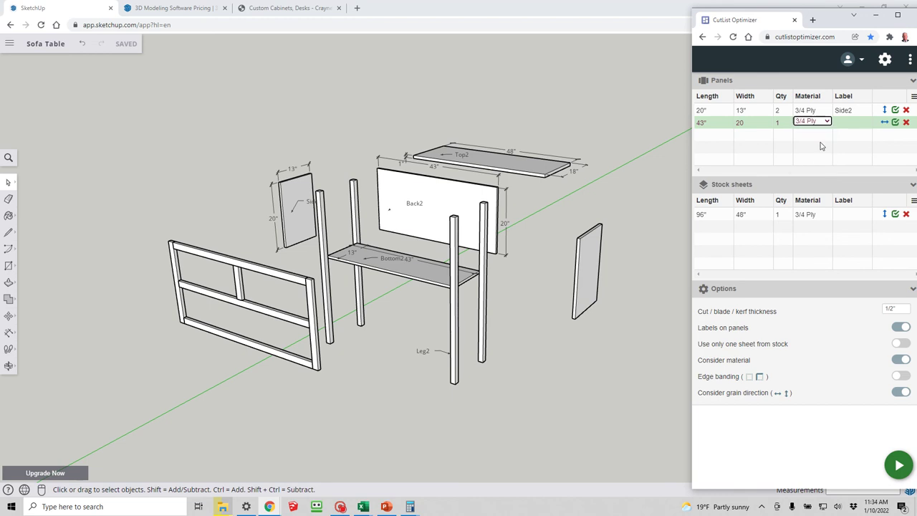
key(Tab)
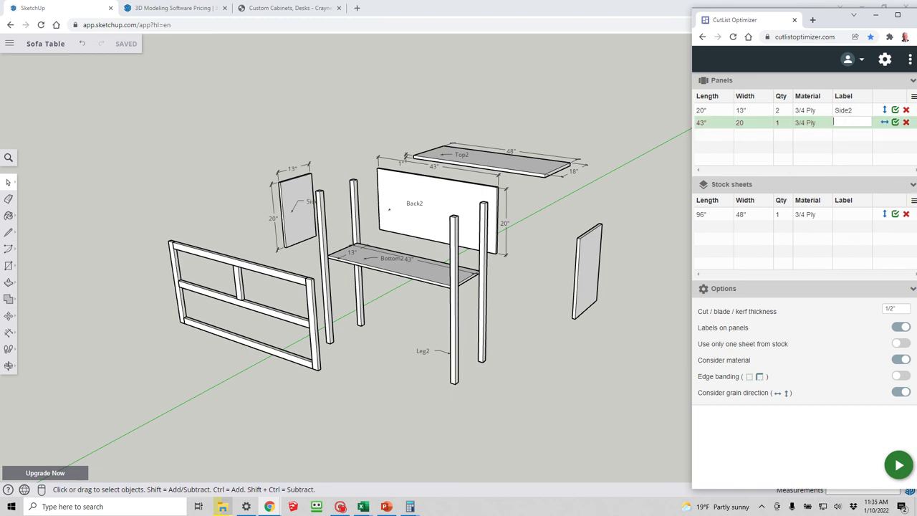
text(Back2)
key(Return)
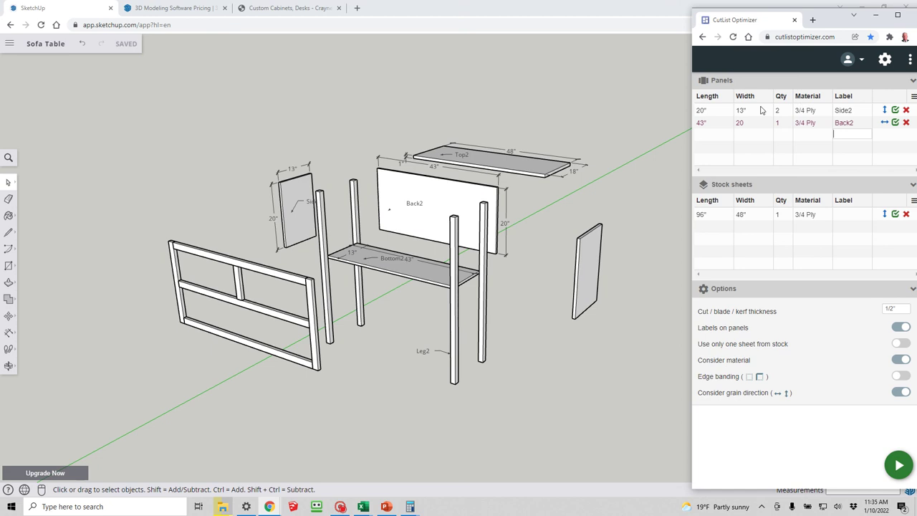
- Add a 43 × 13 3/4 Ply panel labelled Bottom, with lengthwise grain on Back2 and Bottom
click(727, 134)
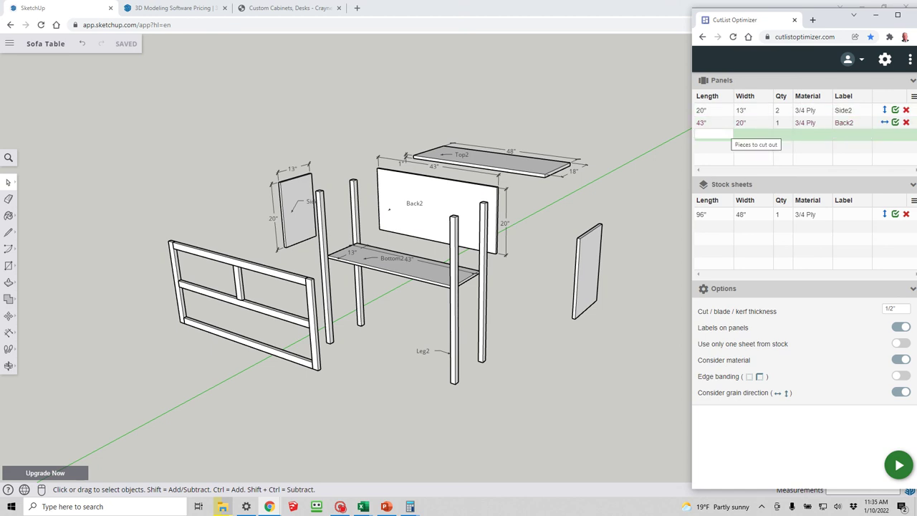
text(43)
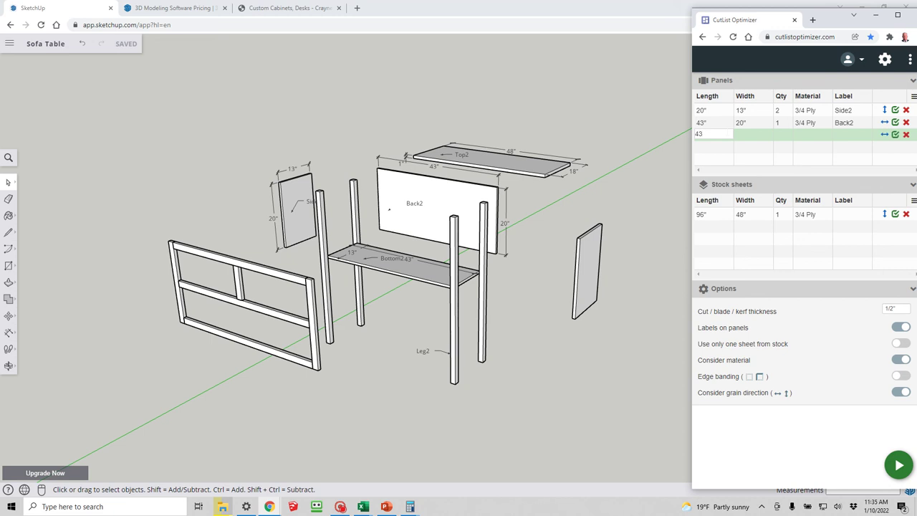
key(Tab)
text(13)
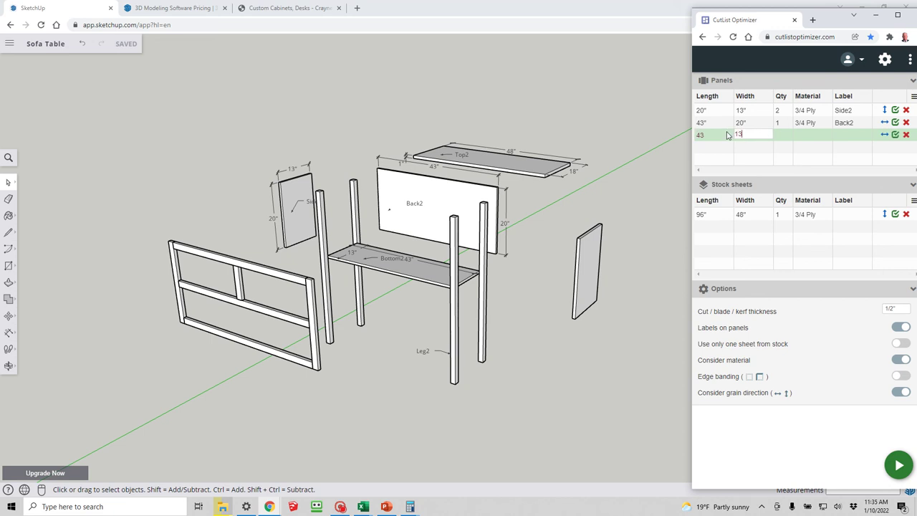
key(Tab)
key(Tab)
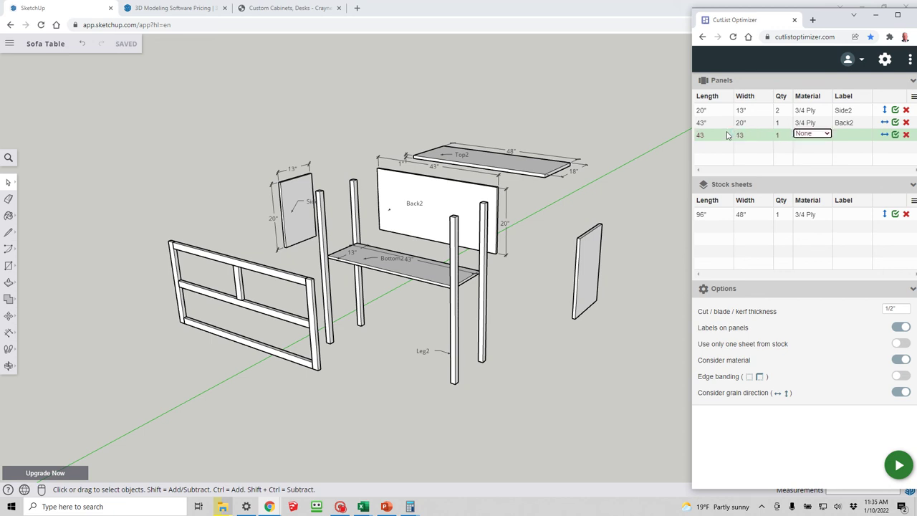
click(810, 134)
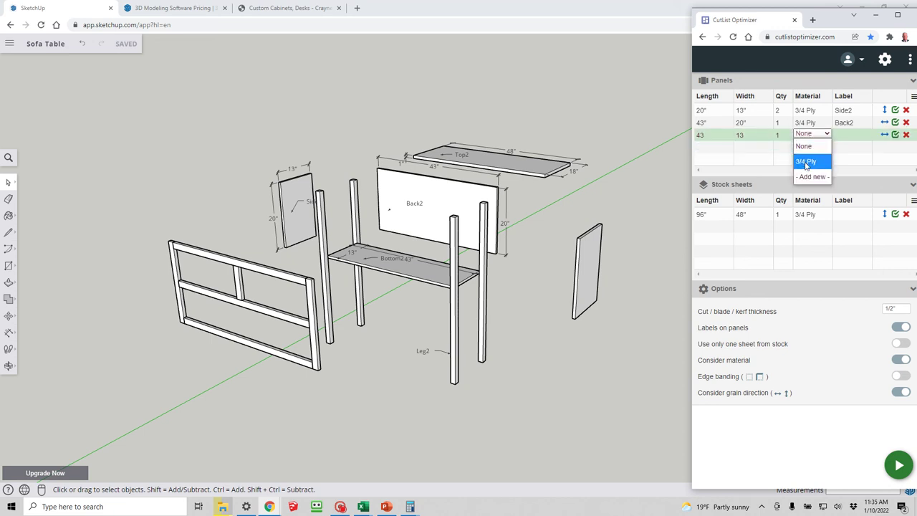
click(806, 162)
key(Tab)
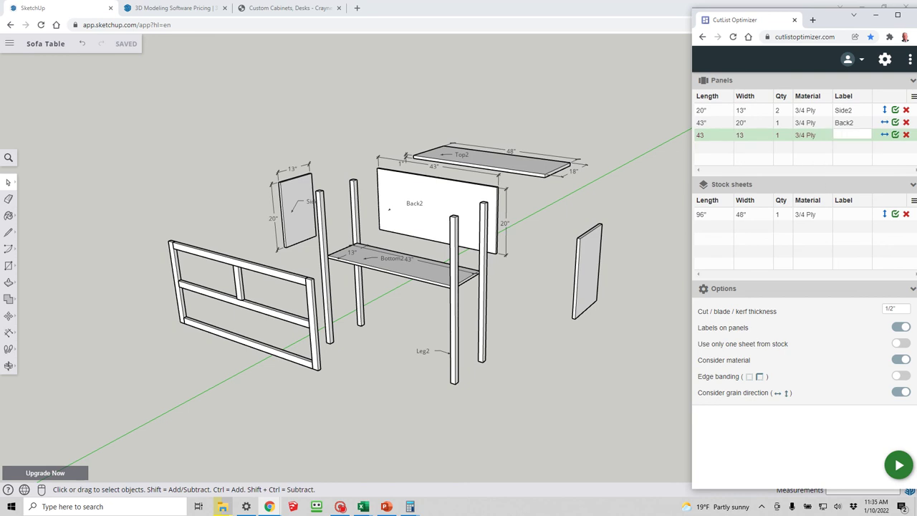
text(Bottom)
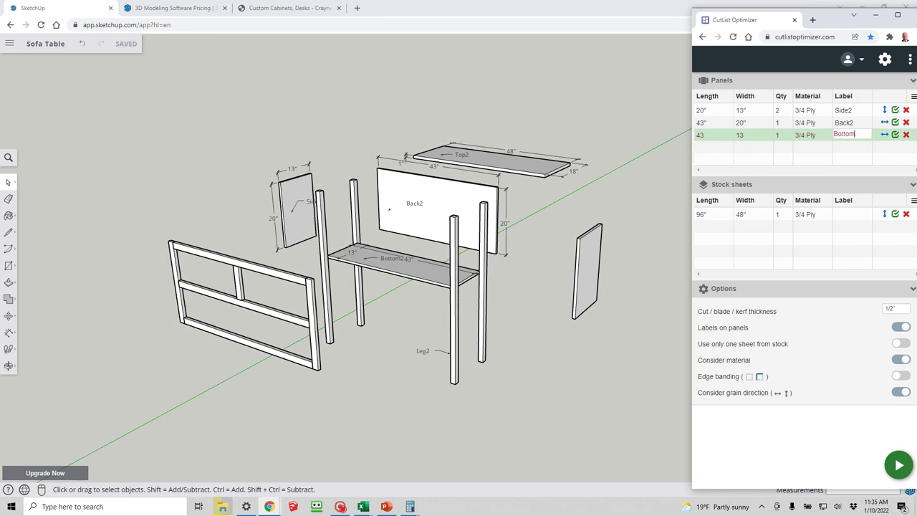
click(884, 123)
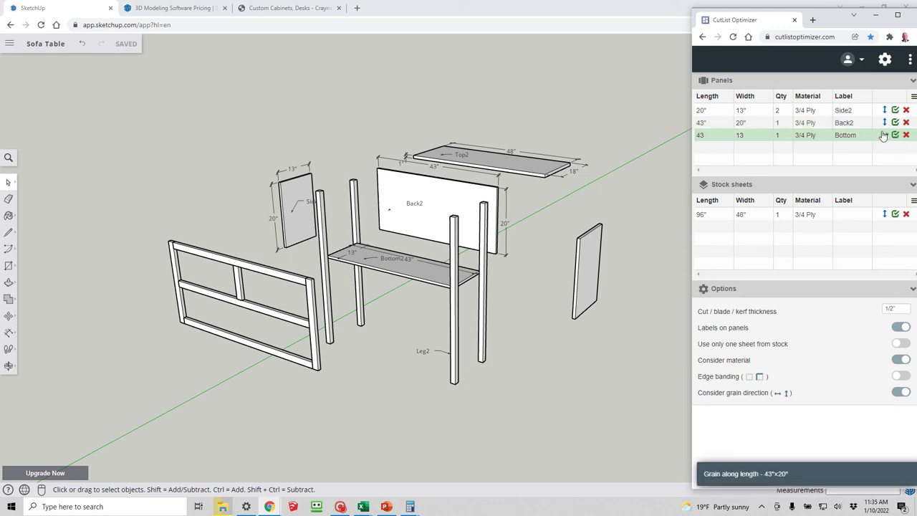
click(883, 136)
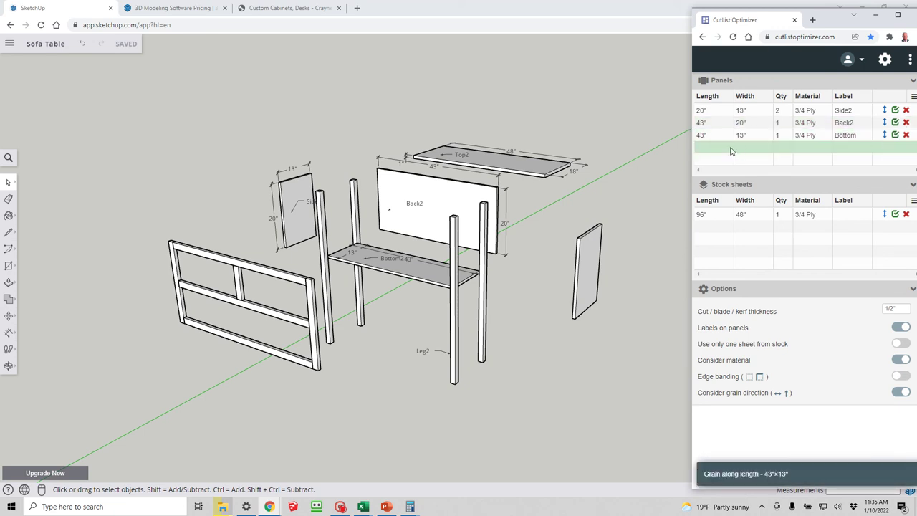
- Add Top2: 48 × 18, quantity 1, 3/4 Ply, grain along its length
click(713, 146)
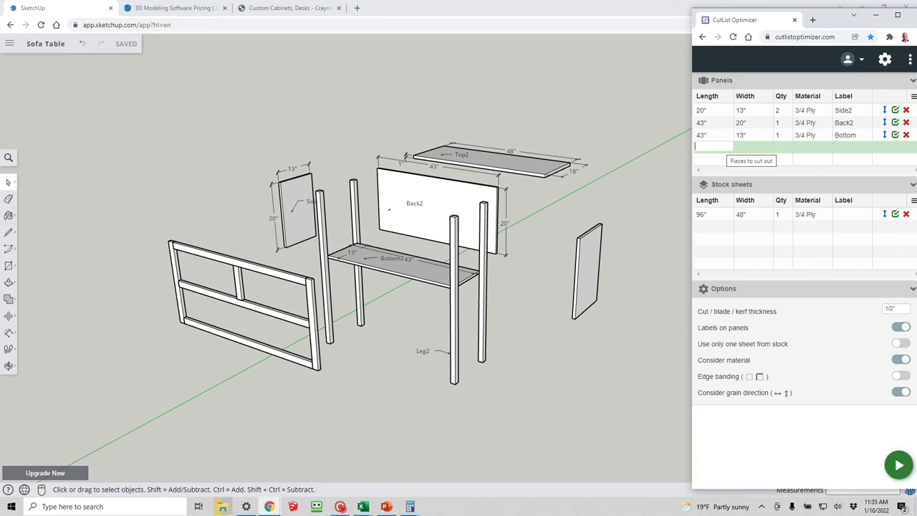
text(48)
key(Tab)
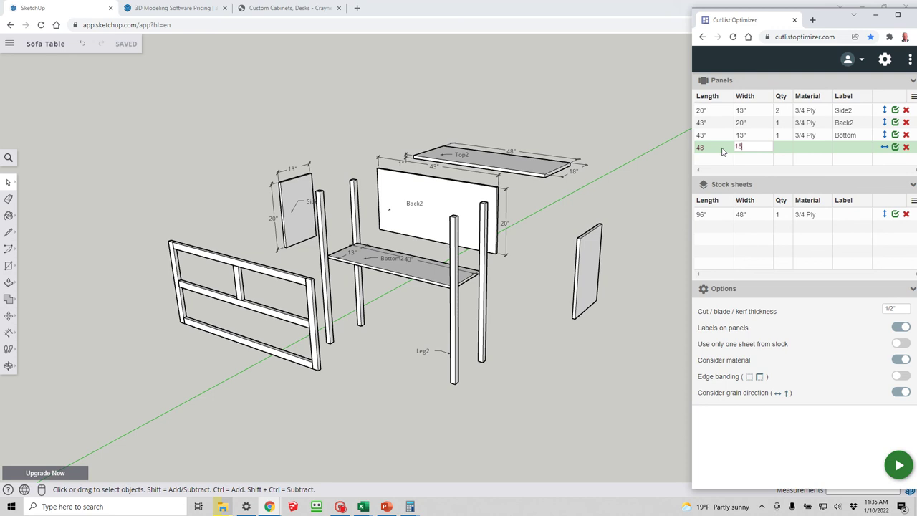
text(18)
key(Tab)
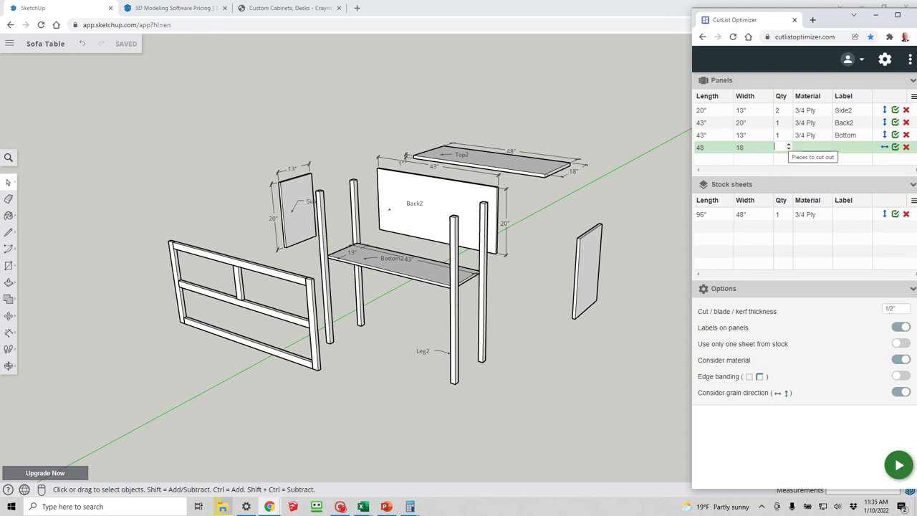
text(1)
click(813, 147)
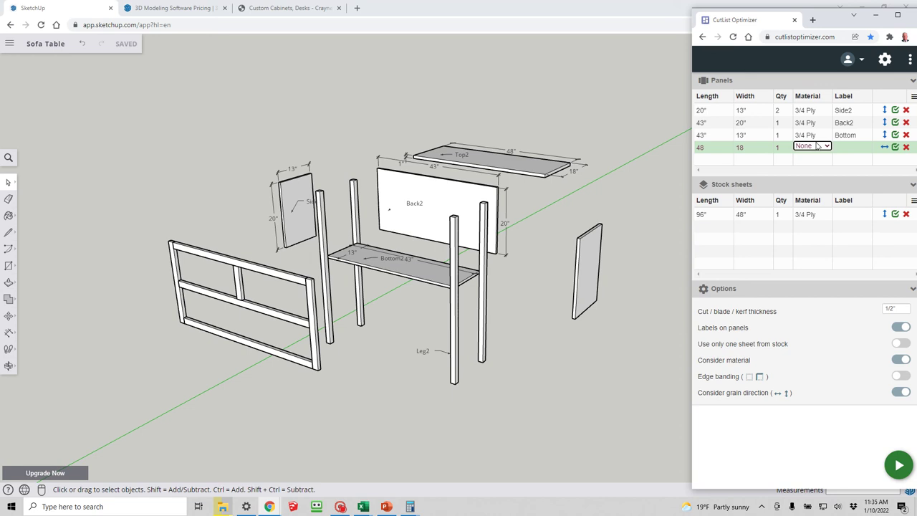
click(816, 146)
click(807, 179)
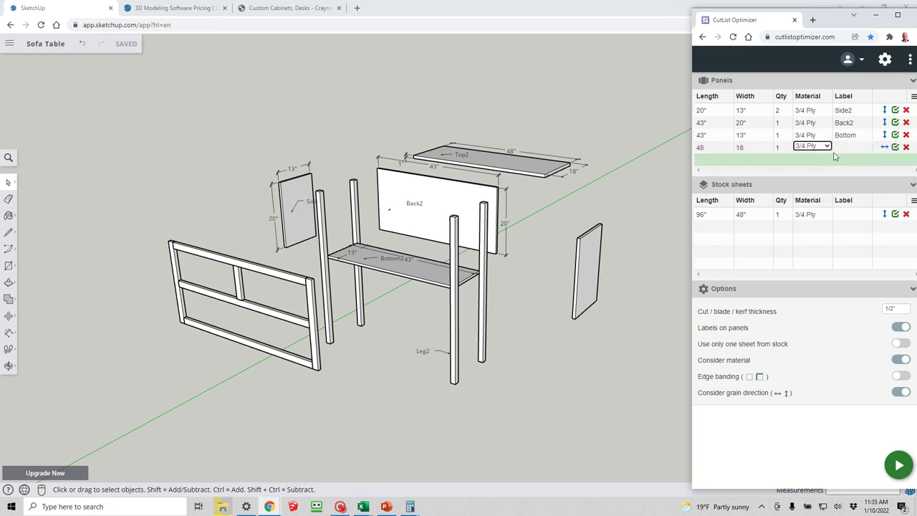
key(Tab)
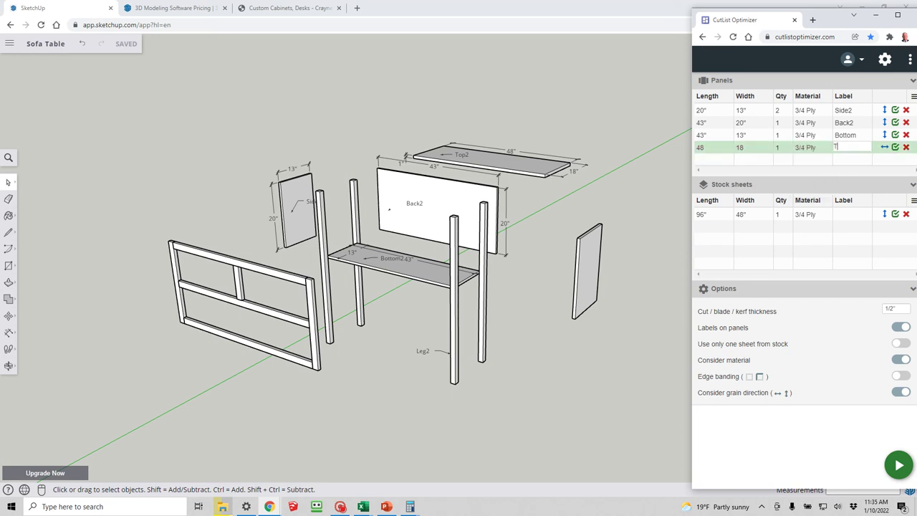
text(Top2)
key(Return)
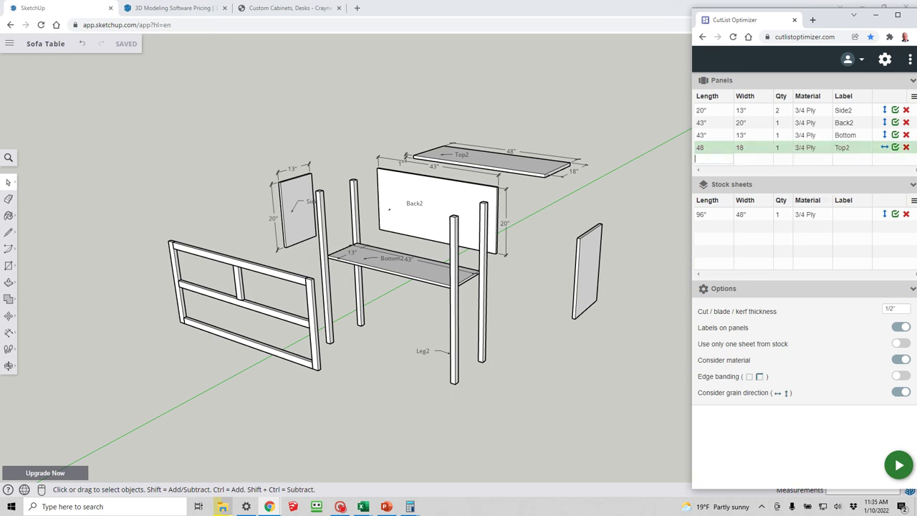
click(884, 147)
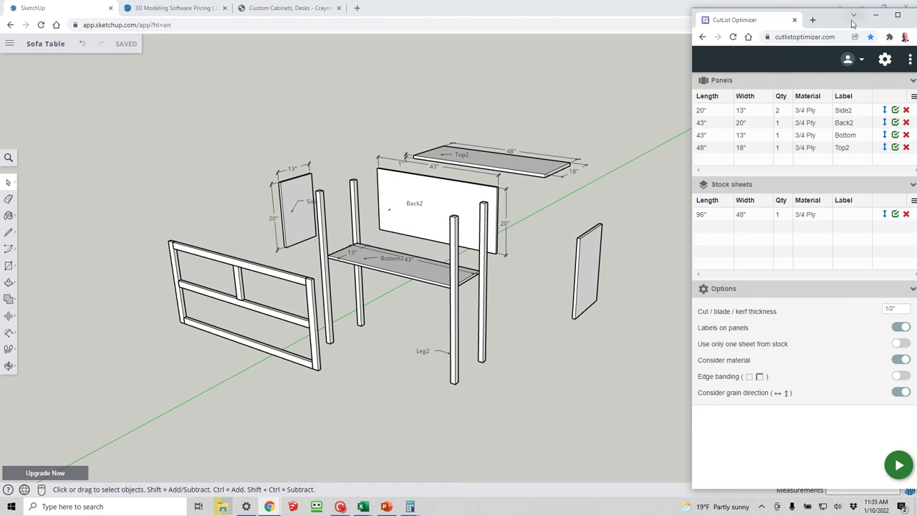
- Maximize the browser, calculate the cut layout, and zoom out to show the whole 96×48 sheet
click(898, 16)
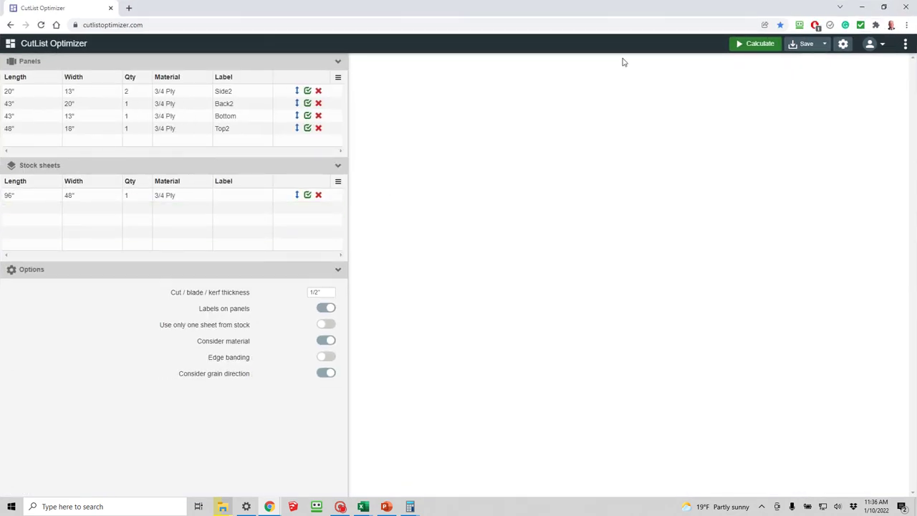
click(742, 44)
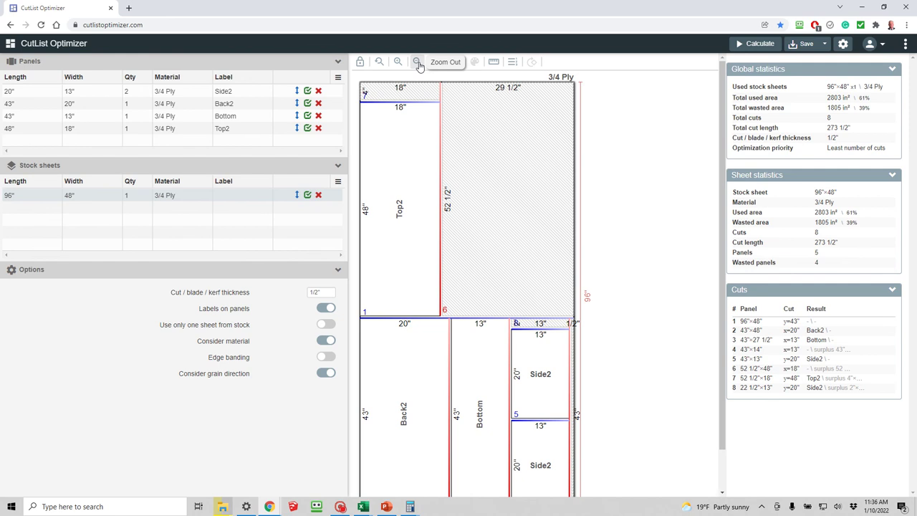
click(417, 62)
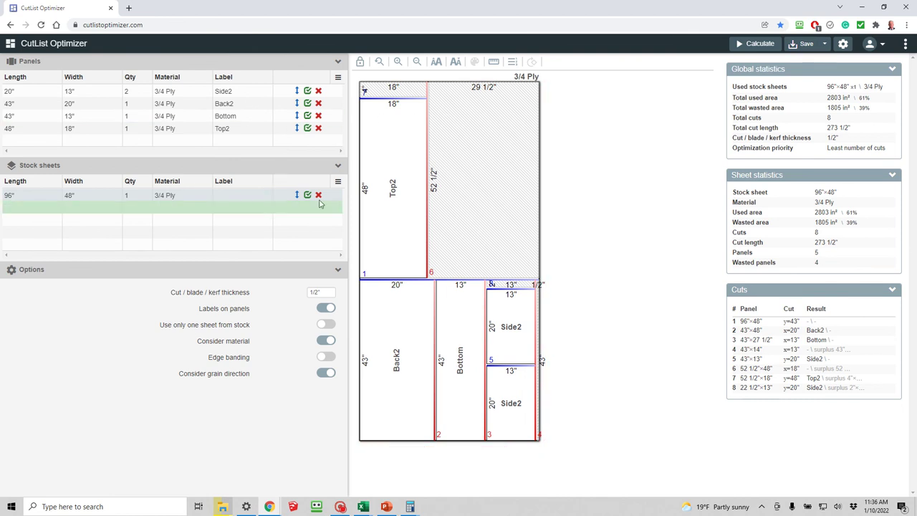
- Save the project as 'Sofa Table 2'
click(825, 45)
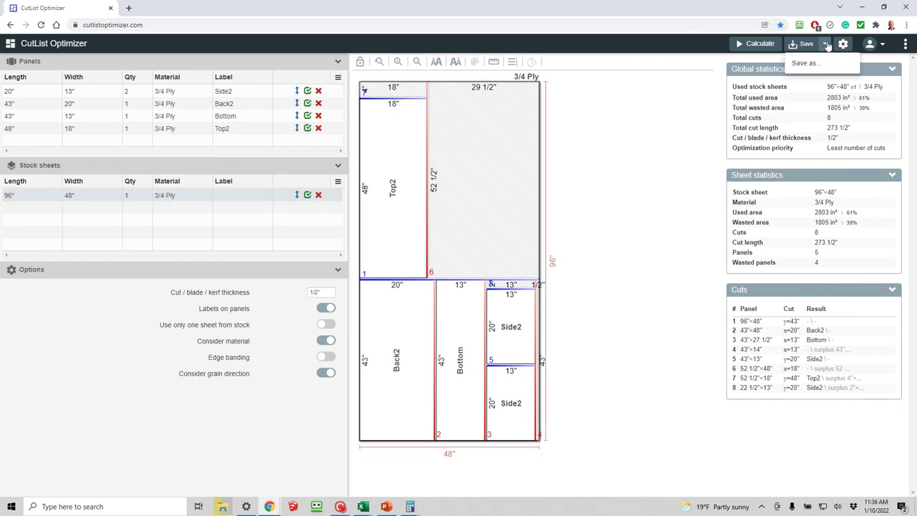
click(808, 60)
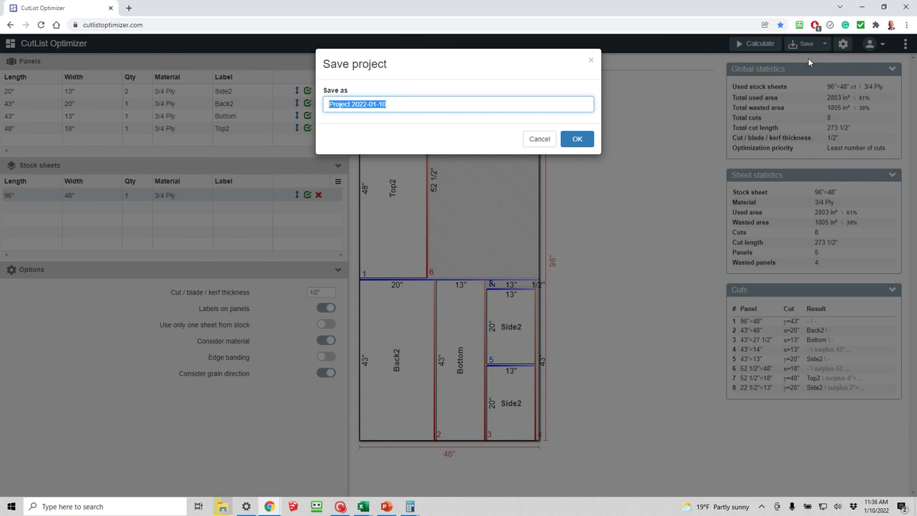
text(Sofa)
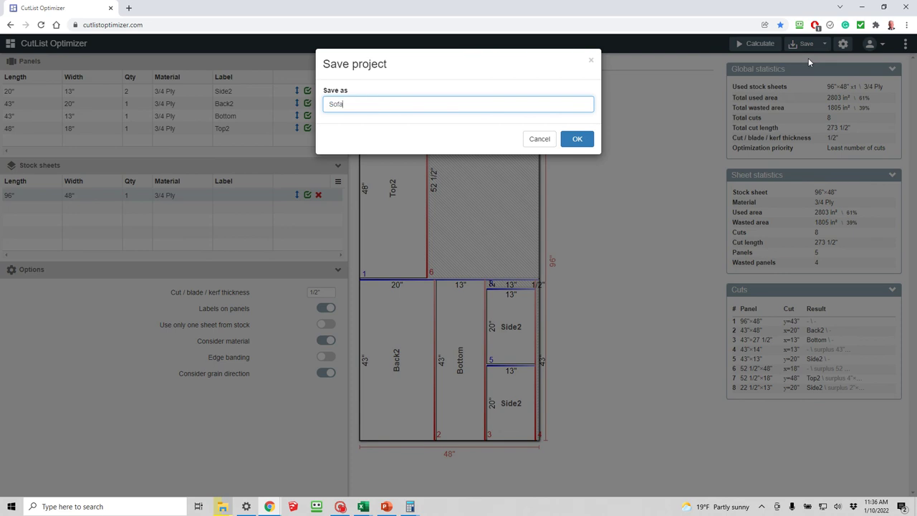
text( Table 2)
key(Return)
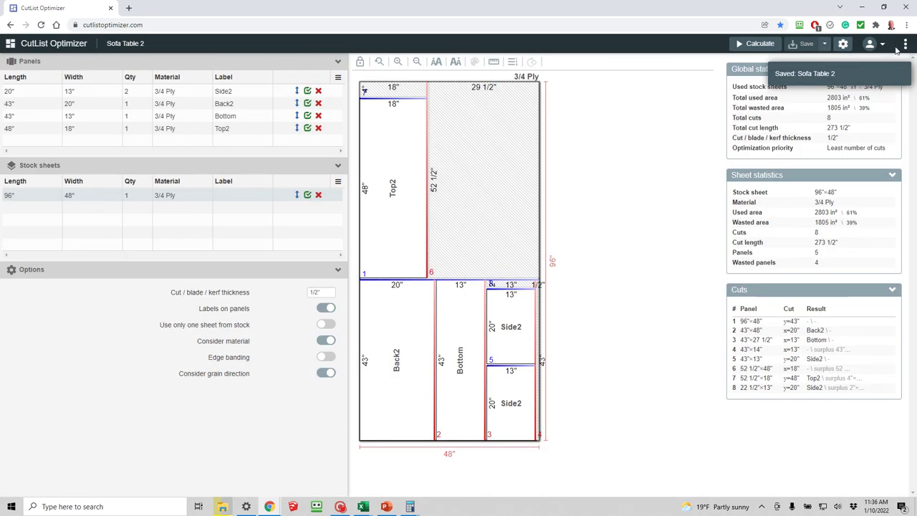
- Export the layout to PDF with the header changed to 'Soft T2'
click(905, 44)
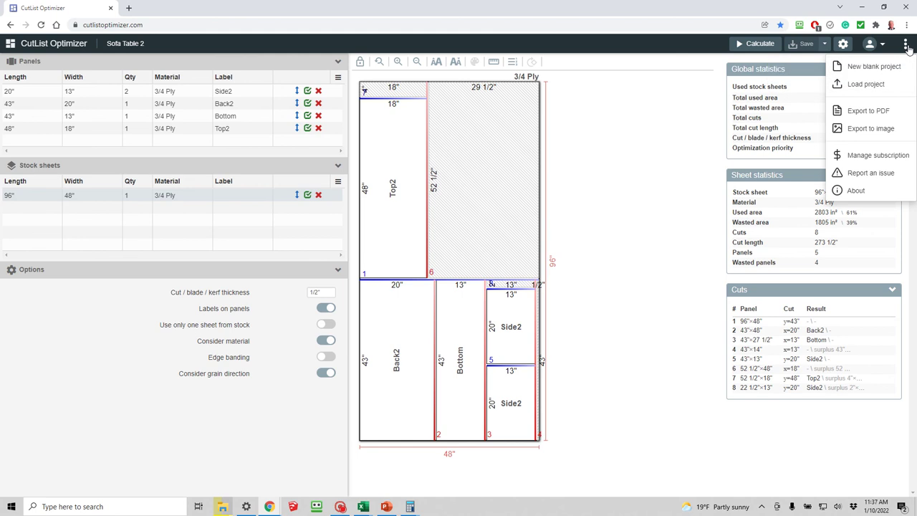
click(855, 111)
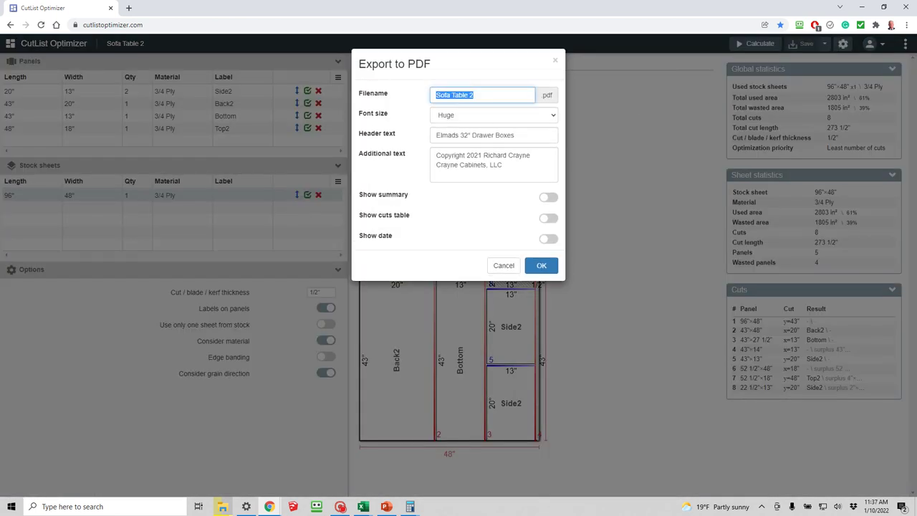
drag(530, 136, 421, 140)
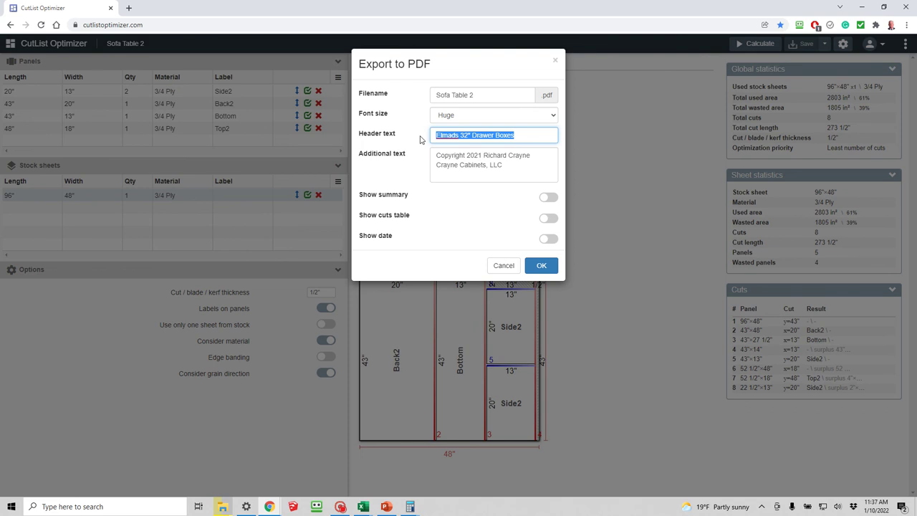
text(Soft T2)
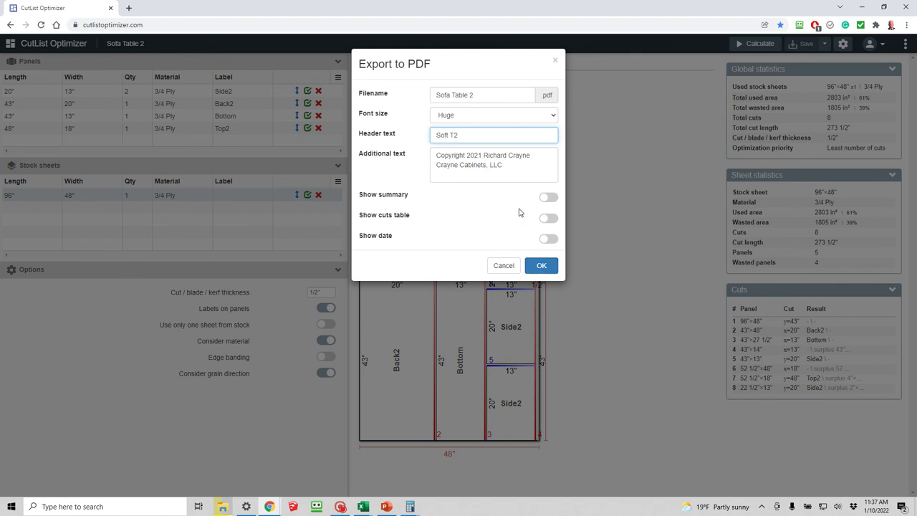
drag(502, 165, 431, 153)
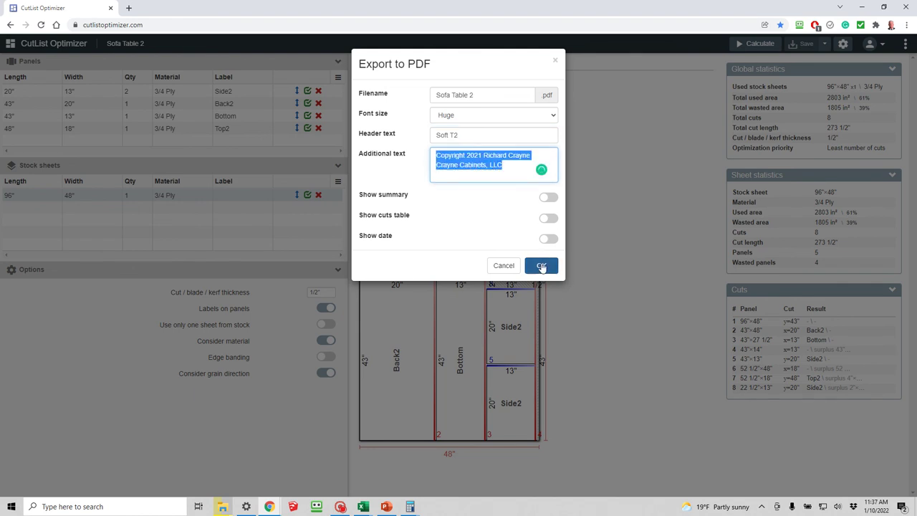
click(541, 265)
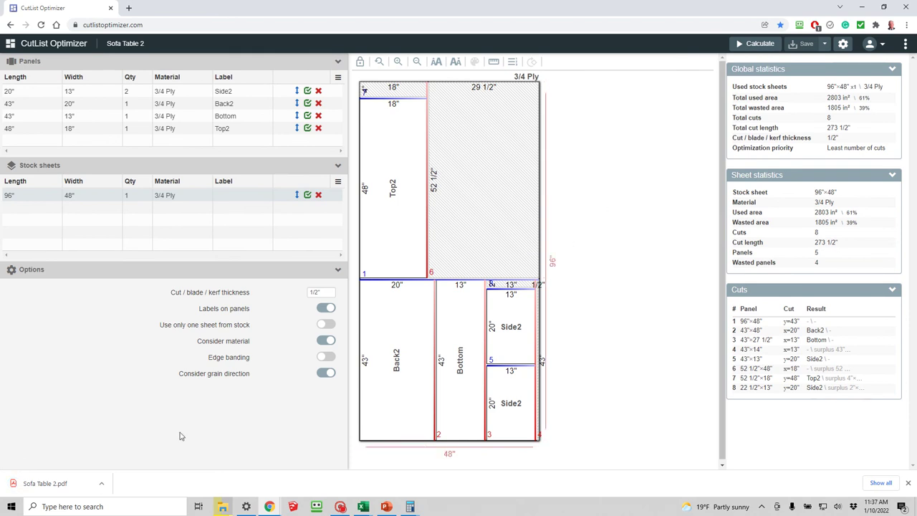
- Open the downloaded Sofa Table 2.pdf, preview it for printing, then return to the CutList Optimizer layout
click(73, 487)
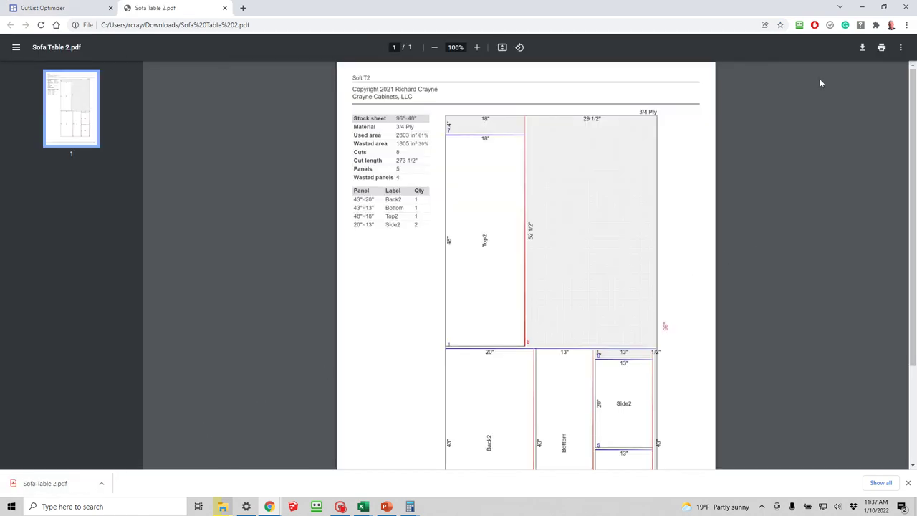
click(881, 48)
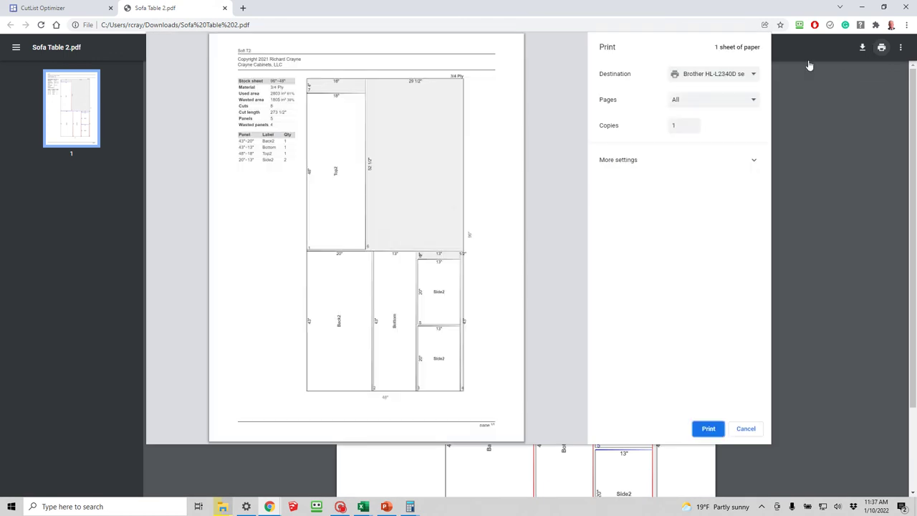
click(36, 10)
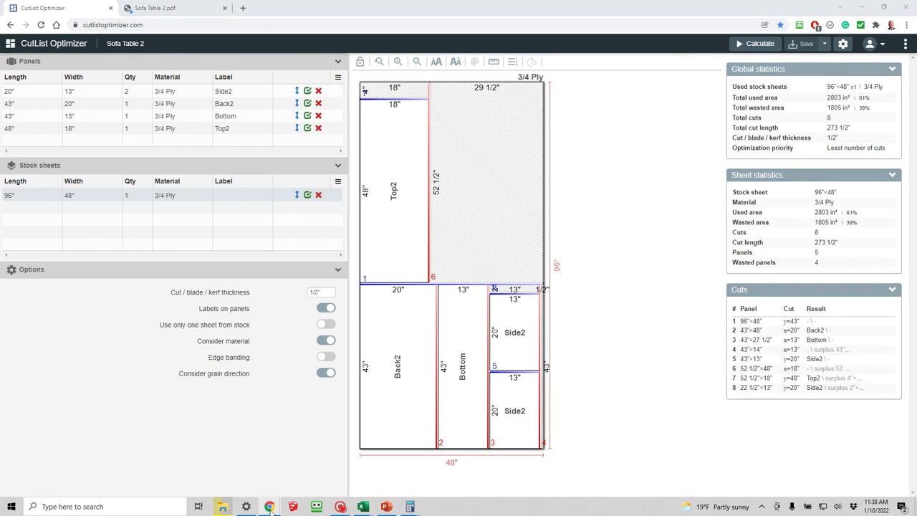
- Bring the Crayne Cabinets website forward and scroll up to its Custom Builds, Build Plans, Design Services menu
mouse_move(270, 506)
click(193, 464)
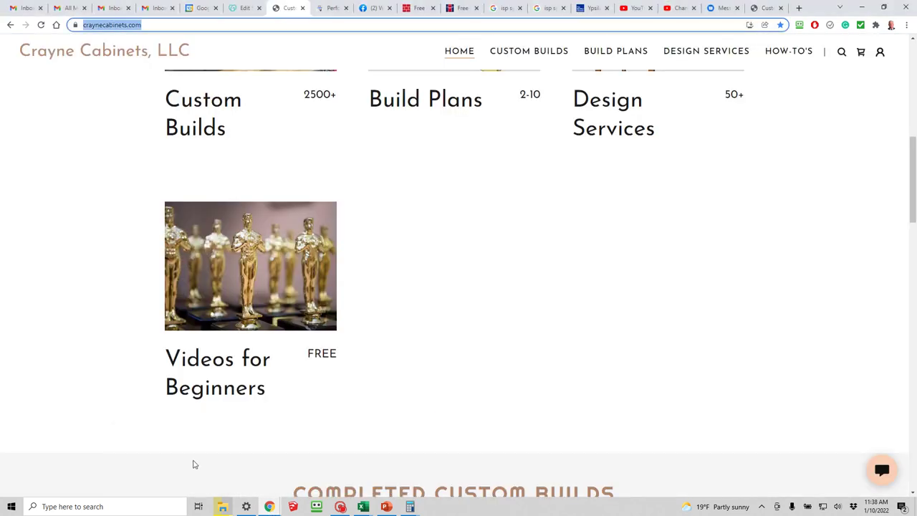
scroll(243, 131, up, 3)
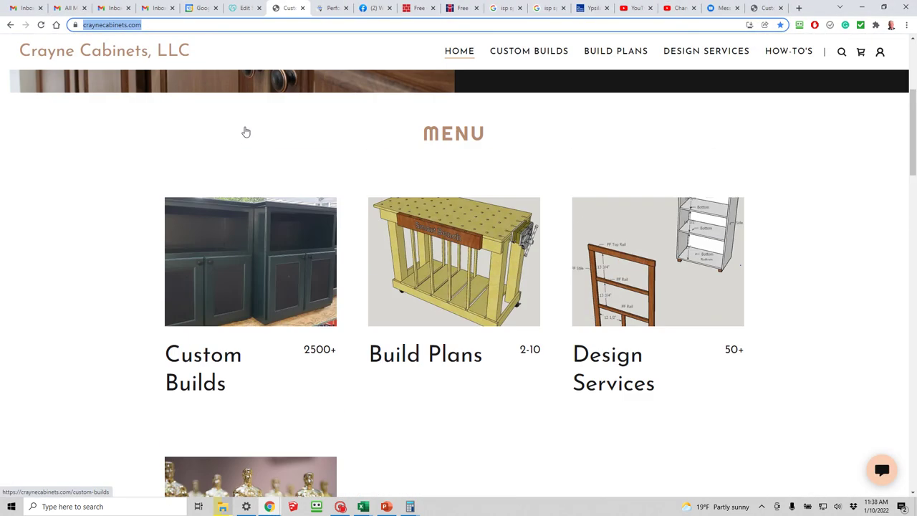